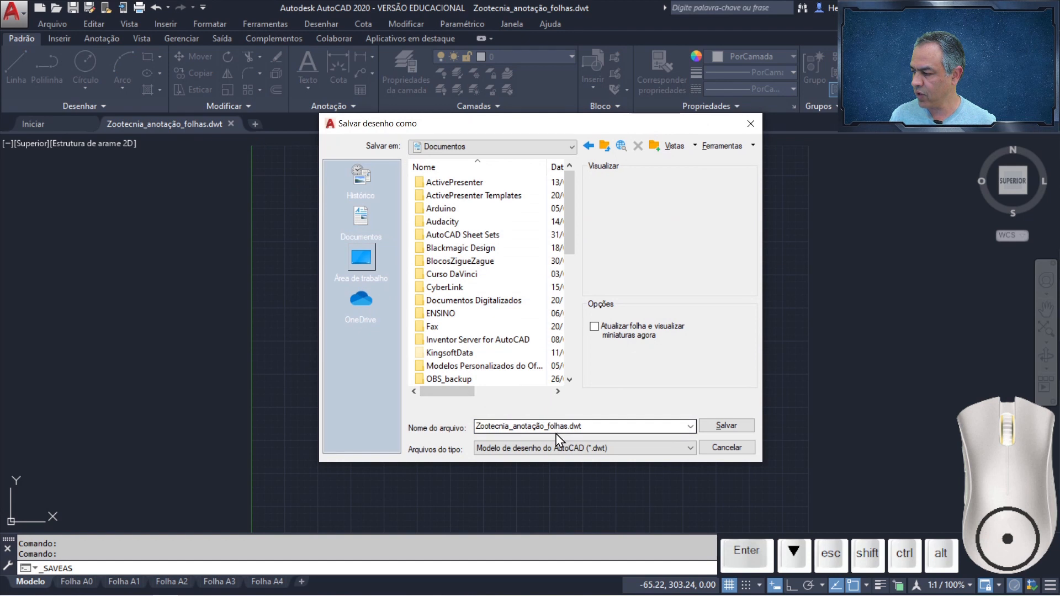
- Save the template under the file name Zootecnia_anotação_folhas_carimbo01.dwt and accept the existing template options
left_click(620, 425)
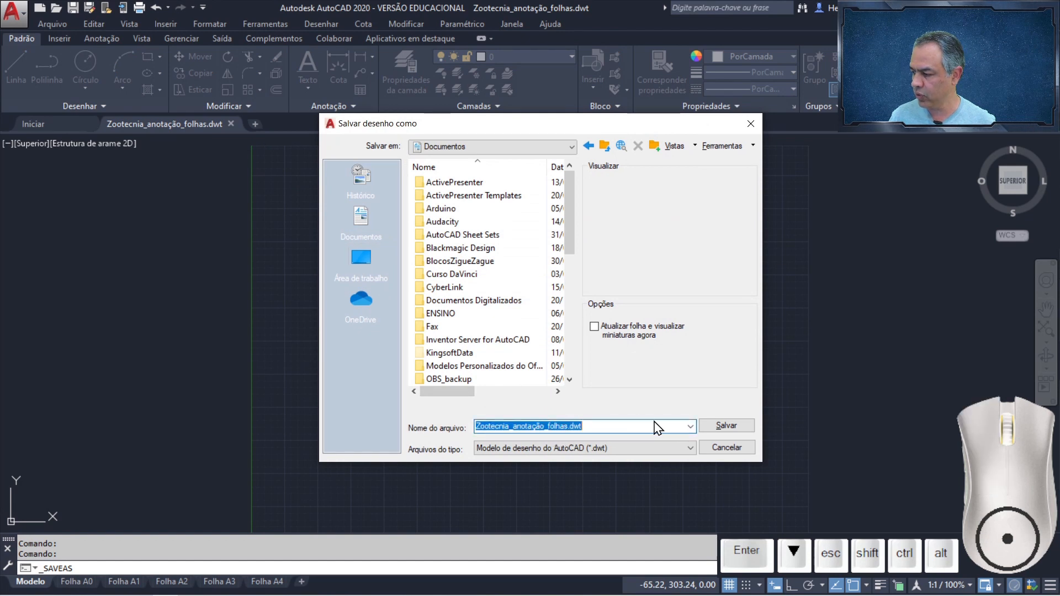
key("End")
key("BackSpace")
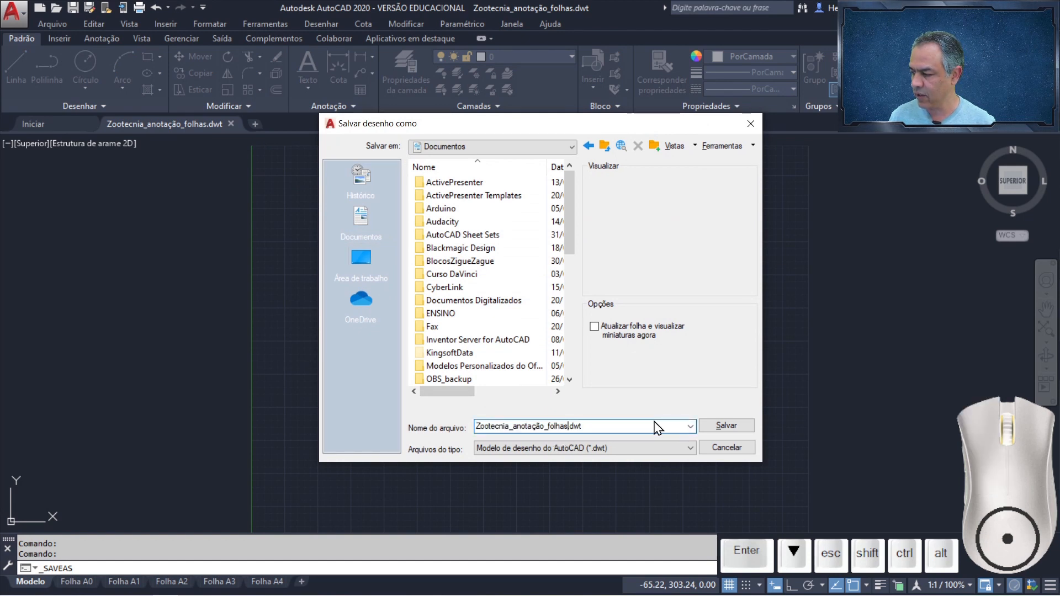
key("Left")
key("Left")
key("Left")
key("Left")
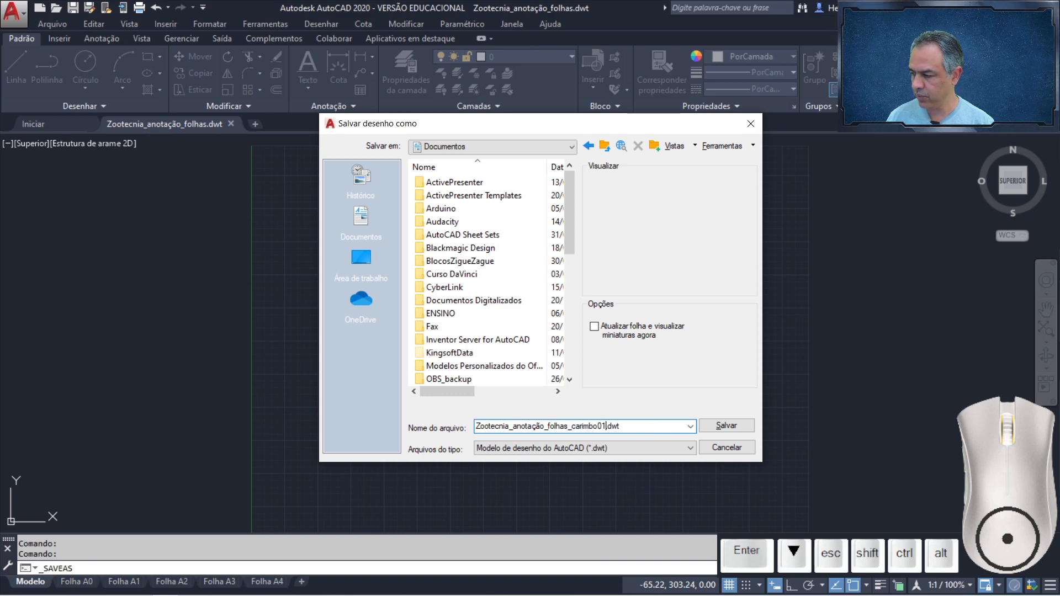
left_click(748, 428)
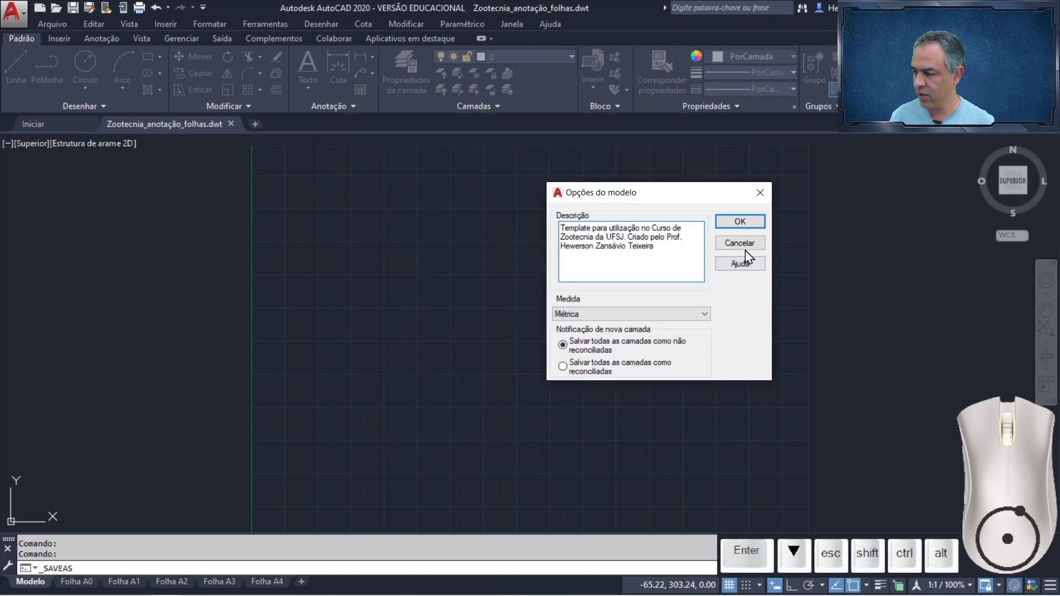
left_click(749, 226)
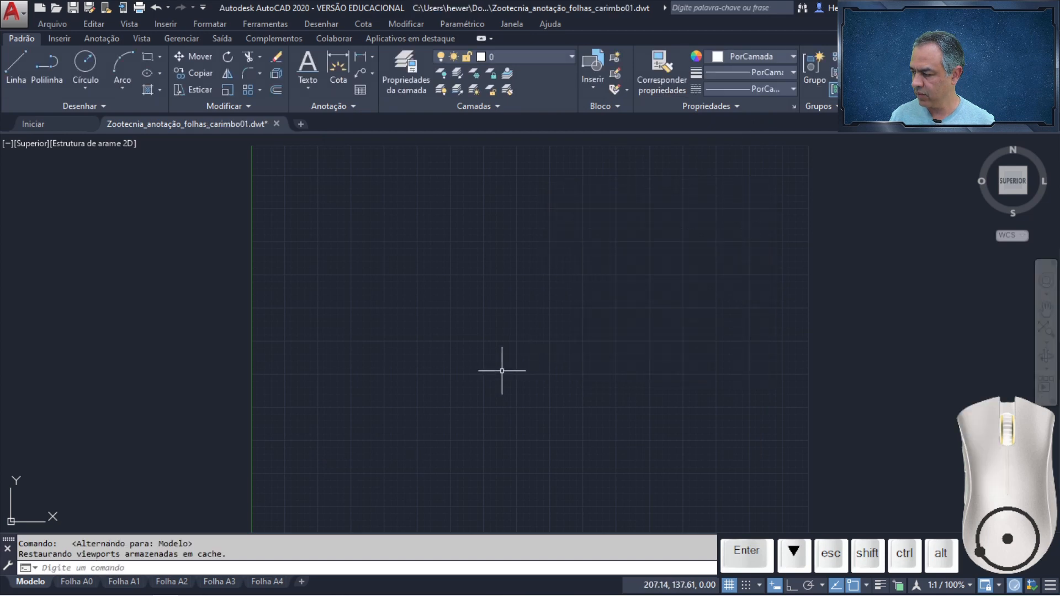
left_click(228, 587)
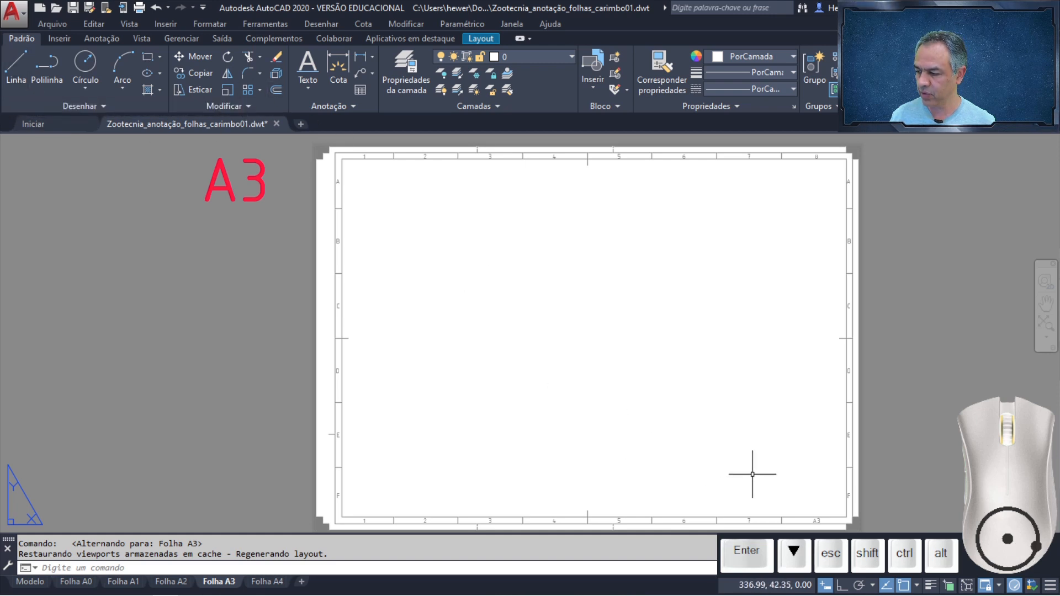
scroll(759, 470, "up", 2)
middle_click_drag(769, 461, 881, 431)
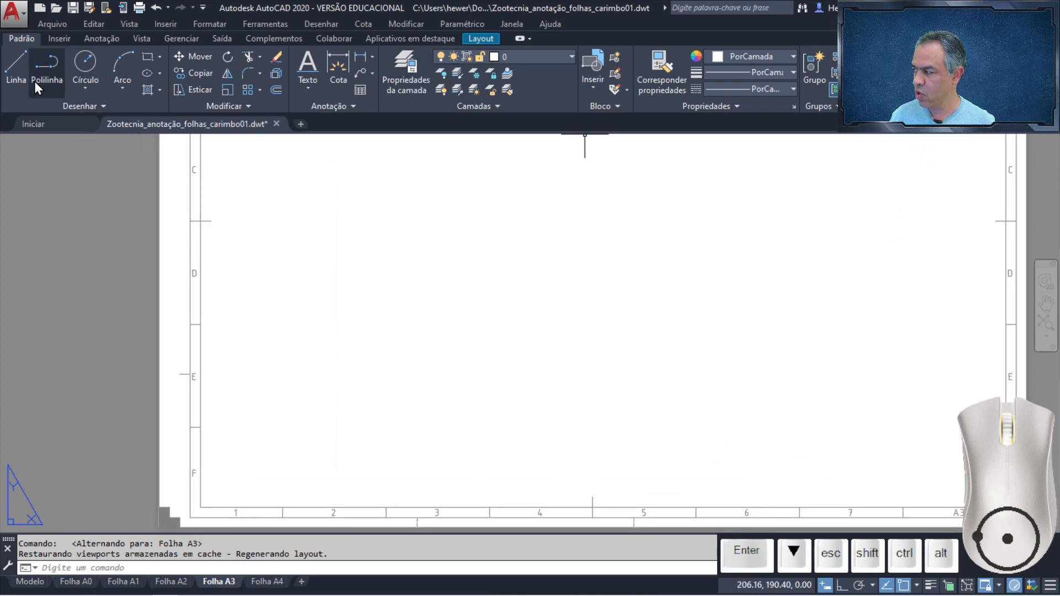
left_click(14, 69)
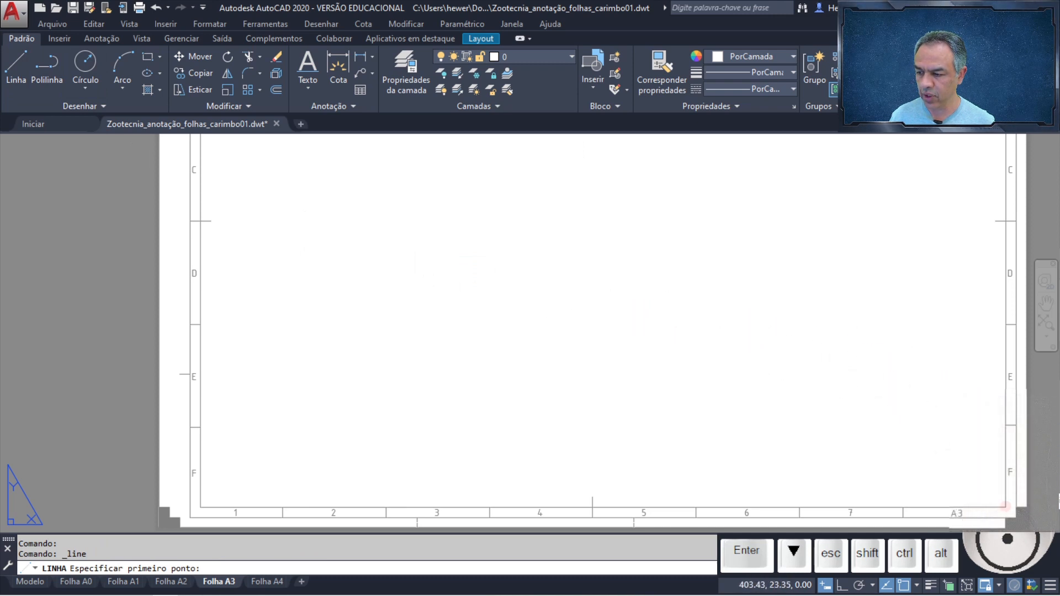
left_click(949, 464)
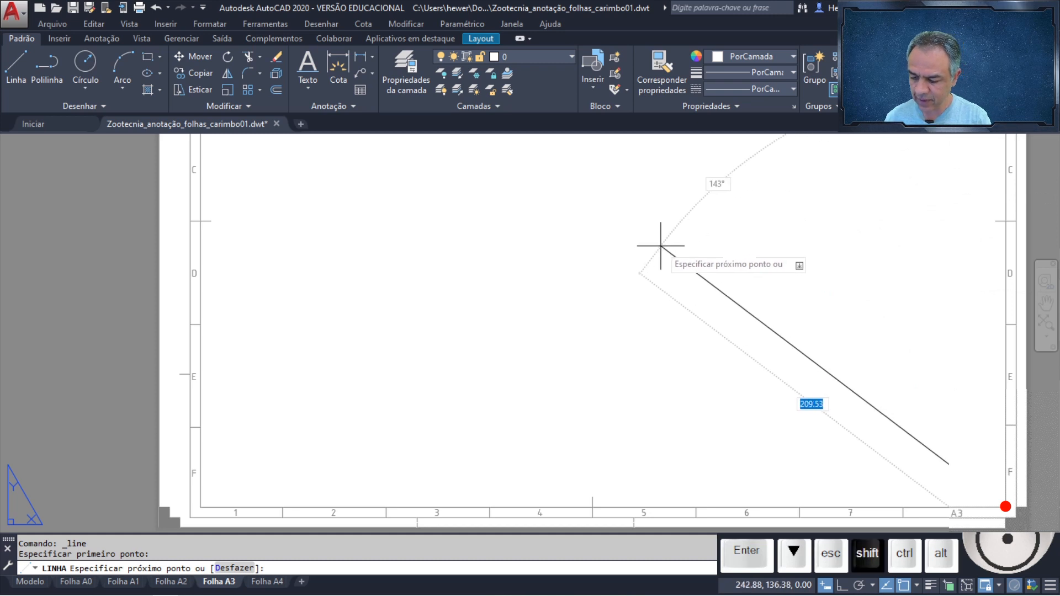
type("@")
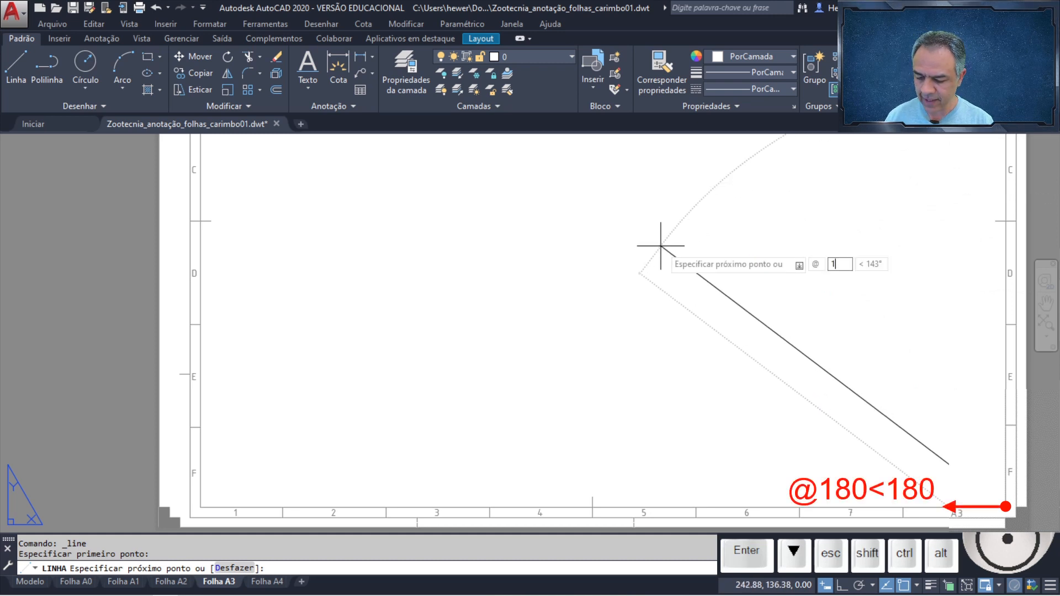
type("180")
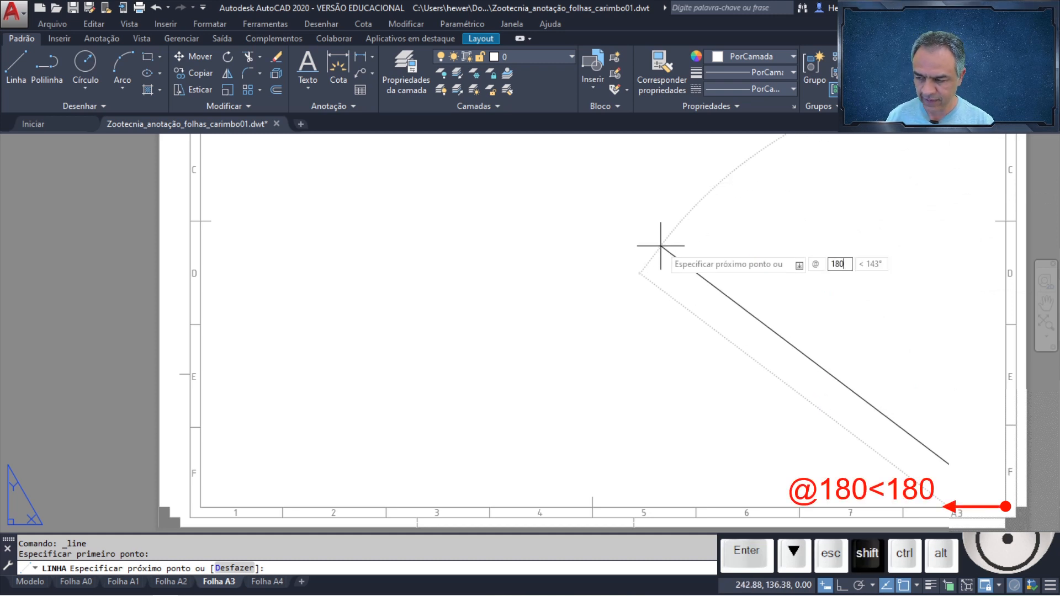
type("<1")
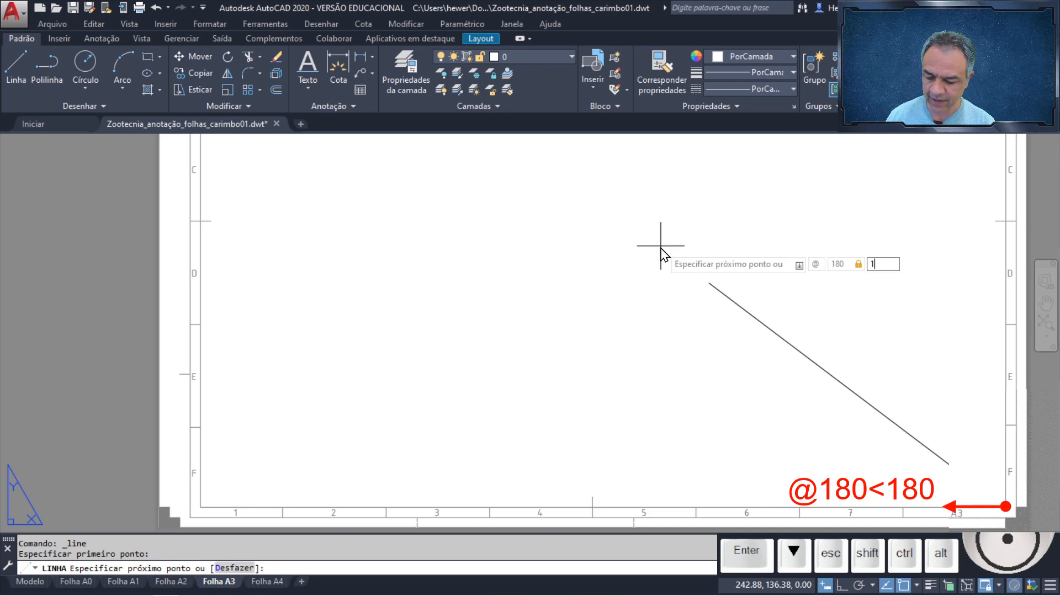
type("80")
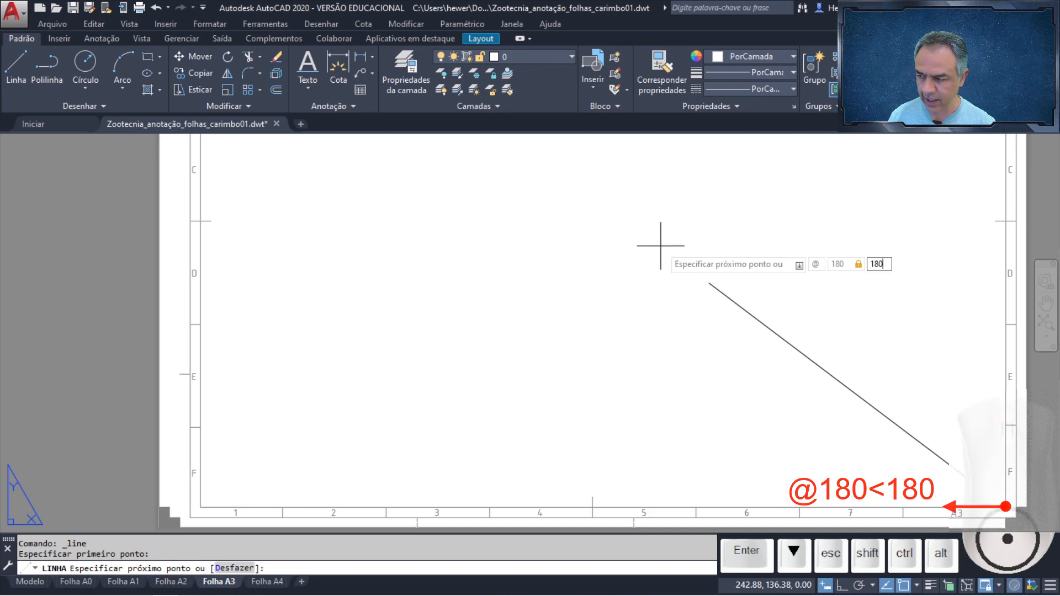
key("Return")
key("Return")
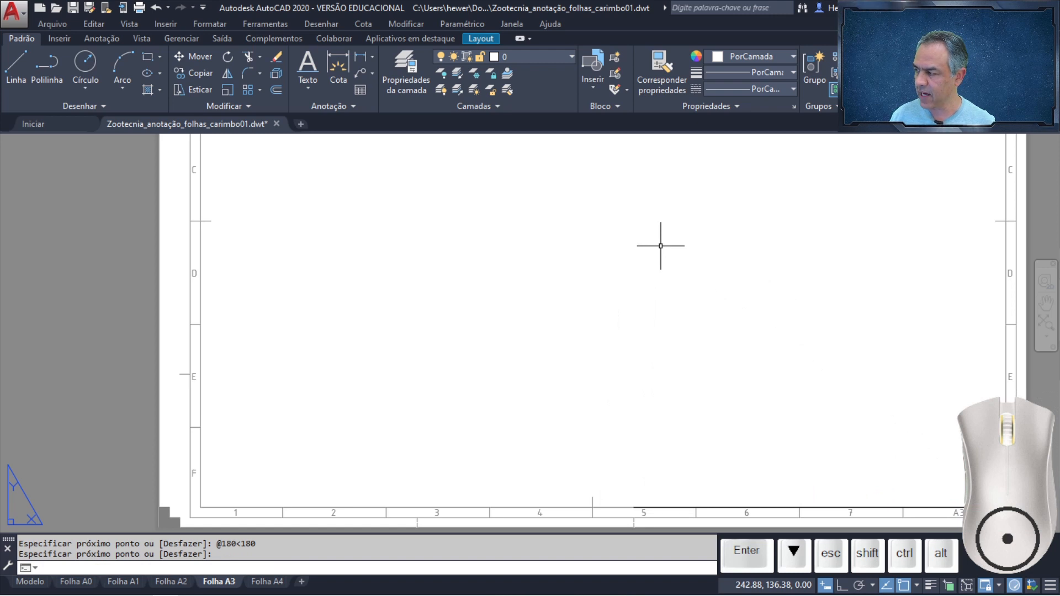
- Offset the 180-unit base line upward six times at a spacing of 10, using the Multiple option
left_click(277, 90)
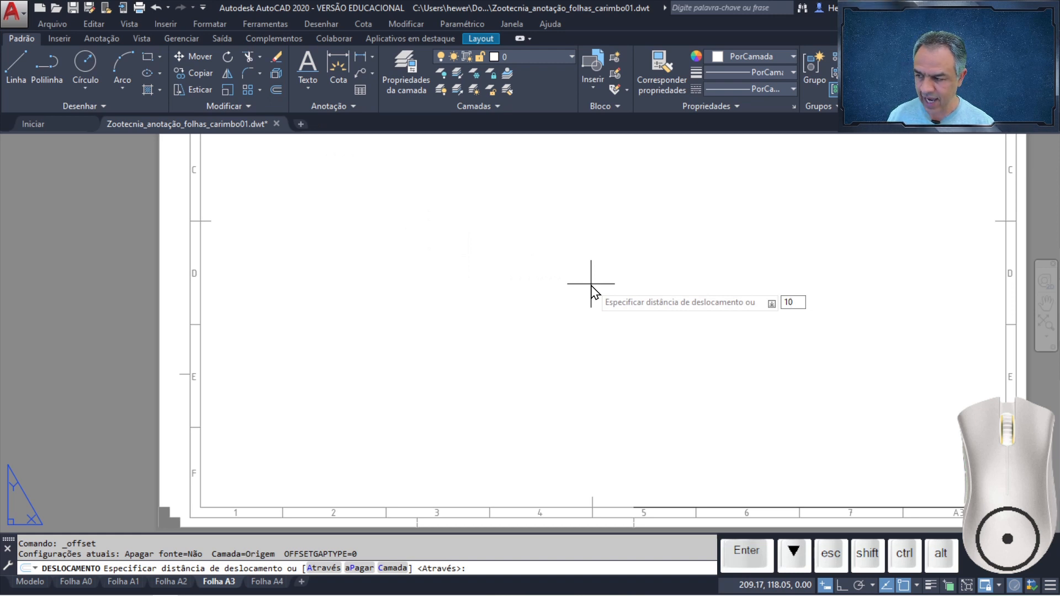
key("Return")
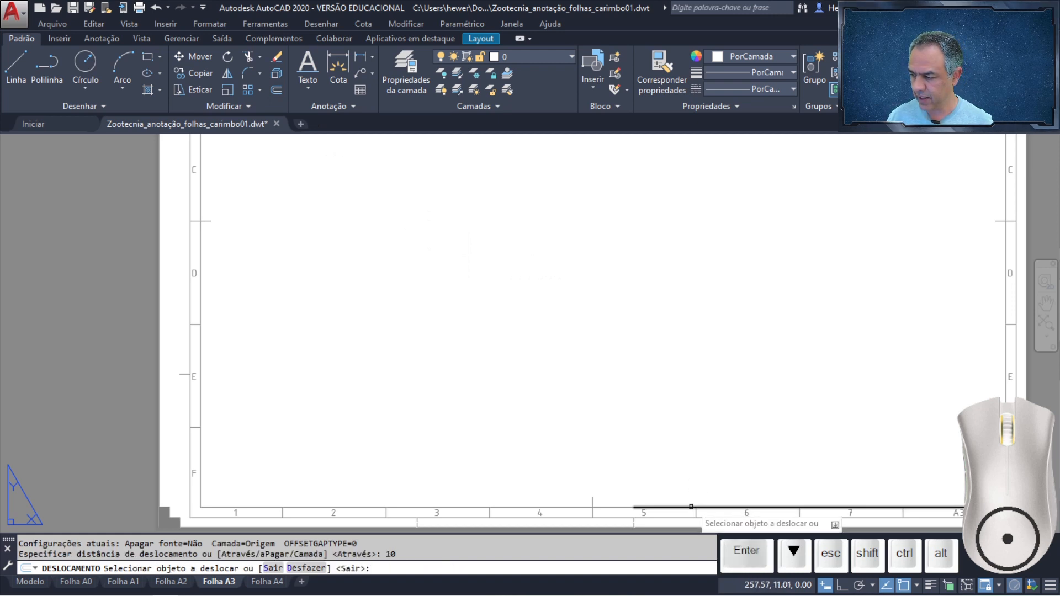
left_click(695, 508)
key("Down")
key("Down")
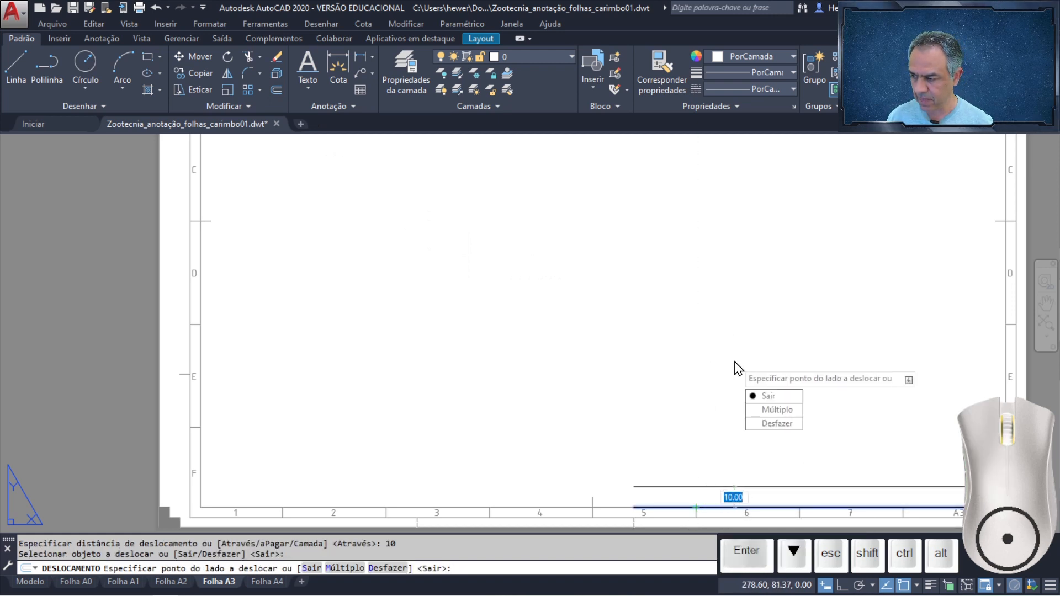
key("Return")
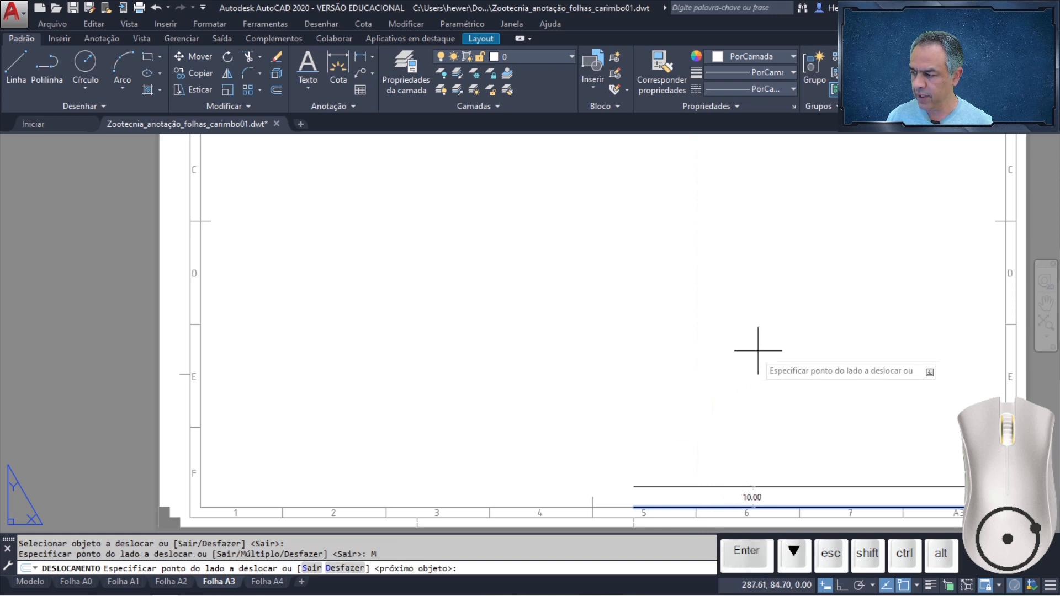
left_click(729, 299)
left_click(729, 300)
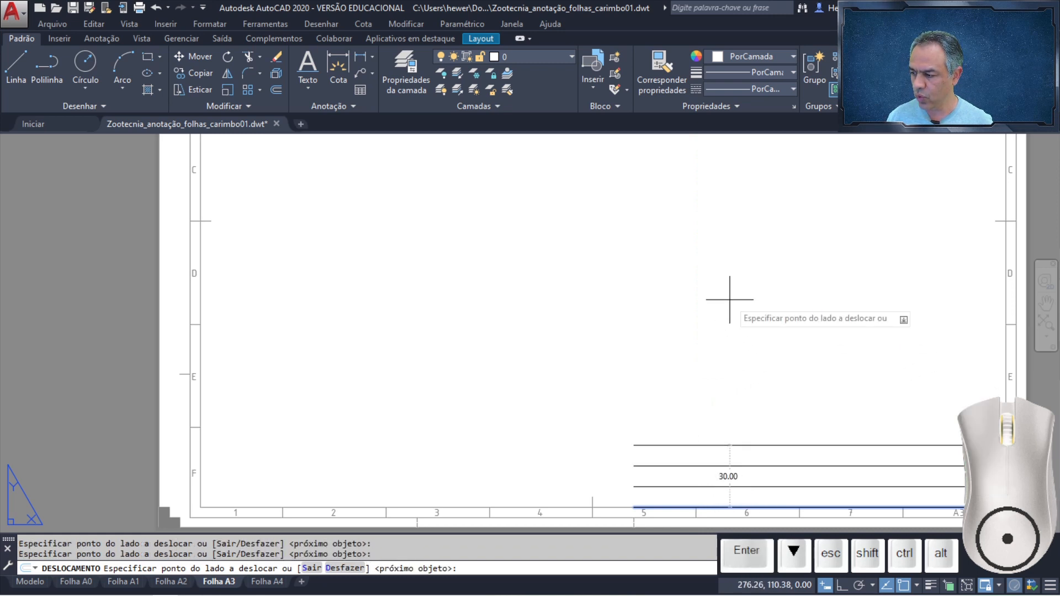
left_click(729, 299)
left_click(729, 299)
left_click(729, 299)
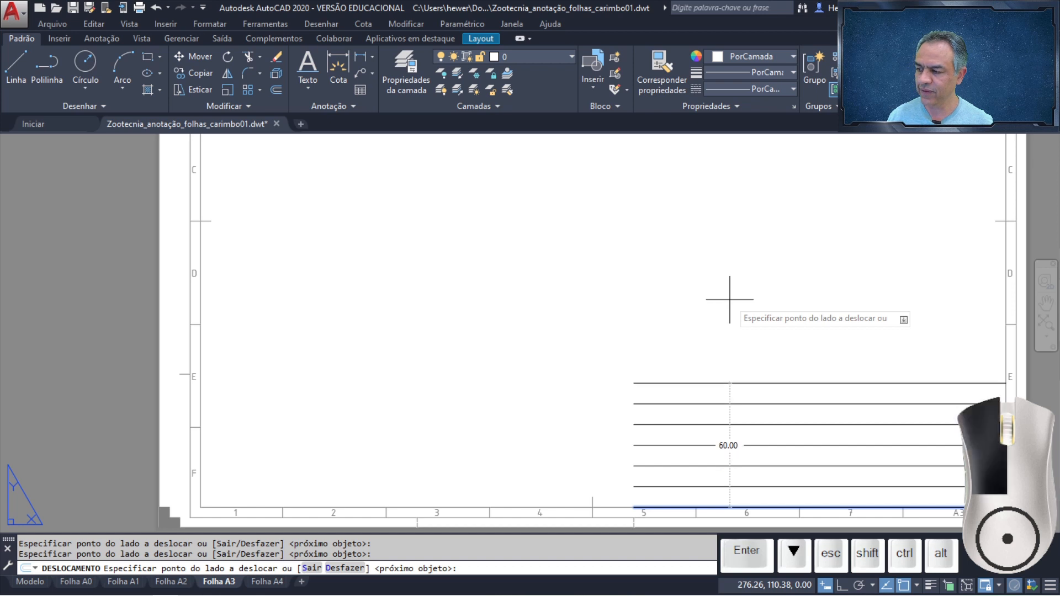
left_click(729, 300)
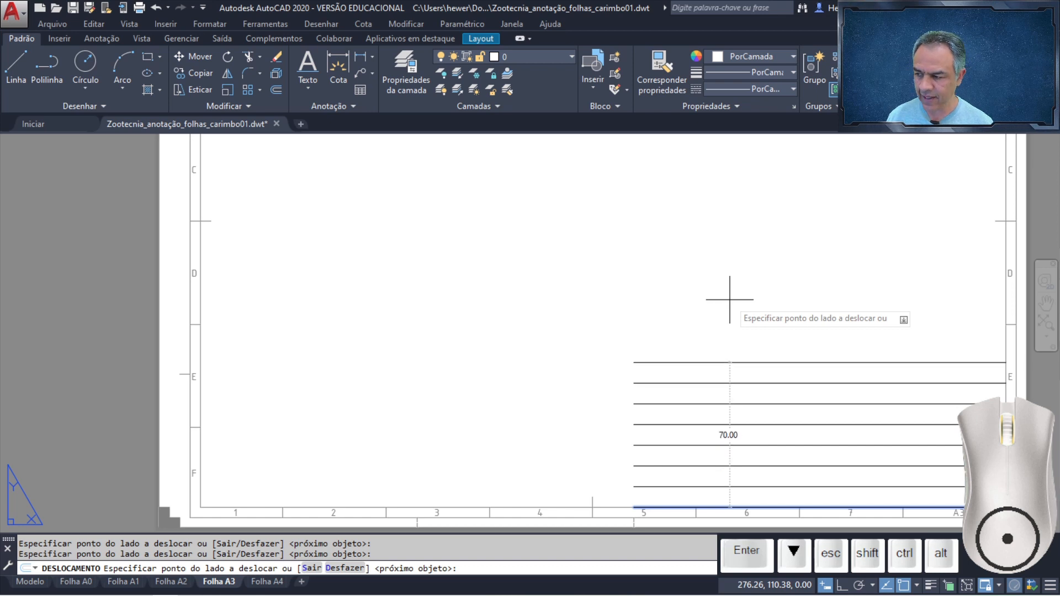
key("Return")
key("Return")
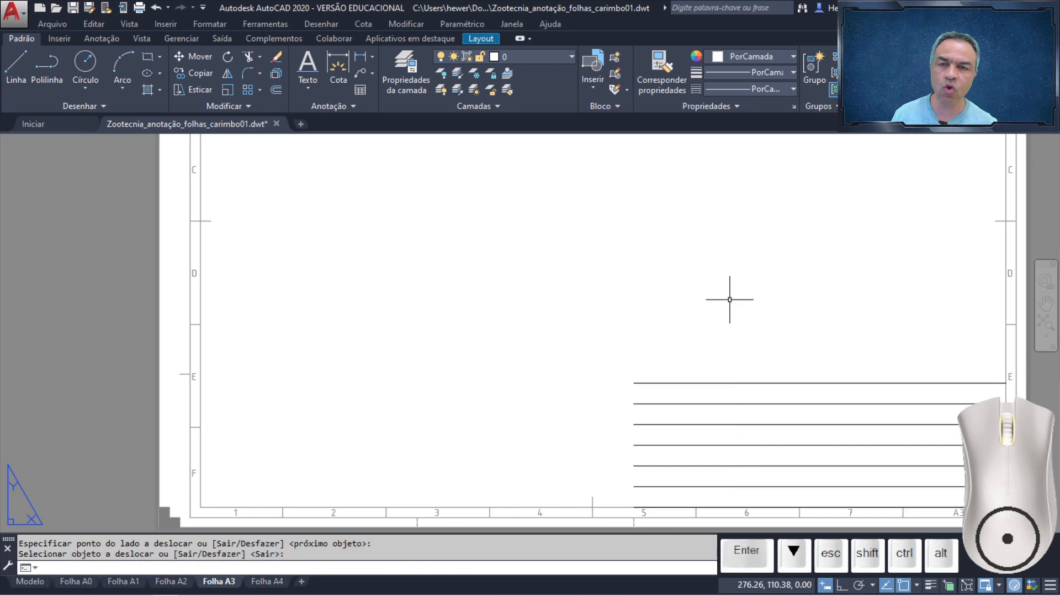
- Close the left and right ends of the title block with vertical lines between its top and base lines
left_click(14, 68)
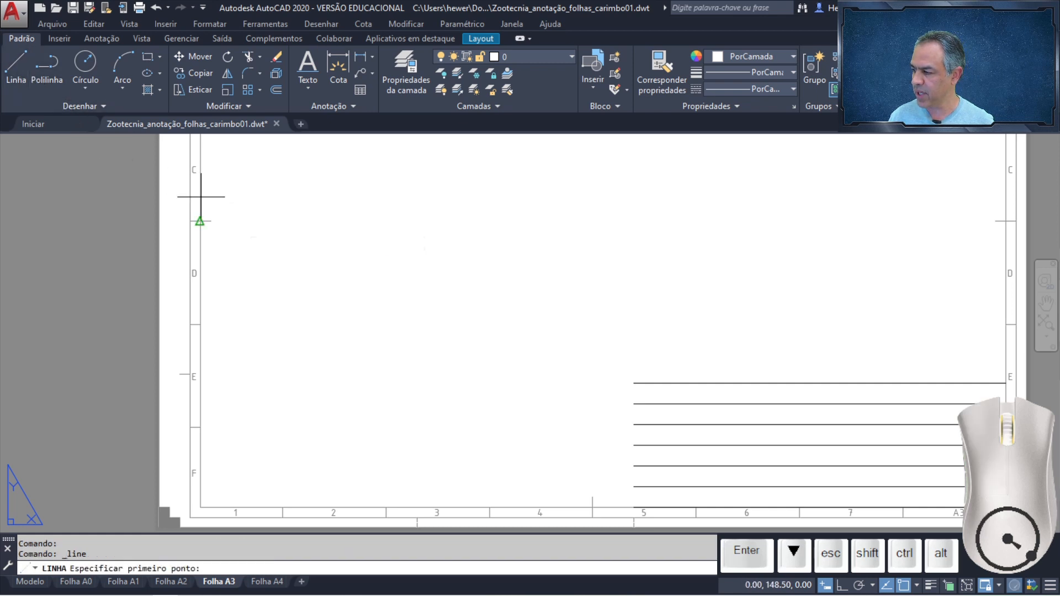
left_click(634, 383)
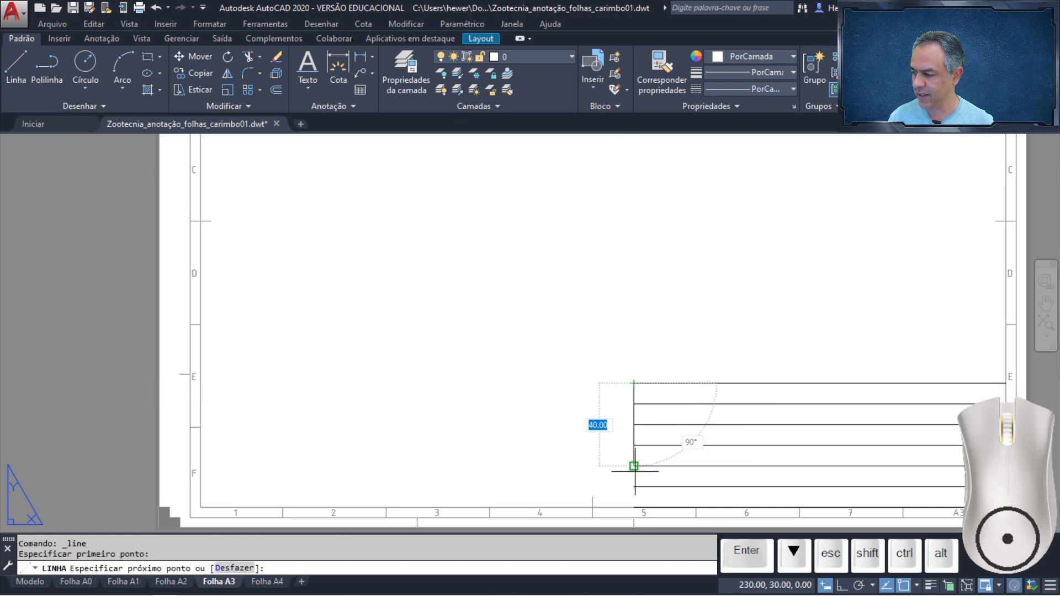
key("Return")
key("Return")
left_click(1005, 507)
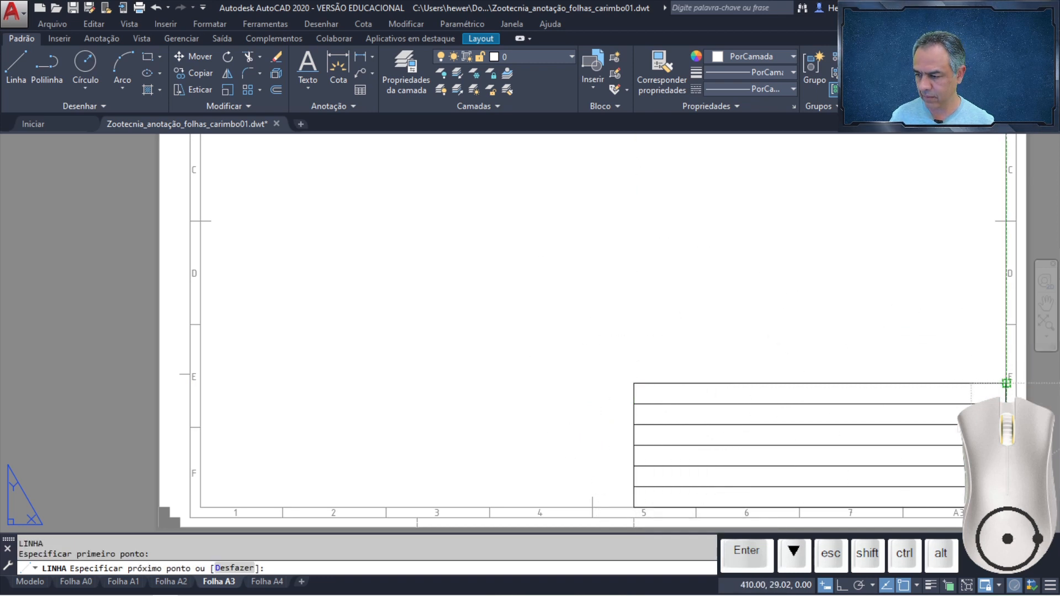
key("Return")
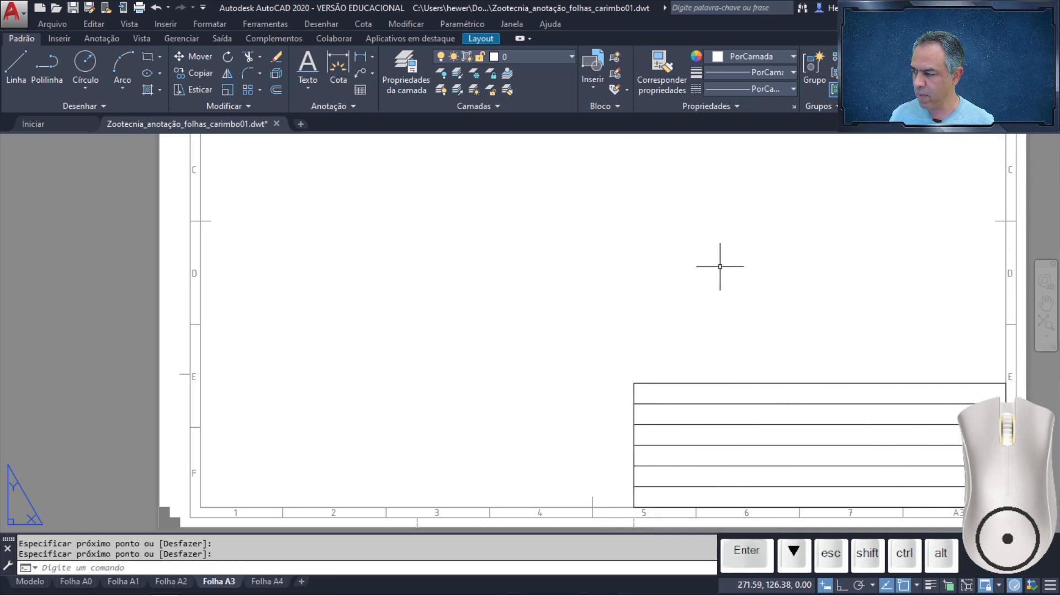
- Offset the title block's left edge 30 to the right as the first column divider
left_click(275, 94)
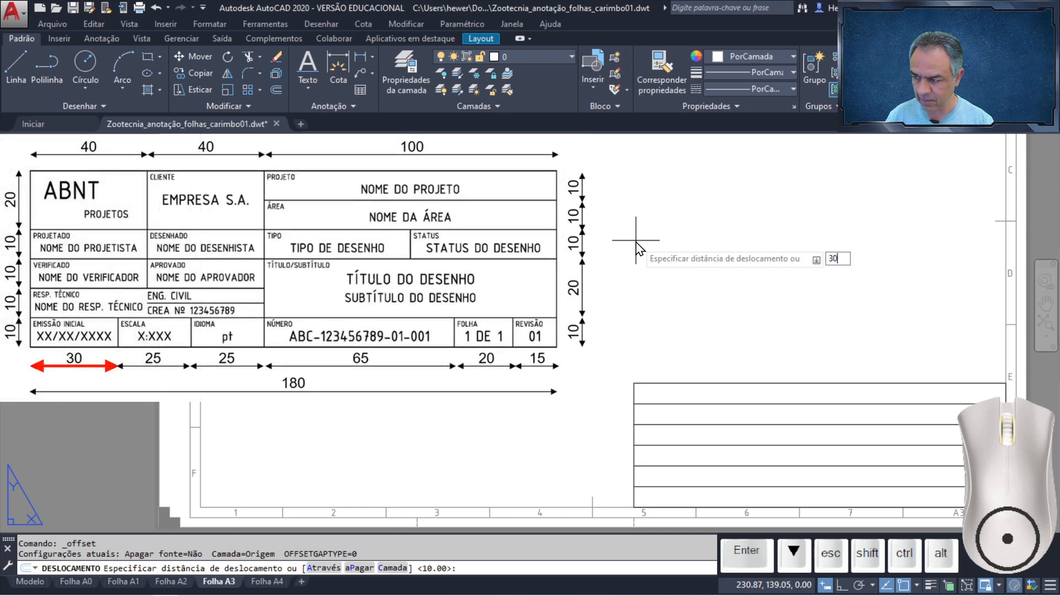
key("Return")
left_click(634, 403)
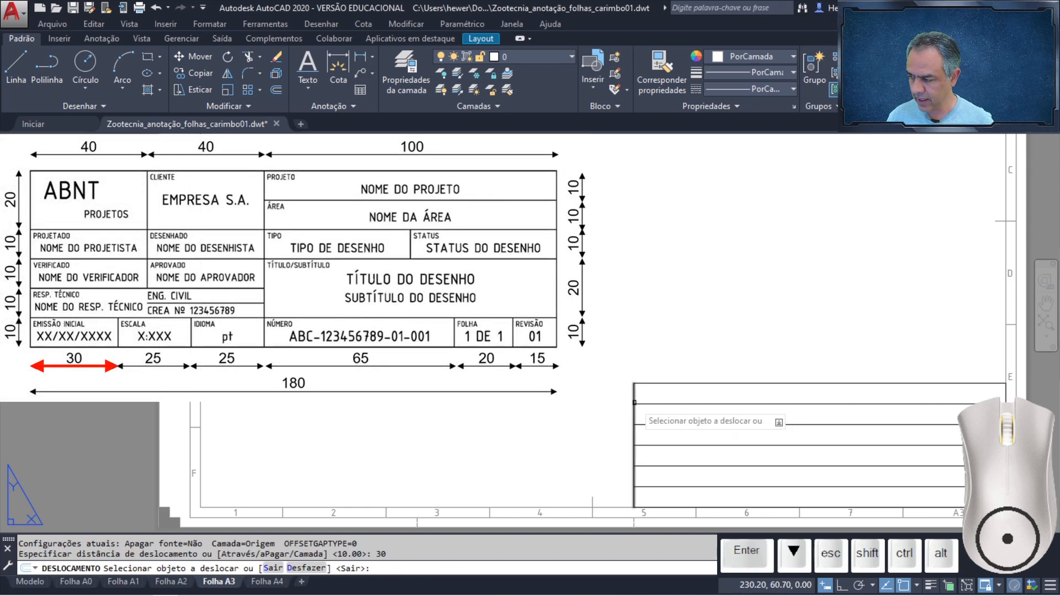
left_click(729, 398)
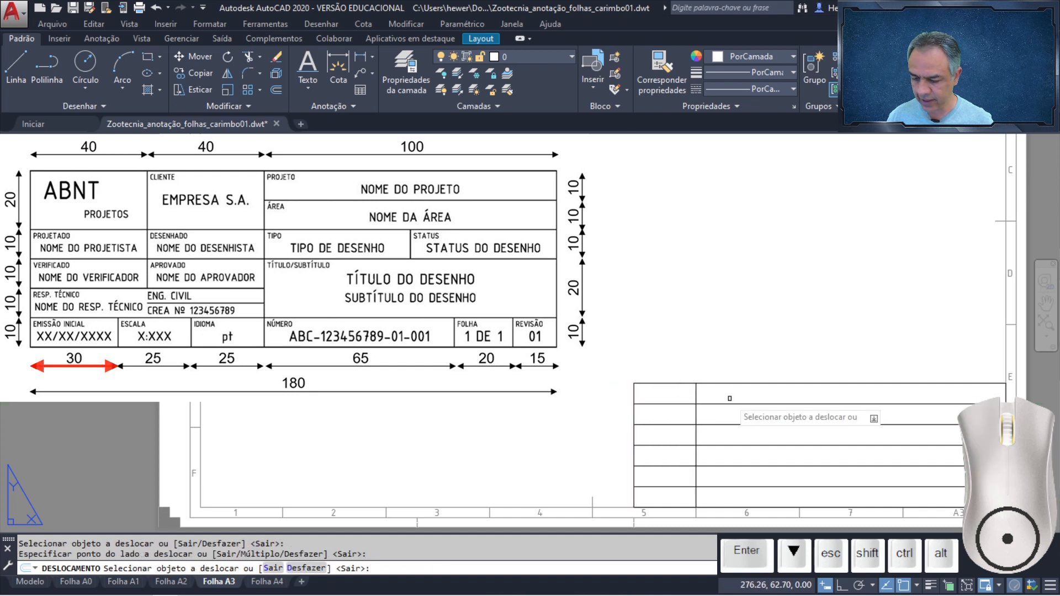
key("Return")
- Add two more column dividers to the right of the first one by offsetting successively at a distance of 25
key("Return")
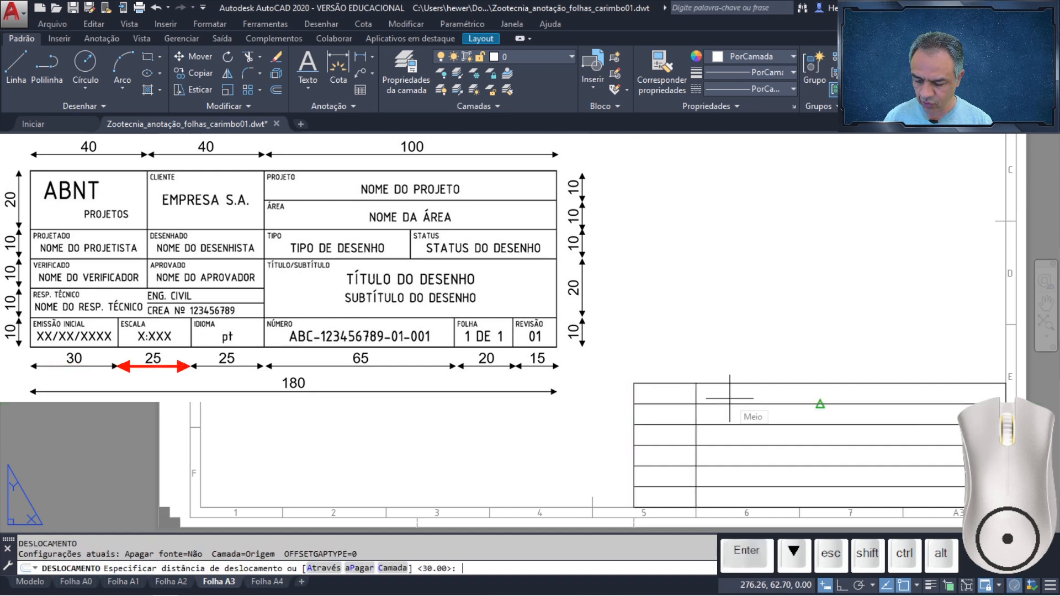
type("25")
key("Return")
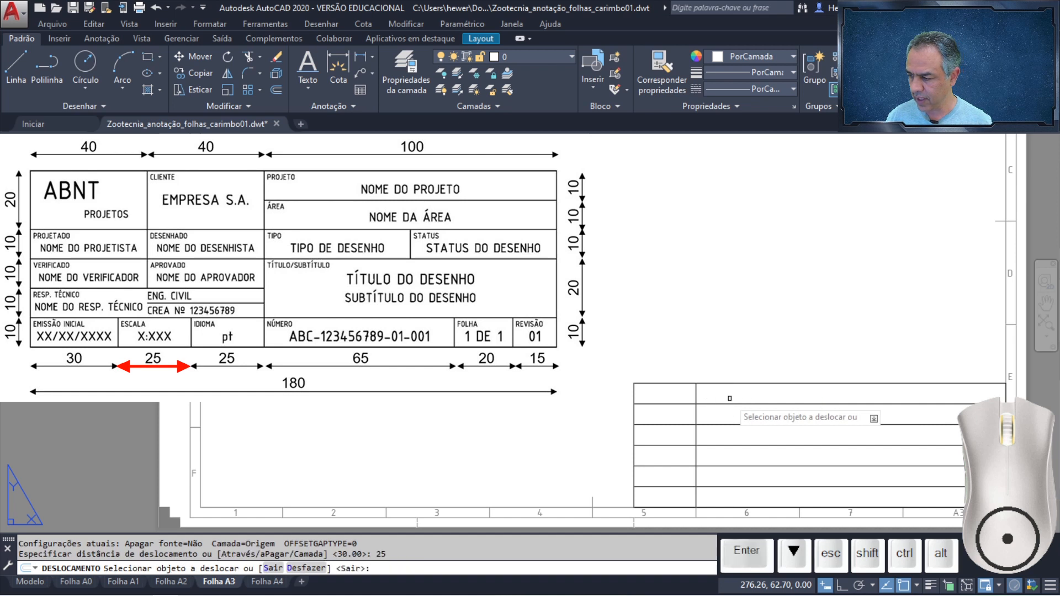
left_click(696, 398)
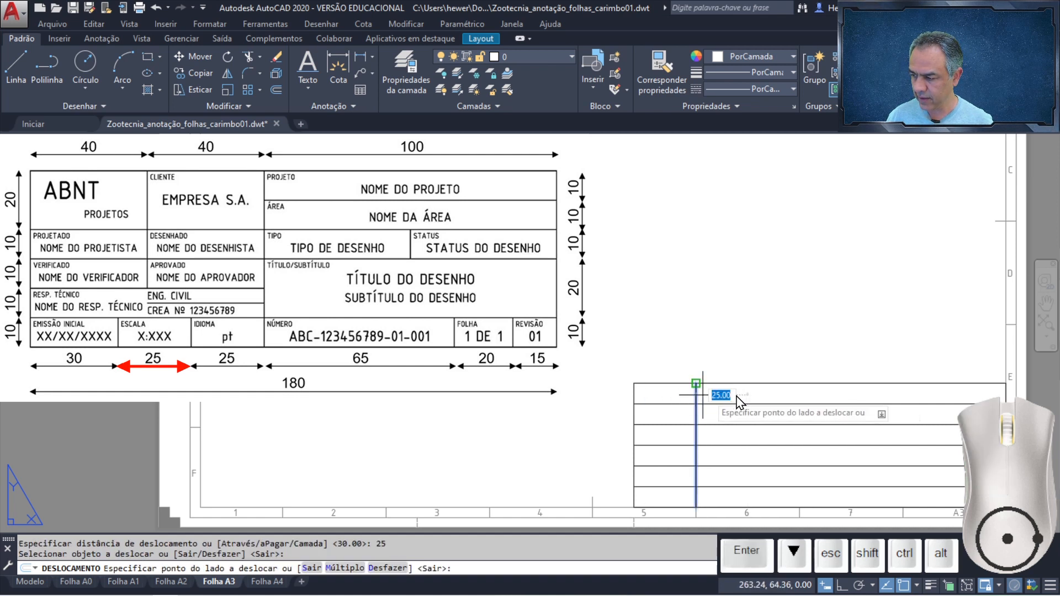
left_click(728, 393)
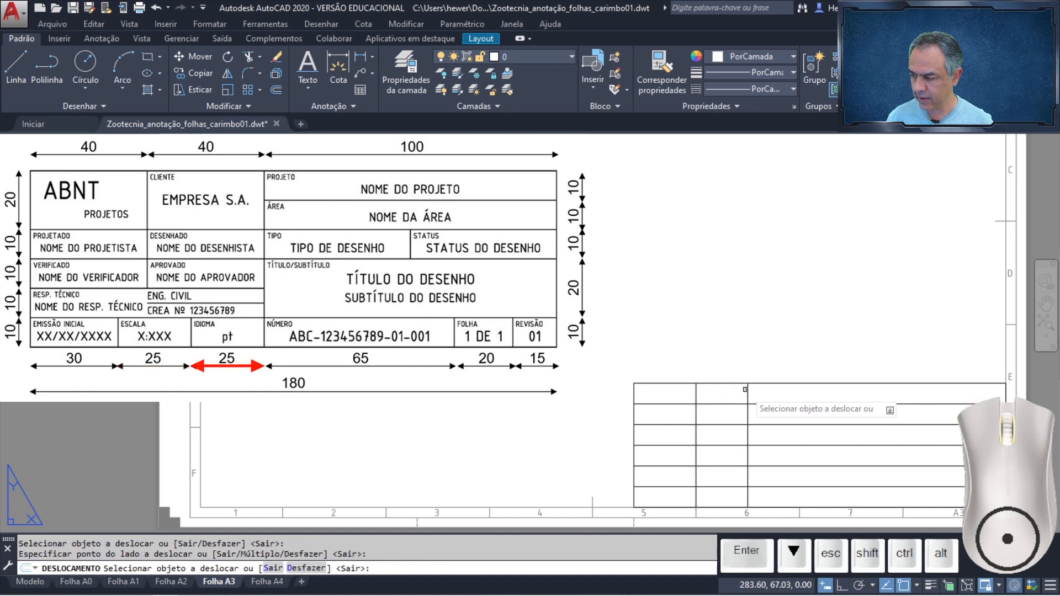
left_click(748, 392)
left_click(838, 394)
key("Return")
- Offset the third column divider 65 to the right to form the wide number column
key("Return")
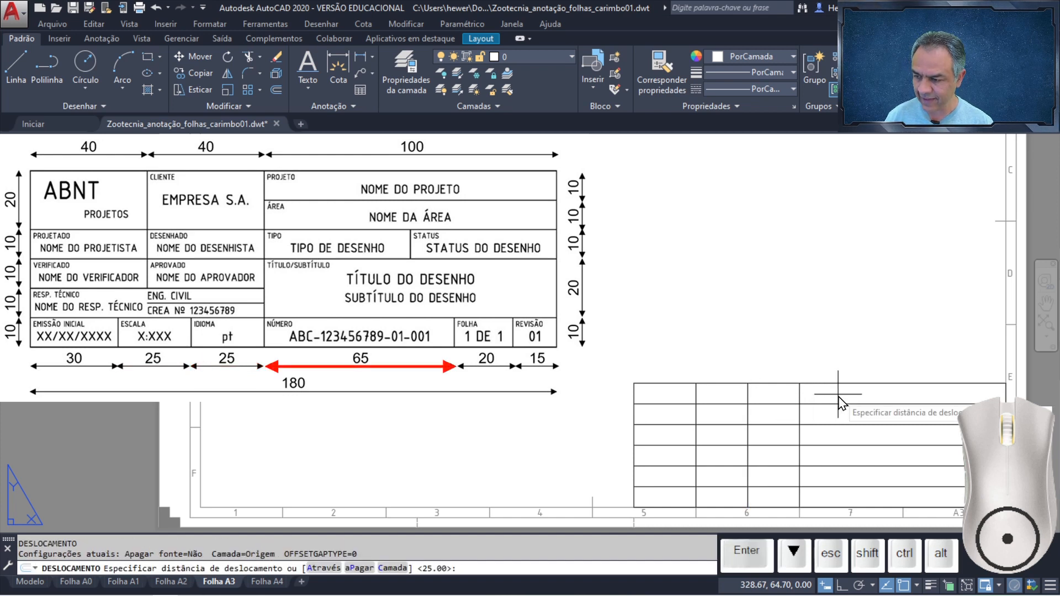
type("65")
key("Return")
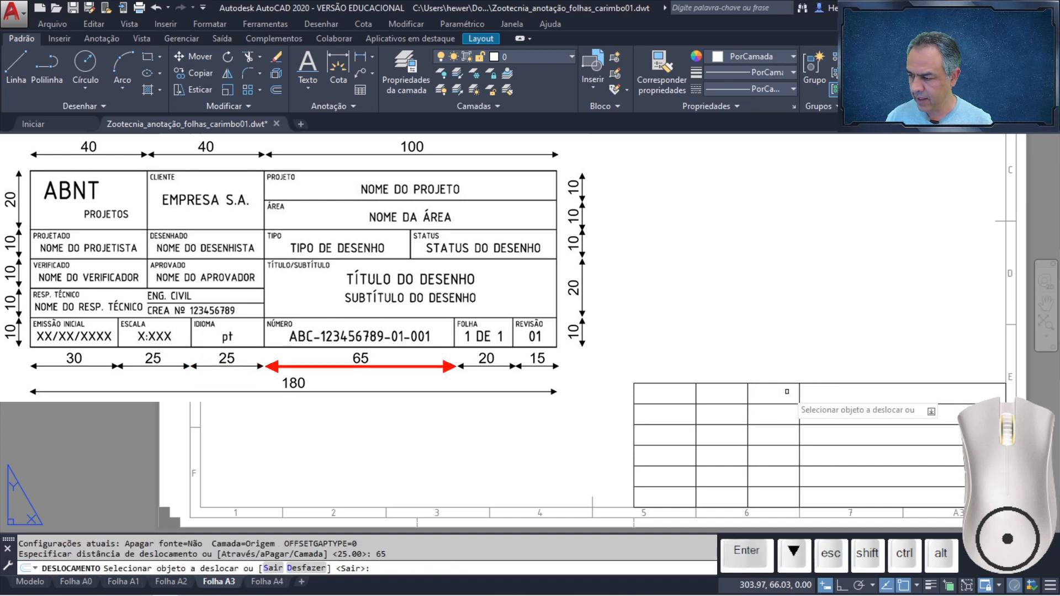
left_click(800, 391)
left_click(834, 386)
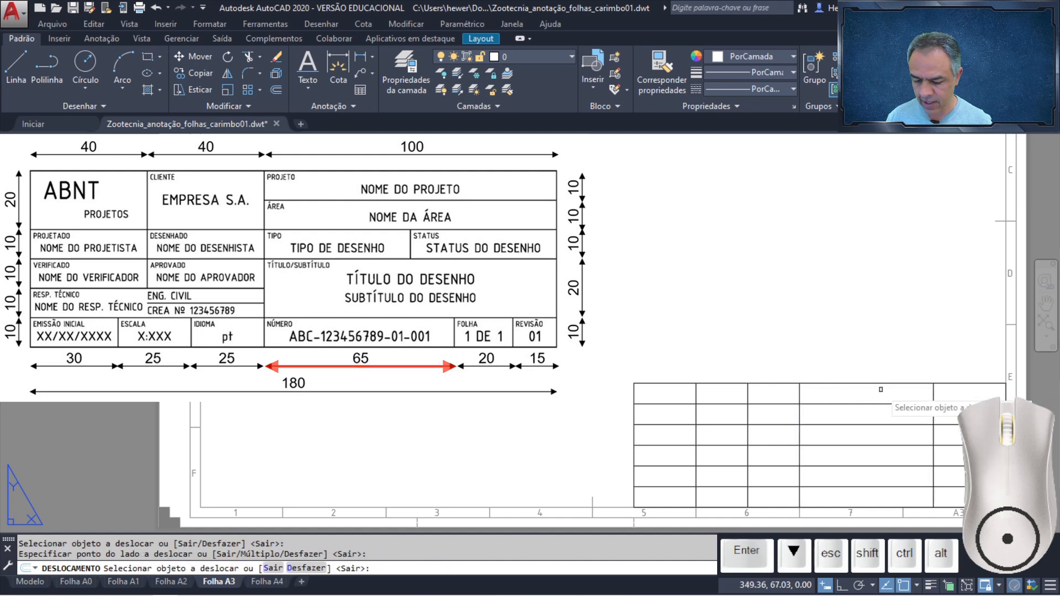
key("Return")
- Offset the rightmost column divider 20 to the right as the sheet column's right boundary
key("Return")
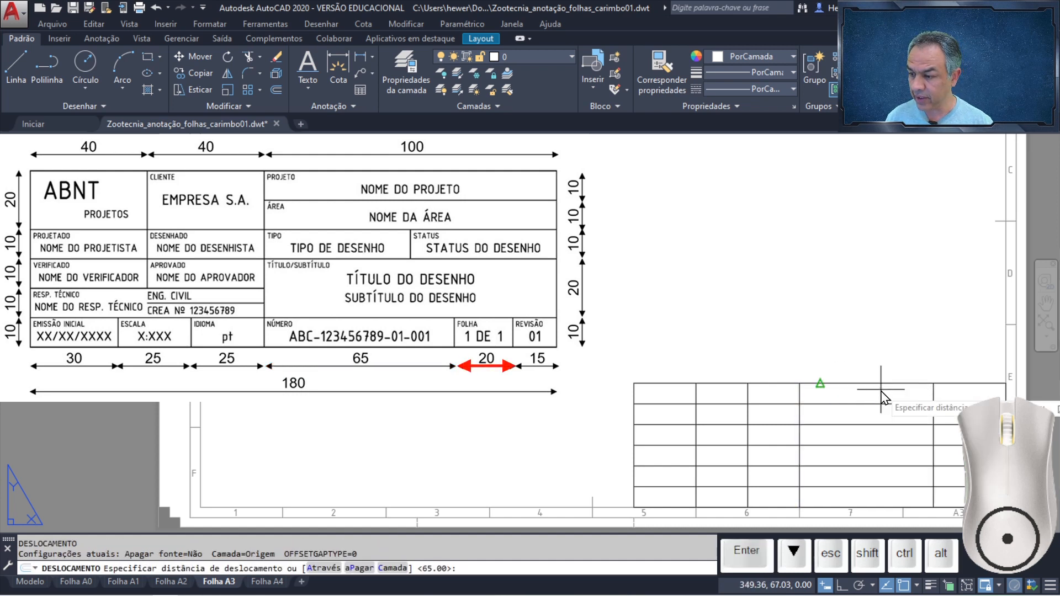
type("20")
key("Return")
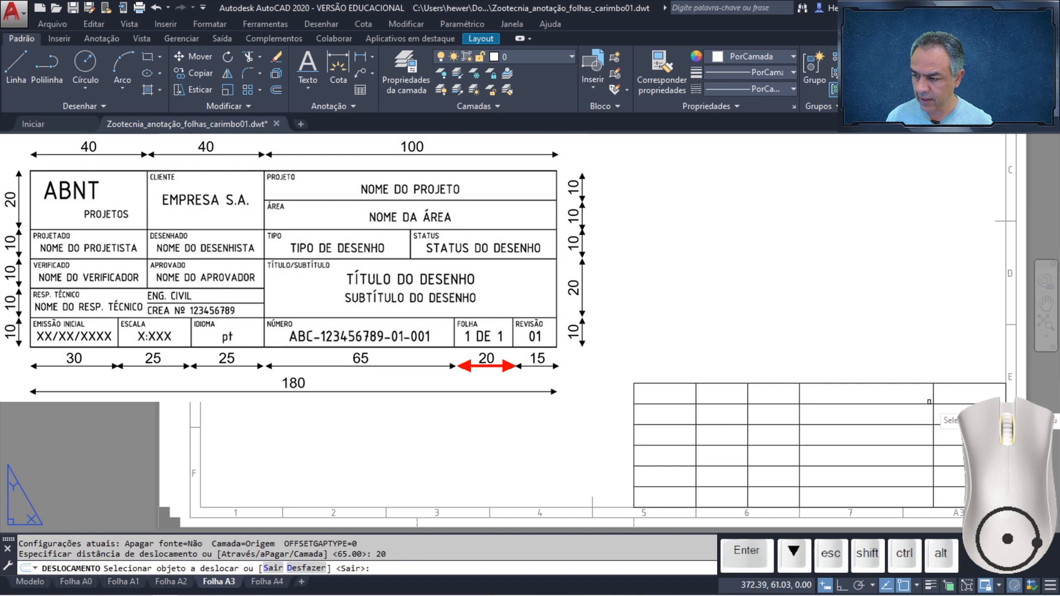
left_click(932, 389)
left_click(948, 390)
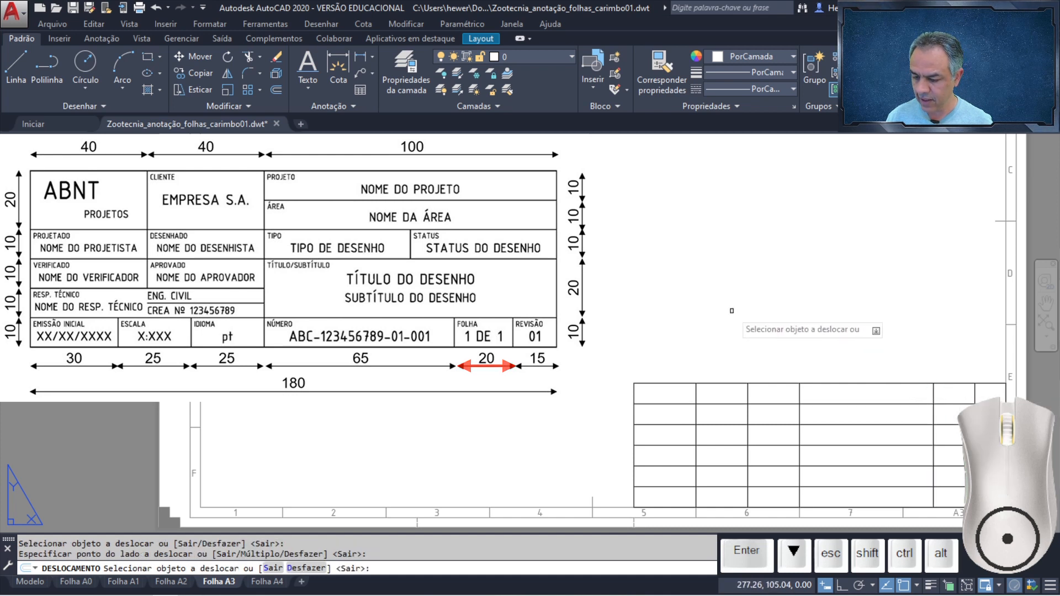
key("Return")
key("Return")
type("15")
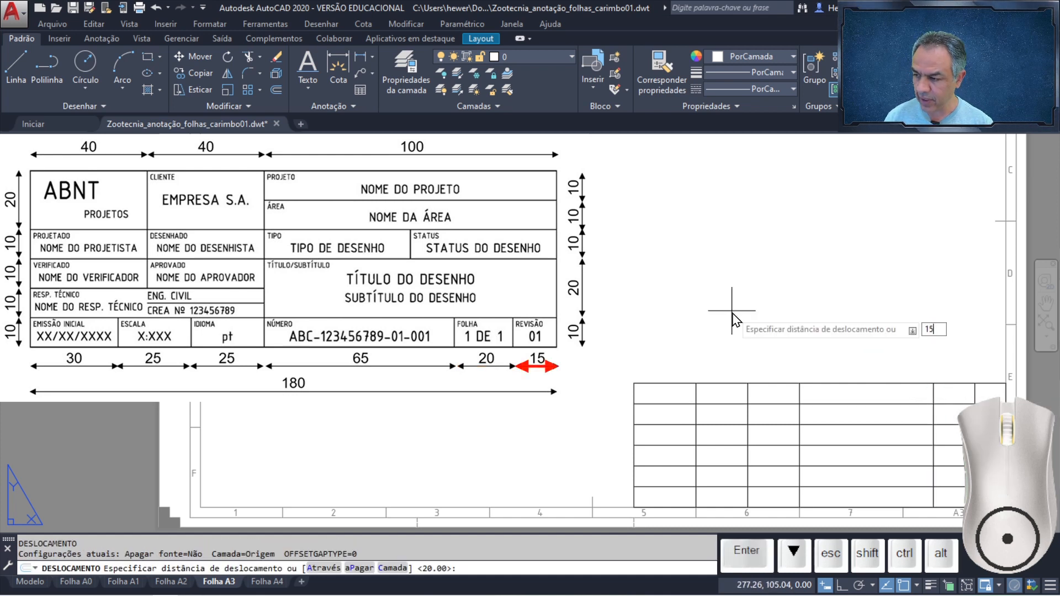
key("Return")
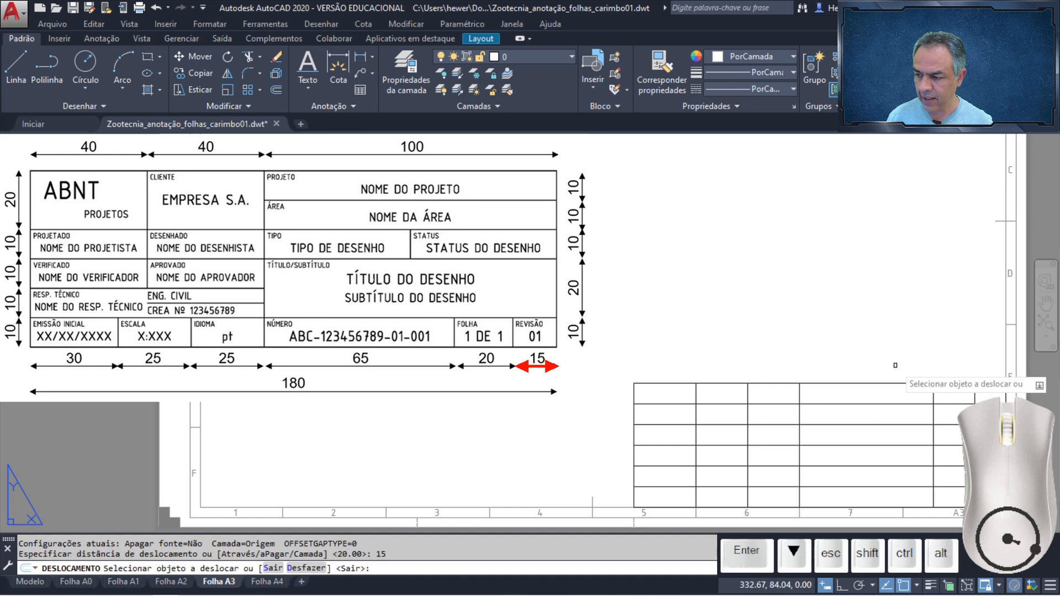
left_click(975, 387)
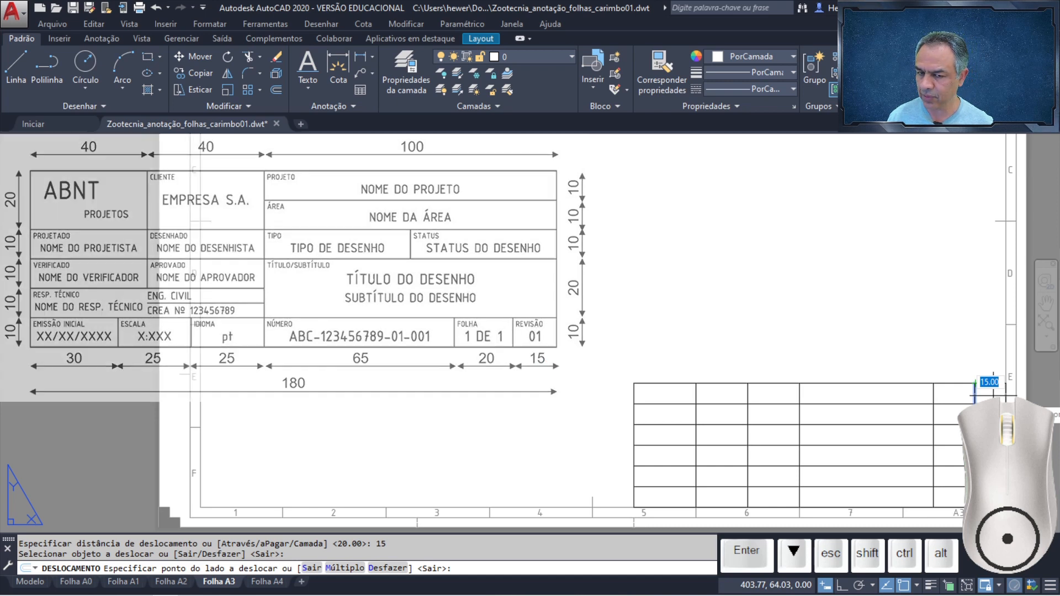
key("Escape")
- Trim the five column dividers out of the second row from the title block's base
mouse_move(993, 396)
middle_mouse_down()
mouse_move(929, 393)
mouse_move(928, 403)
middle_mouse_up()
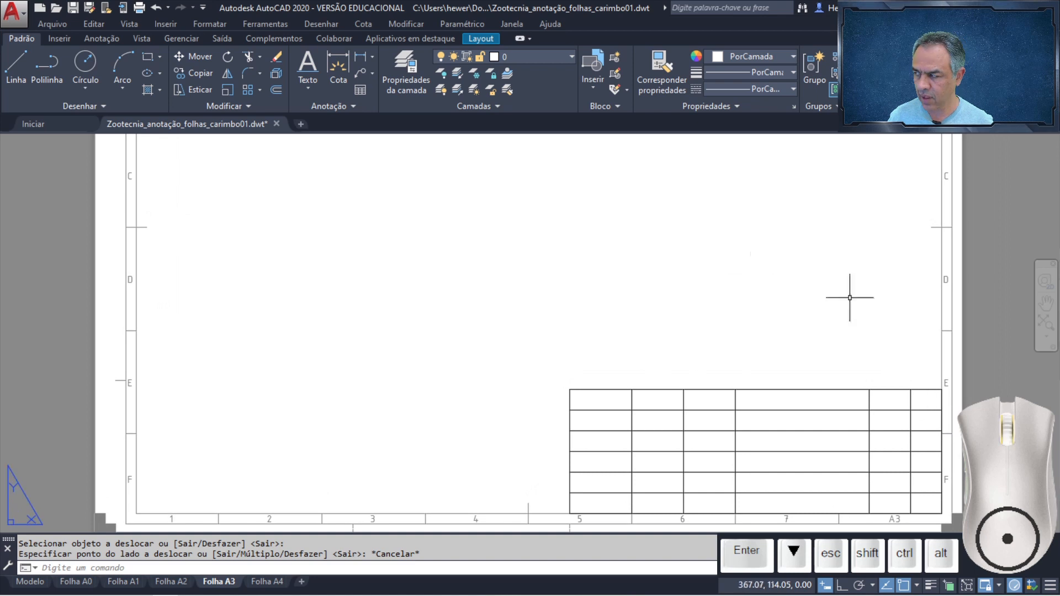
left_click(249, 59)
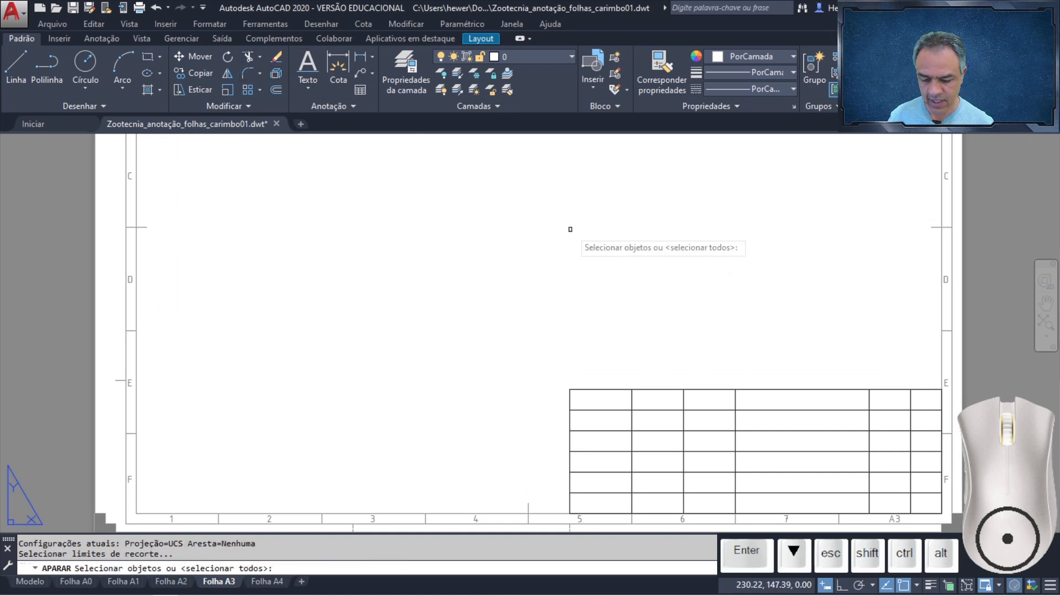
key("Return")
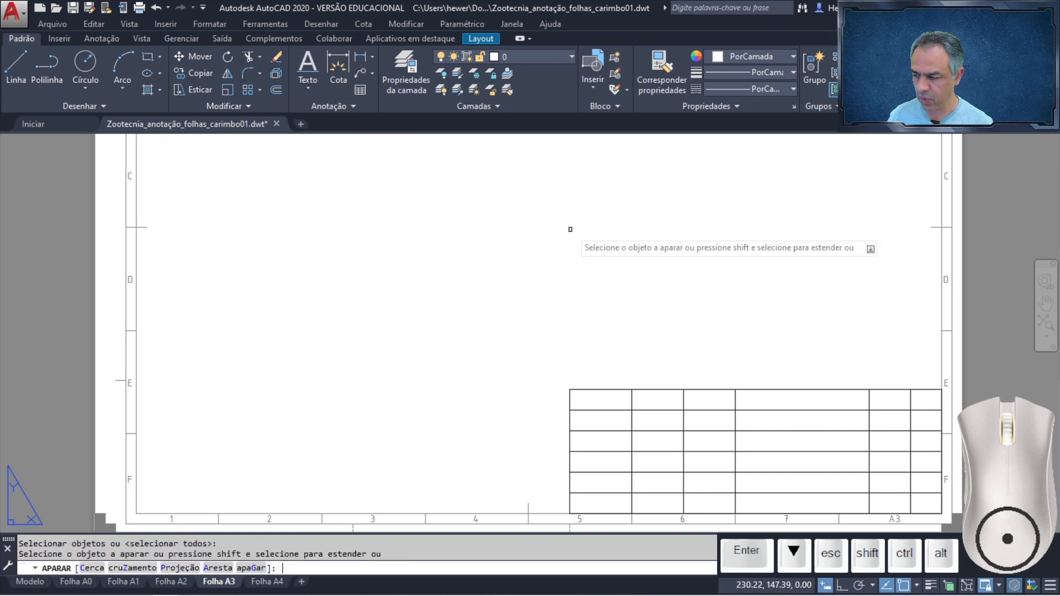
left_click(930, 479)
left_click(620, 485)
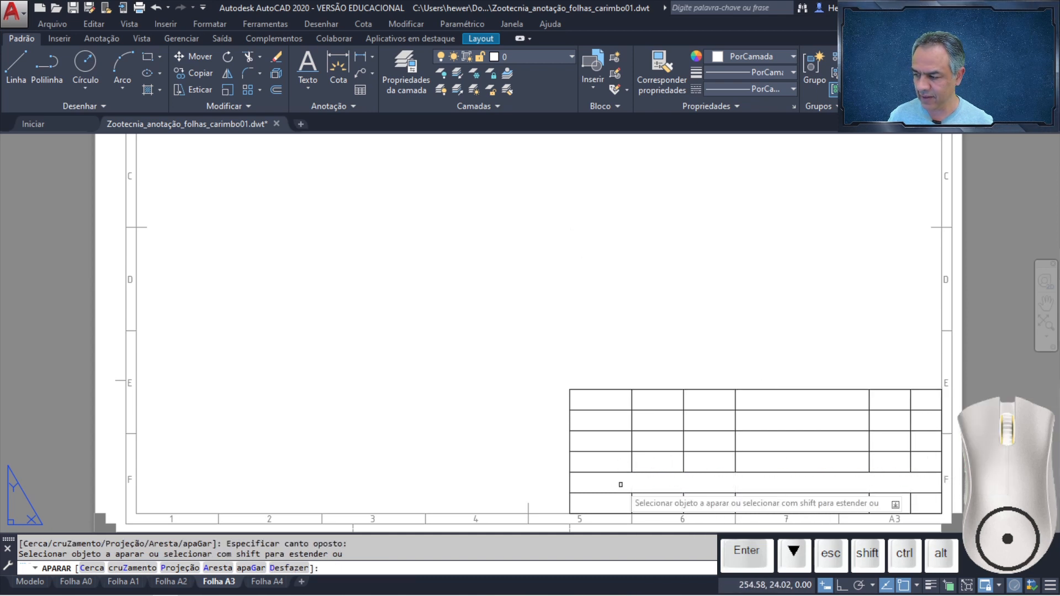
key("Return")
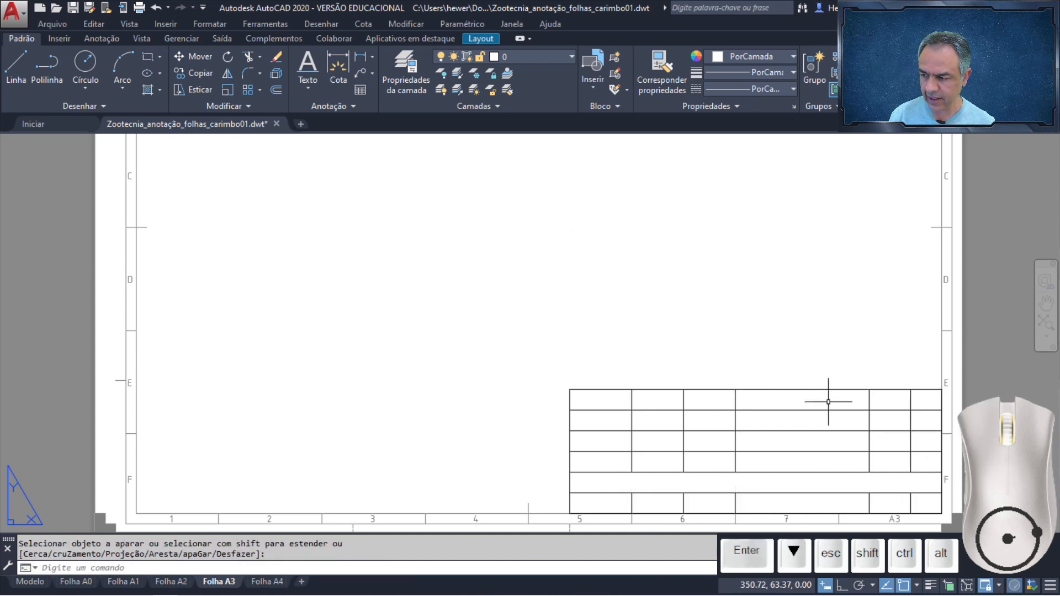
- Delete the five remaining upper divider segments, keeping the dividers in the bottom row
left_click(928, 402)
left_click(603, 404)
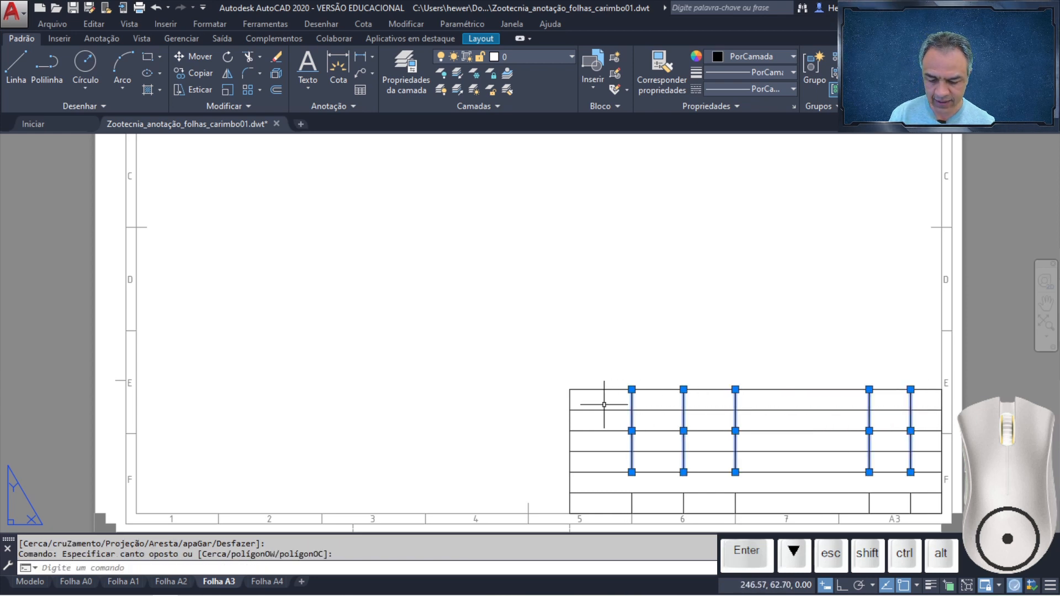
key("Delete")
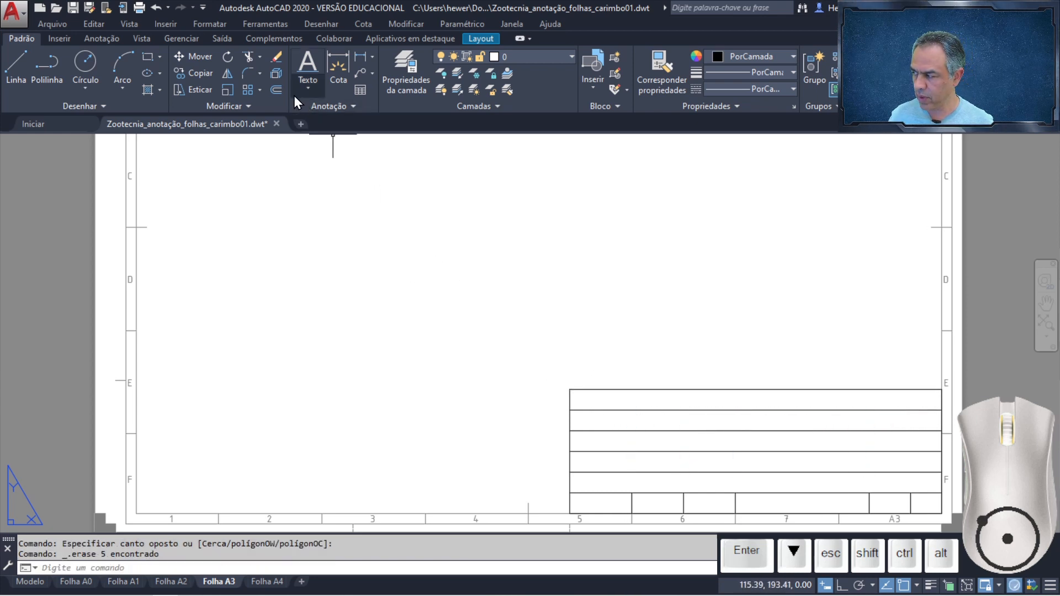
- Offset the title block's left edge 40 to the right, and offset the resulting line another 40 to the right
left_click(277, 89)
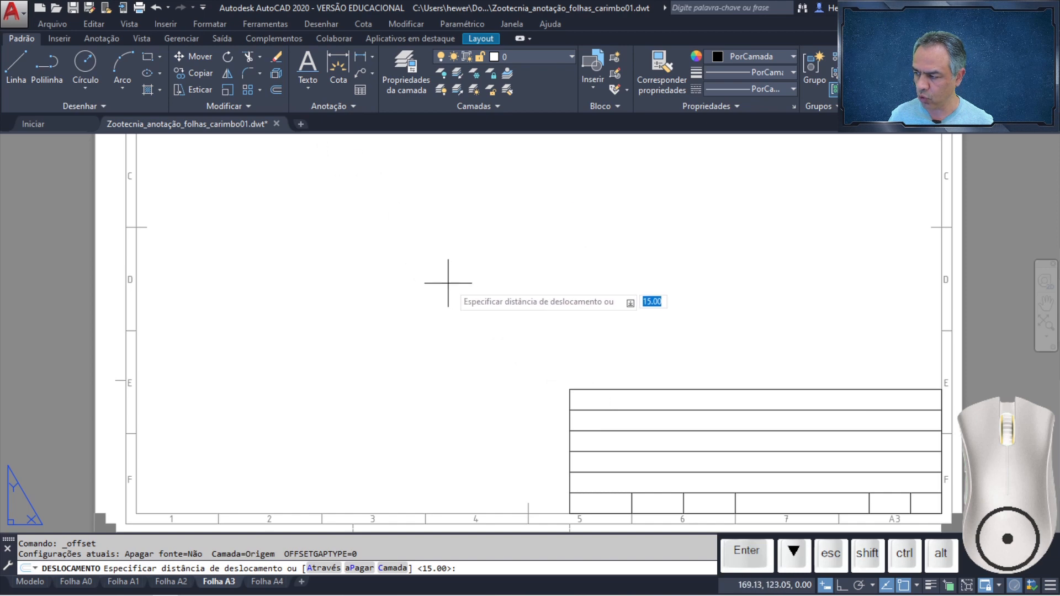
type("40")
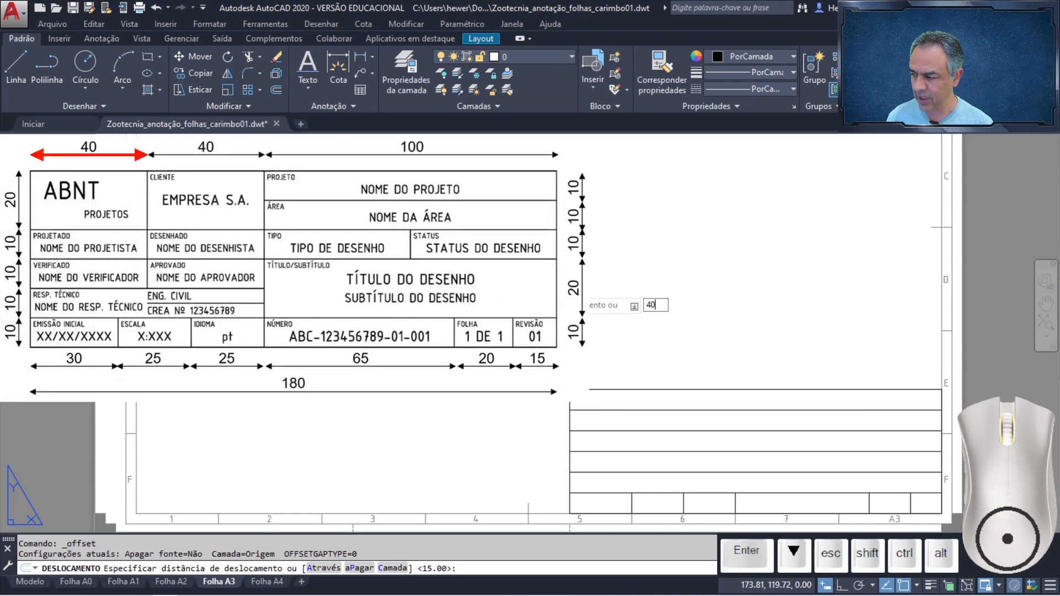
key("Return")
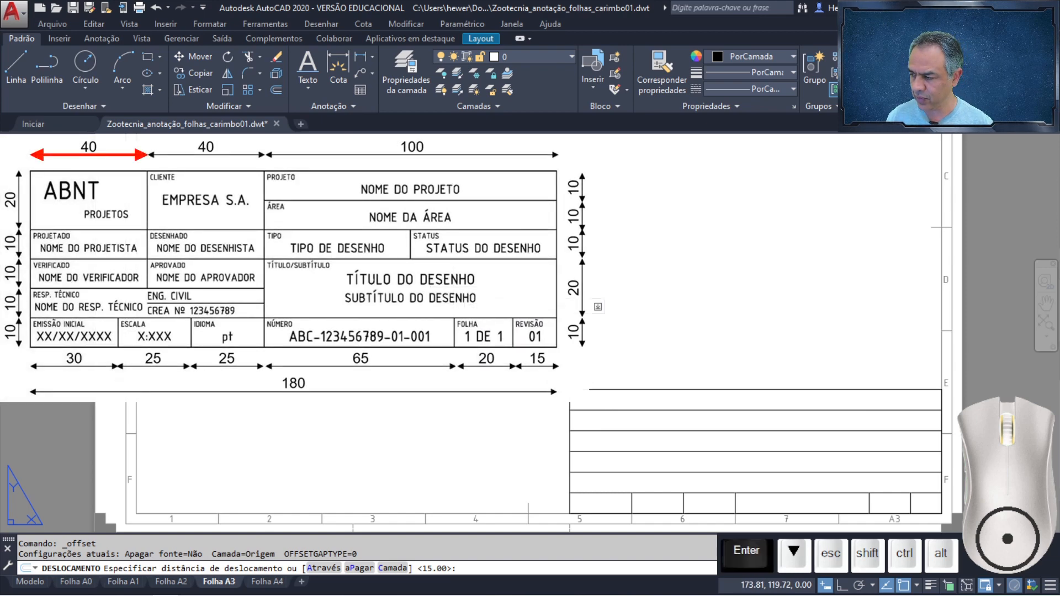
left_click(569, 404)
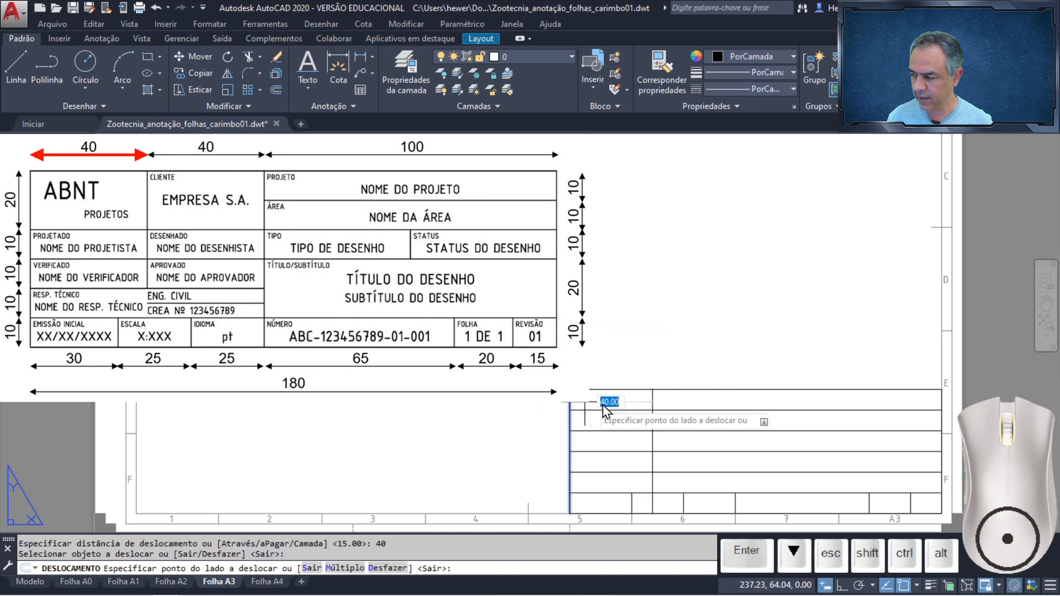
left_click(607, 402)
left_click(653, 402)
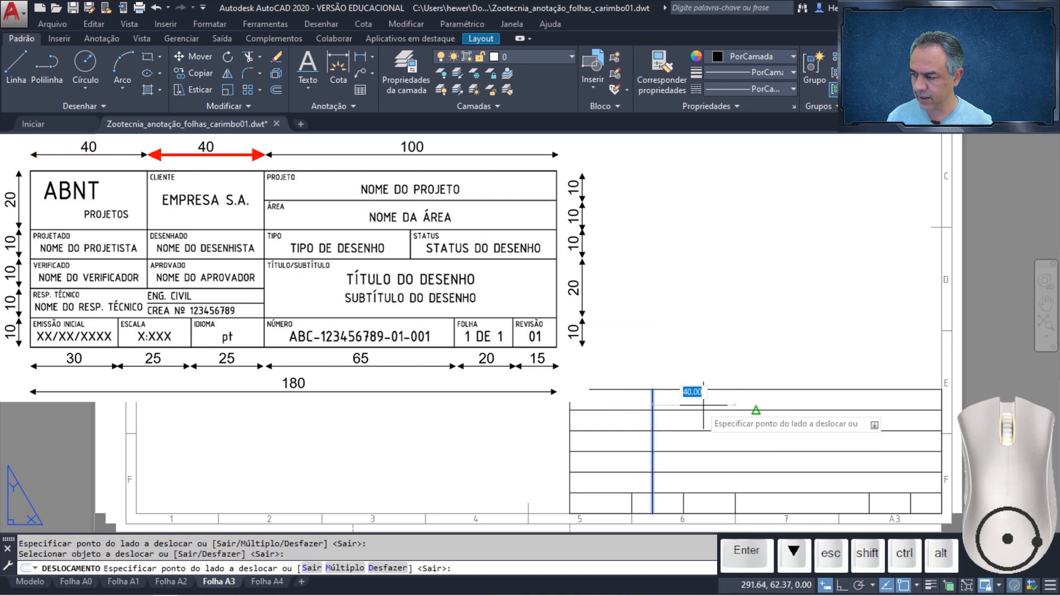
left_click(756, 406)
key("Return")
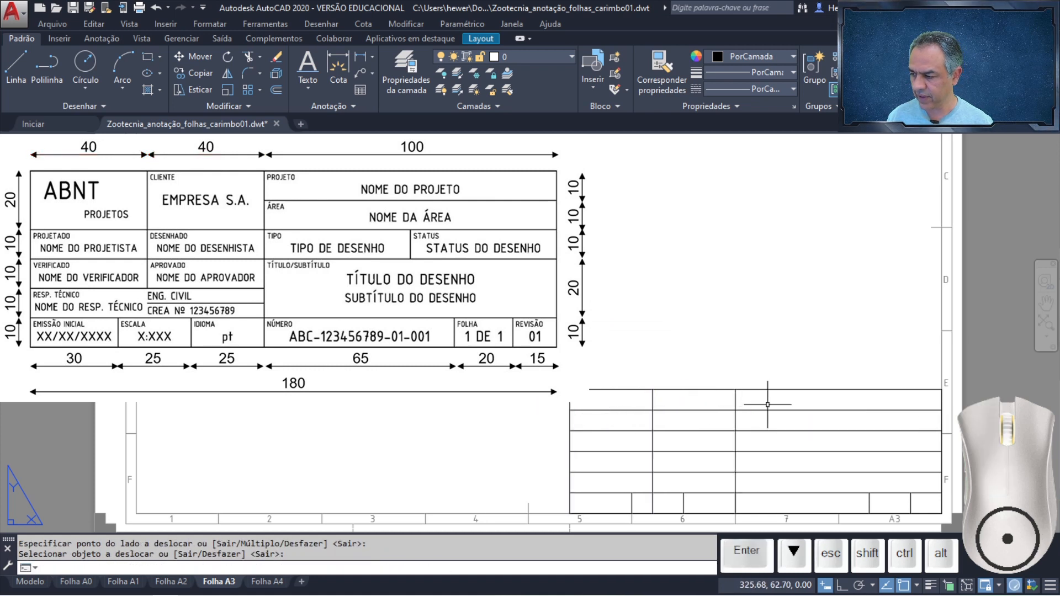
- Offset the second full-height divider 50 to the right to split the 100-wide area in half
key("space")
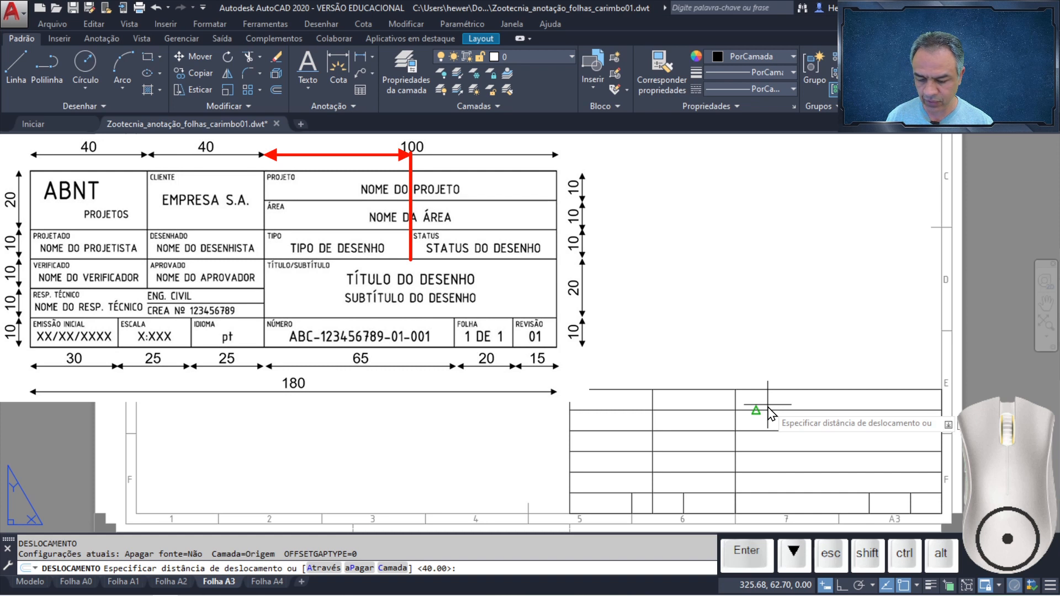
type("50")
key("Return")
left_click(735, 402)
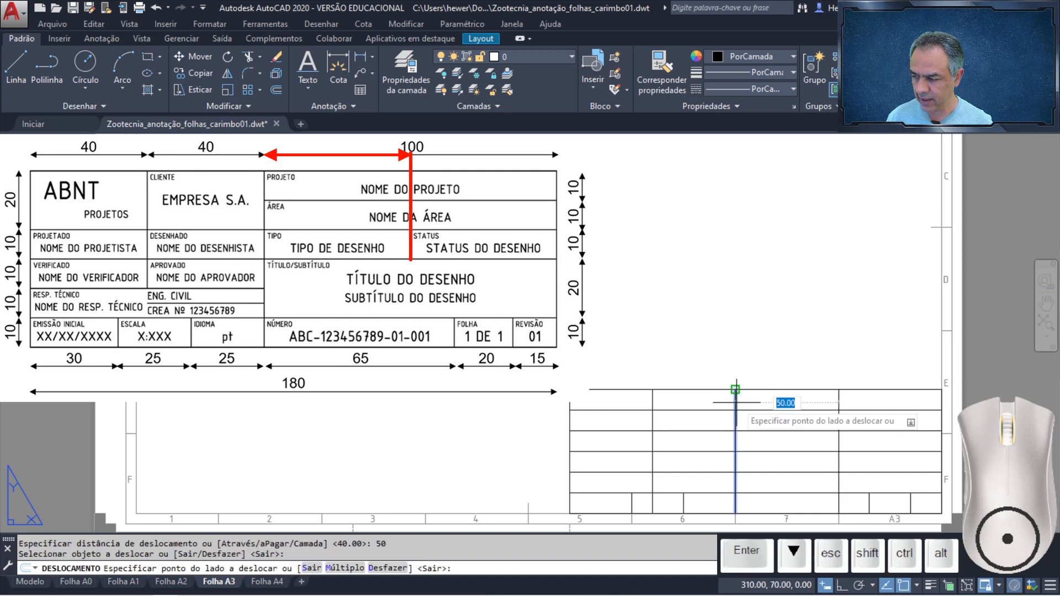
left_click(773, 406)
left_click(839, 390)
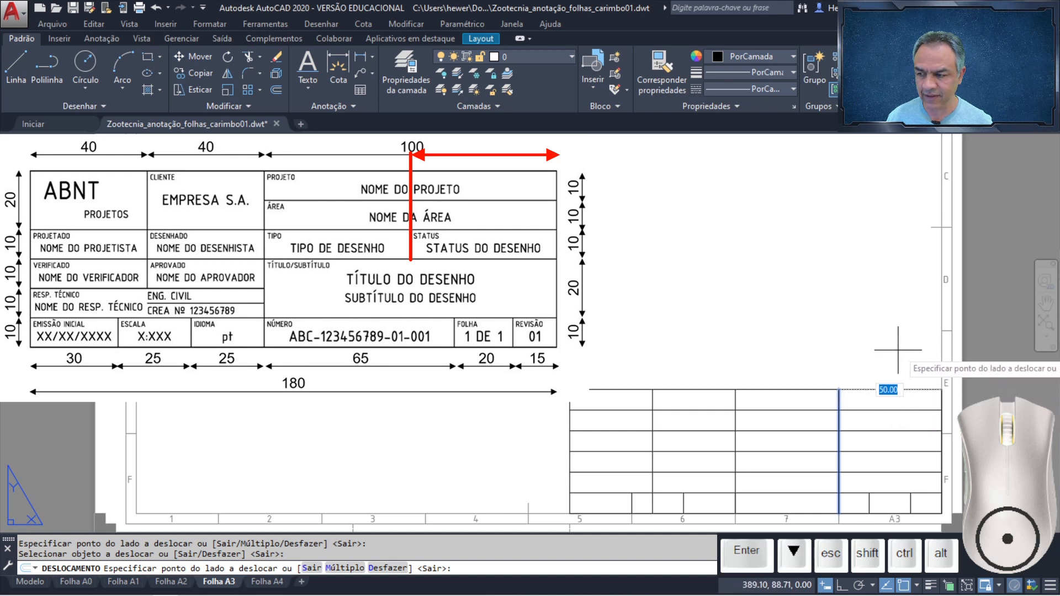
key("Return")
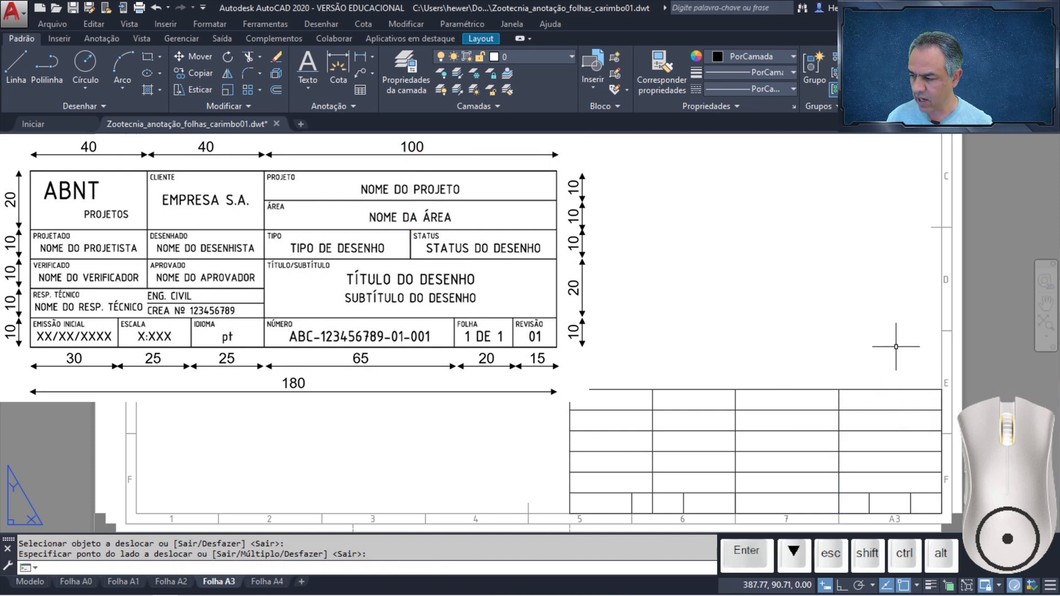
- Offset the horizontal line above the bottom row 5 upward
key("Return")
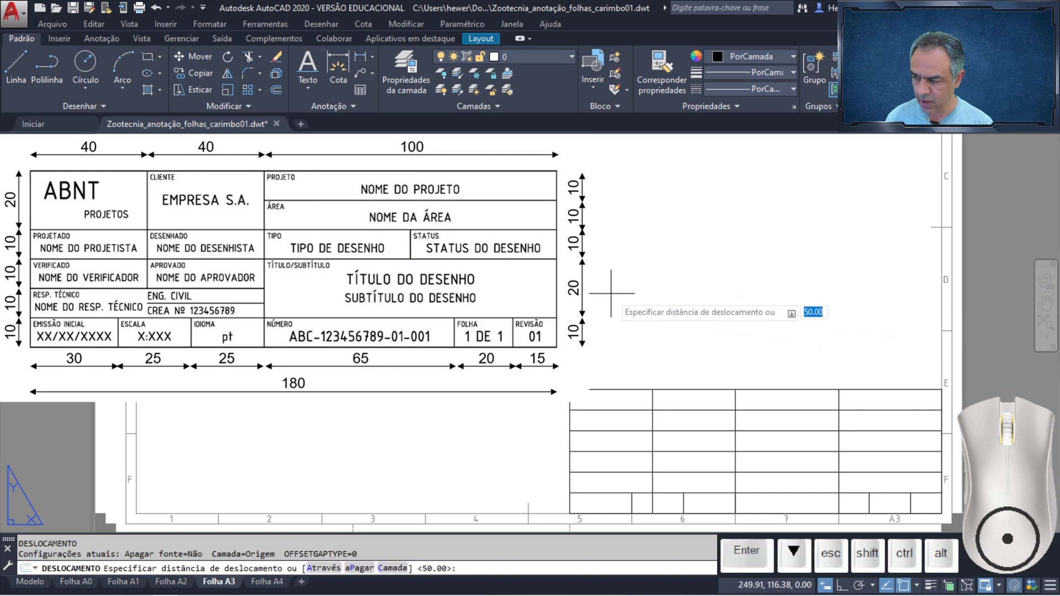
type("5")
key("Return")
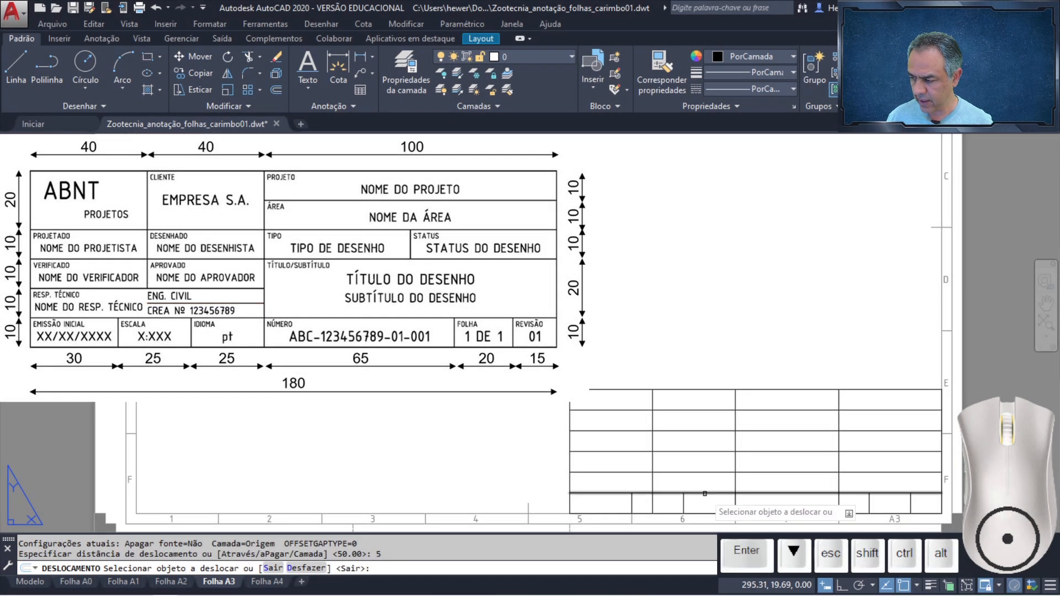
left_click(704, 492)
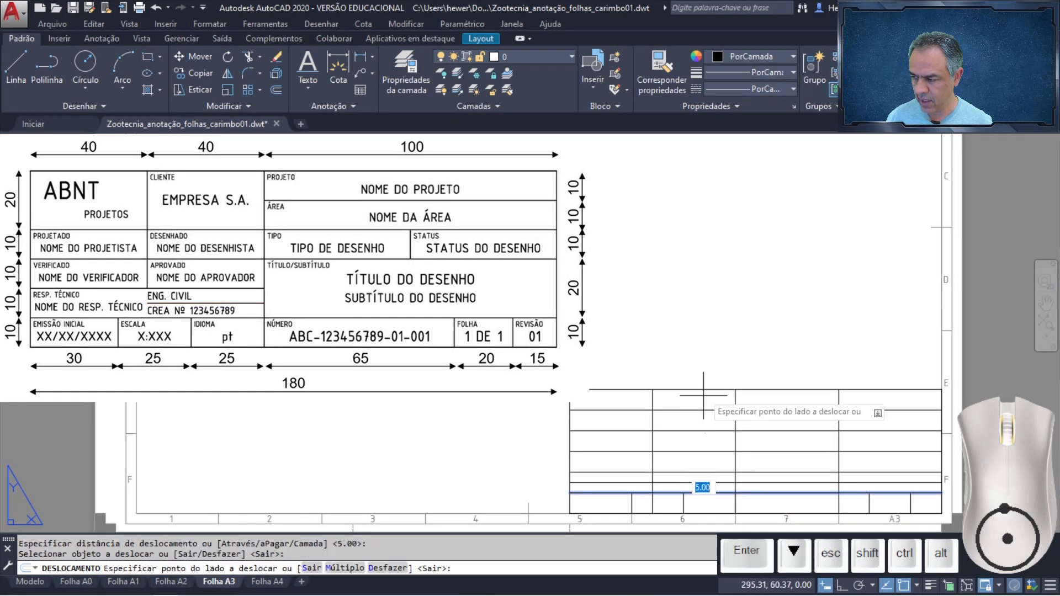
left_click(699, 320)
key("Return")
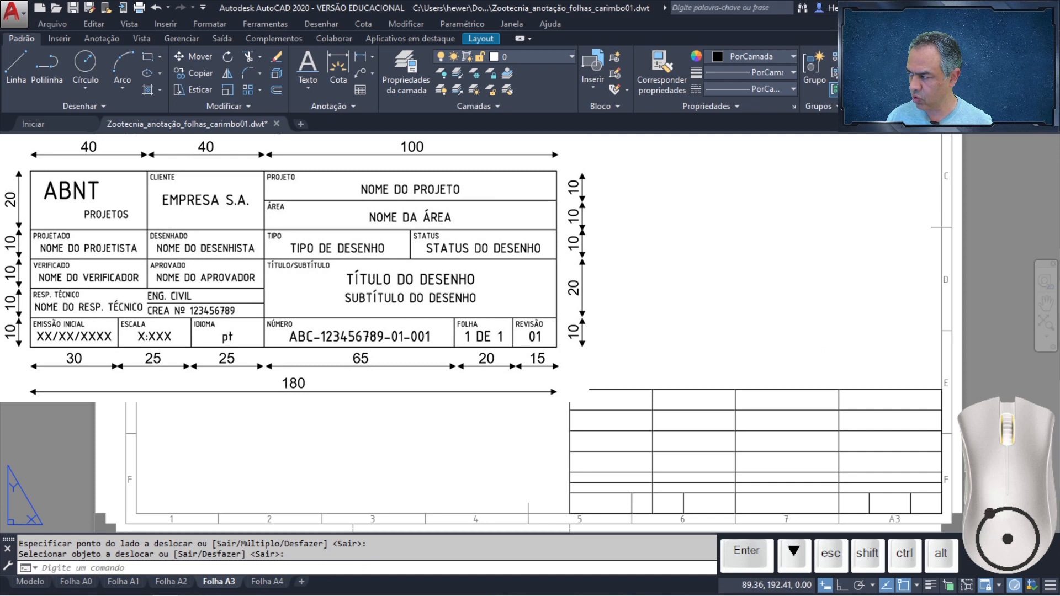
- Trim the line between the top two rows out of the two 40-wide columns, forming the 20-high logo and client cells
left_click(249, 64)
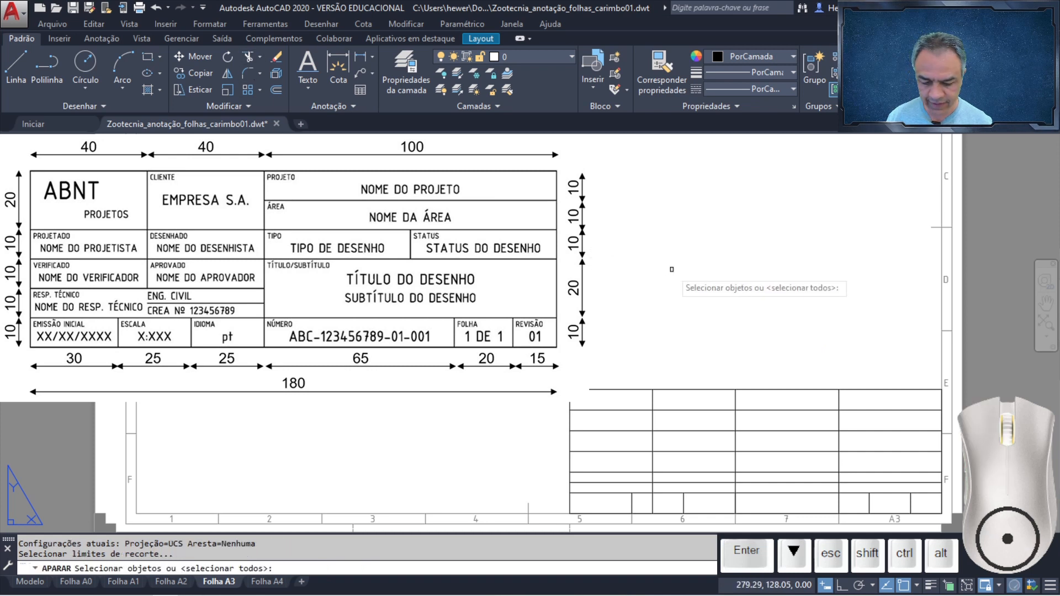
key("Return")
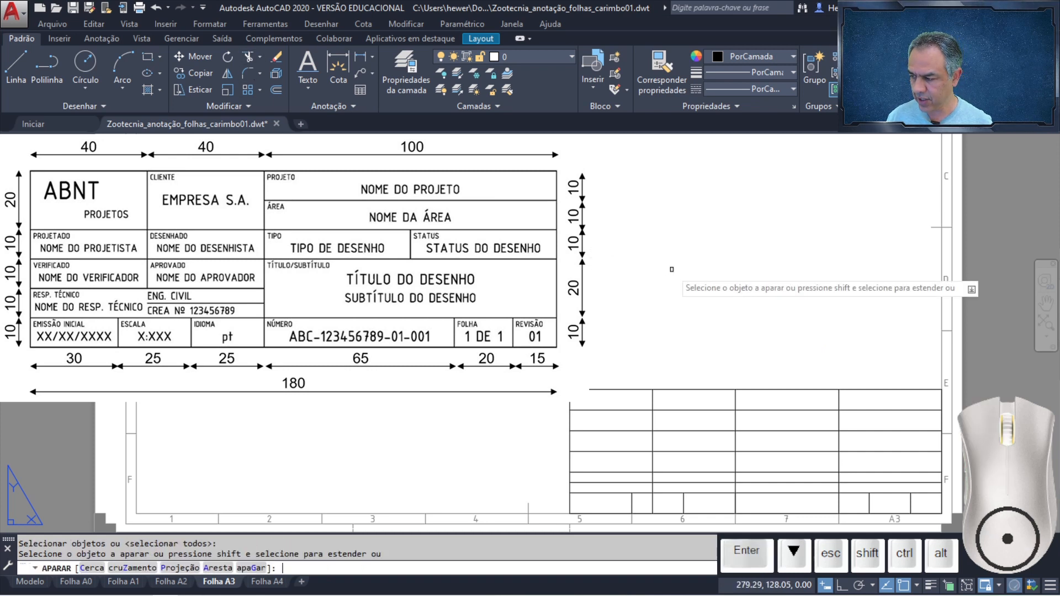
left_click(635, 393)
left_click(614, 423)
left_click(718, 401)
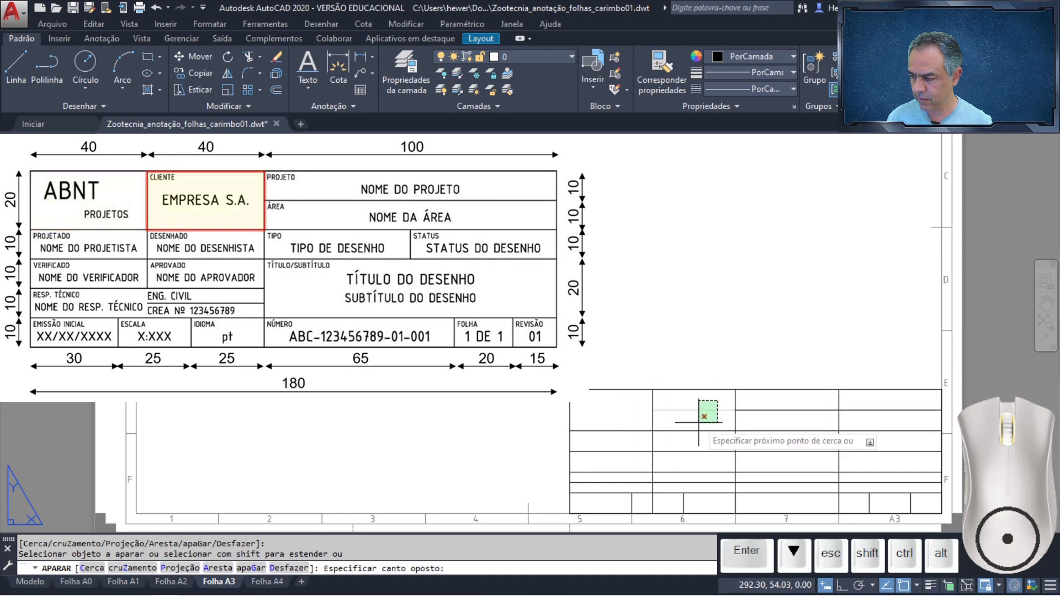
left_click(699, 424)
- Trim the vertical mid divider out of the two upper 10-high rows (project and area) of the 100-wide area
left_click(862, 402)
left_click(822, 408)
left_click(856, 418)
left_click(831, 427)
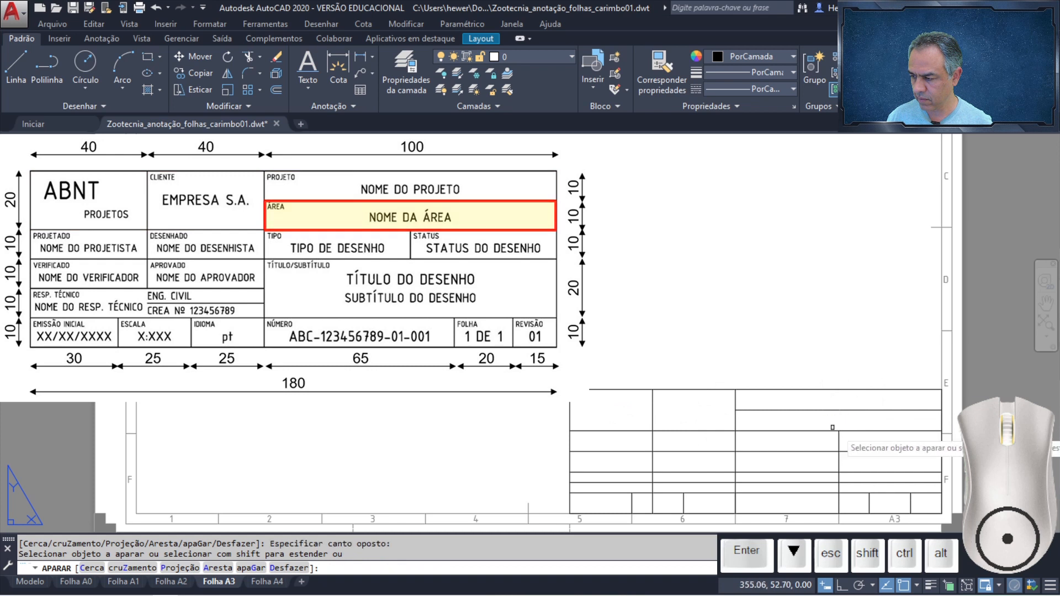
- Trim the inner lines out of the 20-high title cell and the surplus lines out of the technical-responsible cell
left_click(855, 462)
left_click(821, 467)
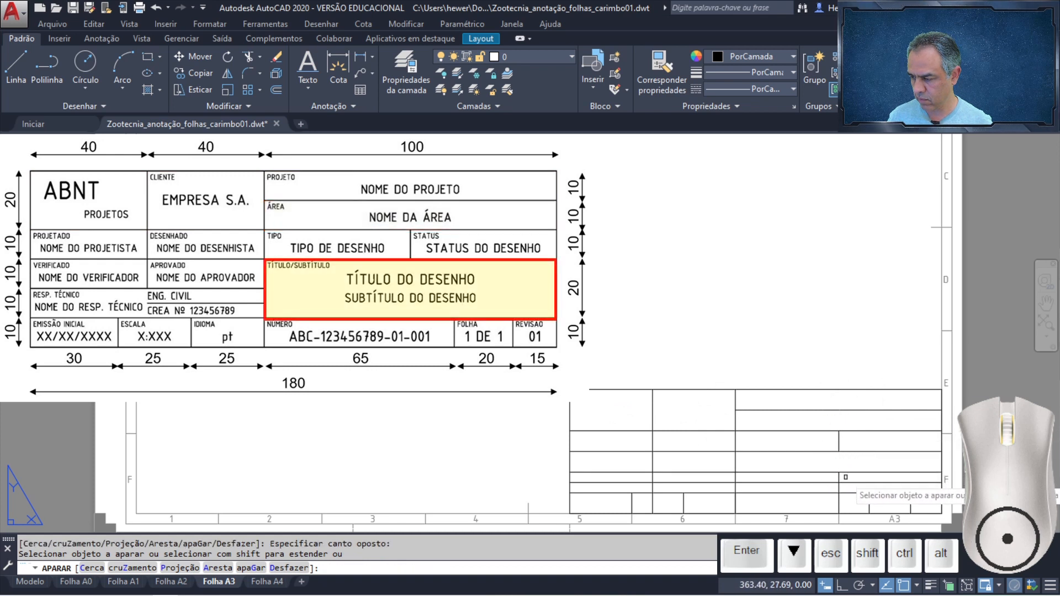
left_click(846, 477)
left_click(828, 479)
left_click(844, 488)
left_click(826, 488)
left_click(853, 463)
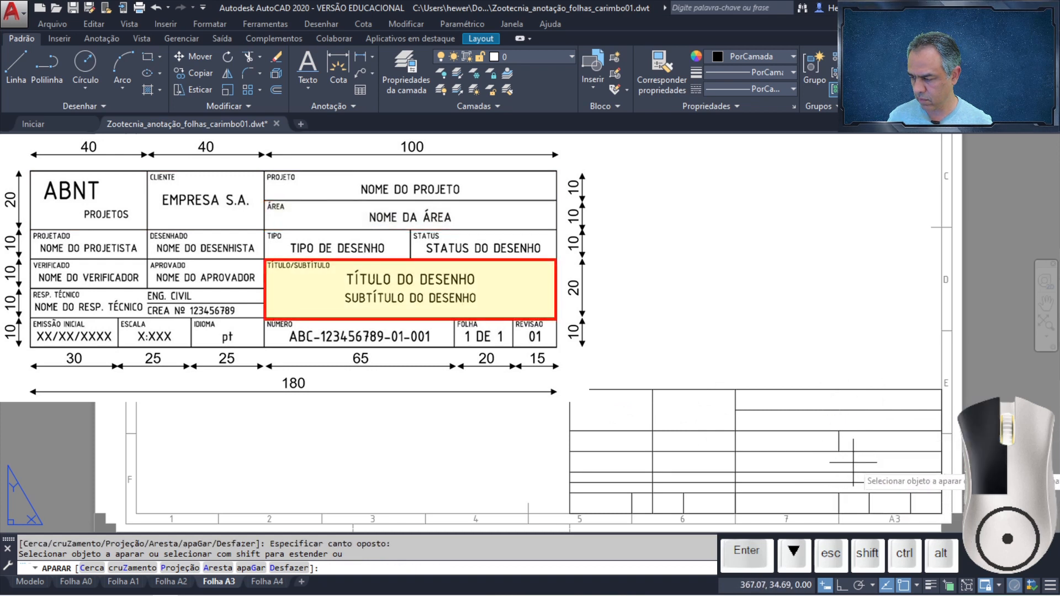
left_click(828, 486)
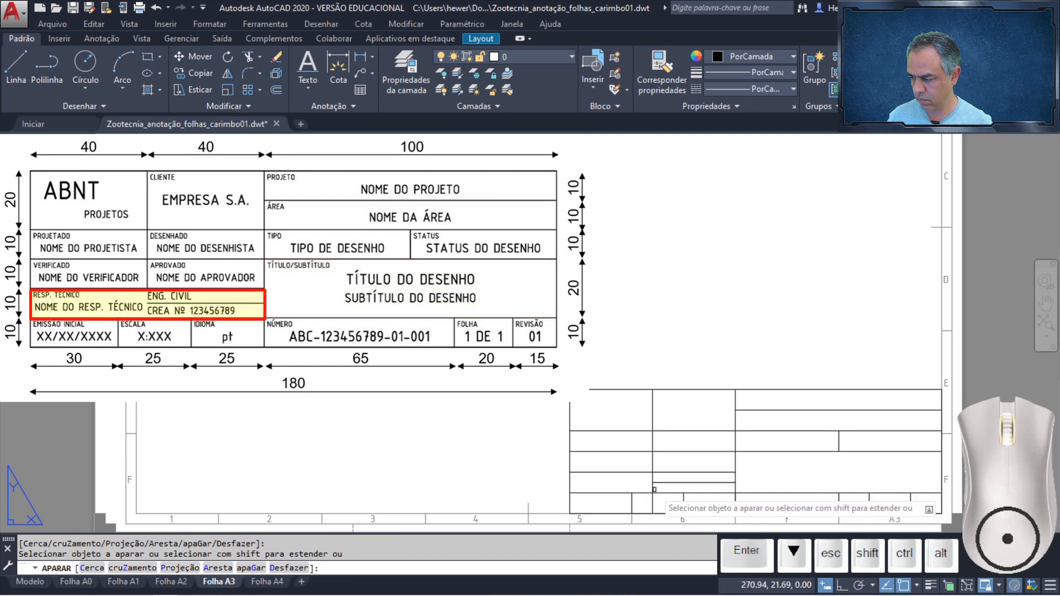
key("Return")
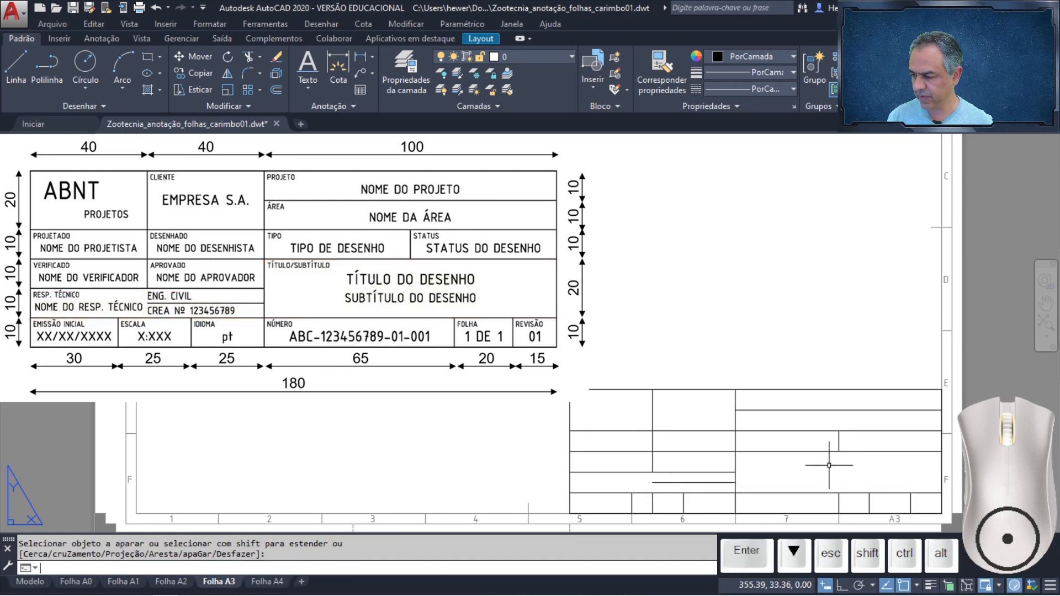
key("Escape")
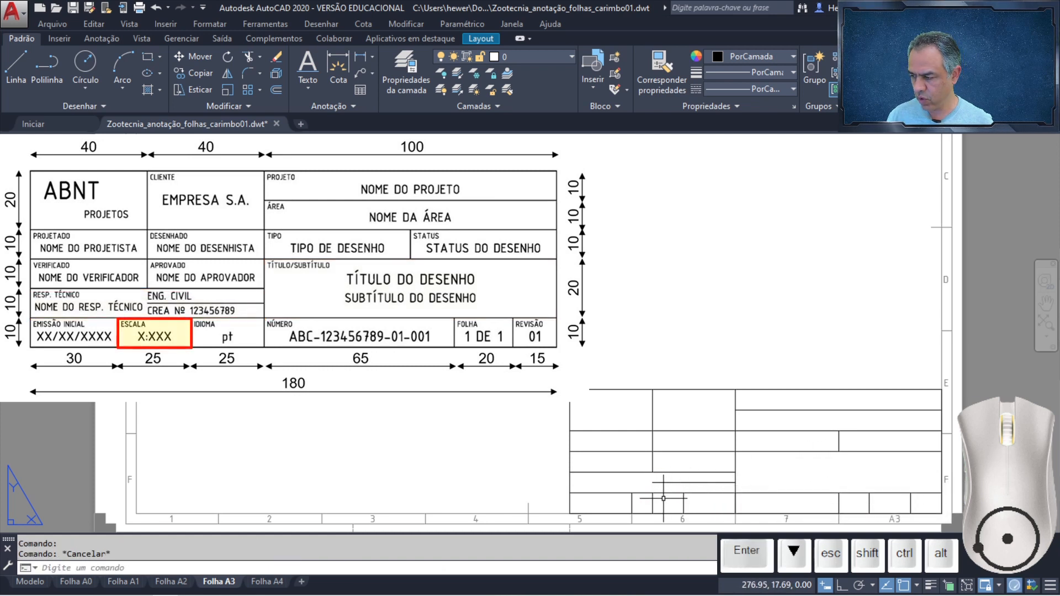
- Delete the three leftover vertical segments in the bottom row: the 40-column divider, the duplicate at the 80 line and the mid divider
left_click(653, 503)
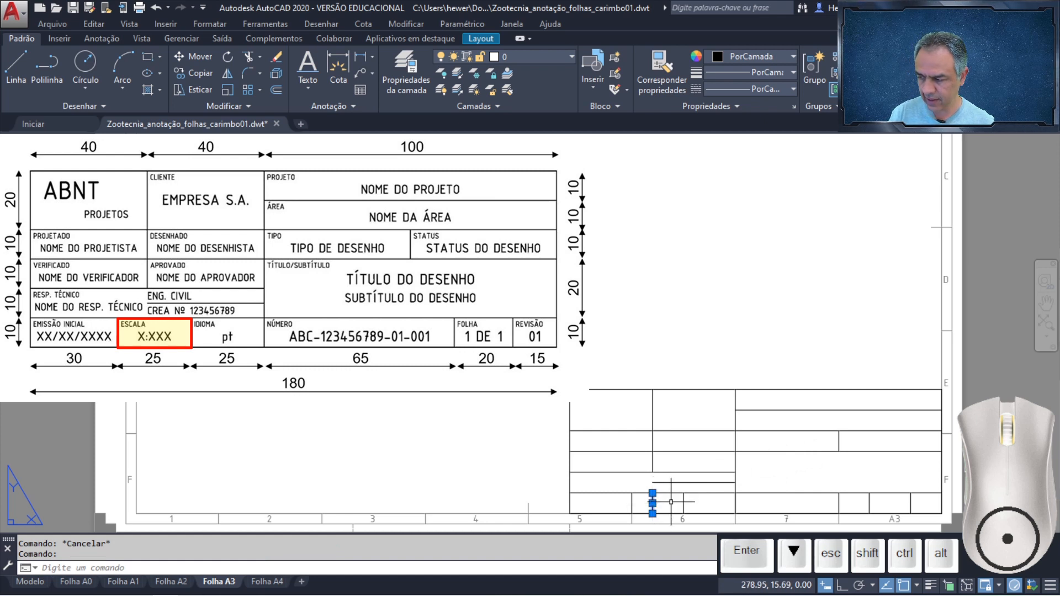
key("Delete")
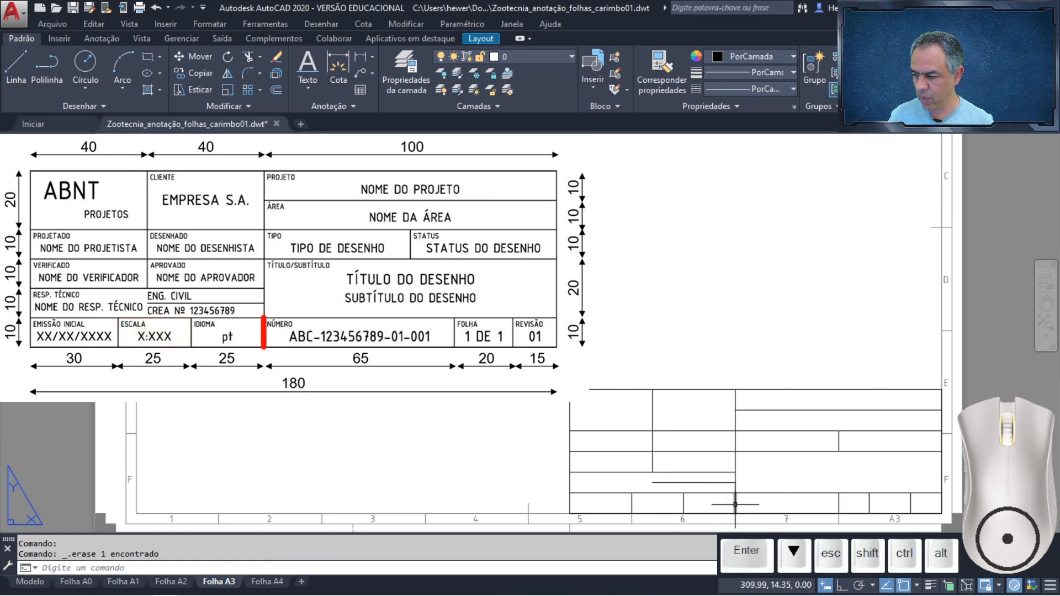
left_click(735, 504)
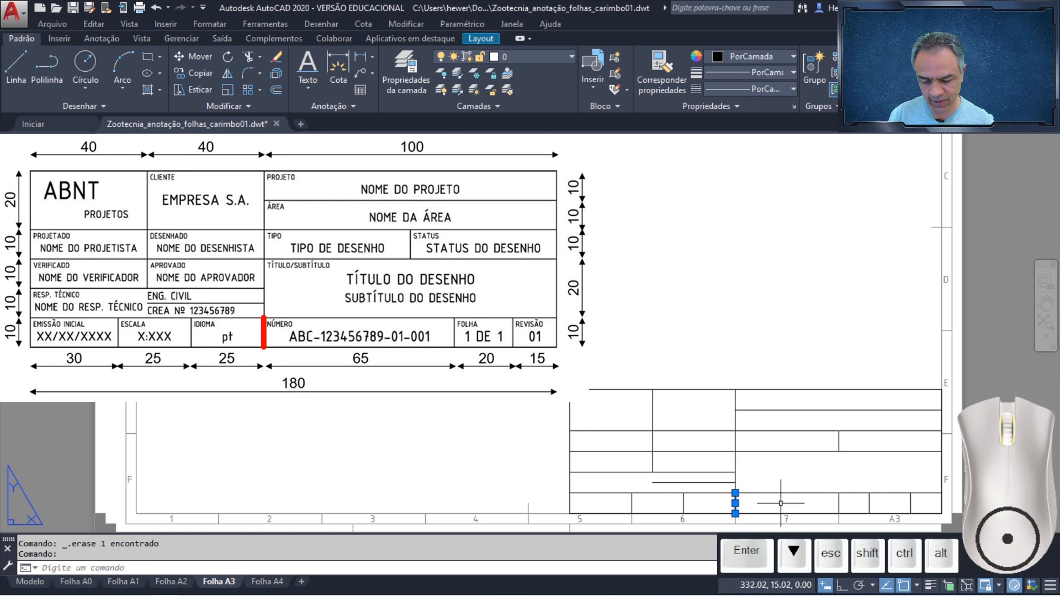
key("Delete")
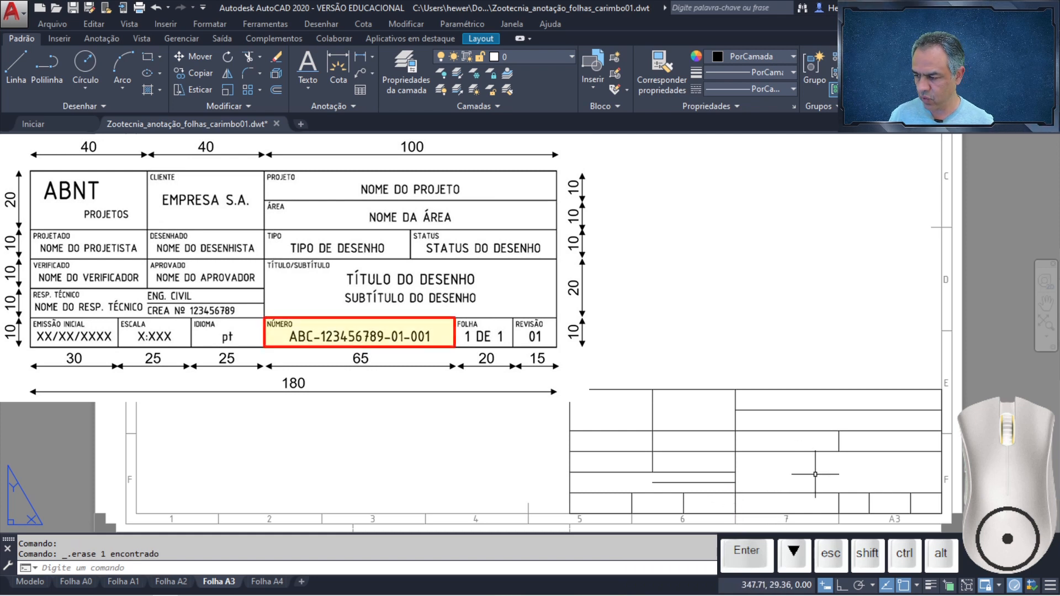
left_click(836, 501)
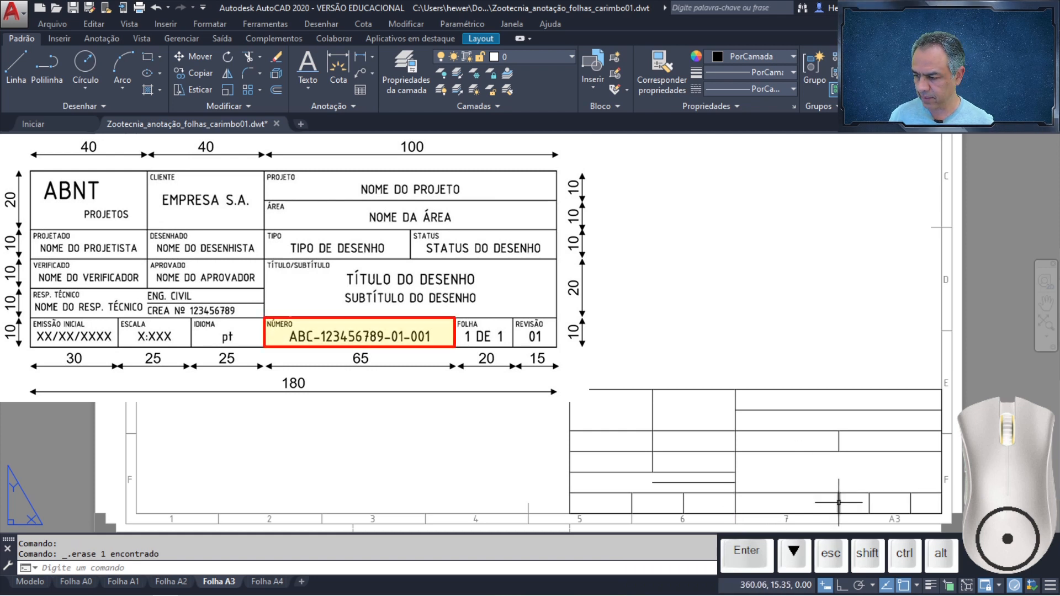
key("Delete")
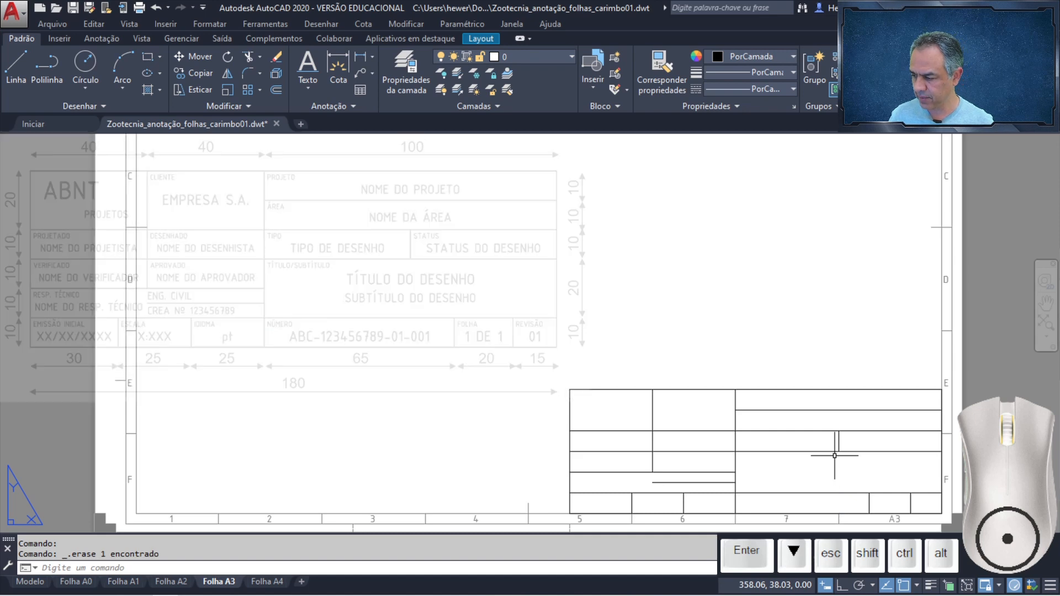
- Copy the client cell's short diagonal corner tick to the upper-left corner of every other labelled cell, leaving out the logo cell
scroll(831, 468, "up", 3)
middle_click_drag(831, 469, 679, 353)
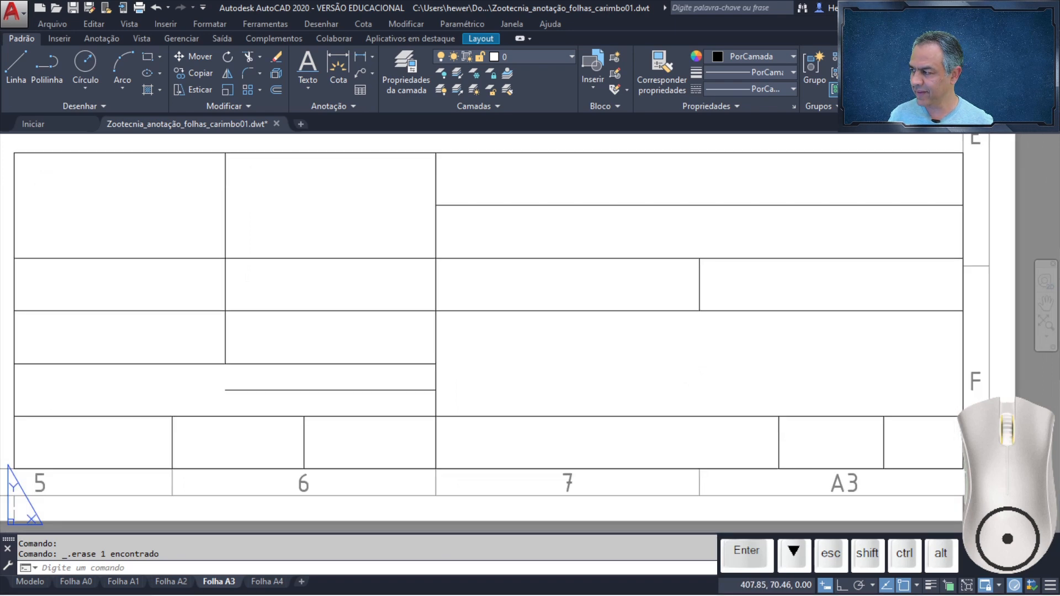
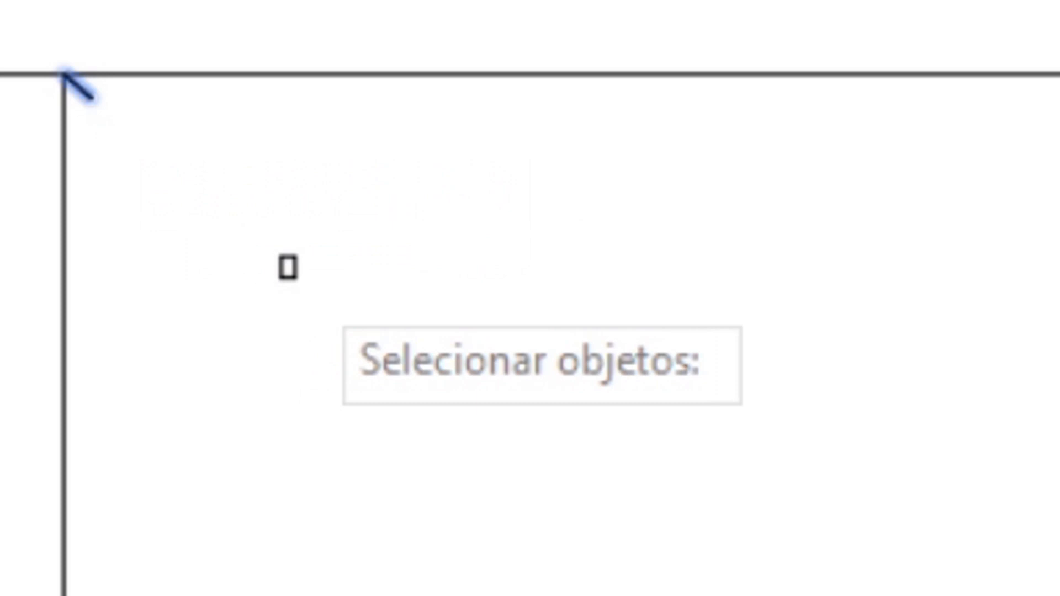
key("Return")
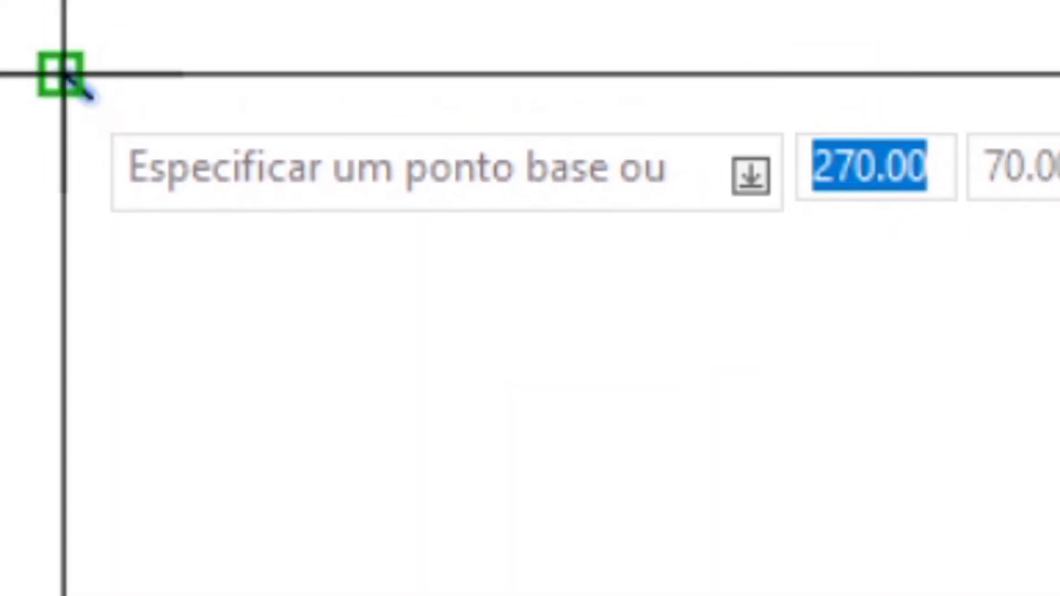
left_click(61, 73)
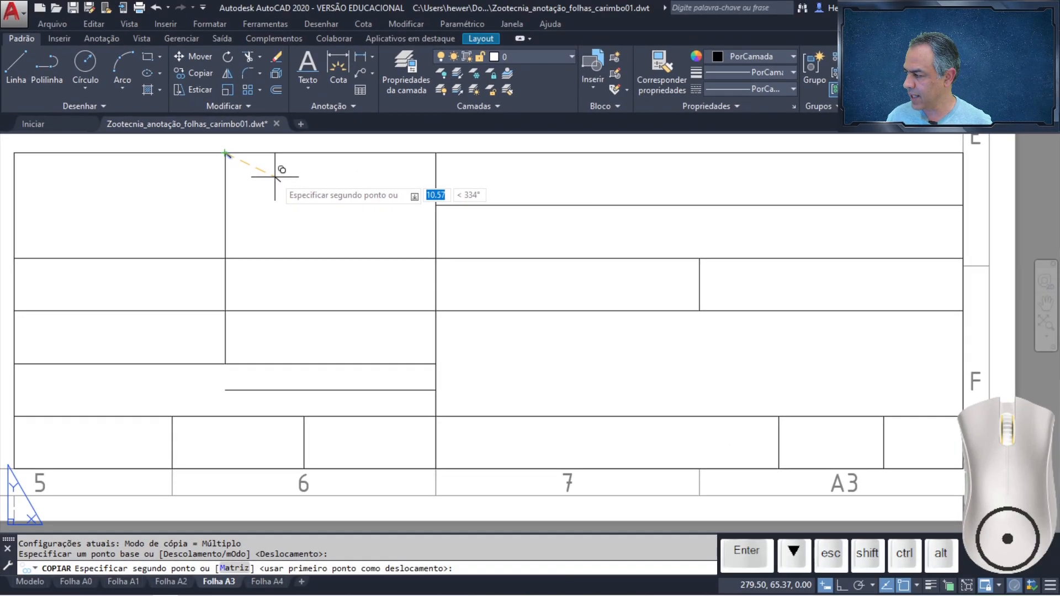
left_click(14, 258)
left_click(225, 258)
left_click(14, 311)
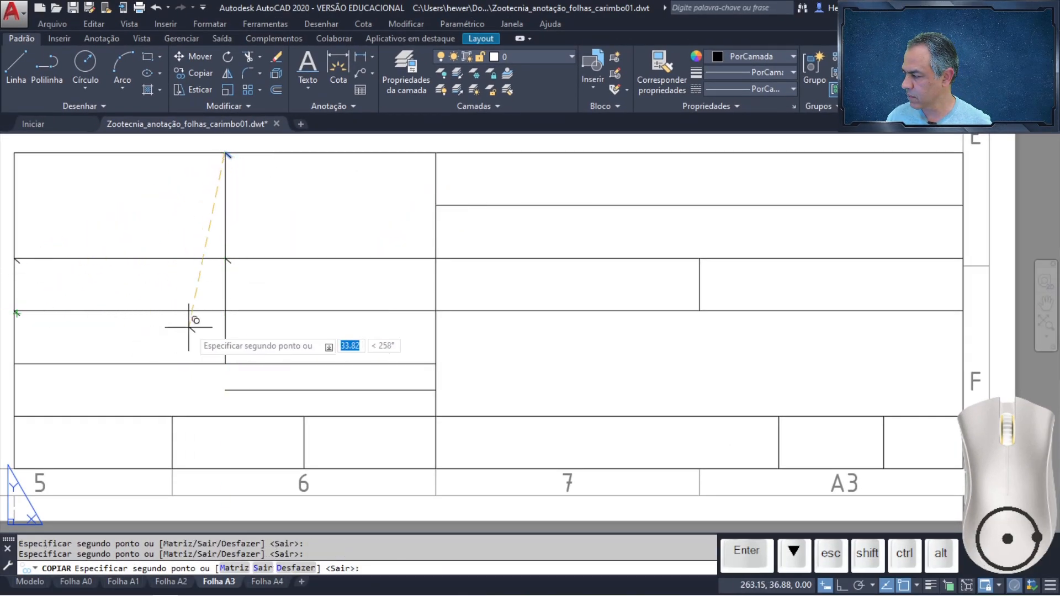
left_click(225, 310)
left_click(15, 364)
left_click(14, 417)
left_click(173, 417)
left_click(304, 416)
left_click(436, 153)
left_click(436, 205)
left_click(436, 258)
left_click(436, 416)
left_click(779, 417)
left_click(884, 416)
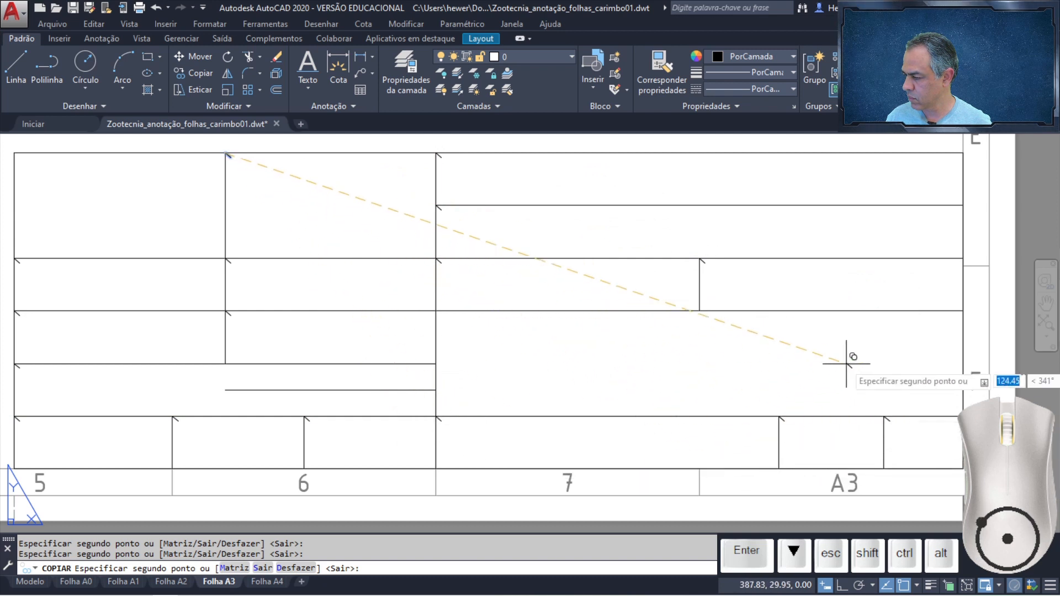
key("Return")
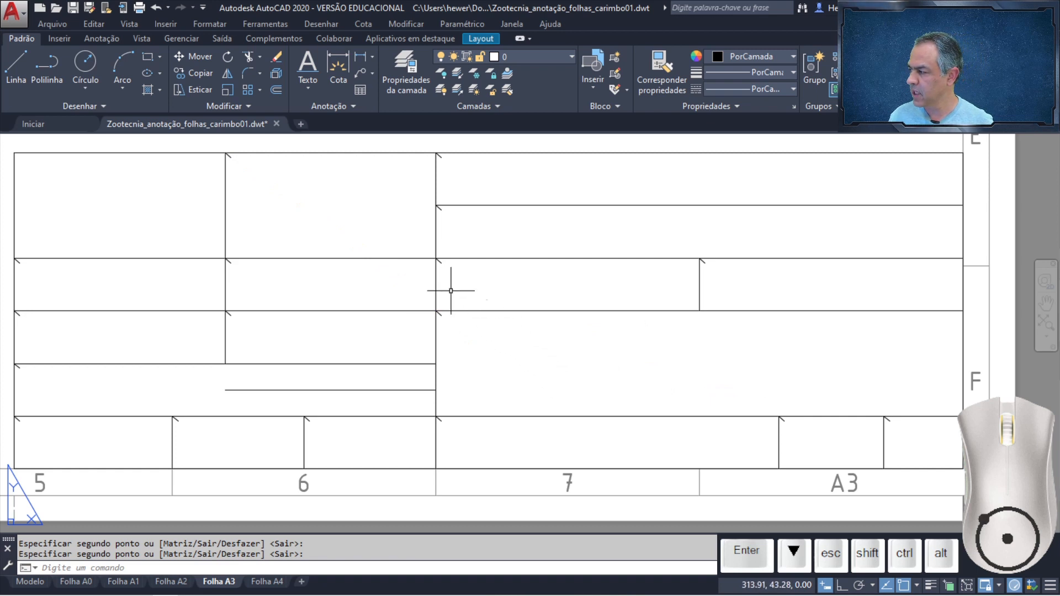
- Set the current text style to Rodapé (1.8 mm)
left_click(352, 105)
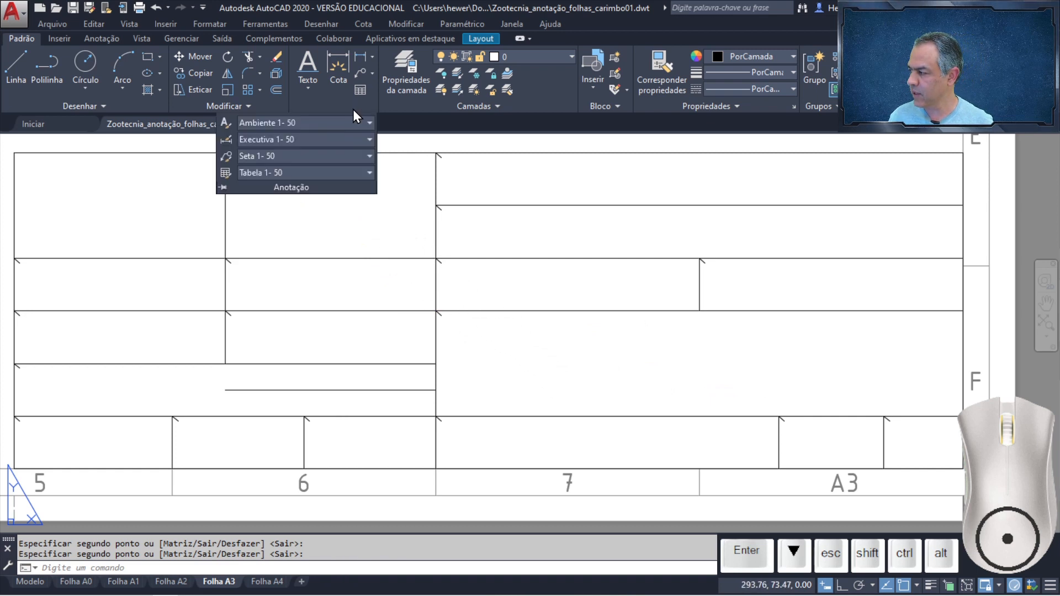
left_click(286, 124)
scroll(281, 204, "down", 4)
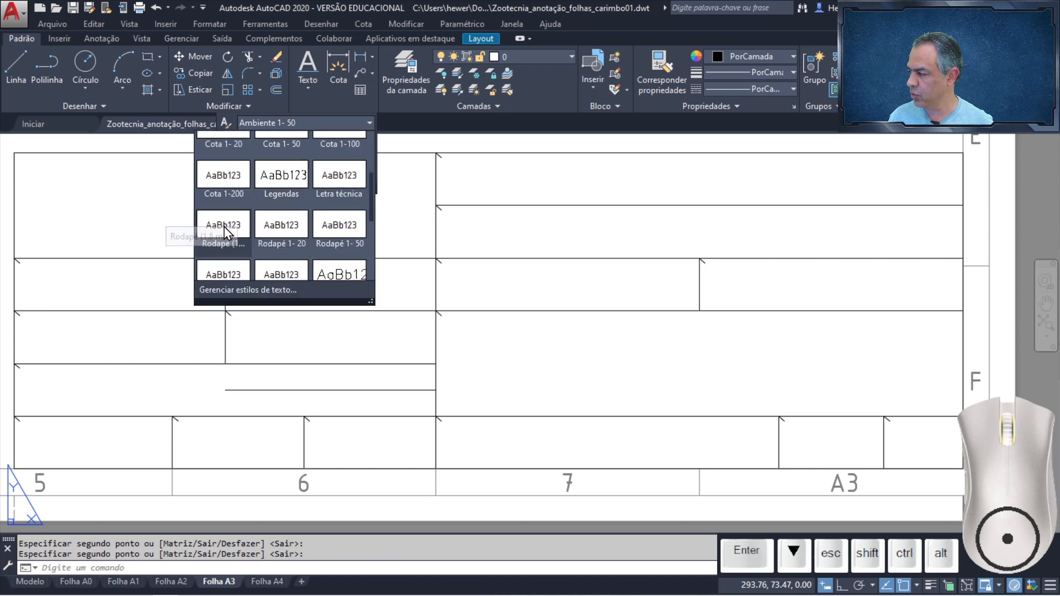
- Add the single-line text CLIENTE at the end of the client cell's tick, with SE (top-left) justification and rotation 0
left_click(308, 91)
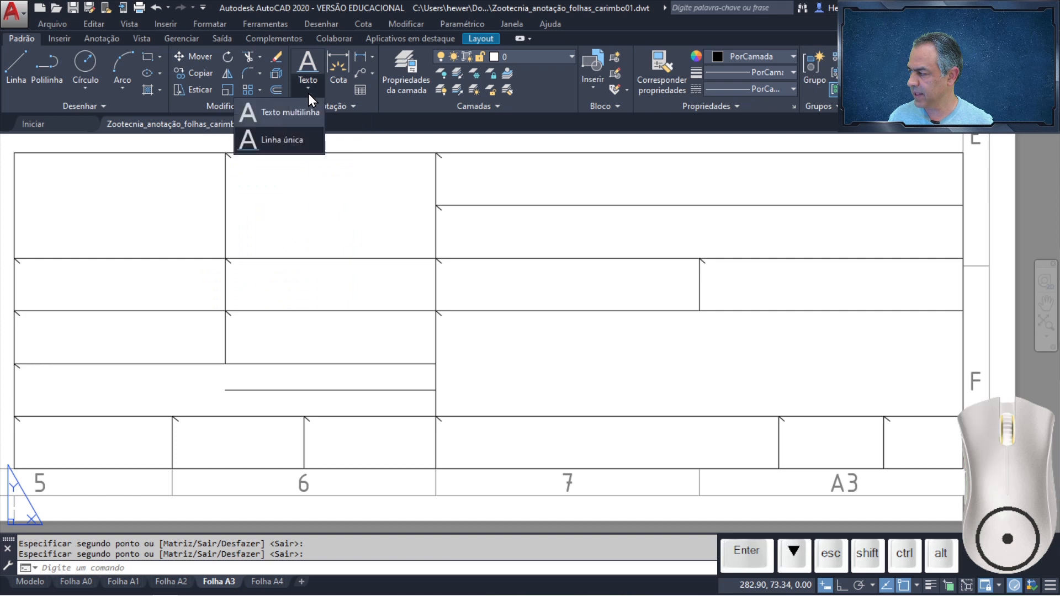
left_click(291, 138)
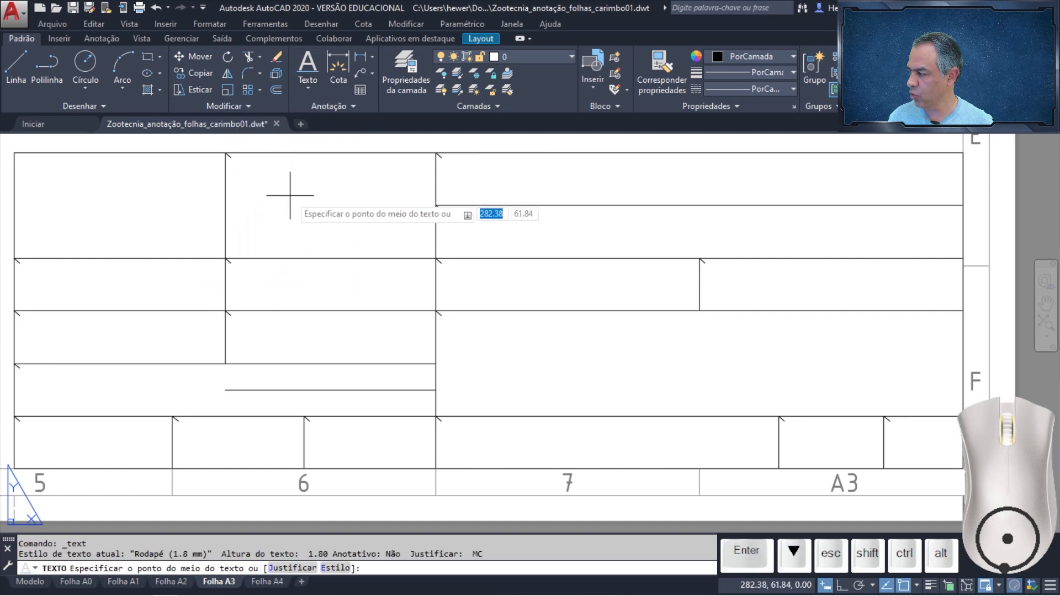
key("Down")
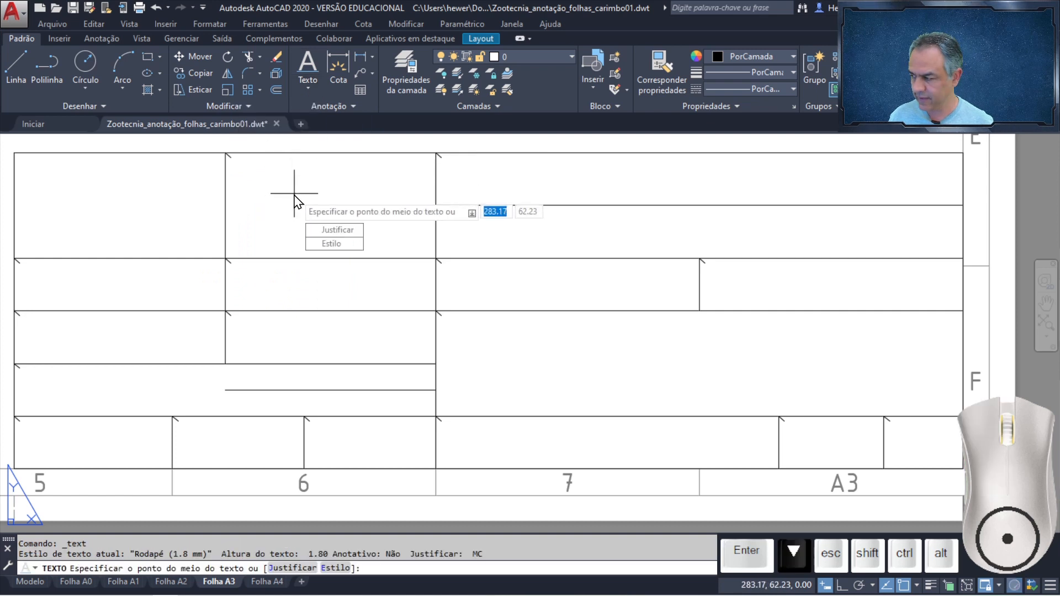
key("Return")
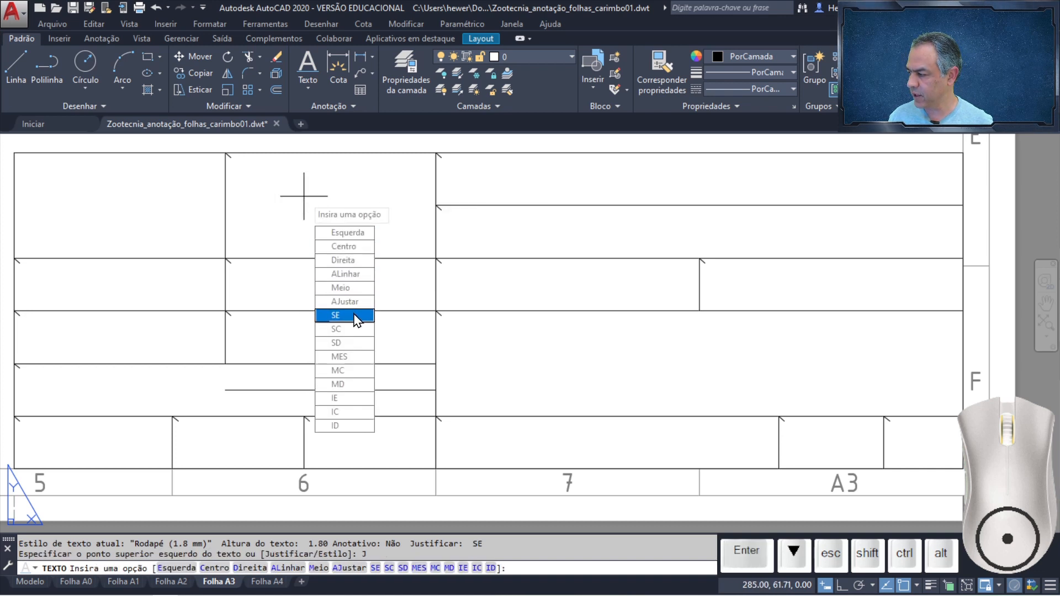
left_click(355, 316)
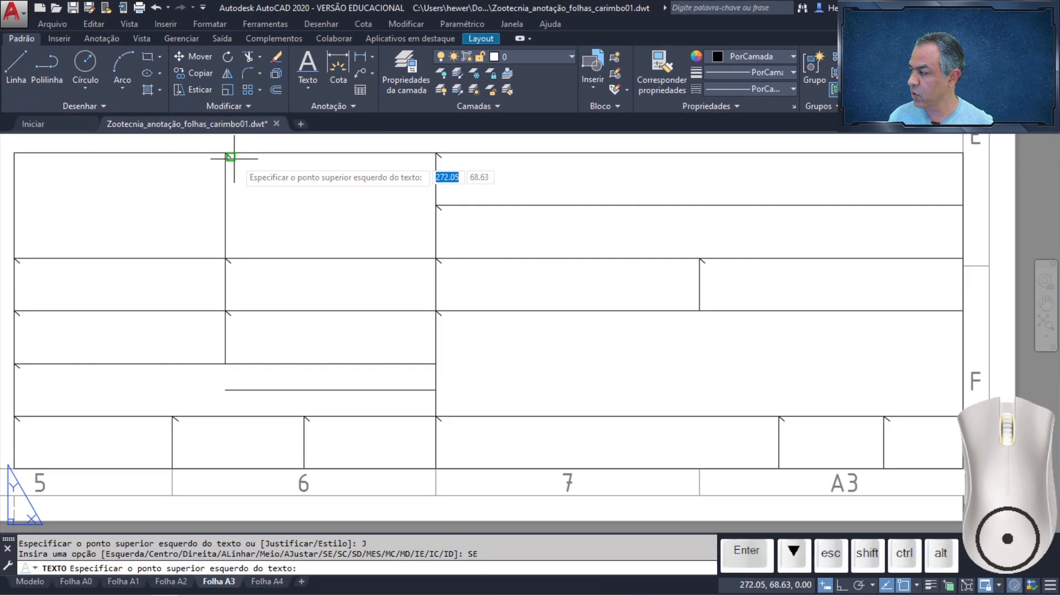
left_click(230, 157)
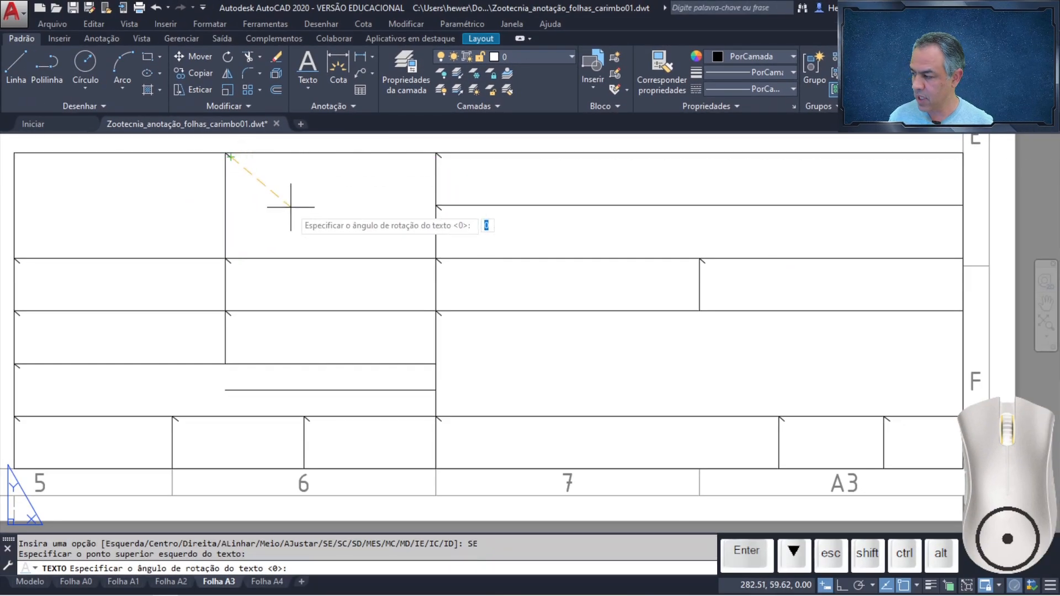
key("Return")
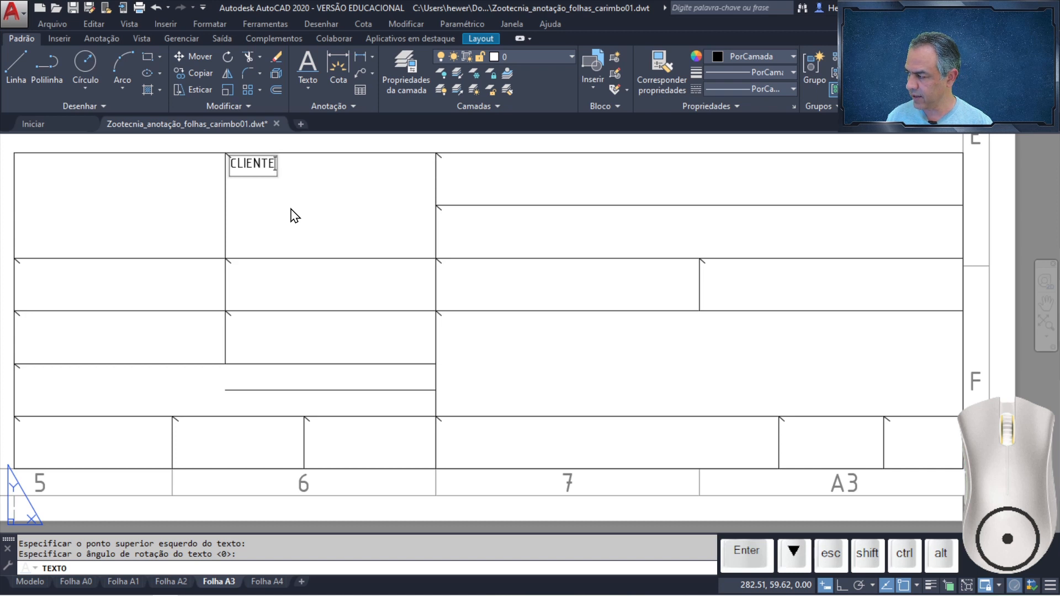
key("Return")
key("Return")
- Add the single-line text PROJETADO at the tick of the left cell directly below the logo cell, with rotation 0
key("Return")
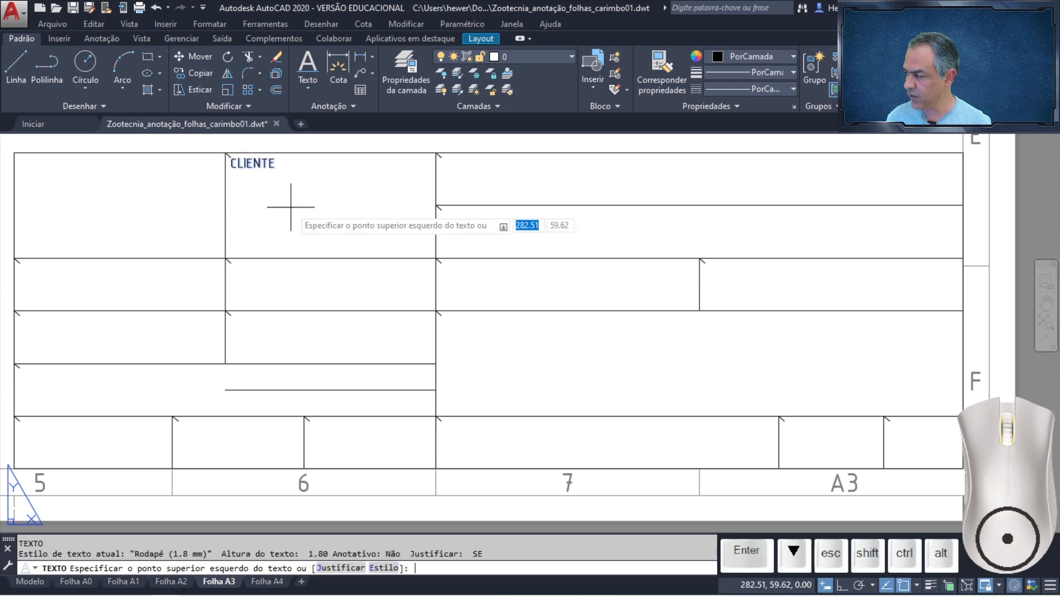
left_click(18, 262)
key("Return")
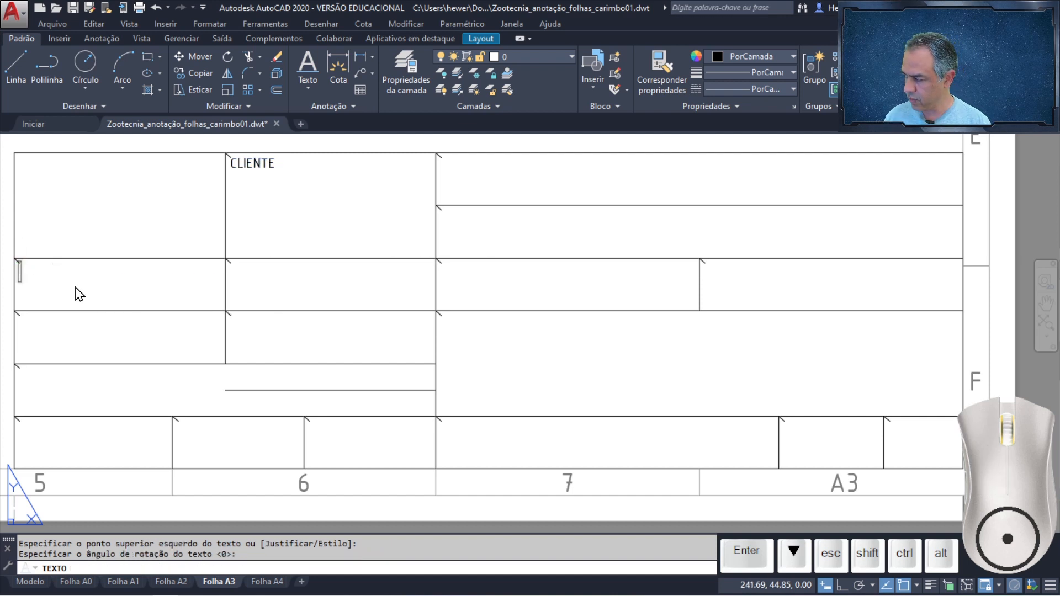
type("PROJET")
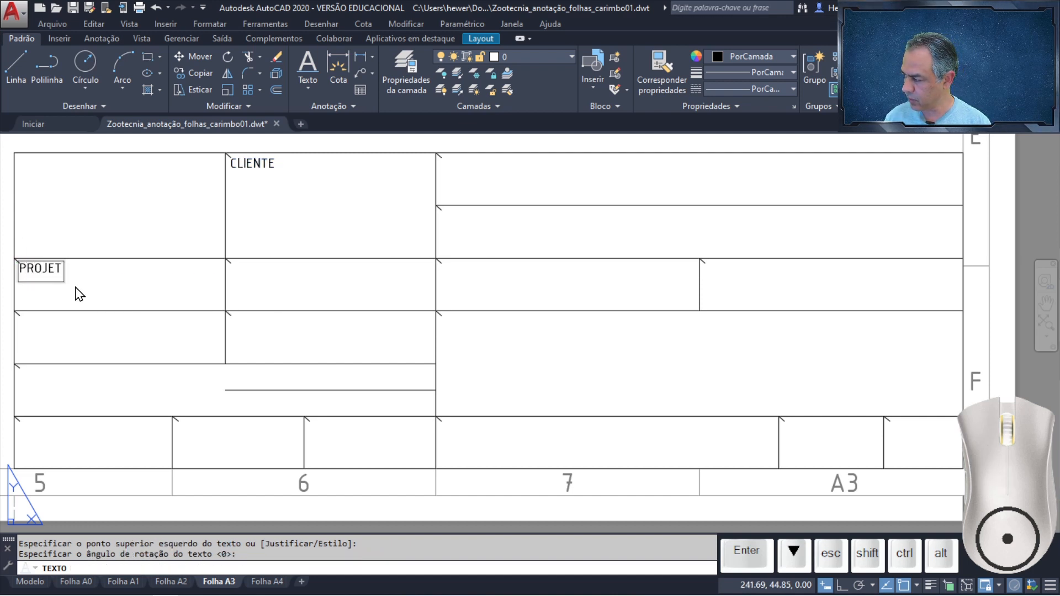
key("Return")
key("Return")
- Add the single-line text DESENHADO at the tick of the cell directly below the client cell, with rotation 0
key("Return")
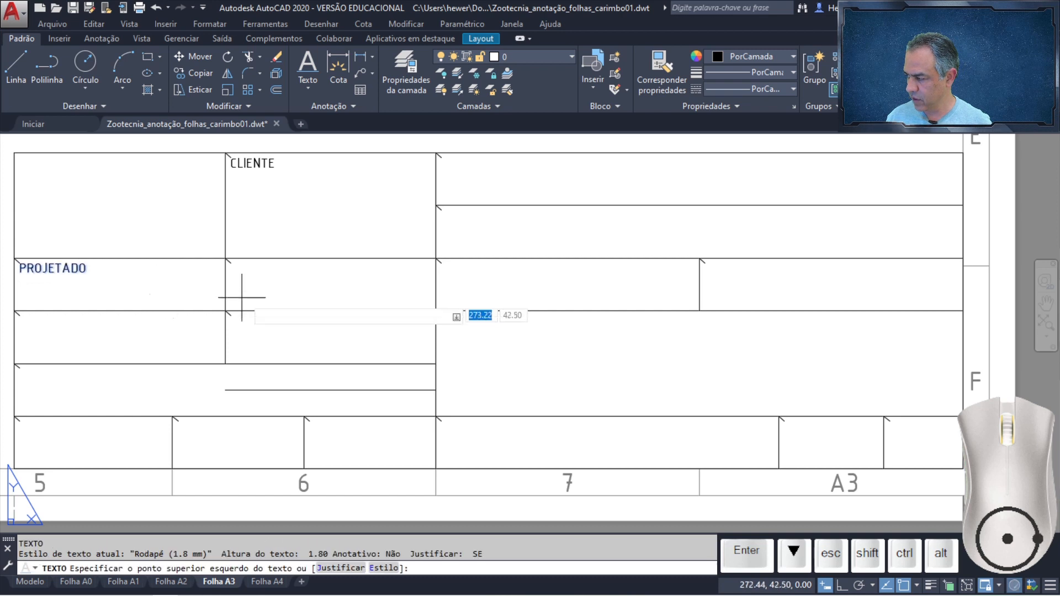
left_click(229, 262)
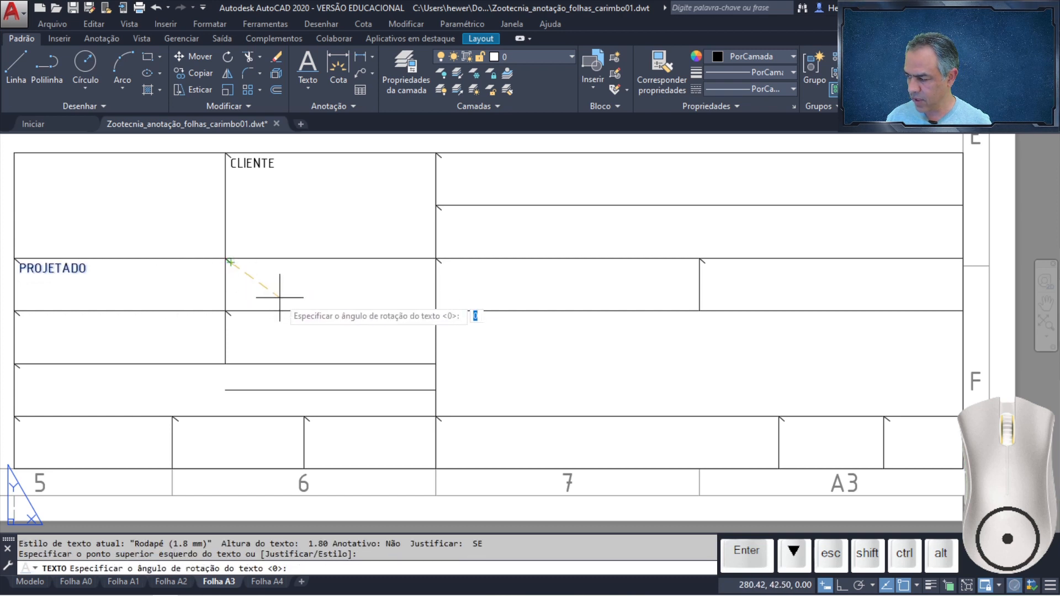
key("Return")
type("DESENHADO")
key("Return")
key("Return")
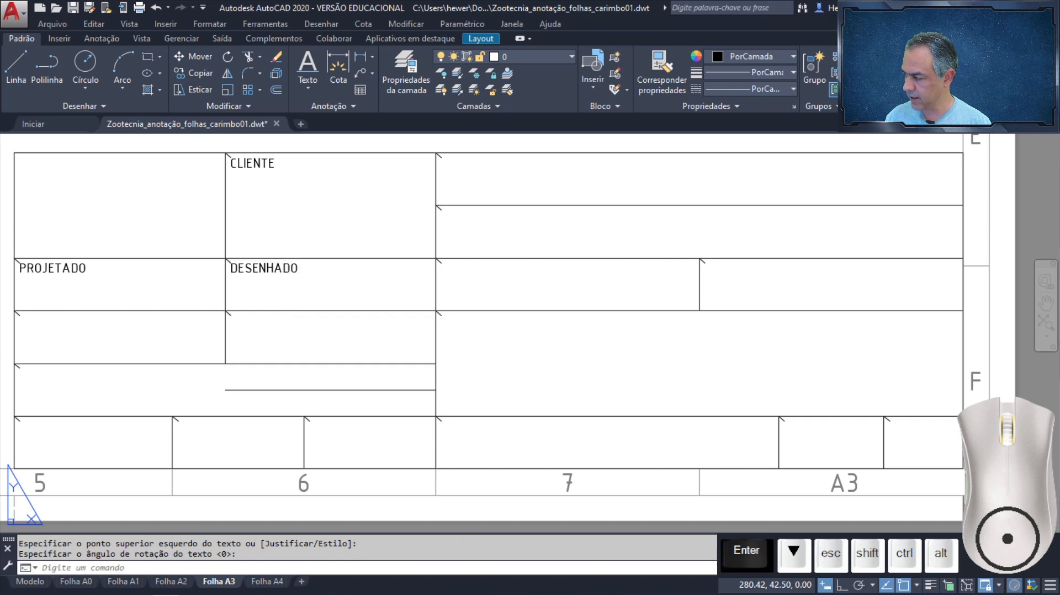
key("Return")
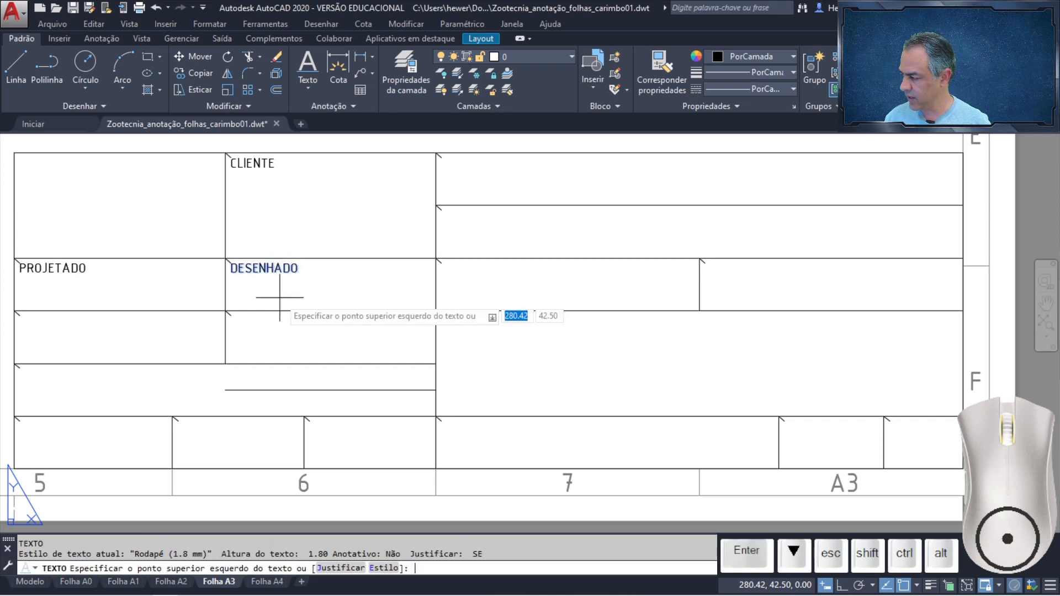
- Add the single-line text VERIFICADO at the tick of the cell directly below PROJETADO, with rotation 0
left_click(19, 315)
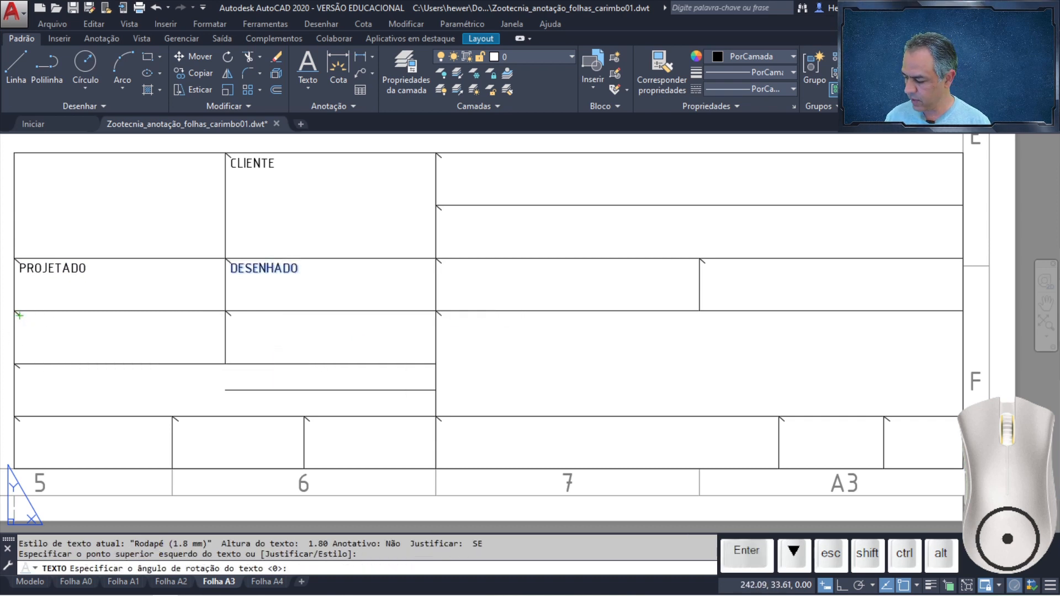
key("Return")
type("VERIFICADO")
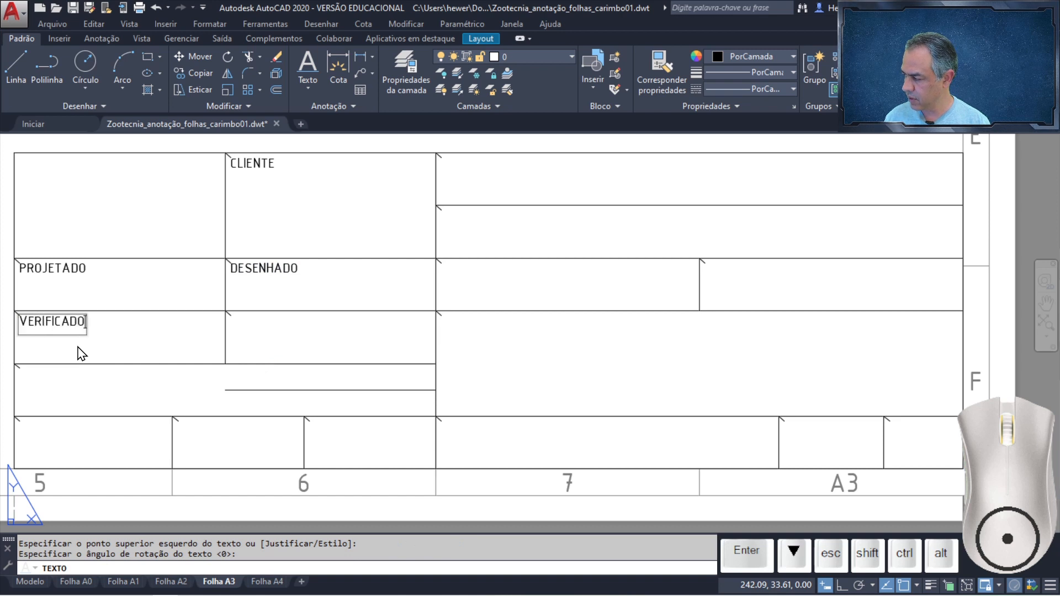
key("Return")
key("Return")
- Add the single-line text APROVADO at the tick of the cell directly below DESENHADO, with rotation 0
key("Return")
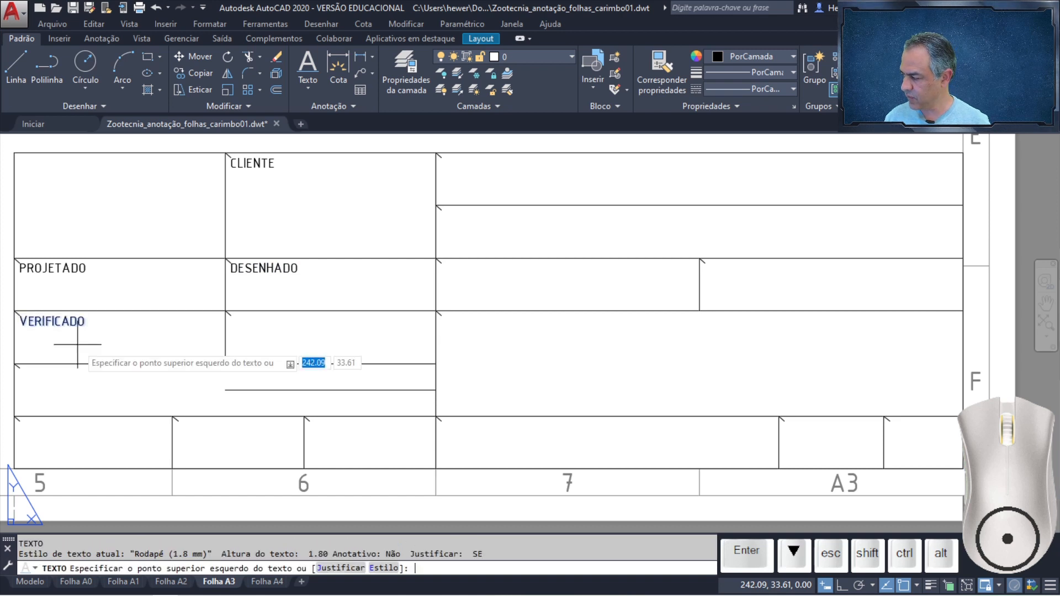
left_click(231, 316)
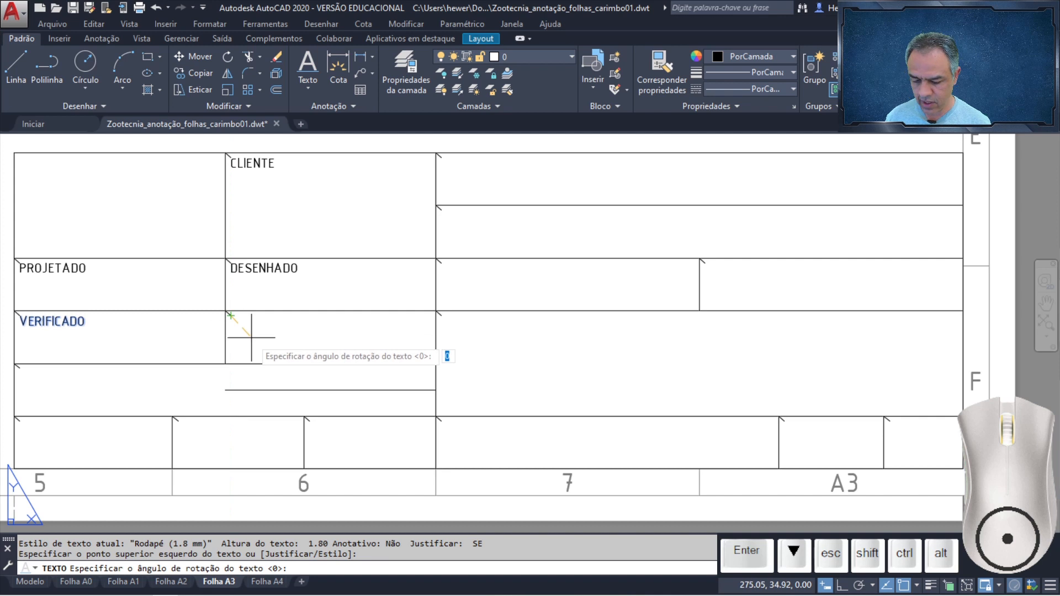
key("Return")
type("APROVADO")
key("Return")
key("Return")
- Add the single-line text RESP. TÉCNICO at the tick of the wide cell below VERIFICADO, with rotation 0
key("Return")
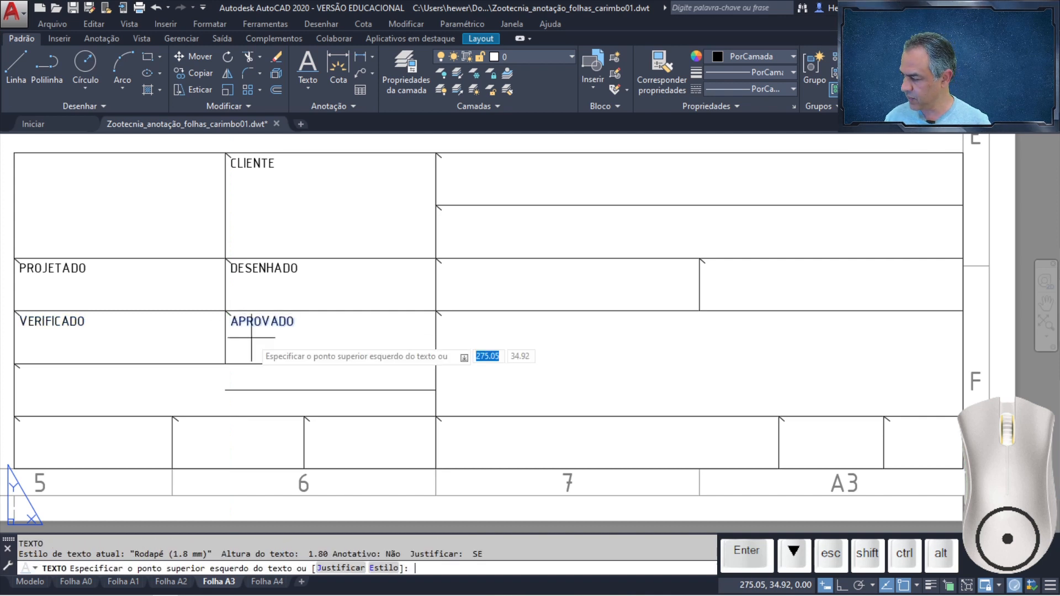
left_click(16, 366)
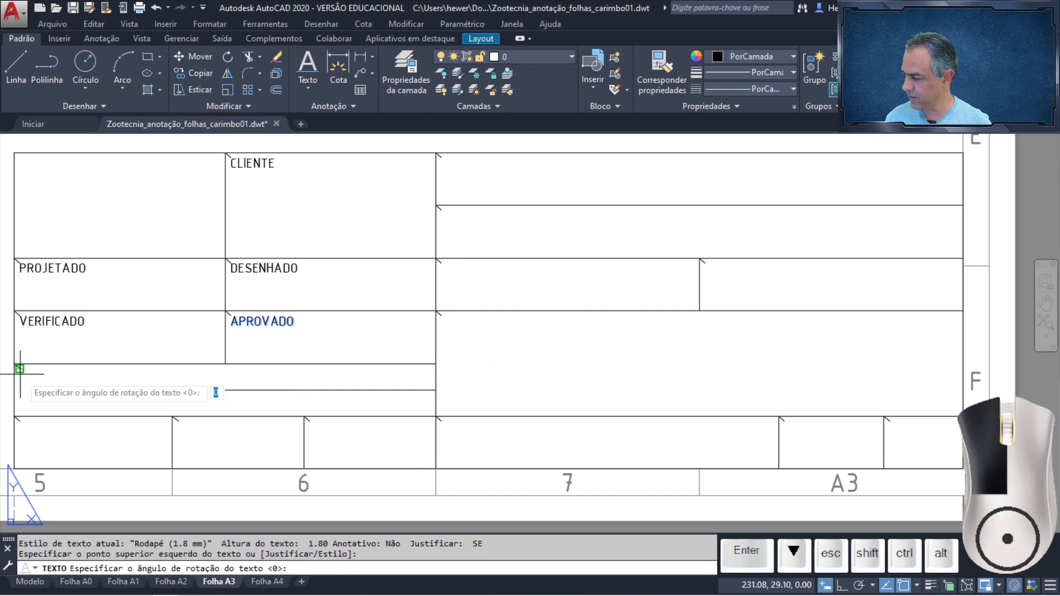
key("Return")
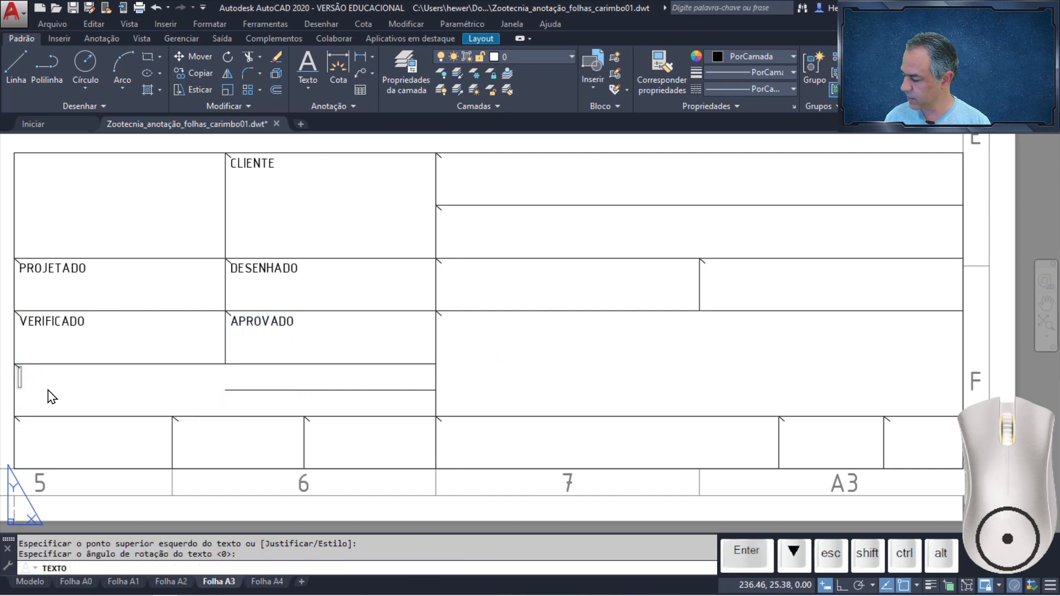
type("RESP. TÉCNICO")
key("Return")
key("Return")
- Add the single-line text EMISSÃO INICIAL at the tick of the title block's bottom-row first cell, with rotation 0
key("Return")
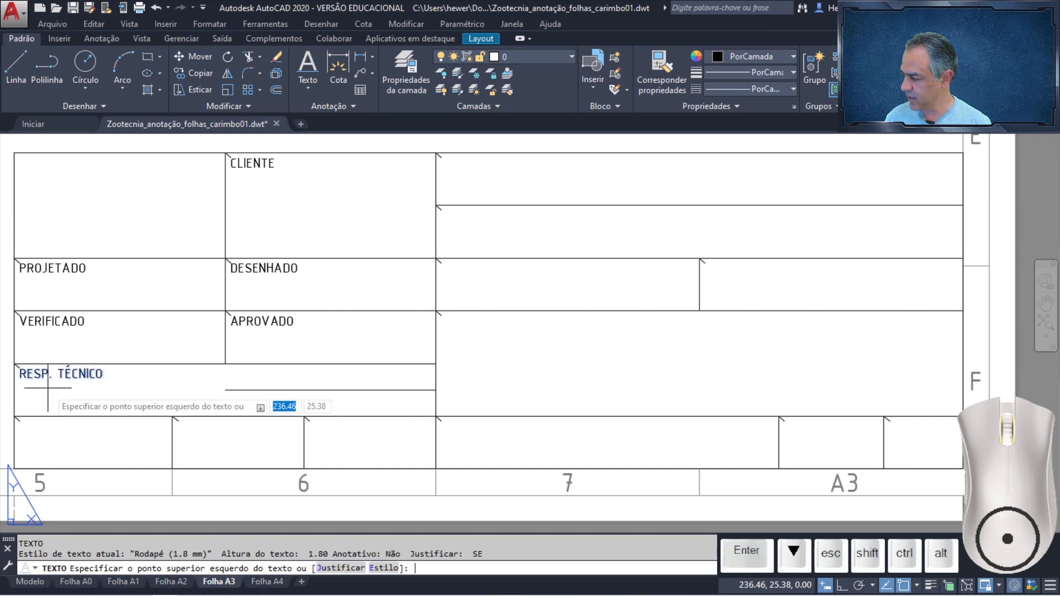
left_click(20, 421)
key("Return")
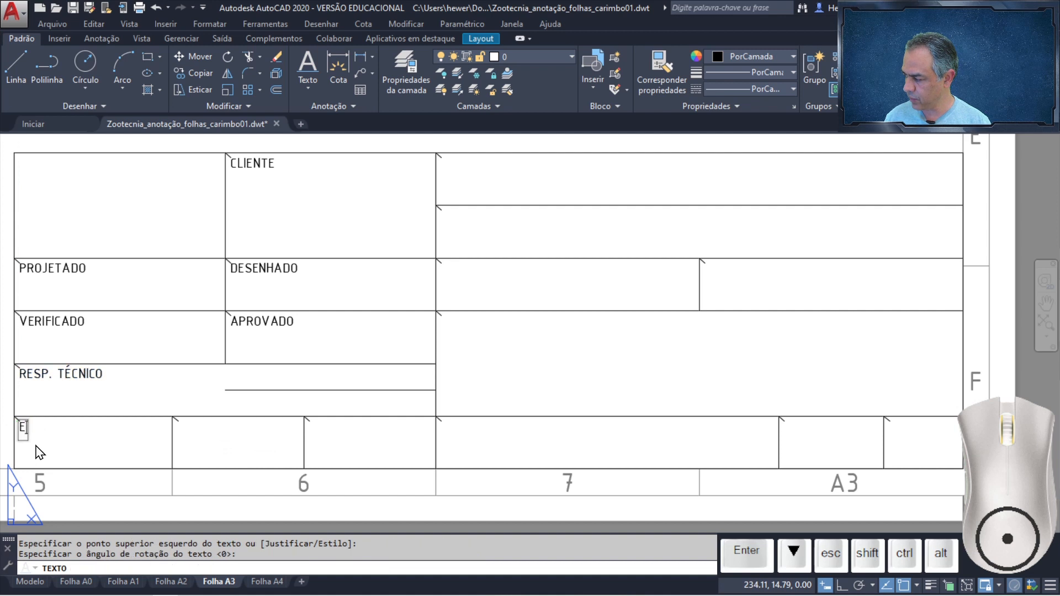
type("EMISSÃO INICIAL")
key("Return")
key("Return")
- Add the single-line text ESCALA at the tick of the bottom-row cell beside EMISSÃO INICIAL, with rotation 0
key("Return")
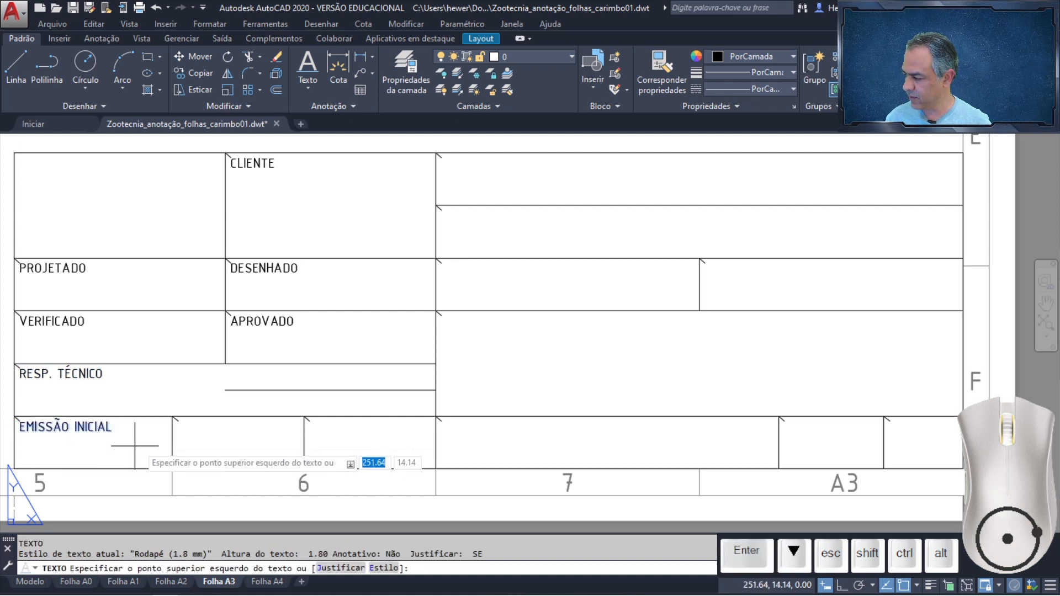
left_click(176, 421)
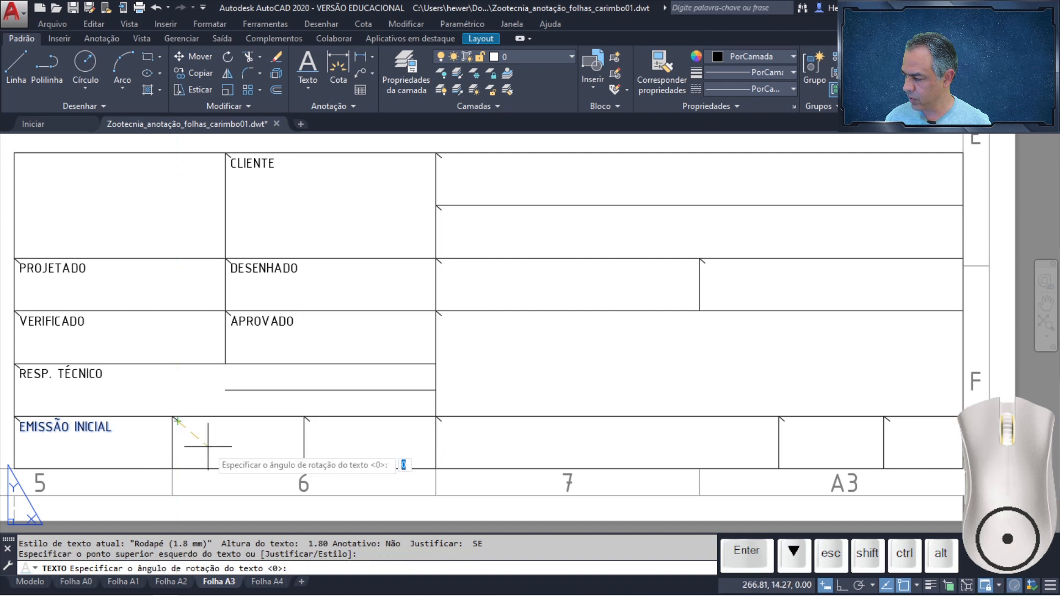
key("Return")
type("E")
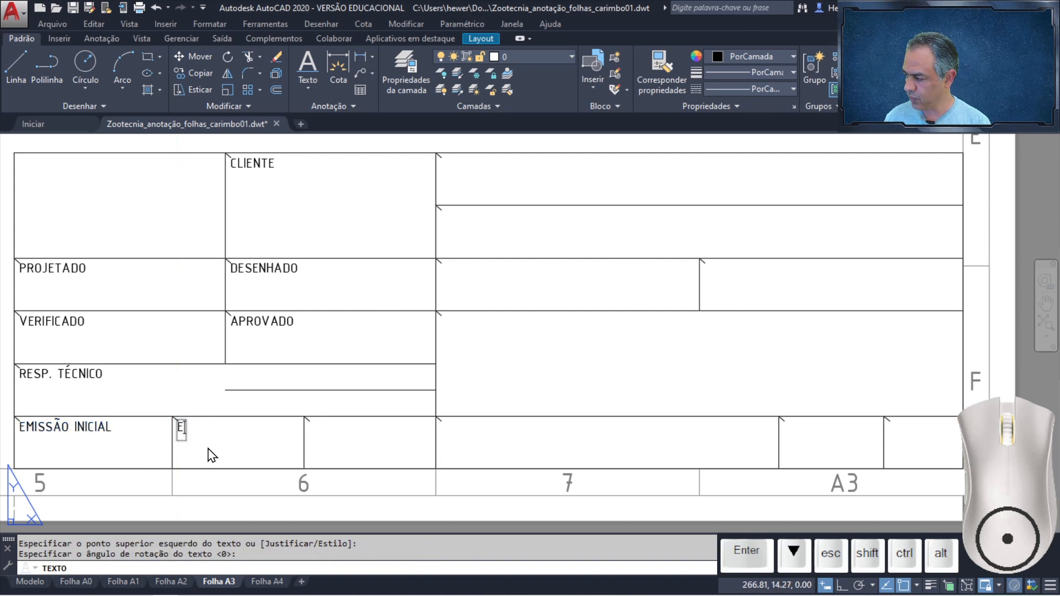
key("Return")
key("Return")
- Add the single-line text IDIOMA at the tick of the bottom-row cell right after ESCALA, with rotation 0
key("Return")
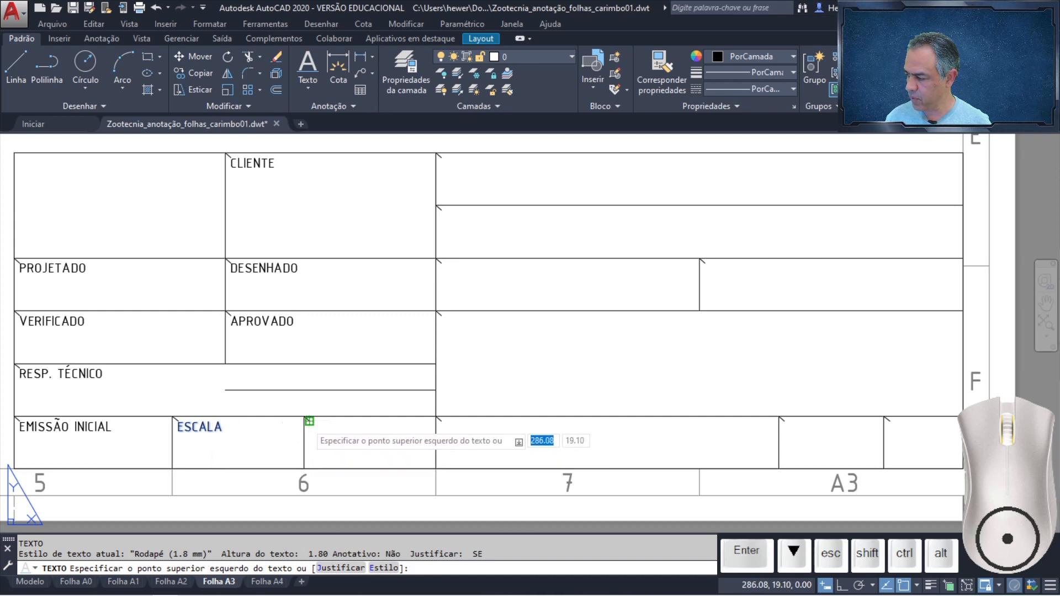
left_click(307, 421)
key("Return")
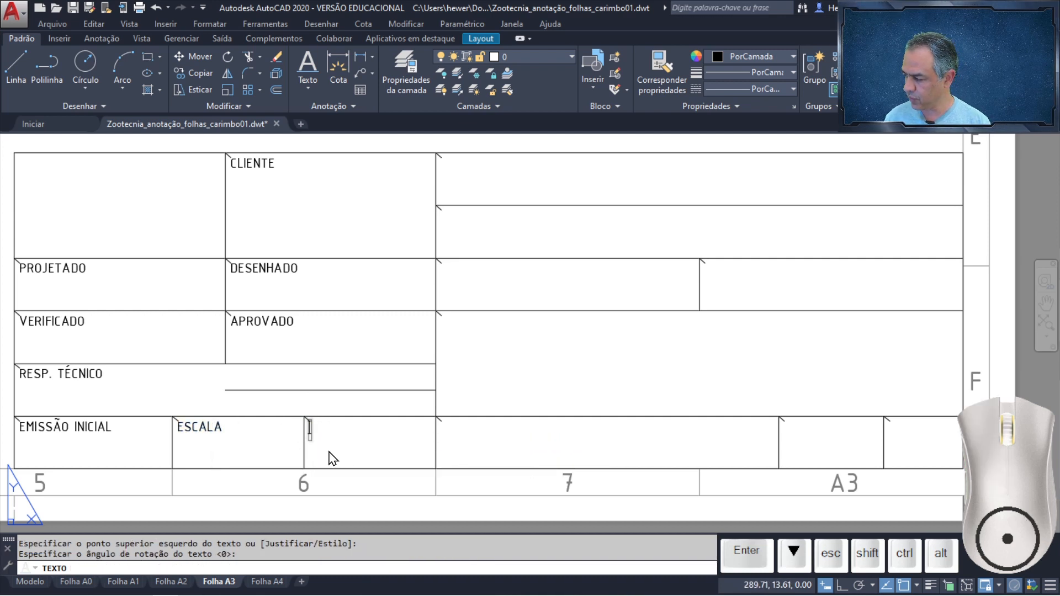
type("IDIOMA")
key("Return")
key("Return")
- Add the single-line text PROJETO at the tick of the wide top cell to the right of CLIENTE, with rotation 0
key("Return")
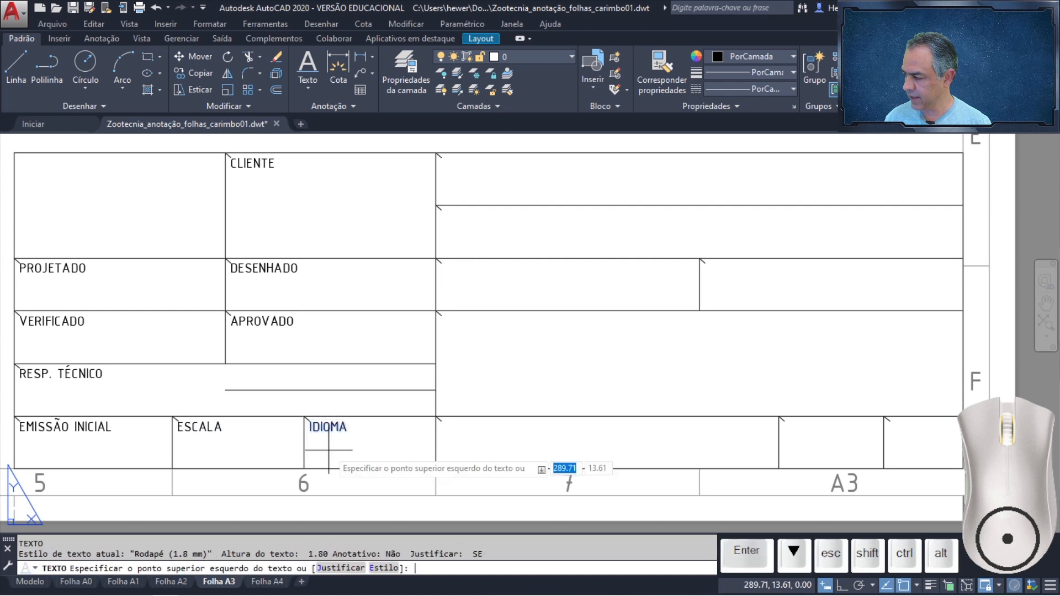
left_click(441, 159)
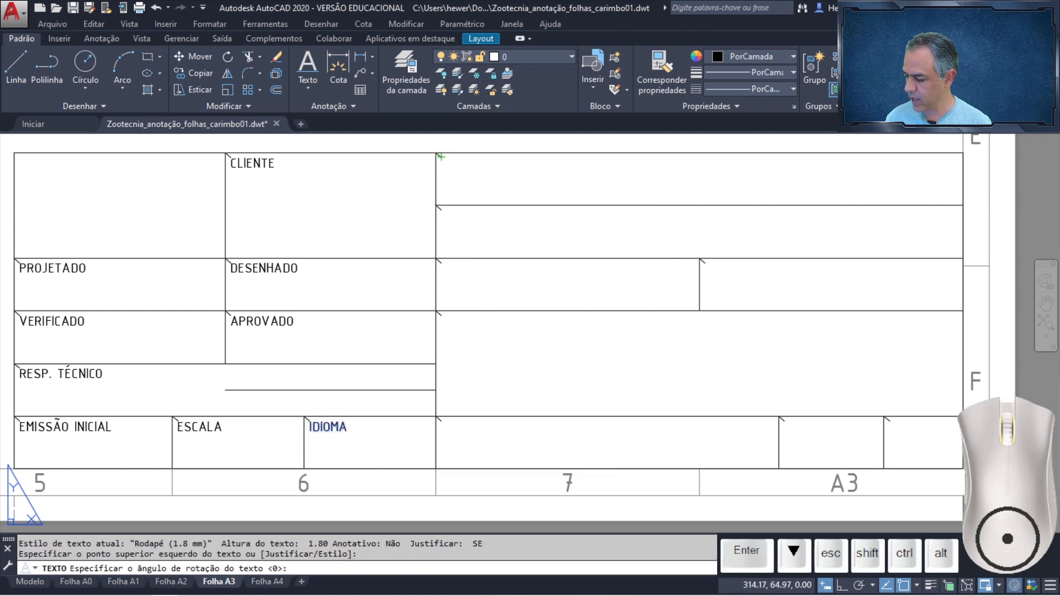
key("Return")
type("PRO")
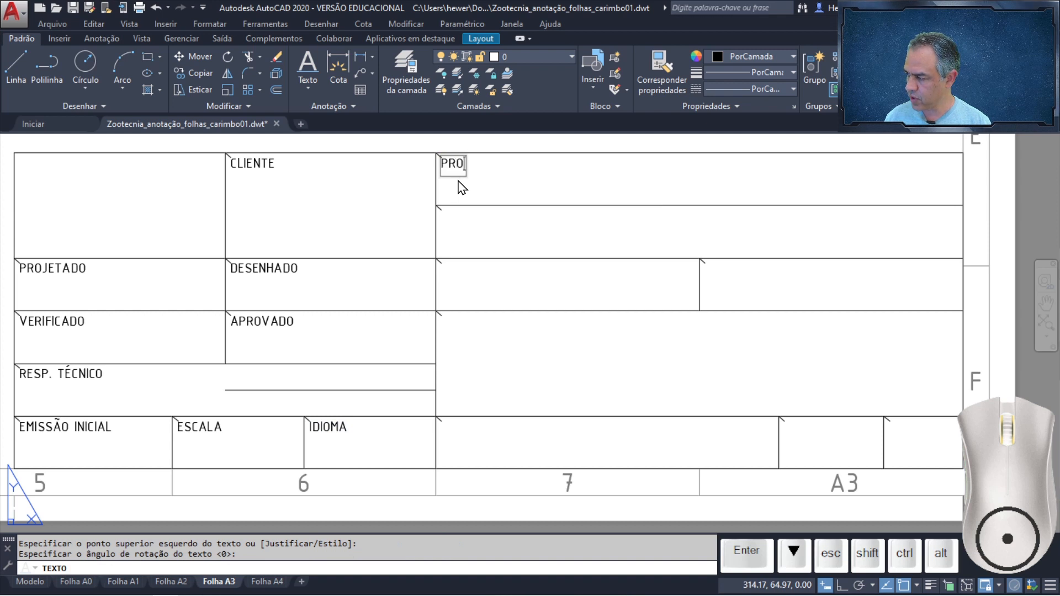
key("Return")
key("Return")
- Add the single-line text ÁREA at the tick of the wide cell directly below PROJETO, with rotation 0
key("Return")
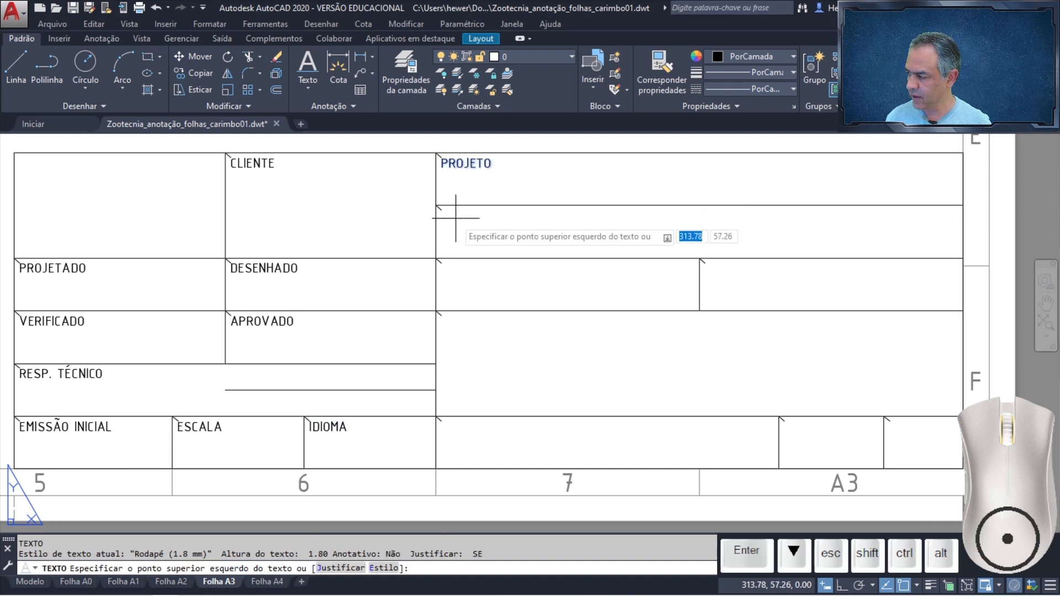
left_click(440, 209)
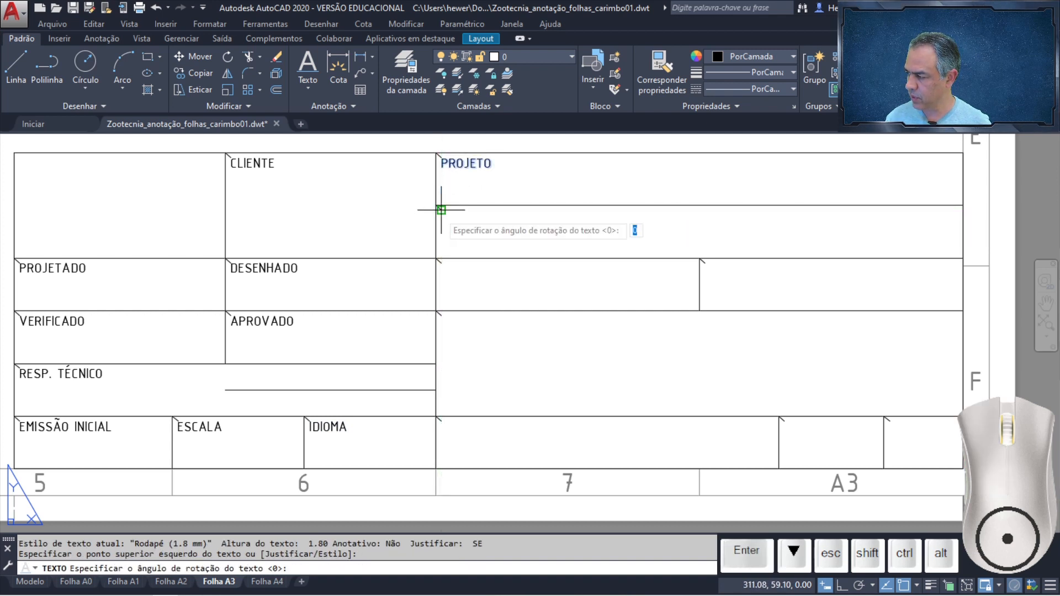
key("Return")
type("ÁREA")
key("Return")
- Add the single-line text TIPO at the tick of the cell below ÁREA, beside DESENHADO, with rotation 0
key("Return")
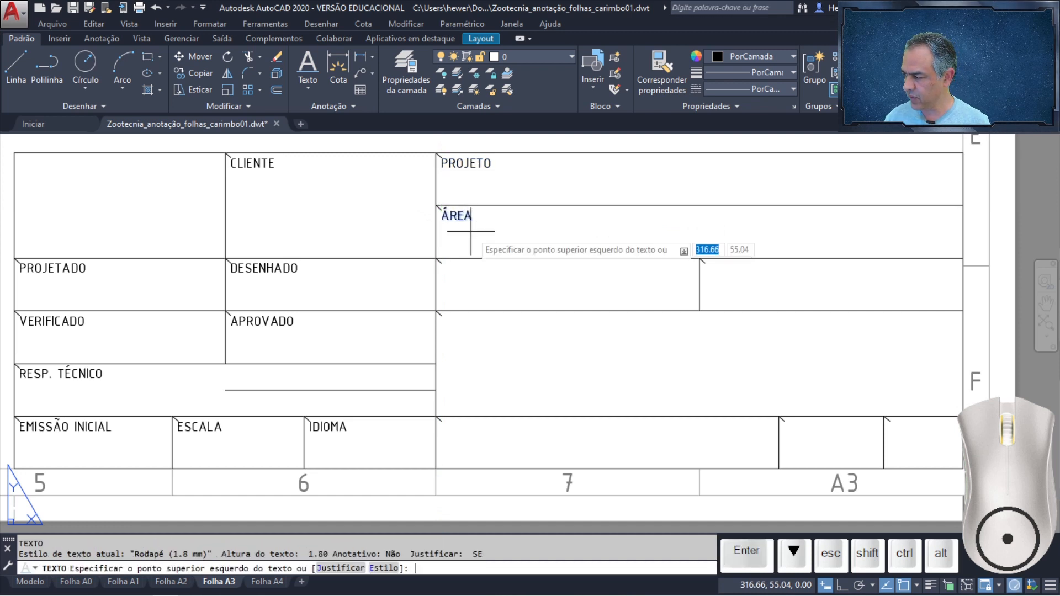
left_click(441, 263)
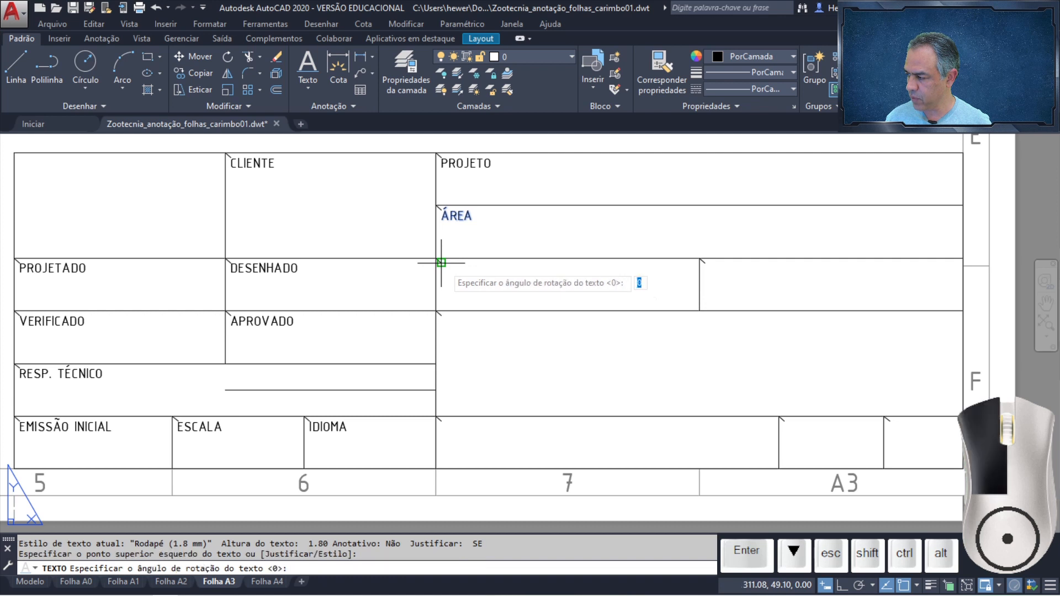
key("Return")
type("TIPO")
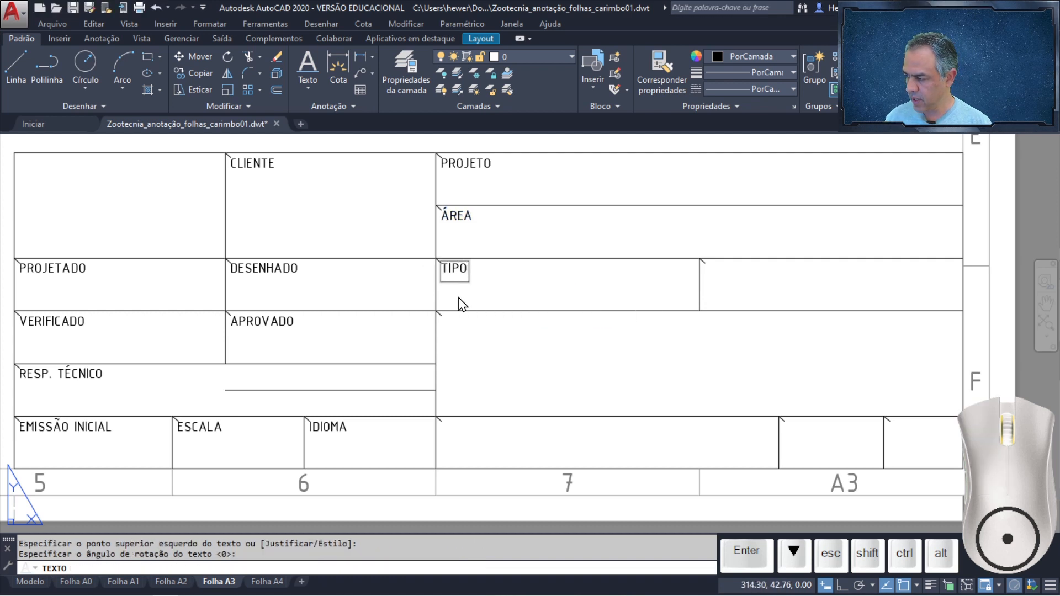
key("Return")
key("Return")
- Add the single-line text STATUS at the tick of the cell to the right of TIPO, with rotation 0
key("Return")
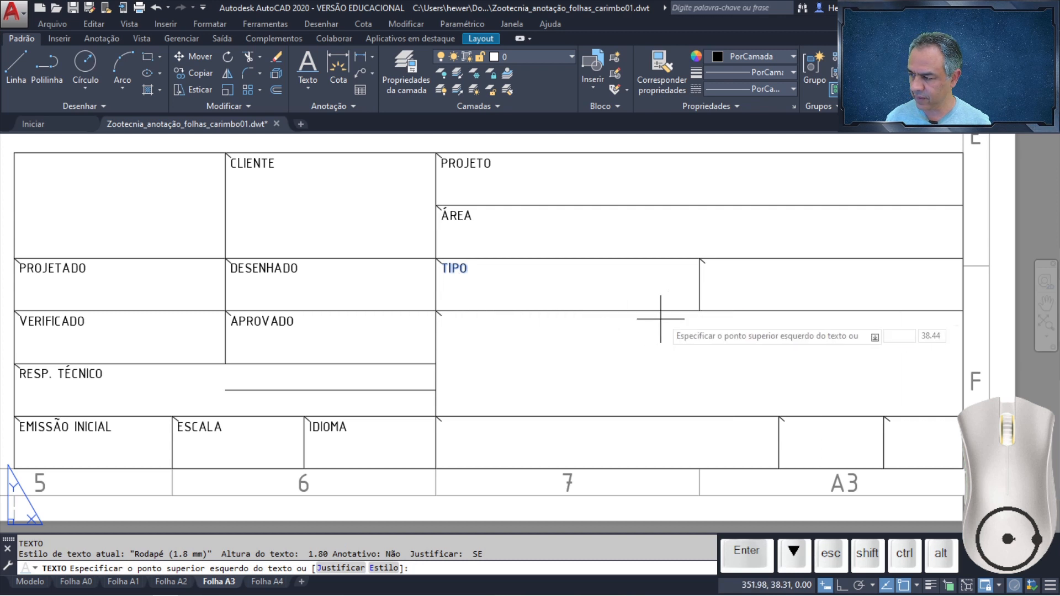
left_click(702, 262)
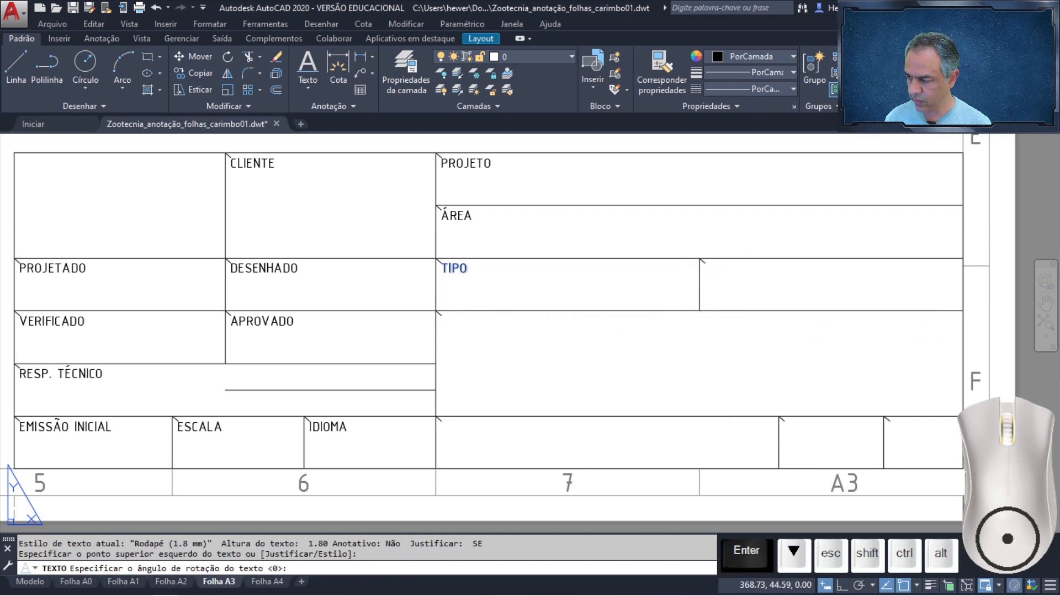
key("Return")
type("STA")
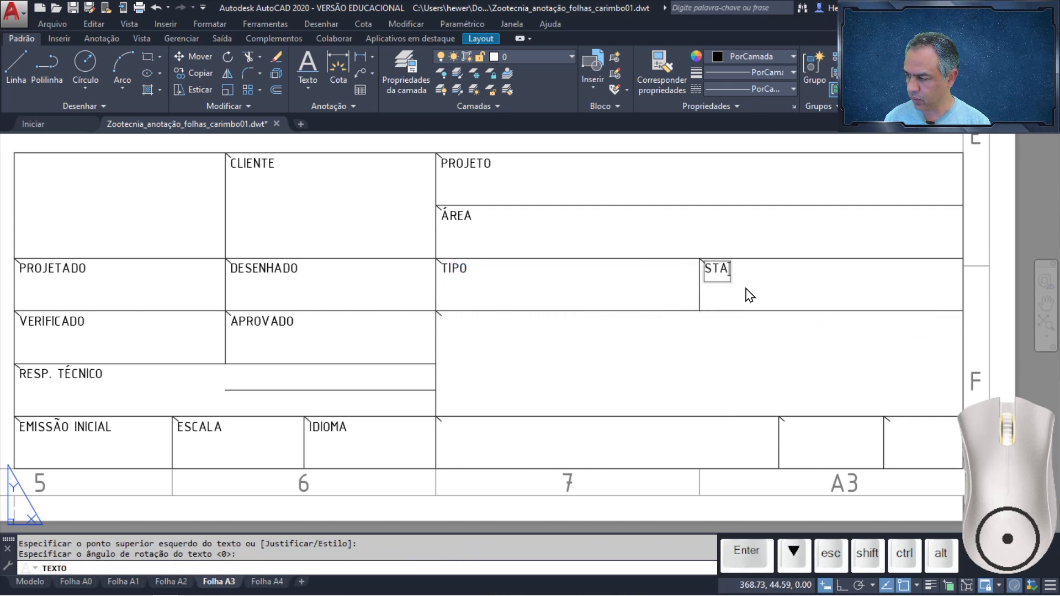
type("TUS")
key("Return")
key("Return")
- Add the single-line text TÍTULO/SUBTÍTULO at the tick of the large cell below TIPO and STATUS, with rotation 0
key("Return")
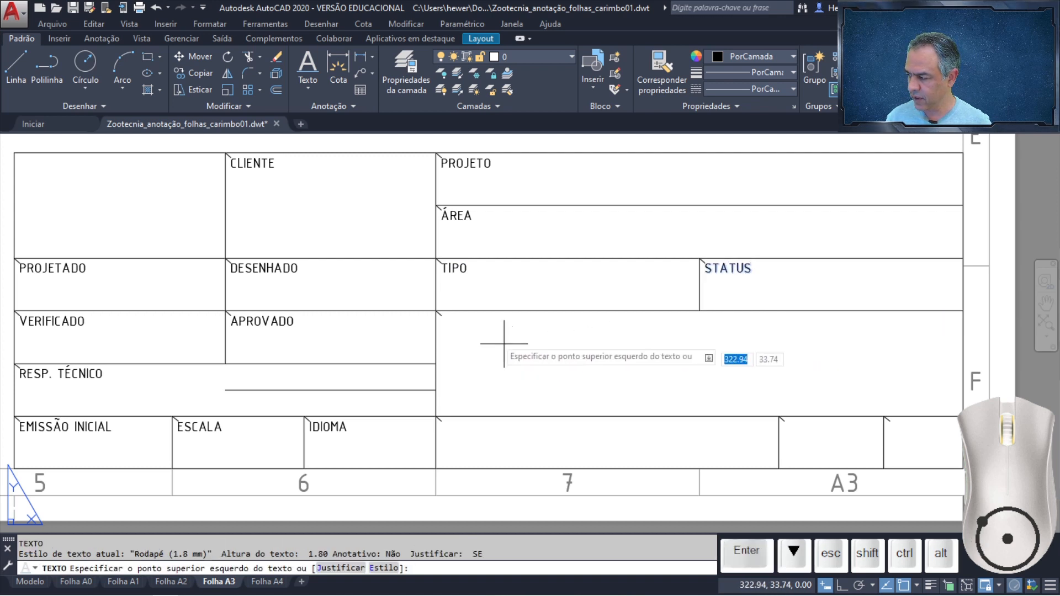
left_click(438, 314)
key("Return")
type("TÍTULO/SUB")
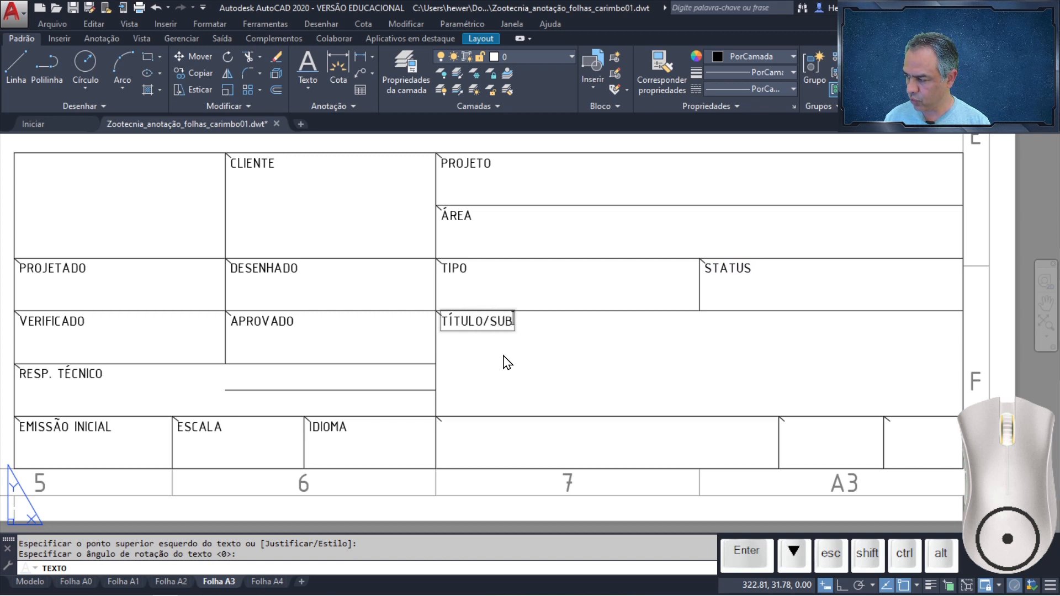
type("TÍTULO")
key("Return")
key("Return")
- Add the single-line text NÚMERO at the tick of the bottom-row cell to the right of IDIOMA, with rotation 0
key("Return")
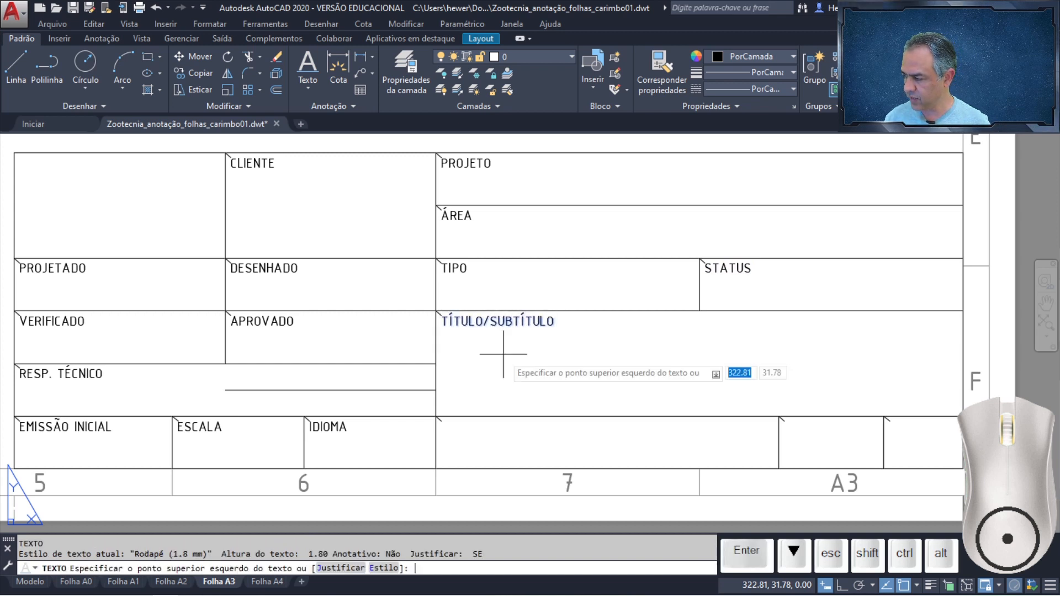
left_click(437, 419)
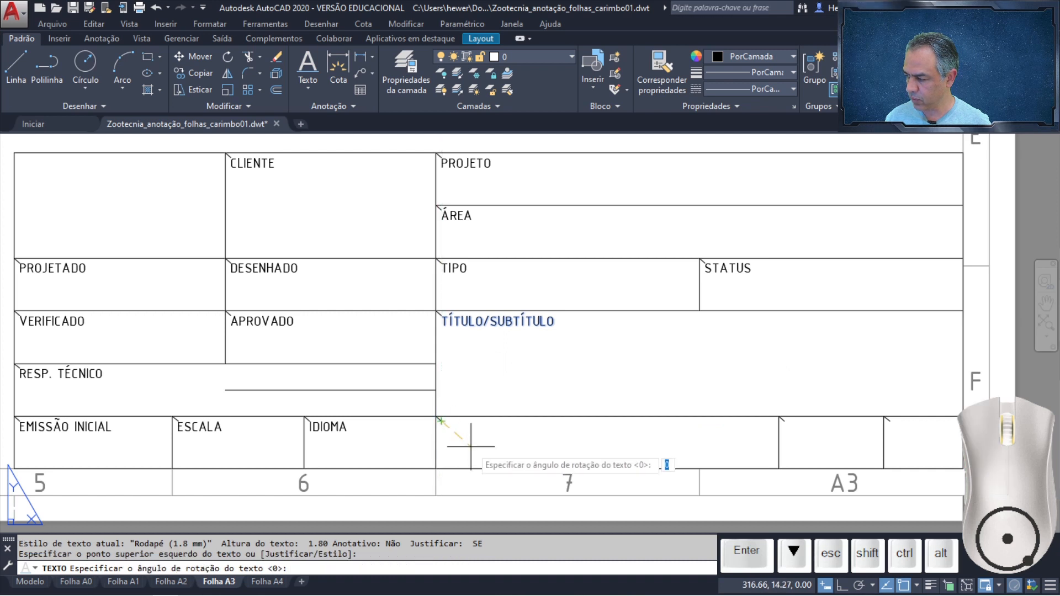
key("Return")
key("Return")
type("NÚ")
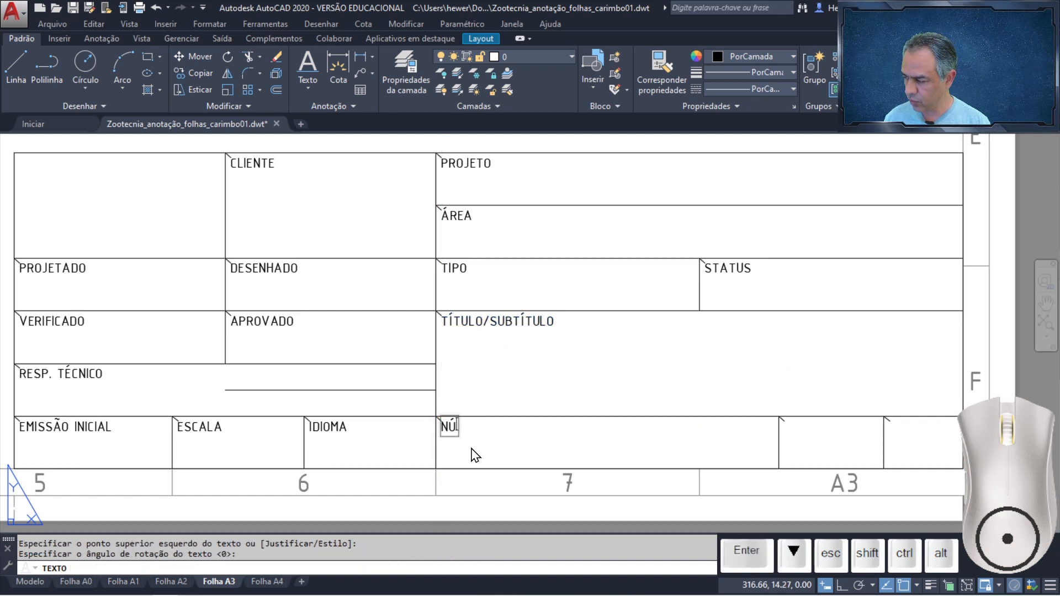
key("Return")
- Add the single-line text FOLHA at the tick of the bottom-row cell to the right of NÚMERO, with rotation 0
key("Return")
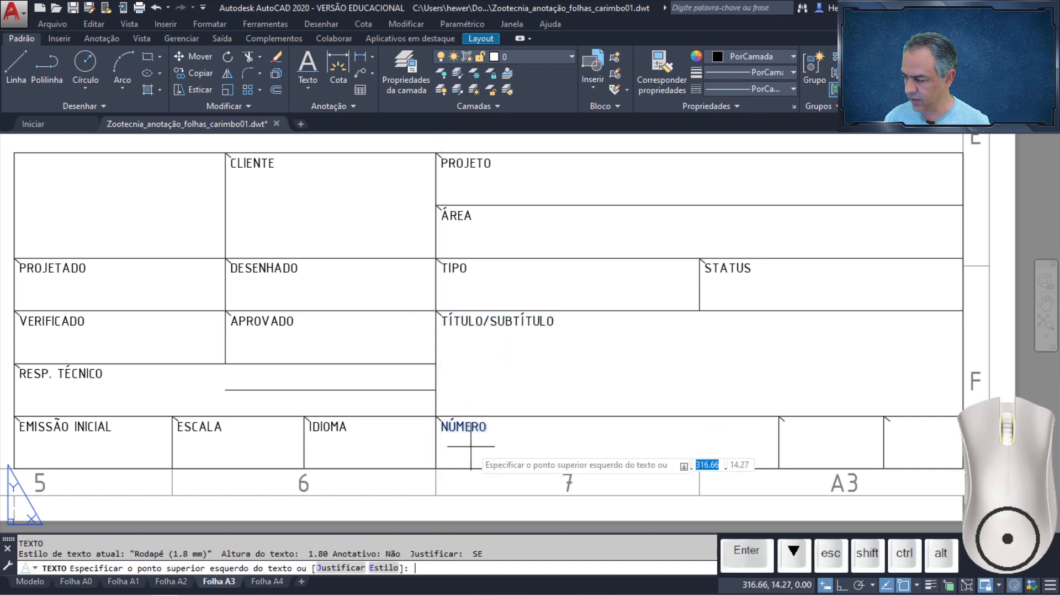
left_click(783, 420)
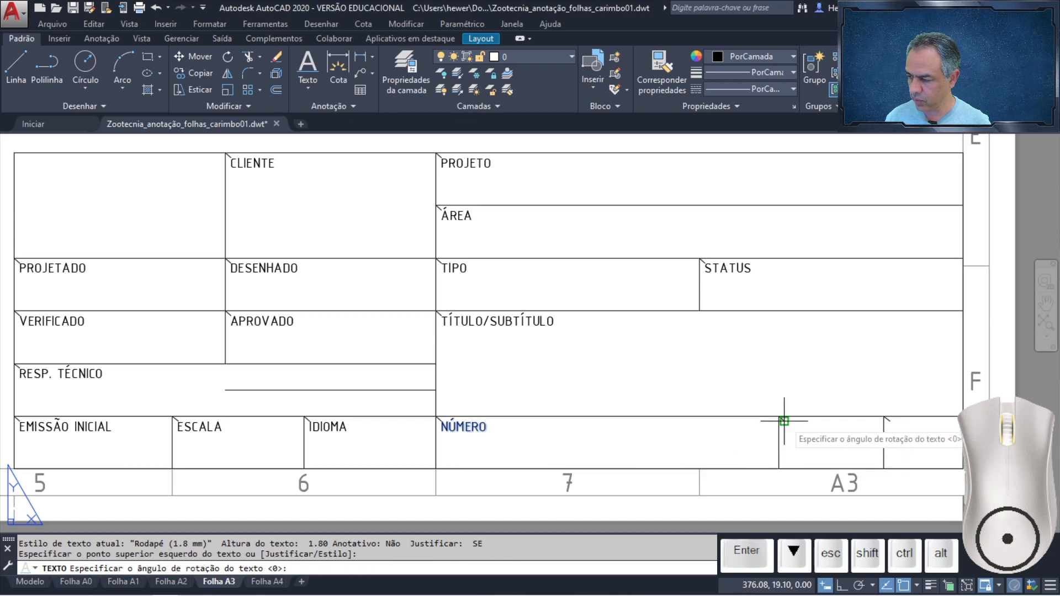
key("Return")
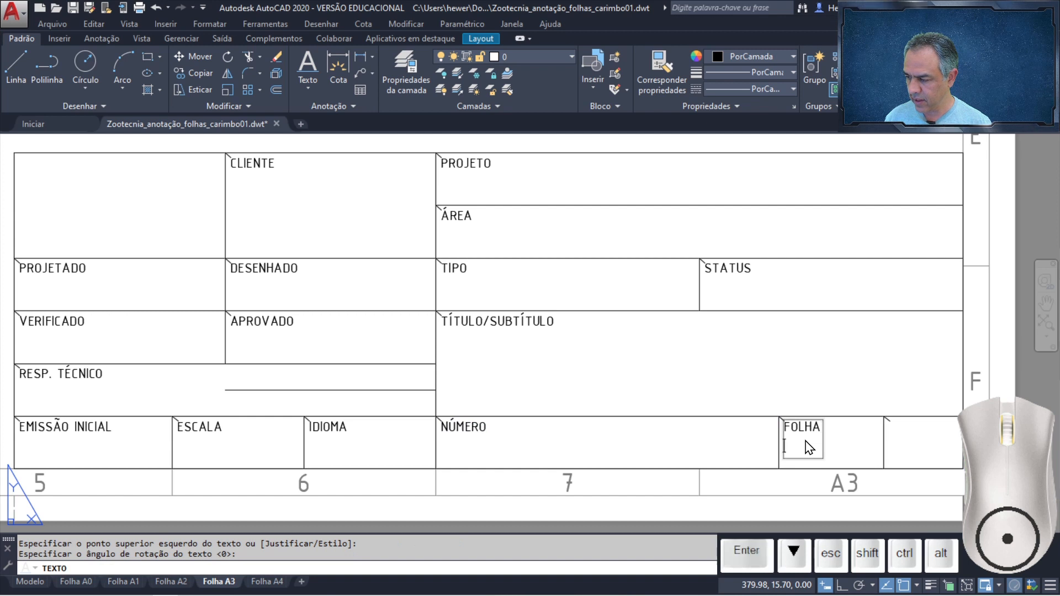
key("Return")
- Add the single-line text REVISÃO at the tick of the last bottom-row cell, to the right of FOLHA, with rotation 0
key("Return")
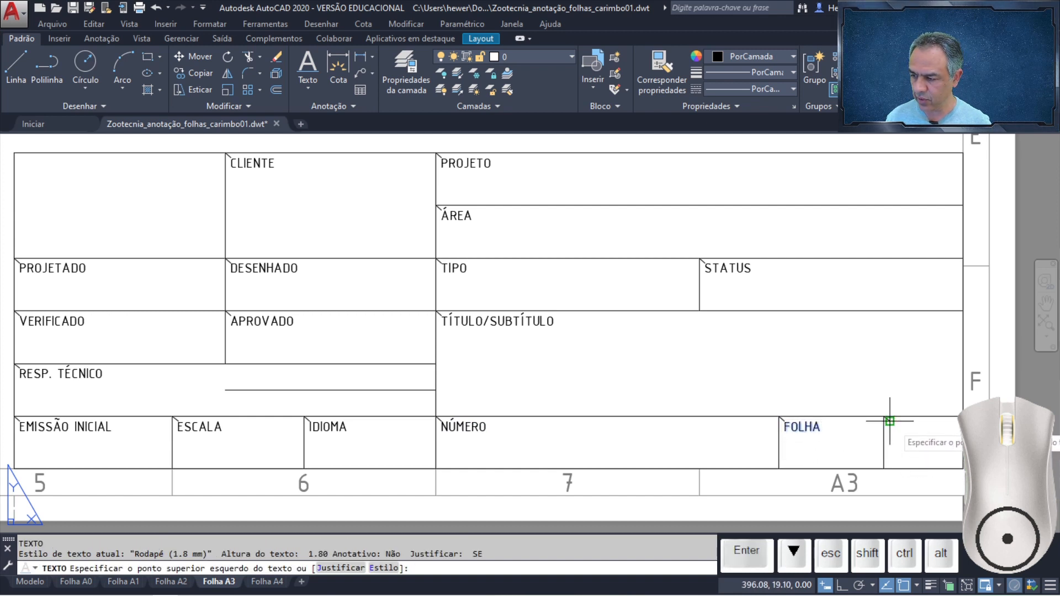
left_click(889, 421)
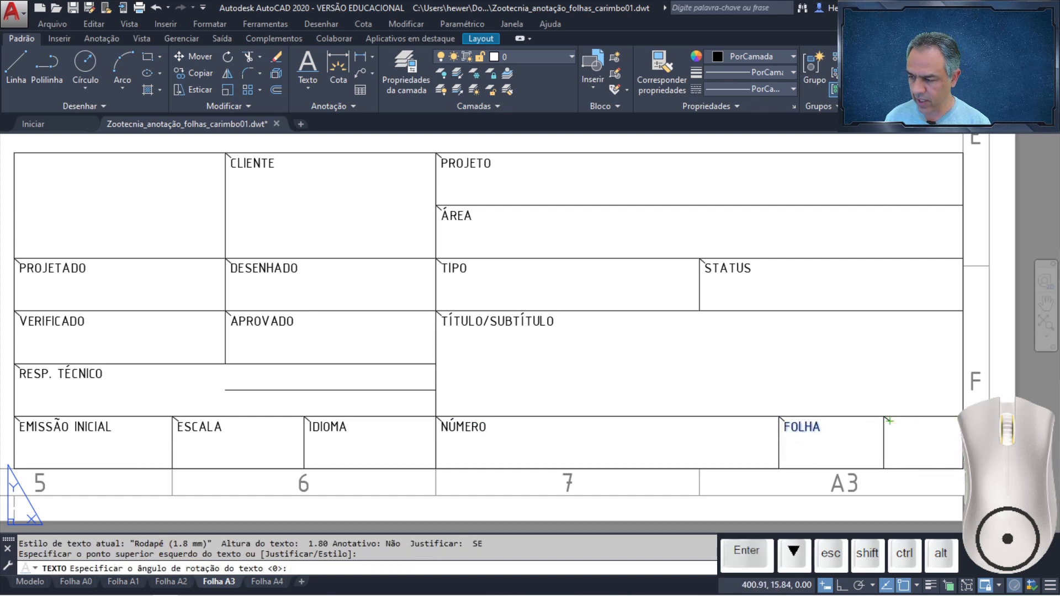
key("Return")
type("REVISÃO")
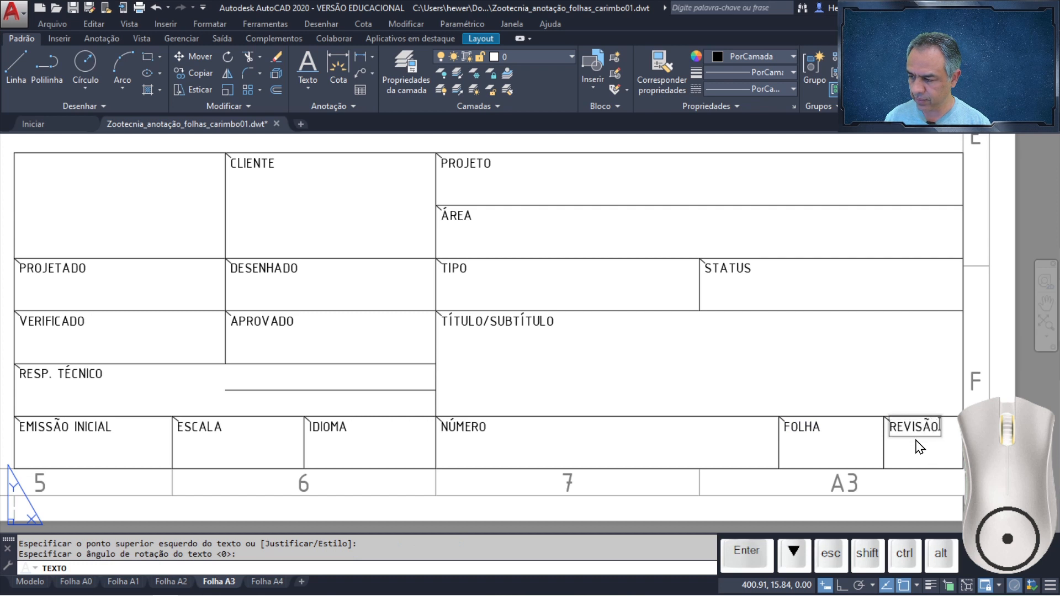
key("Return")
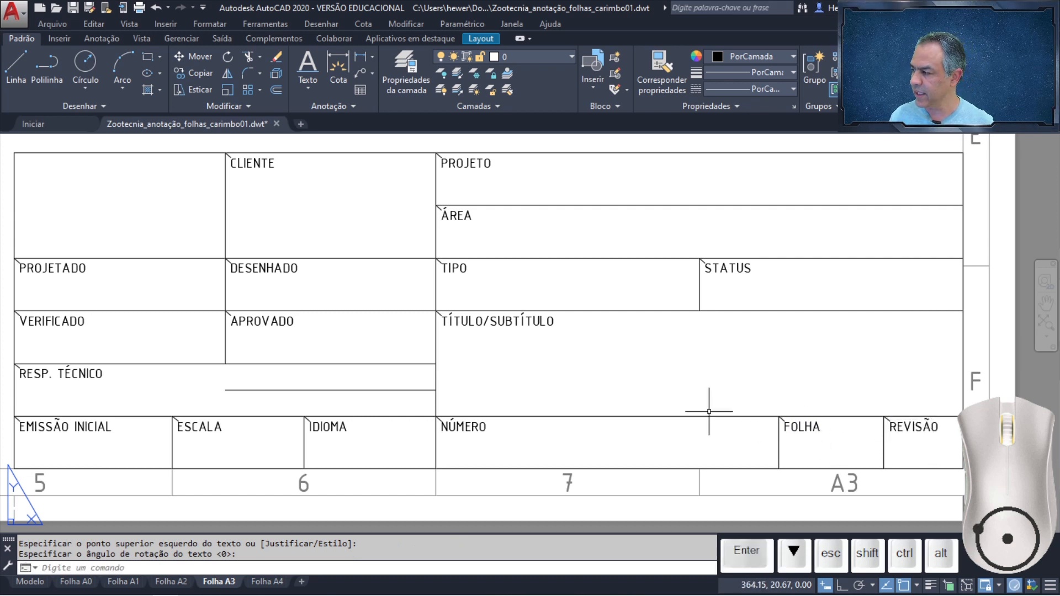
- Delete all the short diagonal tick lines at the upper-left corners of the title block cells
left_click(11, 239)
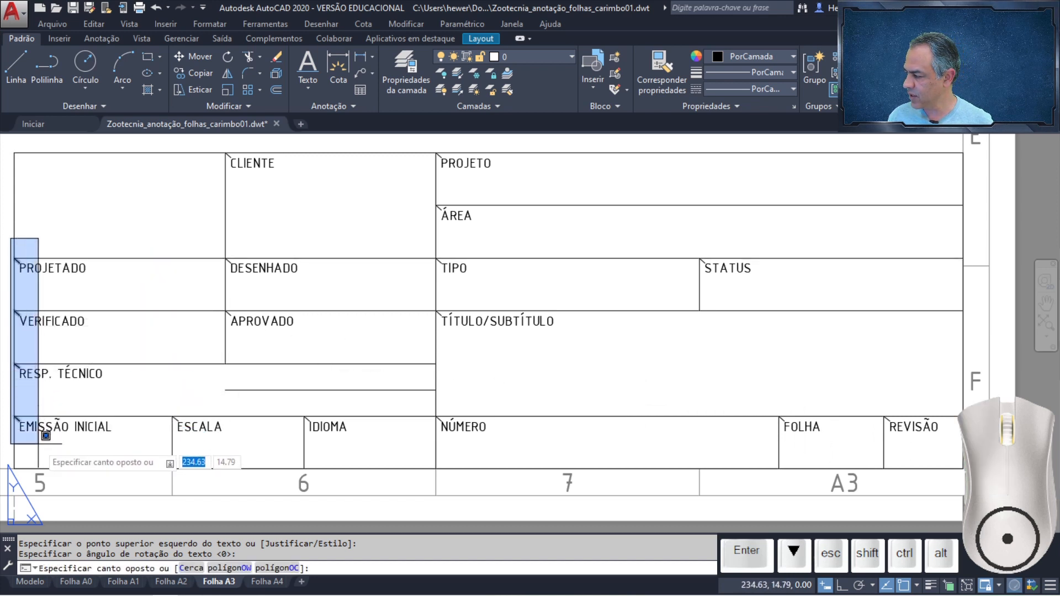
left_click(39, 425)
left_click(214, 144)
left_click(238, 343)
left_click(164, 402)
left_click(183, 429)
left_click(297, 411)
left_click(316, 431)
left_click(430, 142)
left_click(450, 454)
left_click(695, 248)
left_click(712, 276)
left_click(768, 402)
left_click(898, 448)
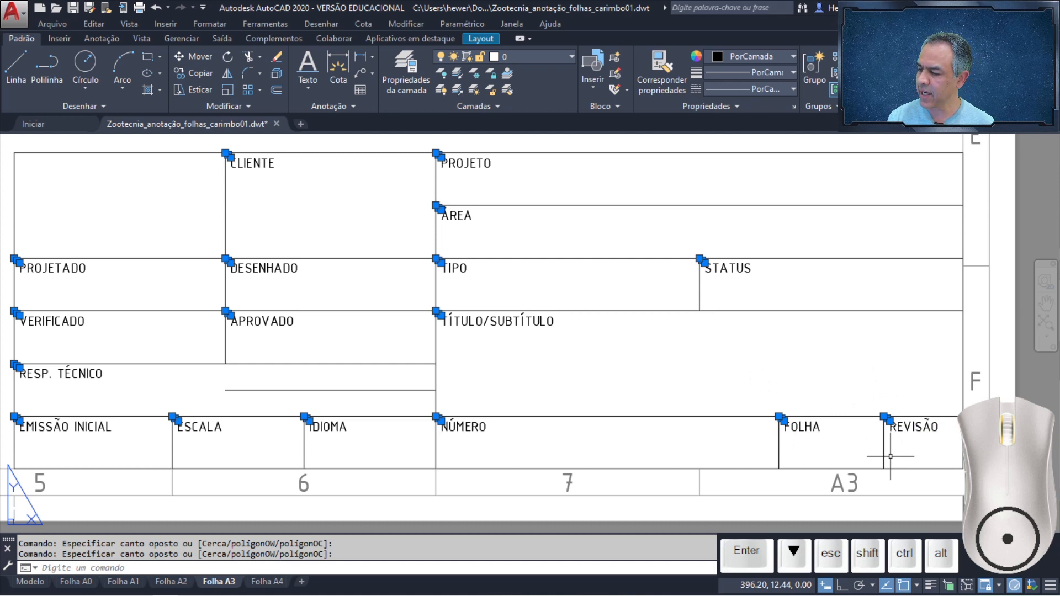
key("Delete")
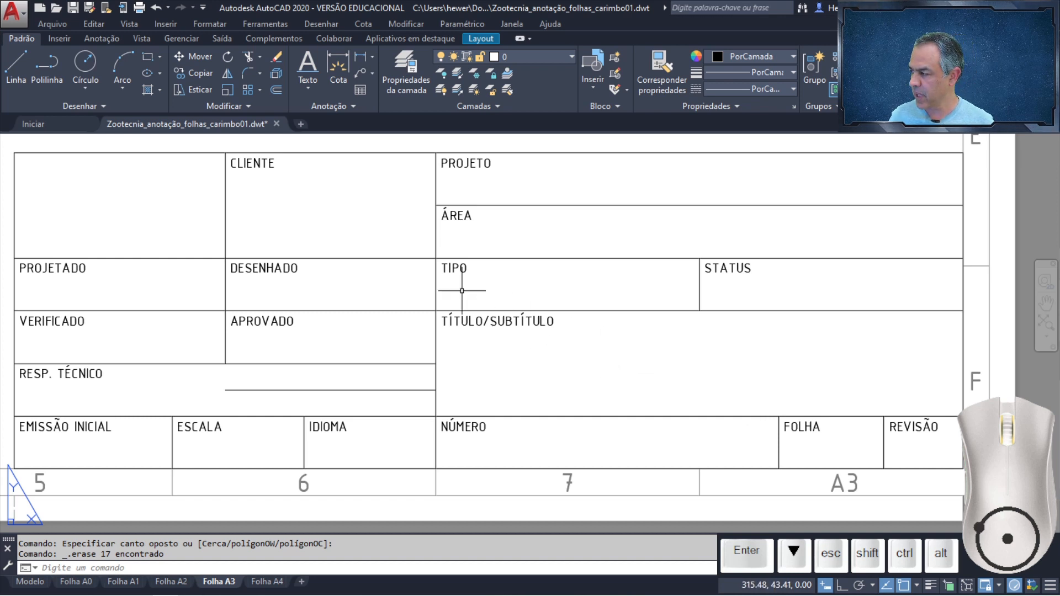
- Make Cota (2.5 mm) the current text style
left_click(351, 107)
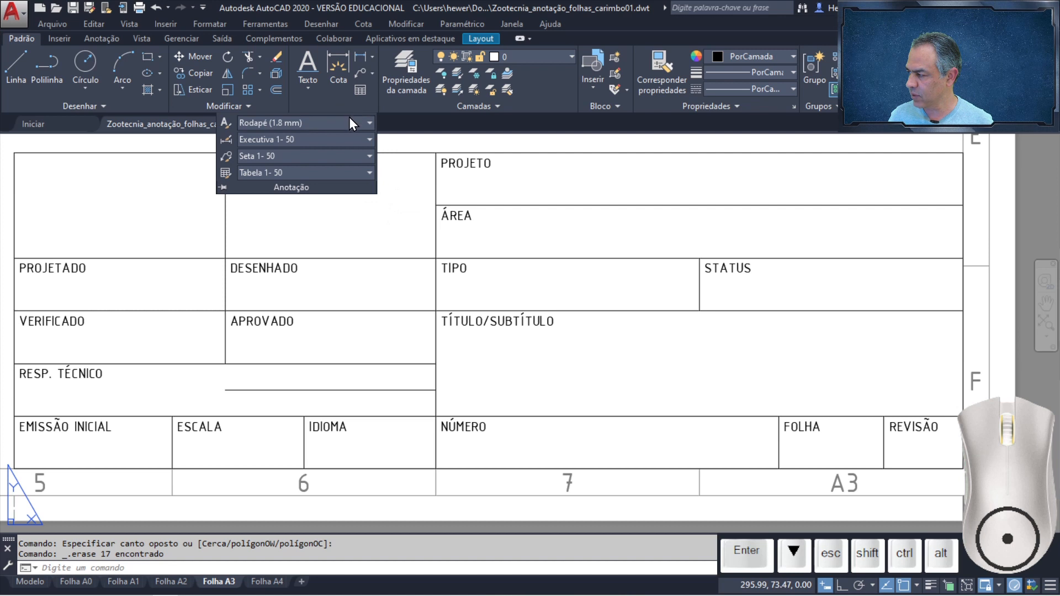
left_click(345, 125)
scroll(333, 211, "up", 1)
scroll(331, 207, "up", 2)
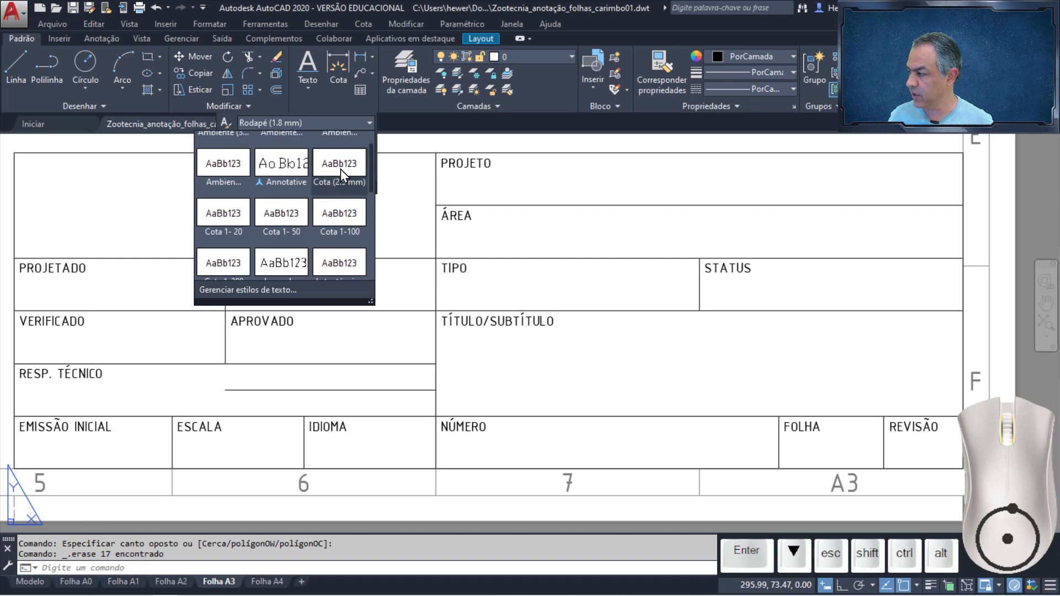
left_click(339, 164)
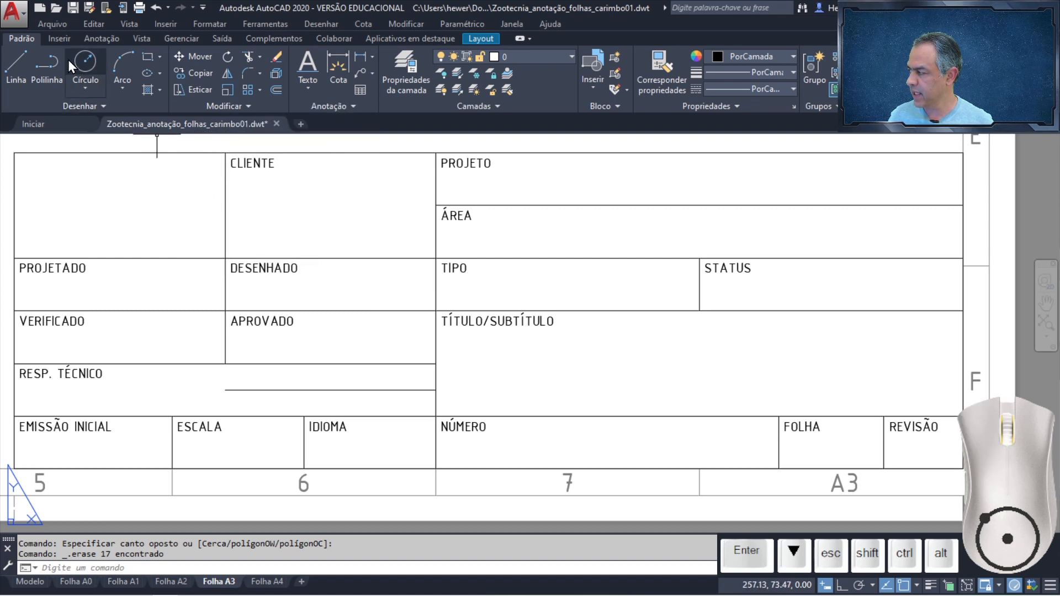
- Define a block attribute with tag REVISÃO, prompt NÚMERO DA REVISÃO:, and Superior central justification
left_click(55, 42)
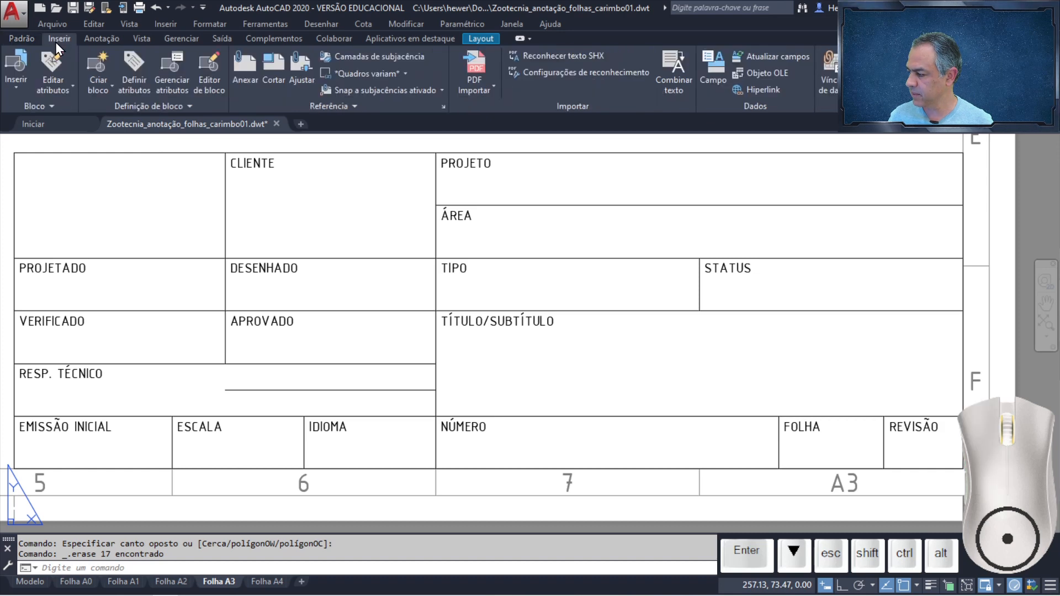
left_click(142, 77)
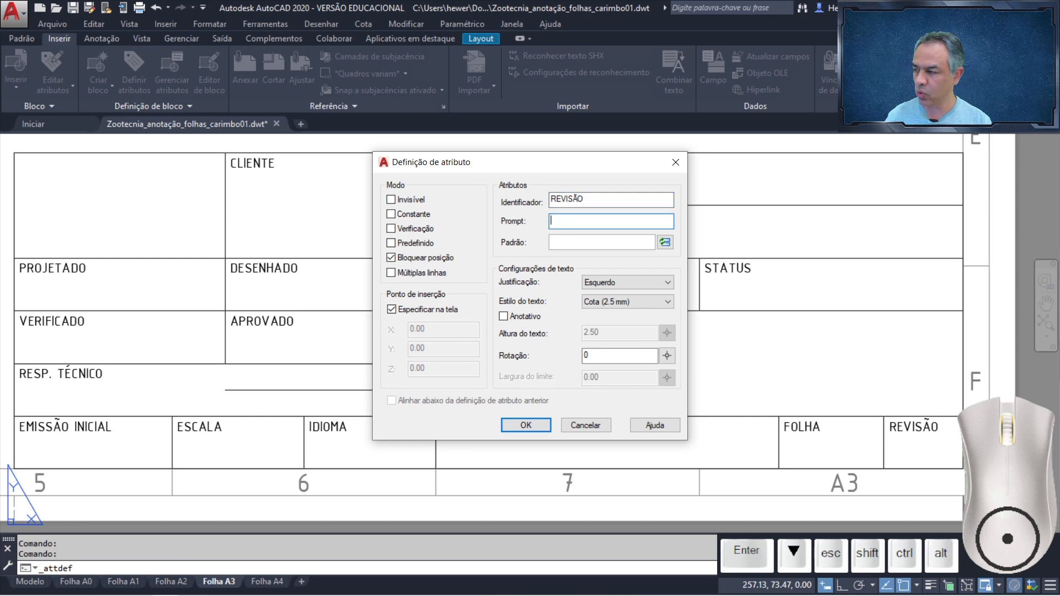
type("ÚMERO DA REVISÃO:")
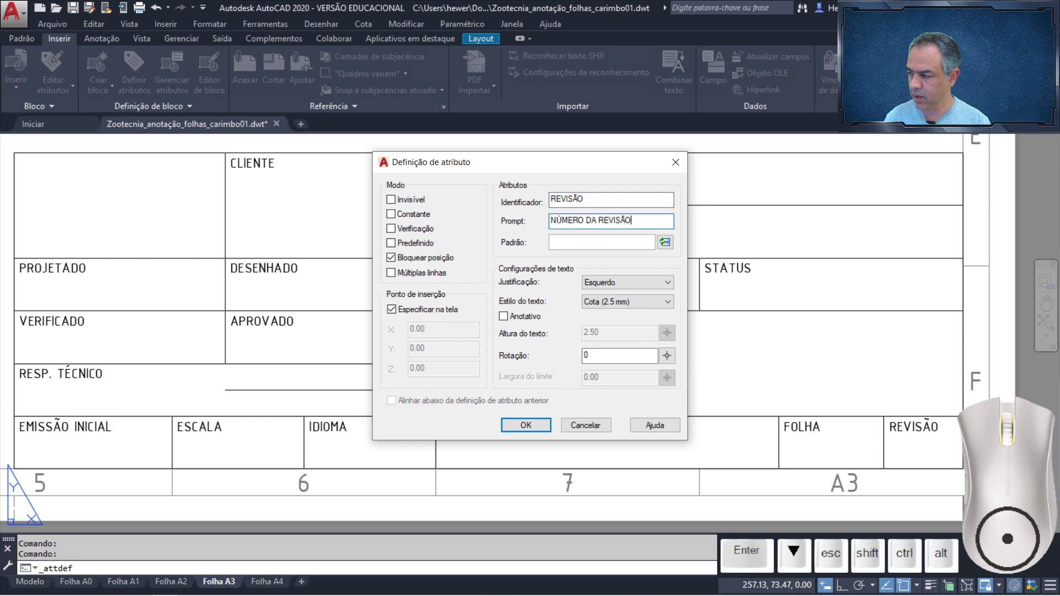
left_click(610, 282)
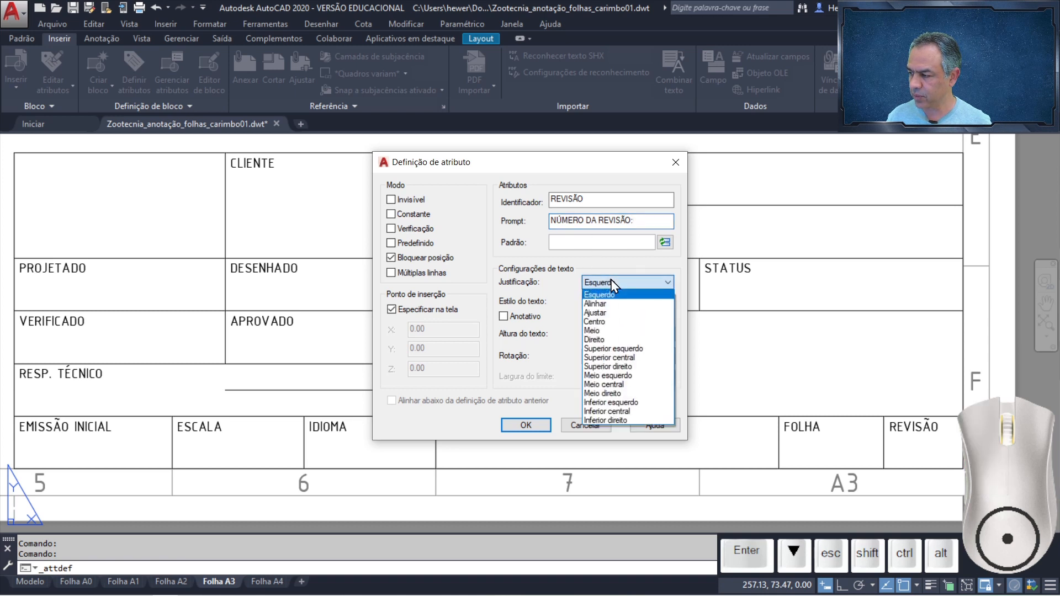
left_click(618, 358)
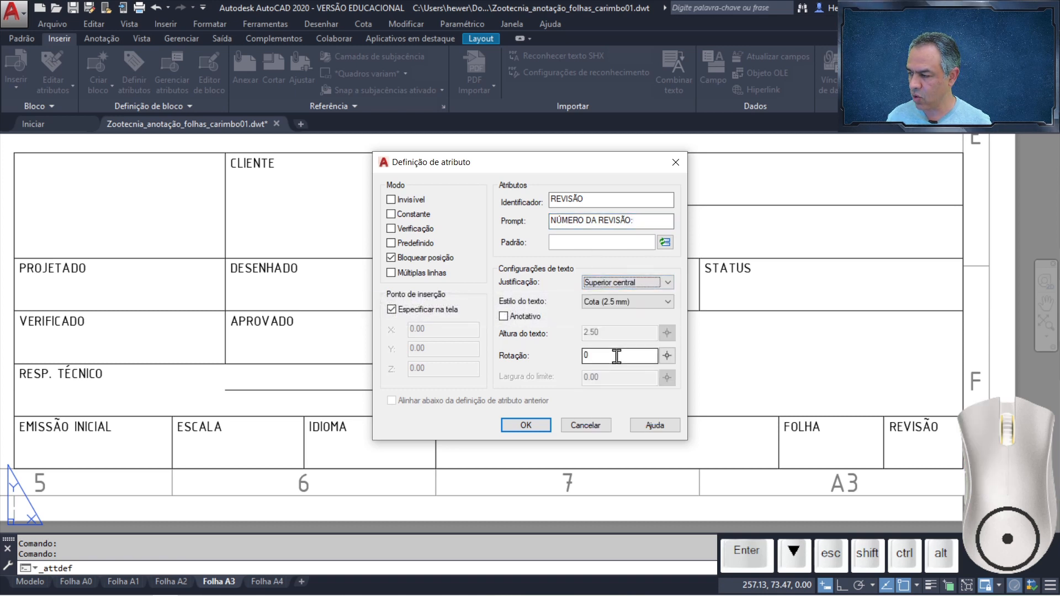
left_click(526, 425)
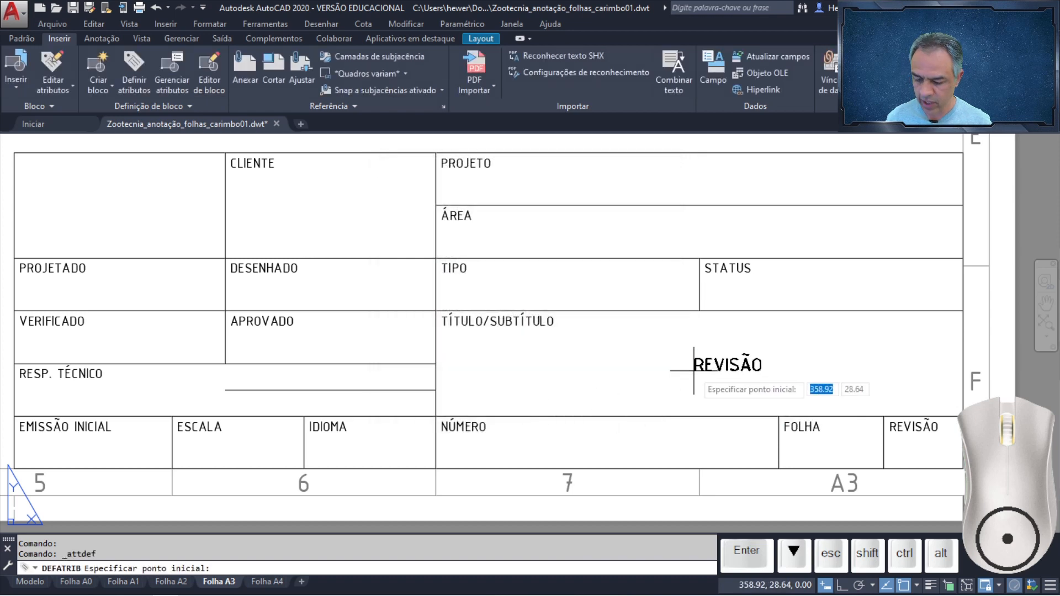
- Place the REVISÃO attribute at the midpoint (MID2) between the lower-left and upper-right corners of the REVISÃO cell
type("MID2")
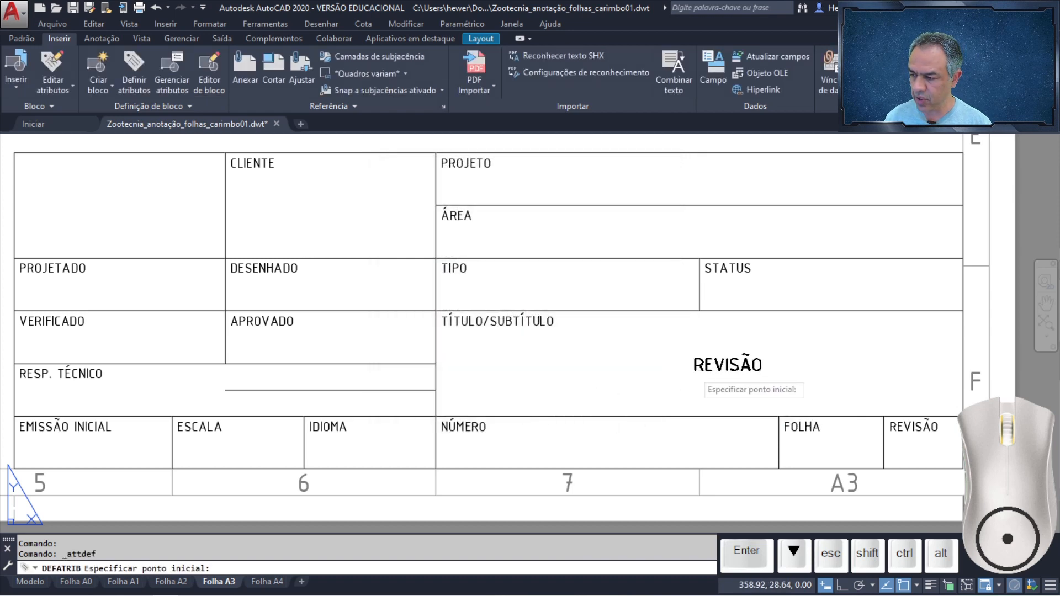
key("Return")
left_click(884, 469)
left_click(963, 416)
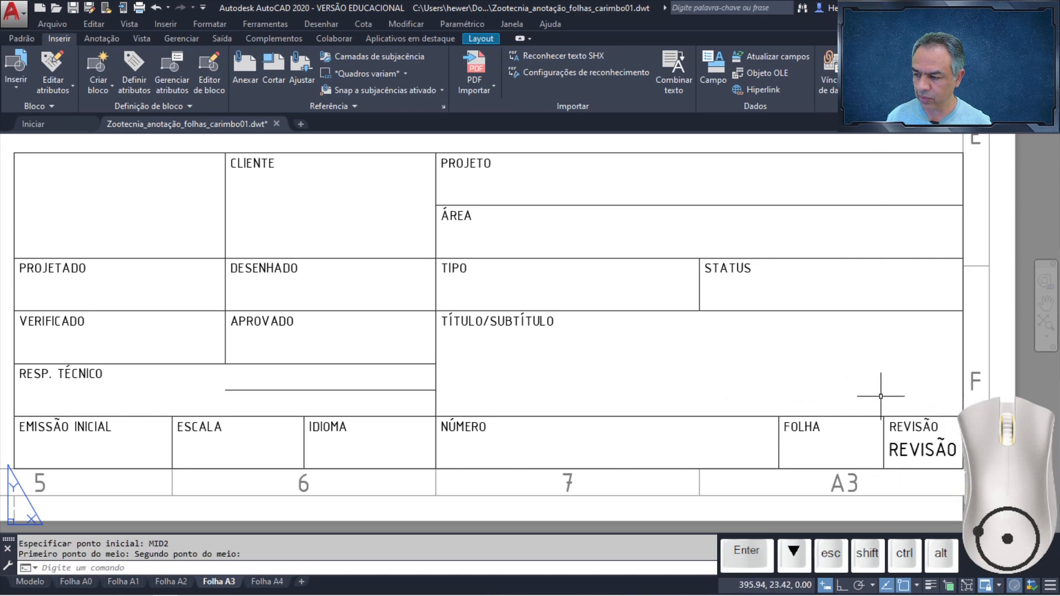
- Define a block attribute with tag FOLHA, prompt NÚMERO DA FOLHA:, and Superior central justification
key("Return")
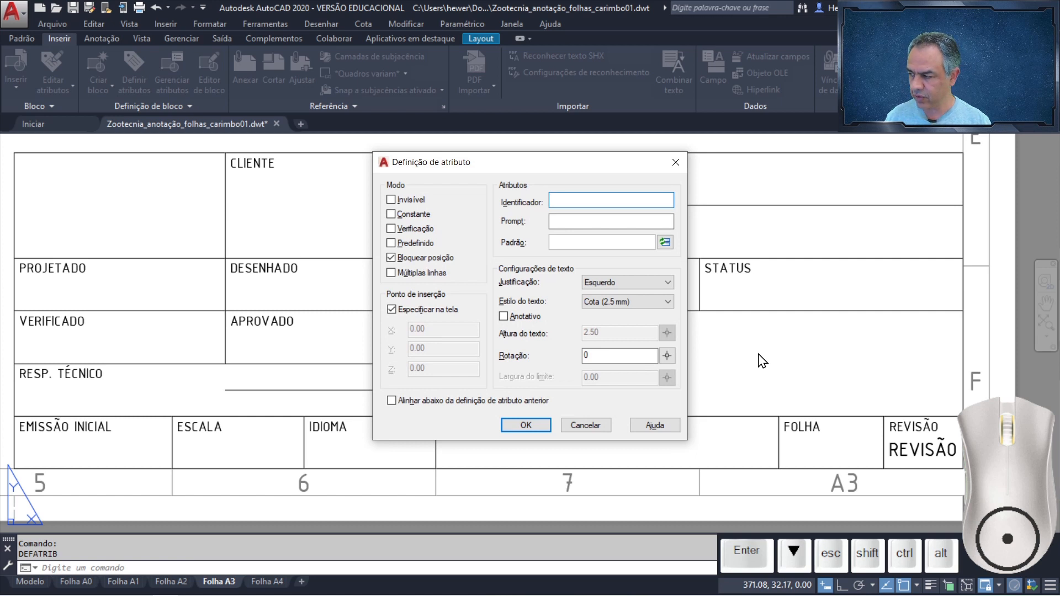
type("FOLHA")
key("Tab")
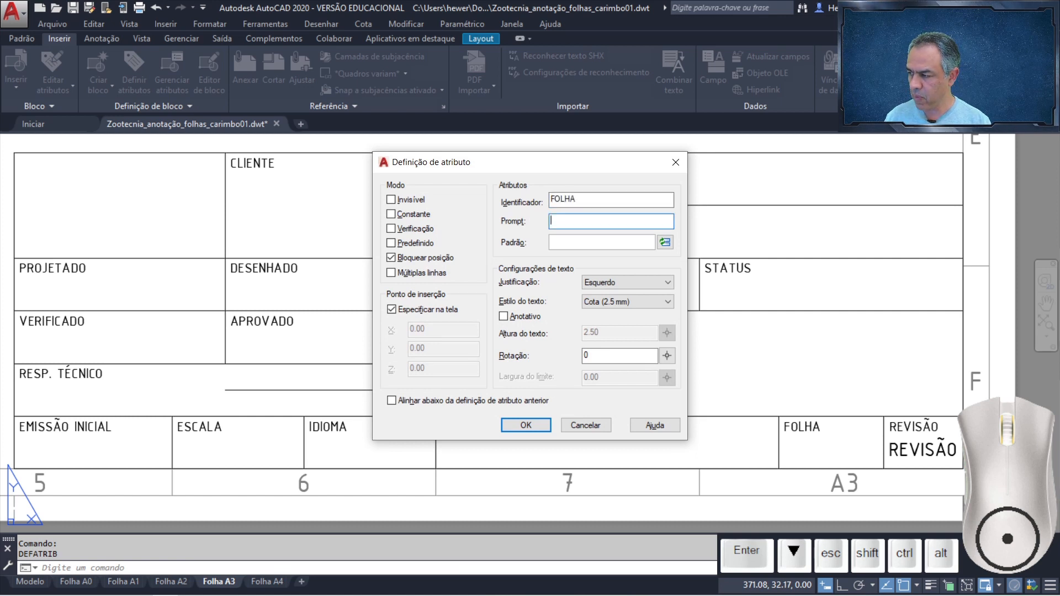
type("NÚMERO DA FOLHA:")
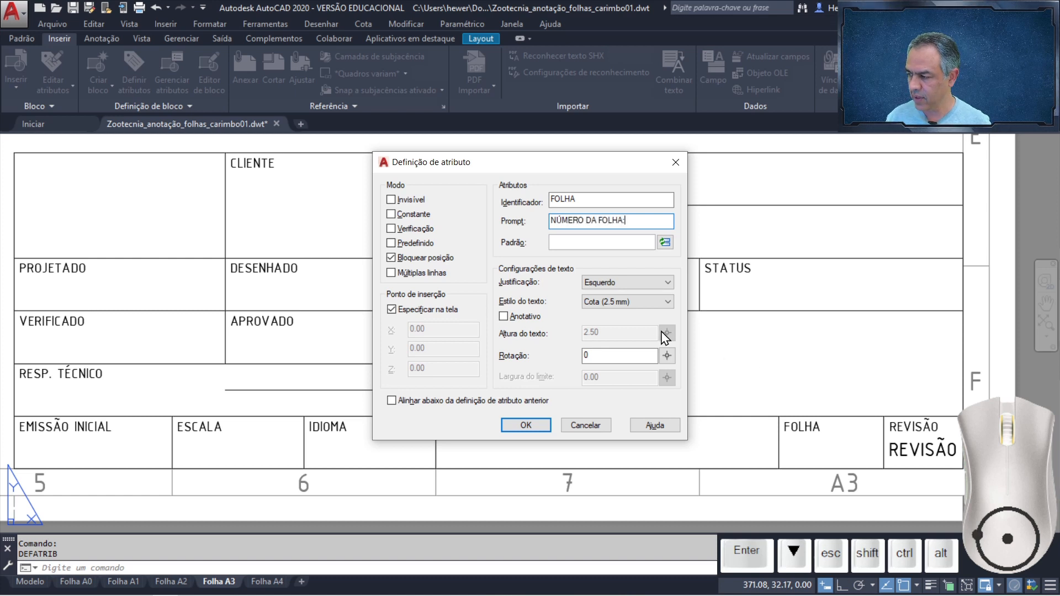
left_click(644, 285)
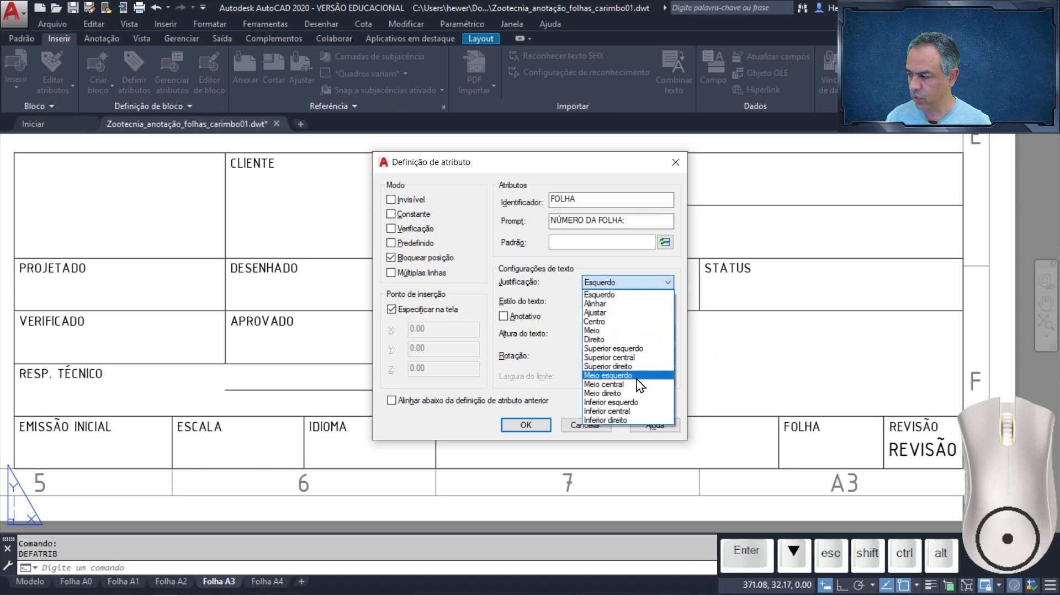
left_click(635, 357)
left_click(527, 425)
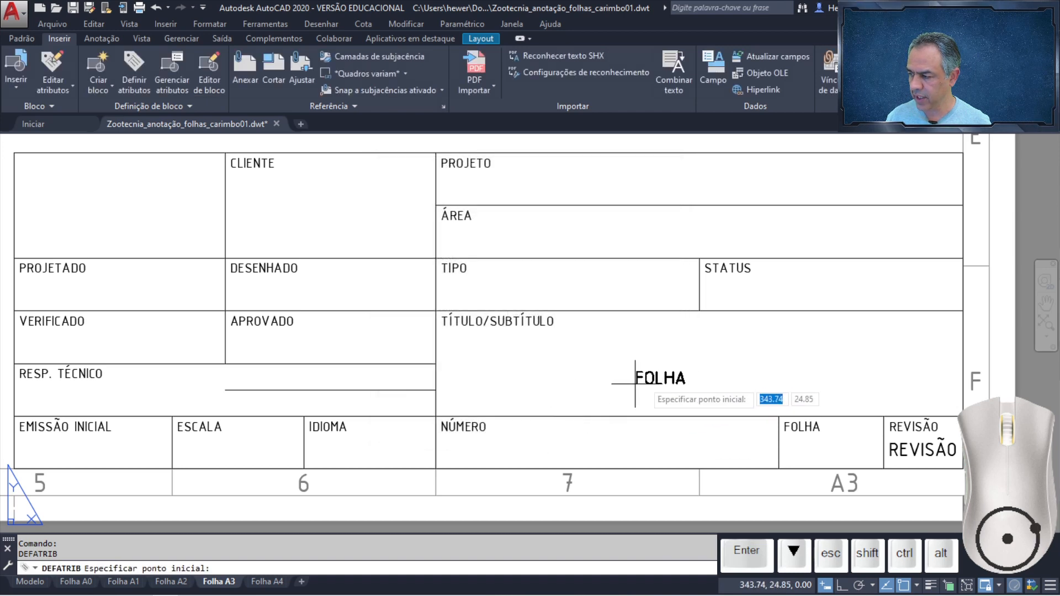
- Place the FOLHA attribute at the midpoint (MID2) between the lower-left and upper-right corners of the FOLHA cell
type("MID2")
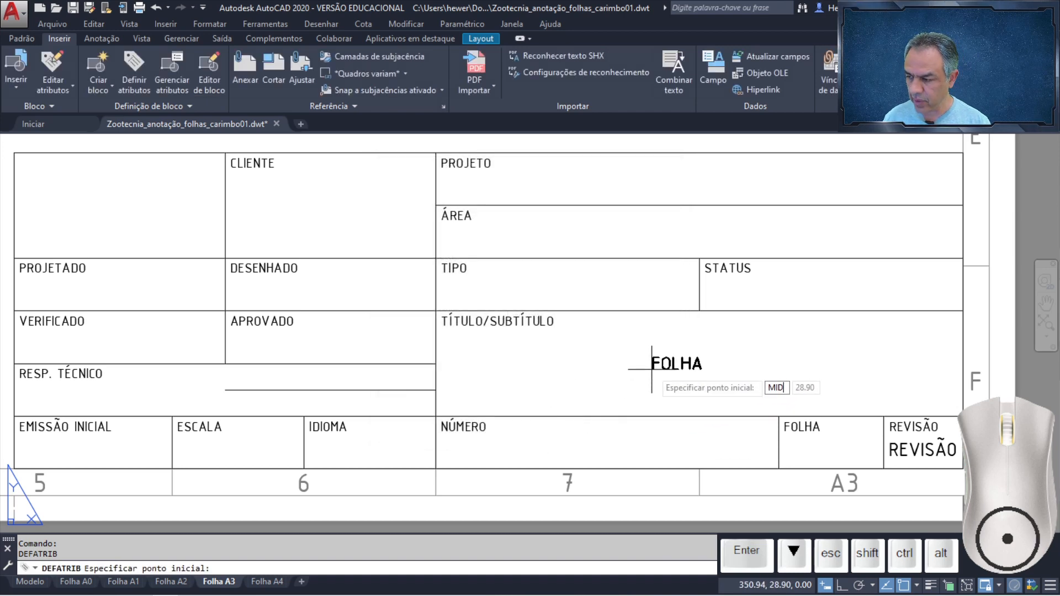
key("Return")
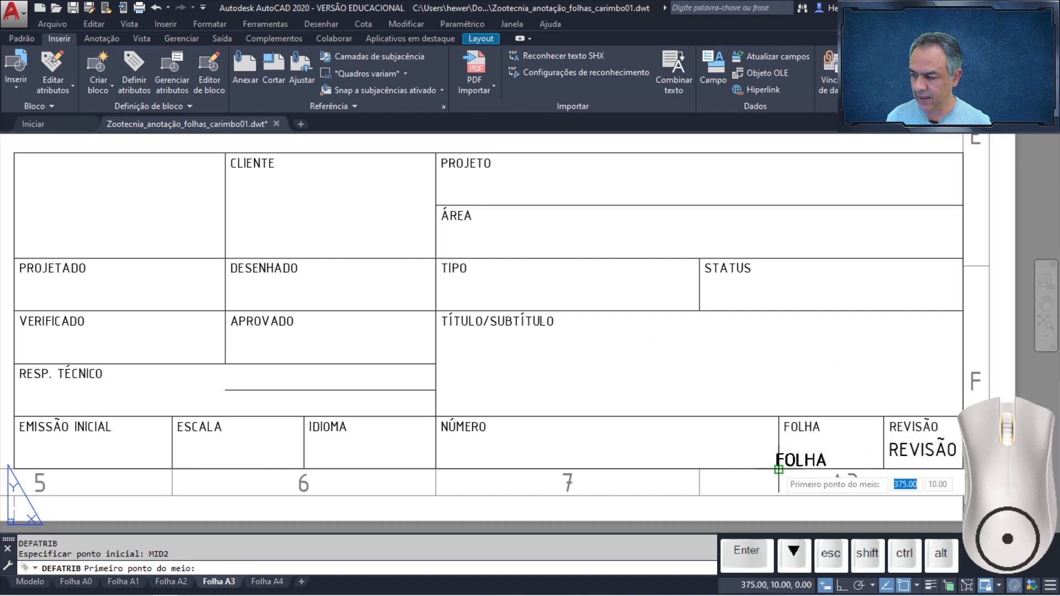
left_click(778, 469)
left_click(884, 416)
- Define a block attribute with tag NÚMERO_PROJETO, prompt NÚMERO IDENTIFICADOR DO PROJETO:, and Superior central justification
key("Return")
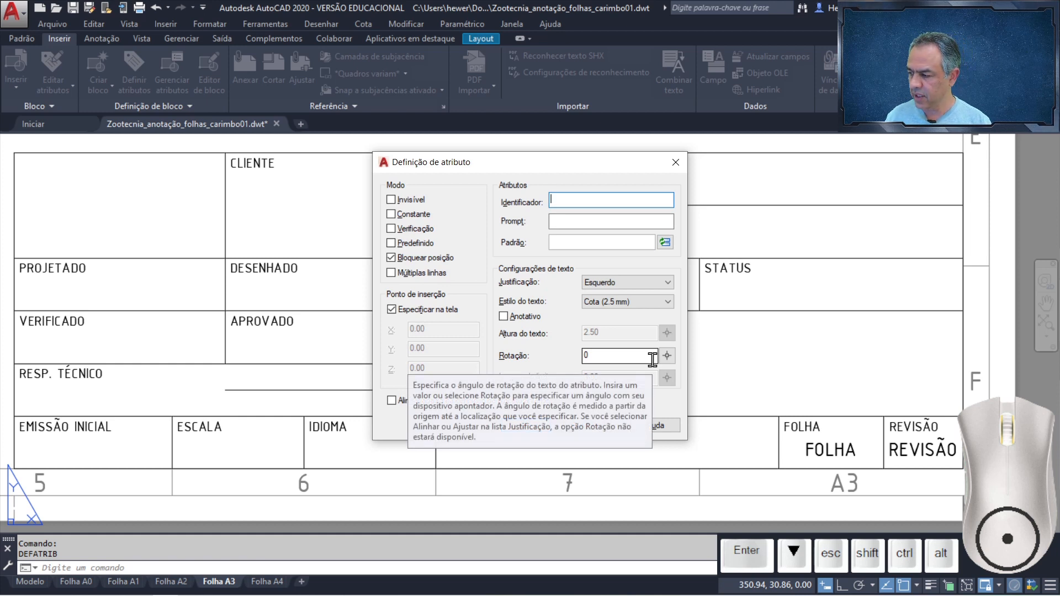
type("NÚMERO_PROJETO")
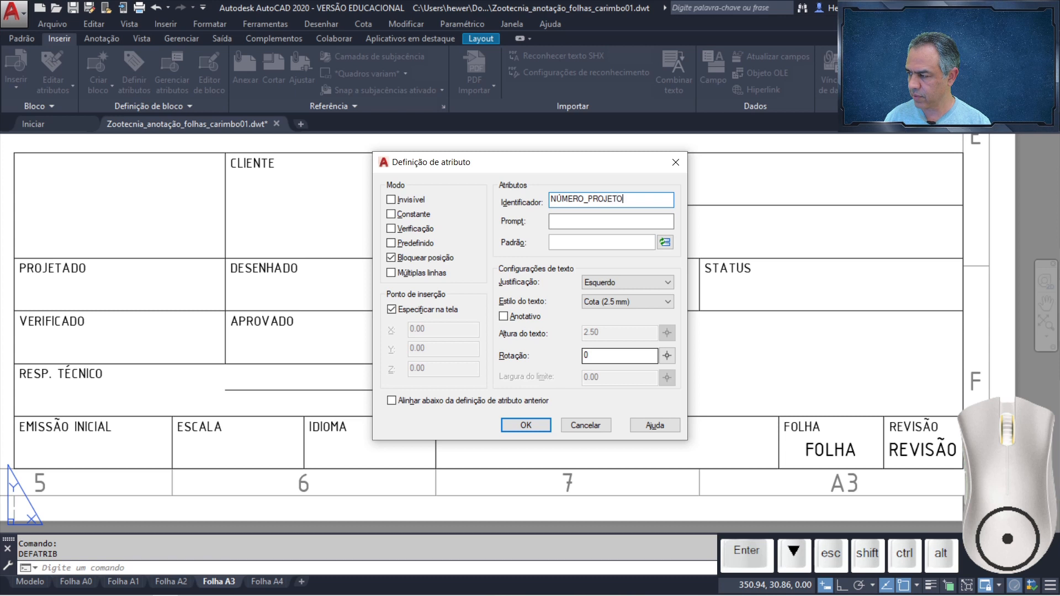
type("NÚMERO IDE")
key("BackSpace")
type("FICADOR DO ")
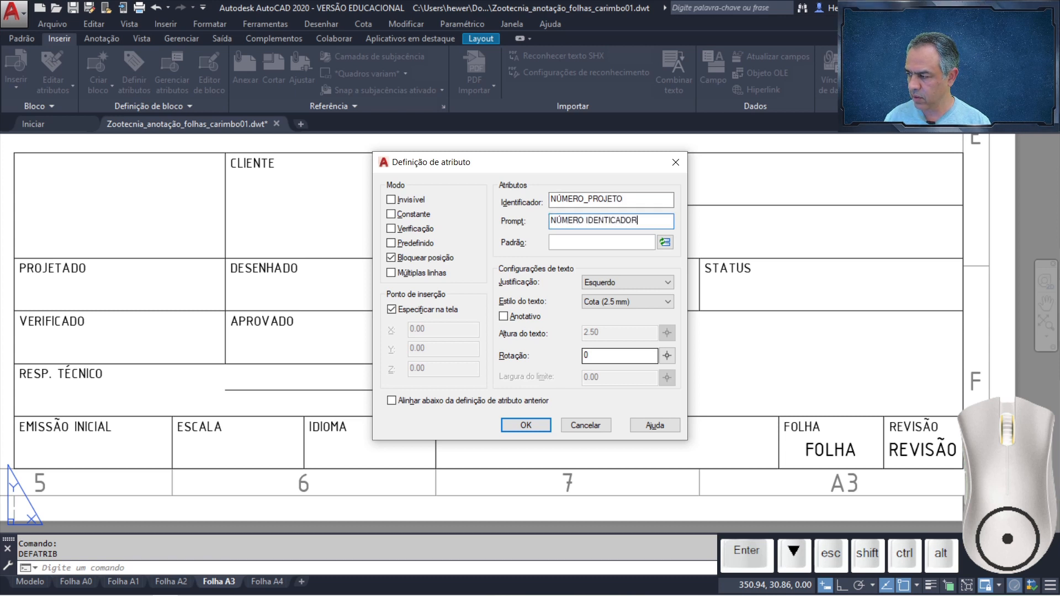
type("PROJETO:")
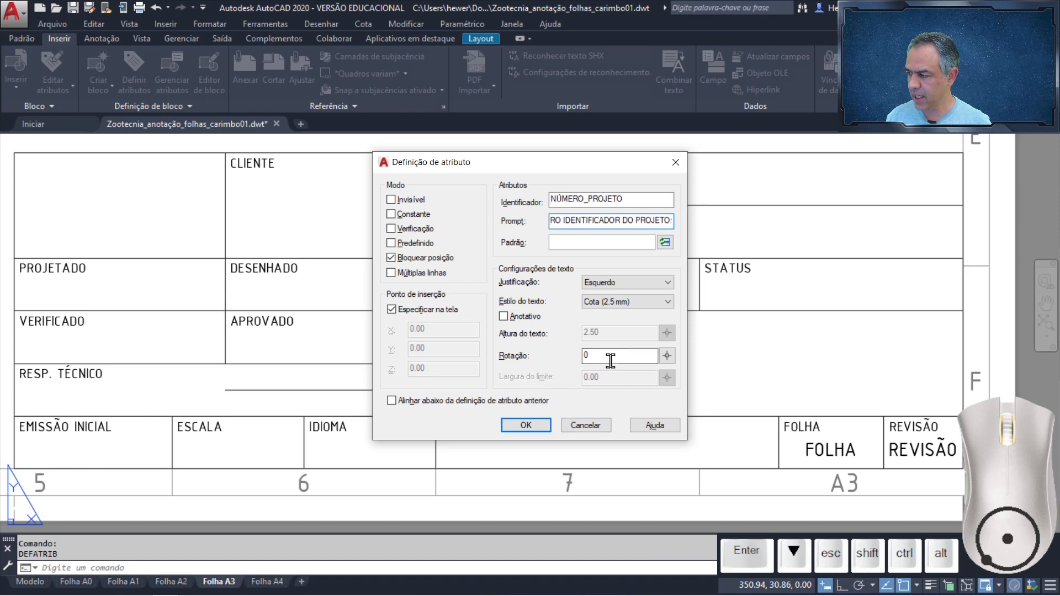
left_click(651, 284)
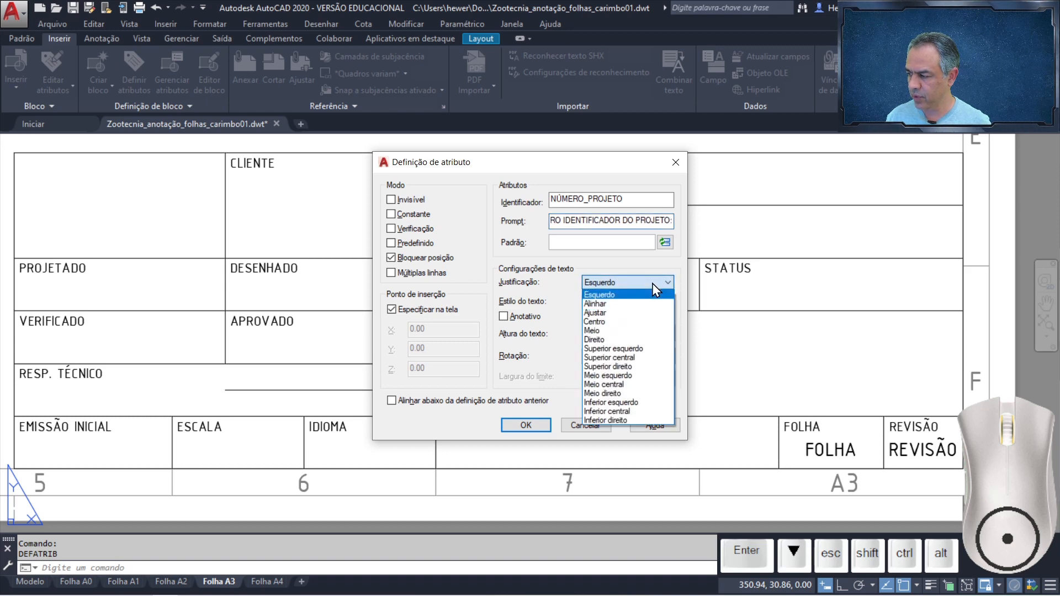
left_click(640, 358)
left_click(525, 425)
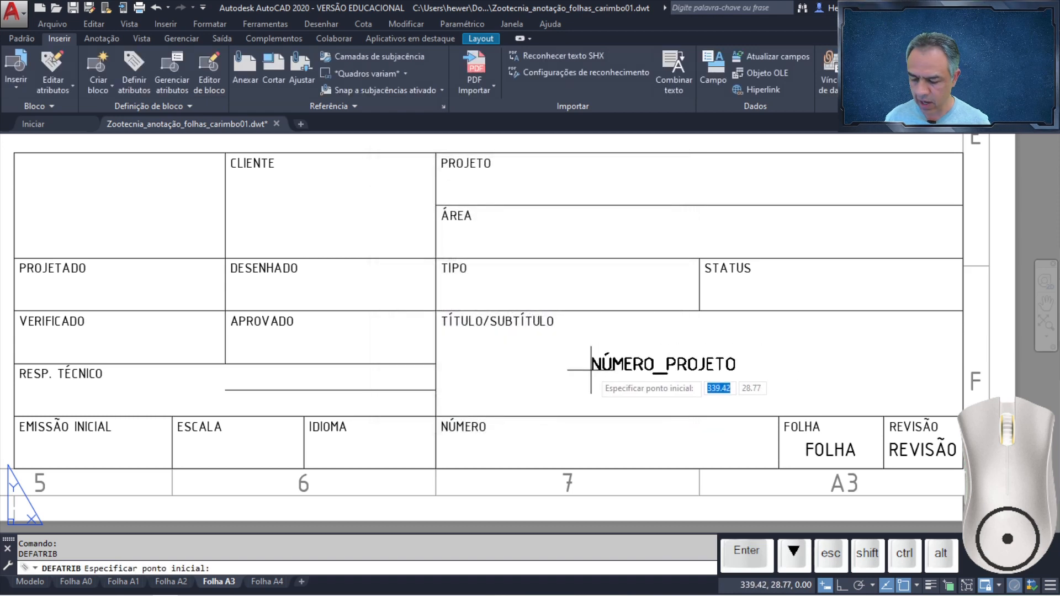
- Place the NÚMERO_PROJETO attribute at the midpoint (MID2) between the lower-left and upper-right corners of the NÚMERO cell
type("MID2")
key("Return")
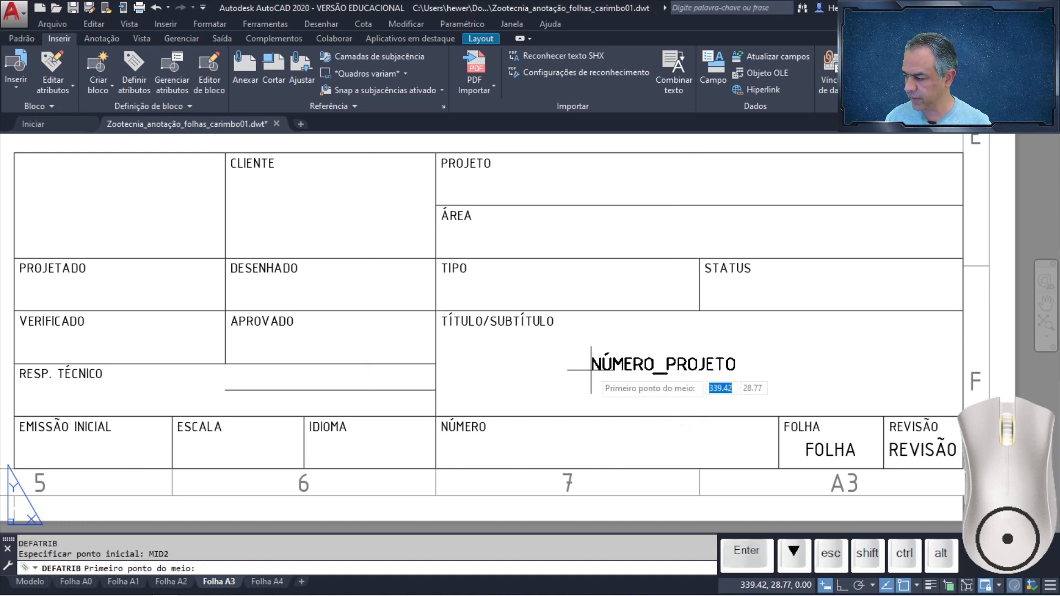
left_click(436, 466)
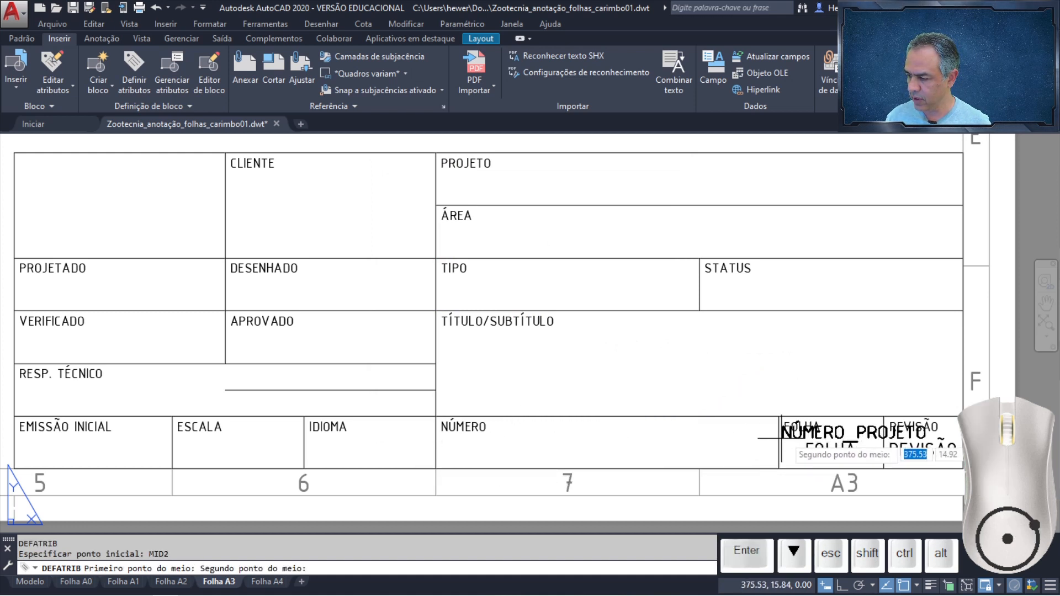
left_click(778, 415)
- Define a block attribute with tag IDIOMA, prompt IDIOMA DO PROJETO:, and Superior central justification
key("Return")
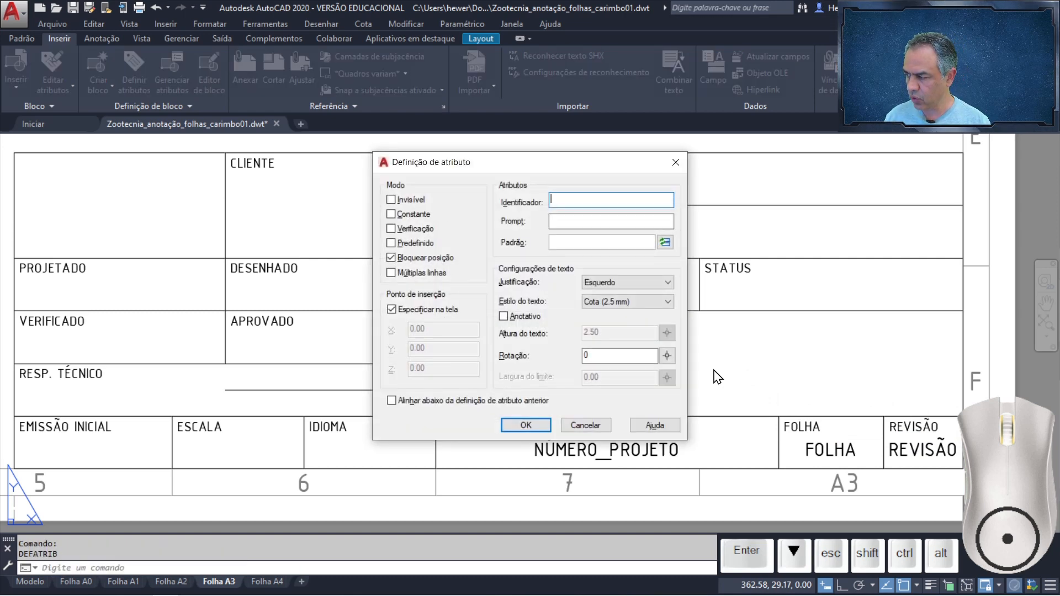
type("I")
type("IDIO")
type("MA DO PROJETO:")
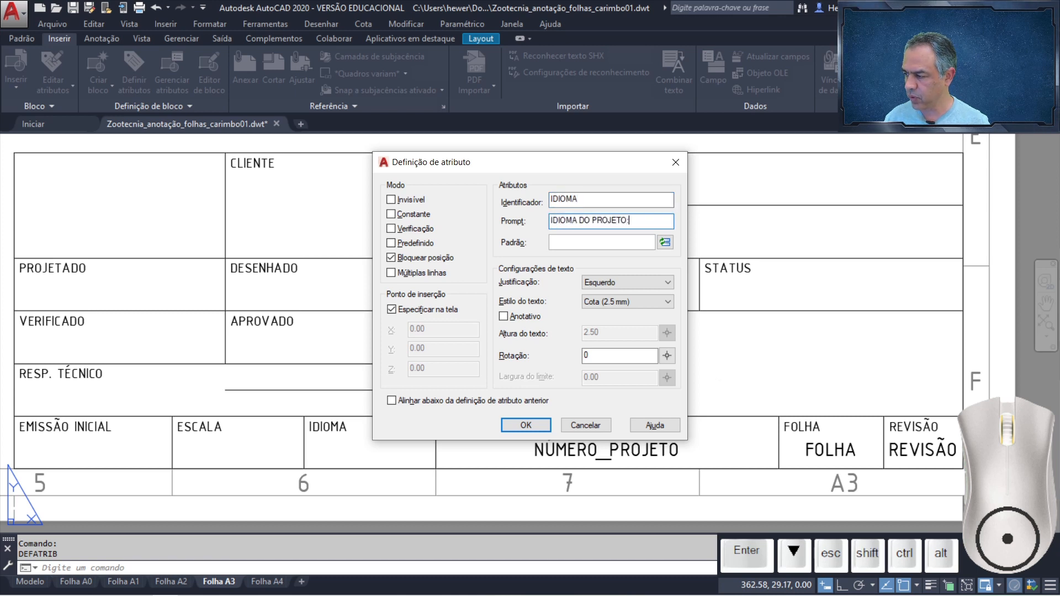
left_click(635, 283)
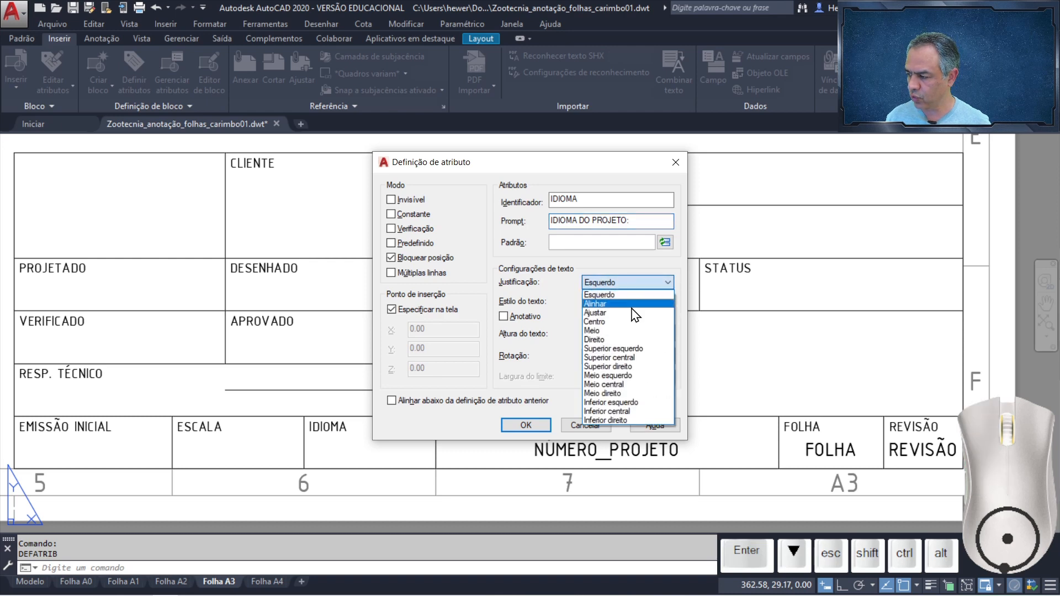
left_click(632, 360)
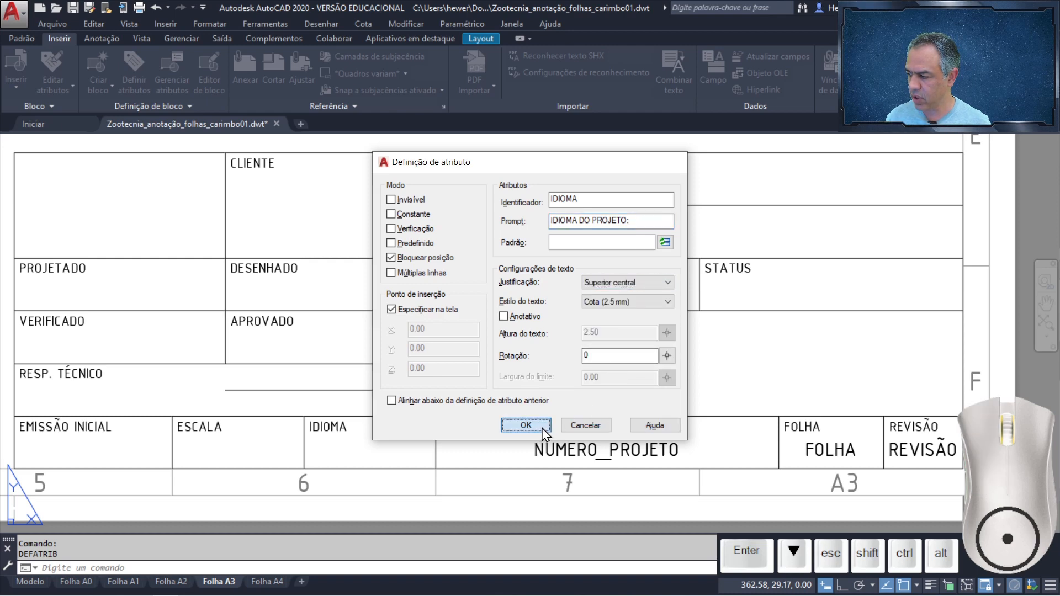
left_click(526, 425)
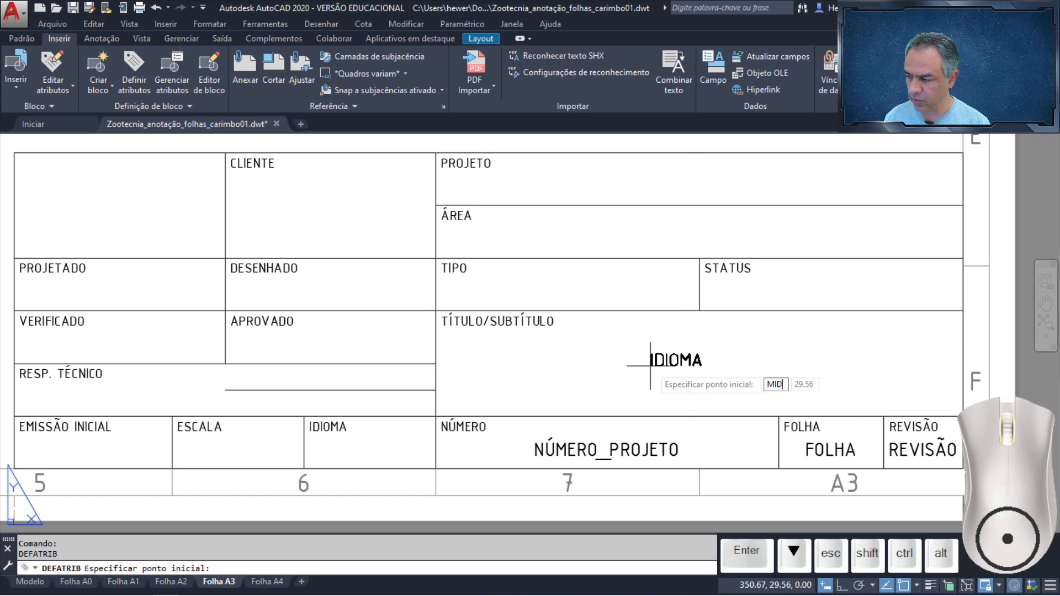
- Place the IDIOMA attribute at the midpoint (MID2) between the lower-left and upper-right corners of the IDIOMA cell
type("MID2")
key("Return")
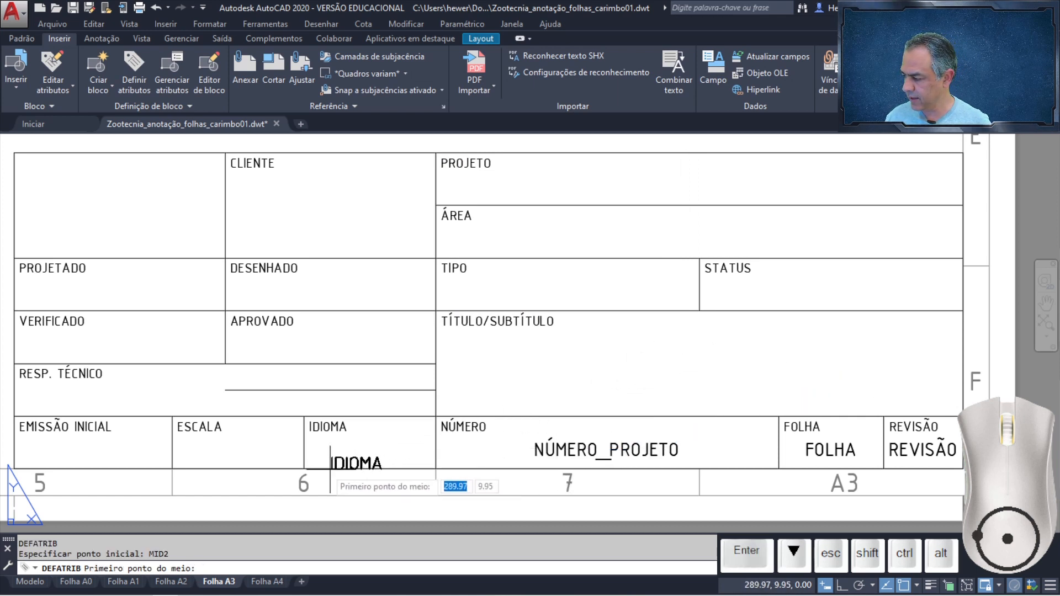
left_click(303, 469)
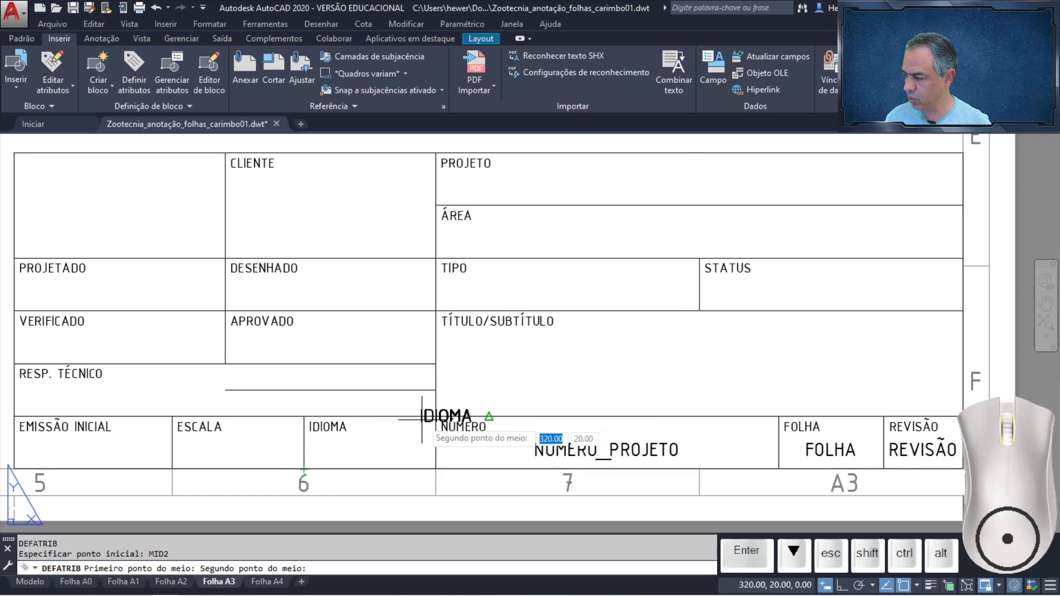
left_click(430, 418)
- Define a block attribute with tag ESCALA, prompt ESCALA DO PROJETO:, and Superior central justification
key("Return")
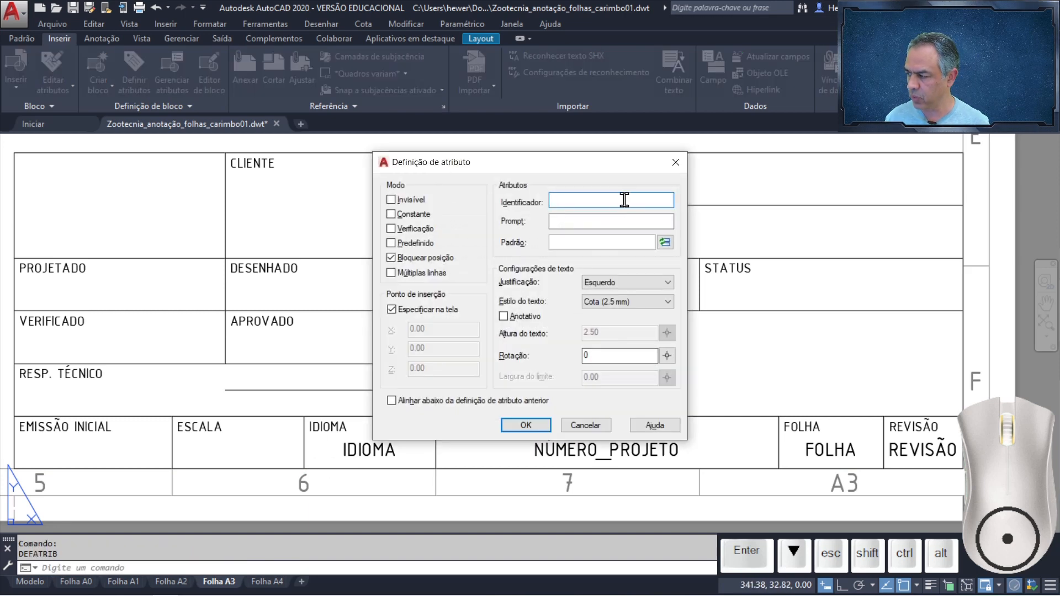
type("ESCALA")
key("Tab")
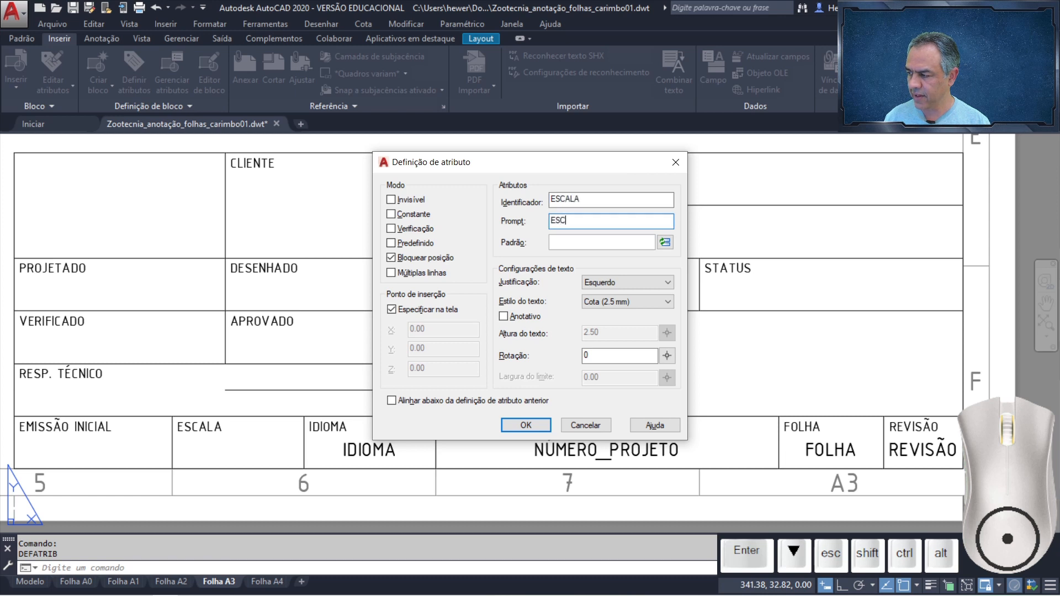
type("ESCALA DO PROJETO:")
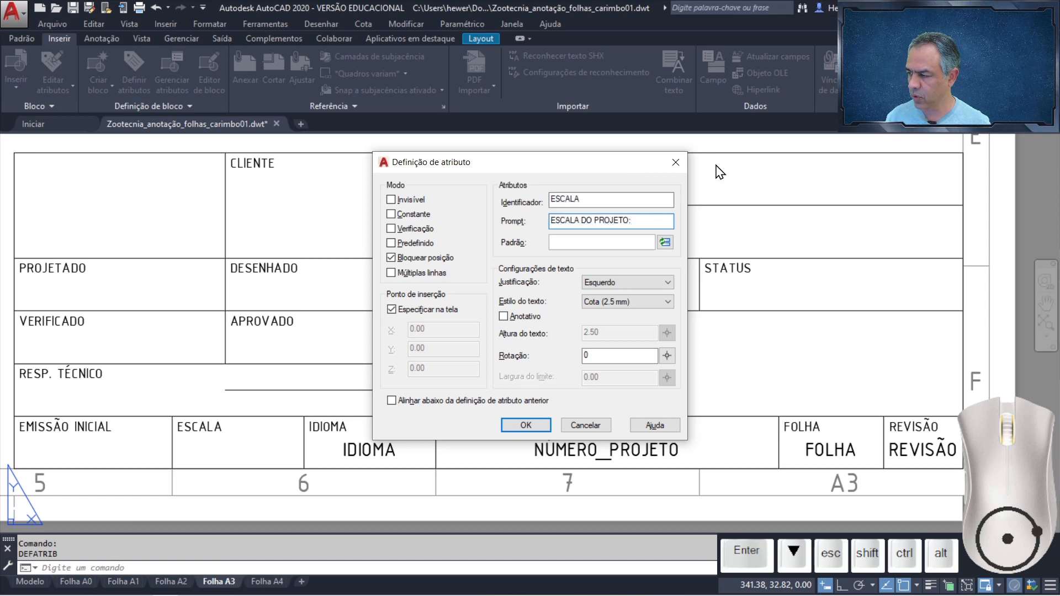
left_click(638, 284)
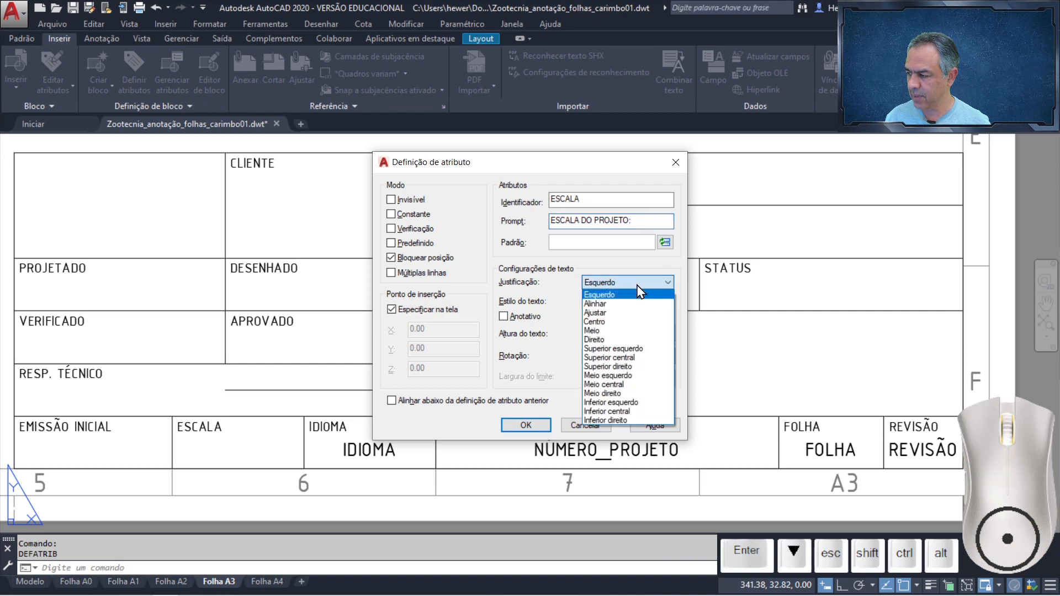
left_click(634, 358)
left_click(526, 423)
- Place the ESCALA attribute at the midpoint (MID2) between the lower-left and upper-right corners of the ESCALA cell
type("MID2")
key("Return")
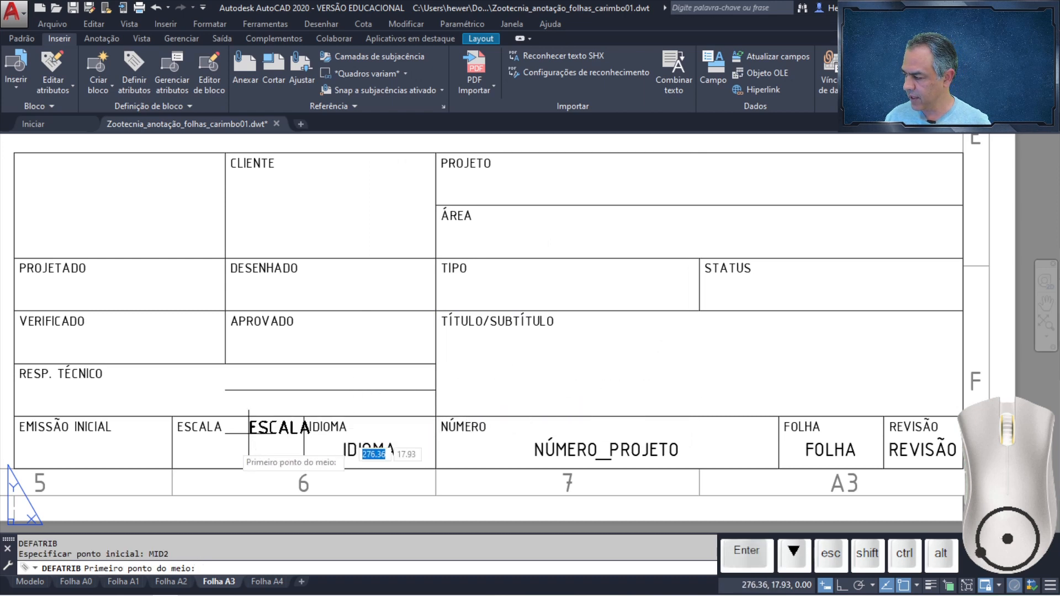
left_click(172, 468)
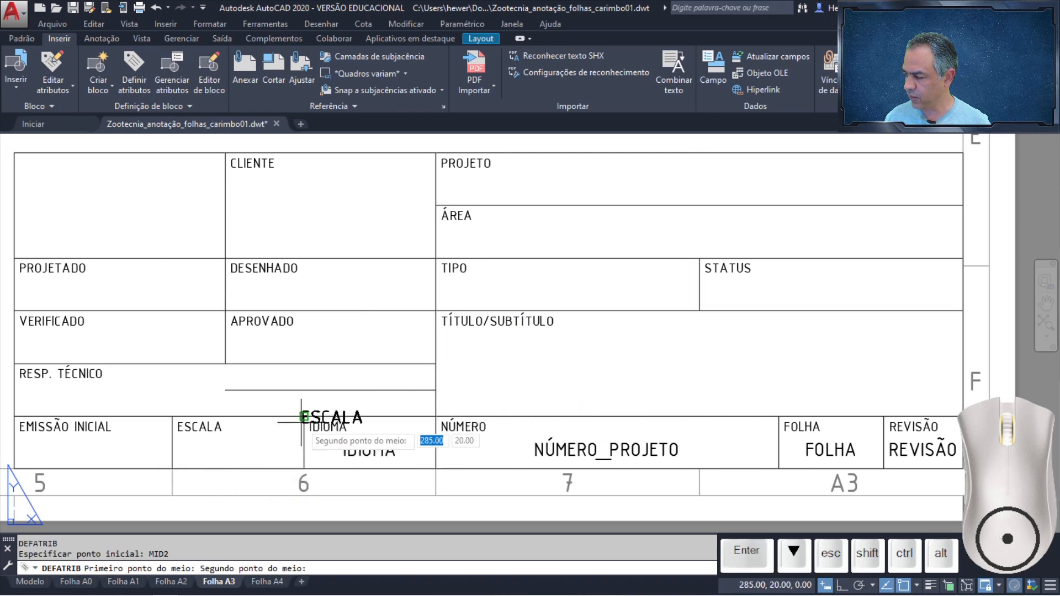
left_click(303, 416)
- Define a block attribute with tag DATA, prompt DATA DA EMISSÃO INCIAL:, and Superior central justification
key("Return")
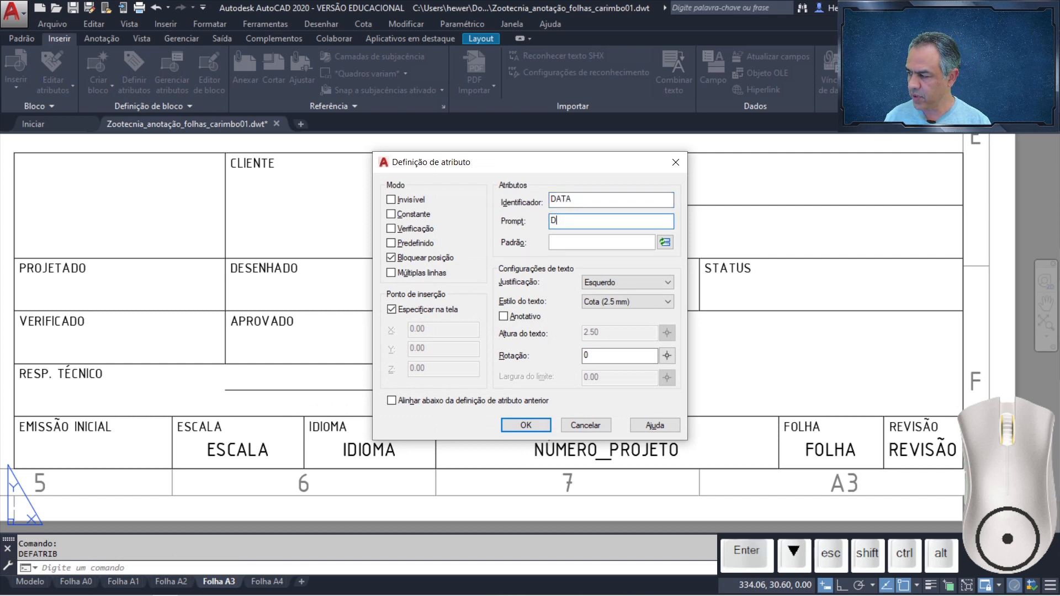
type("DA EM")
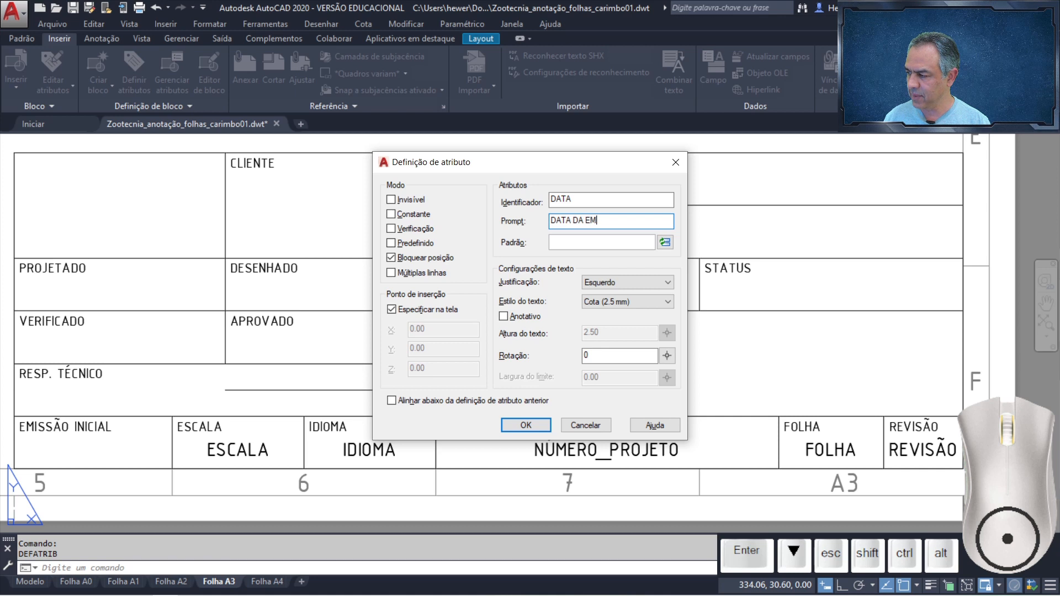
type("ISSÃO INCIAL:")
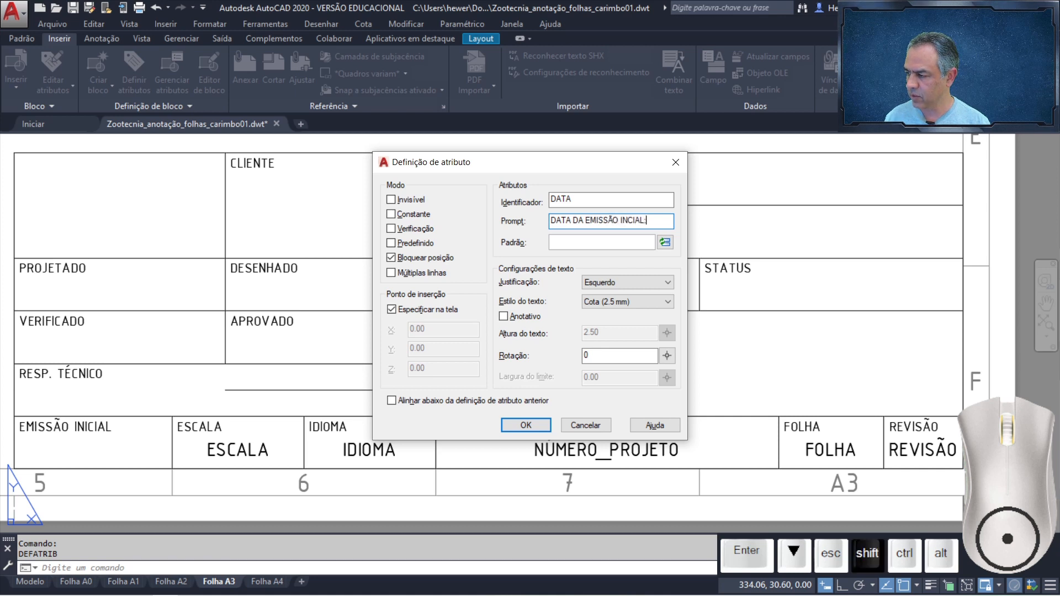
left_click(630, 282)
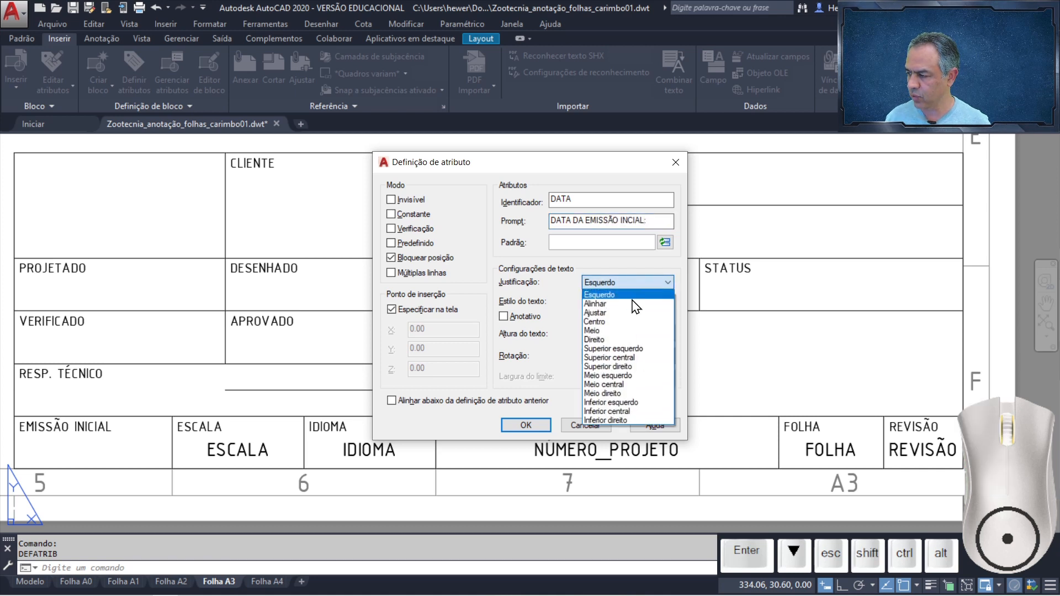
left_click(640, 358)
left_click(525, 425)
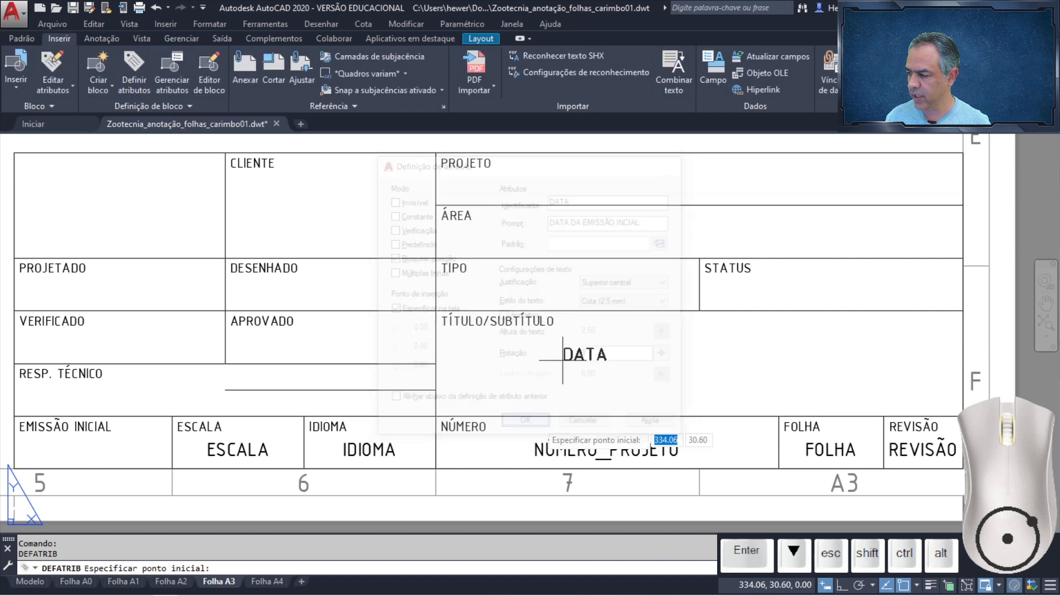
- Place the DATA attribute at the midpoint (MID2) between the lower-left and upper-right corners of the EMISSÃO INICIAL cell
type("mid2")
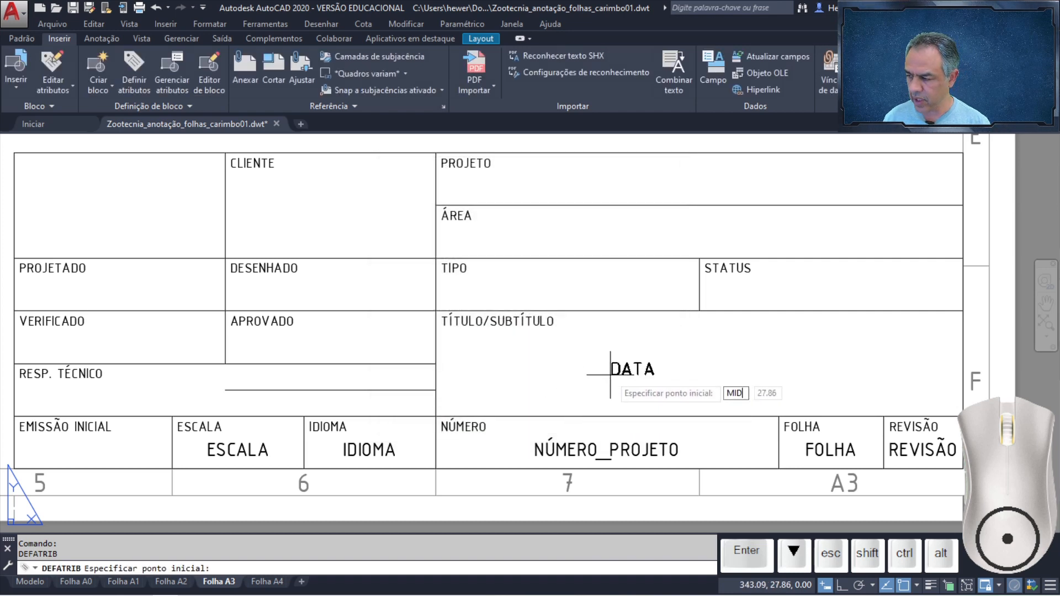
key("Return")
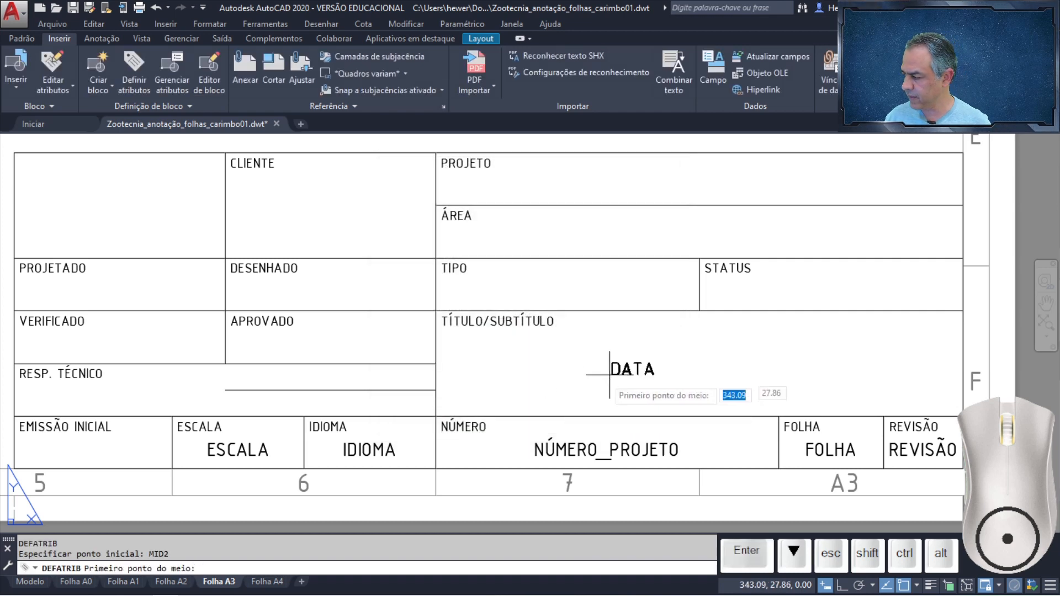
left_click(14, 469)
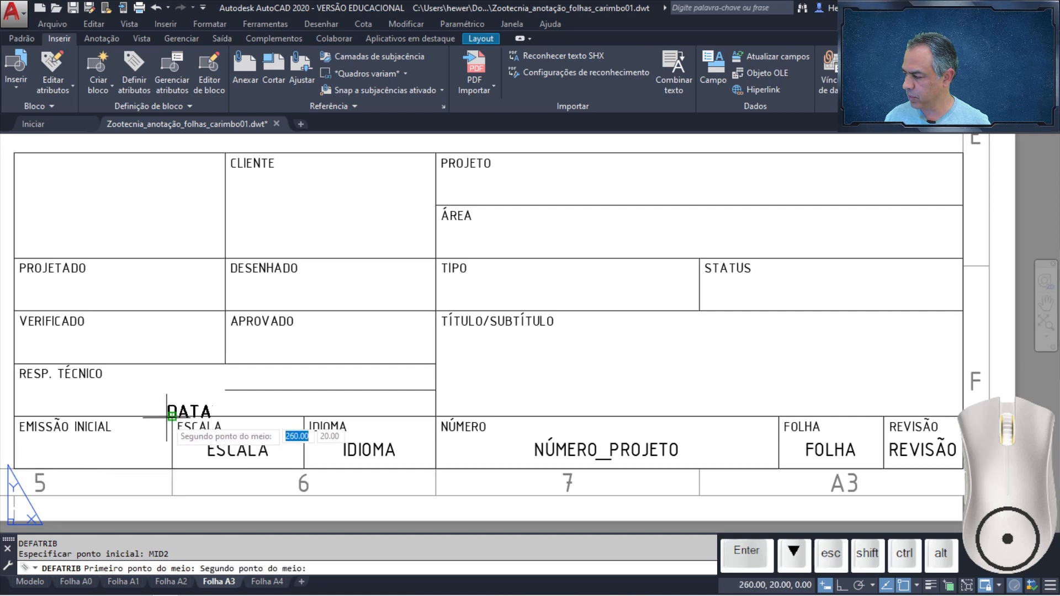
left_click(171, 416)
- Define a block attribute with tag SUBTÍTULO_DESENHO, prompt SUBTÍTULO DO DESENHO:, and Meio central justification
key("Return")
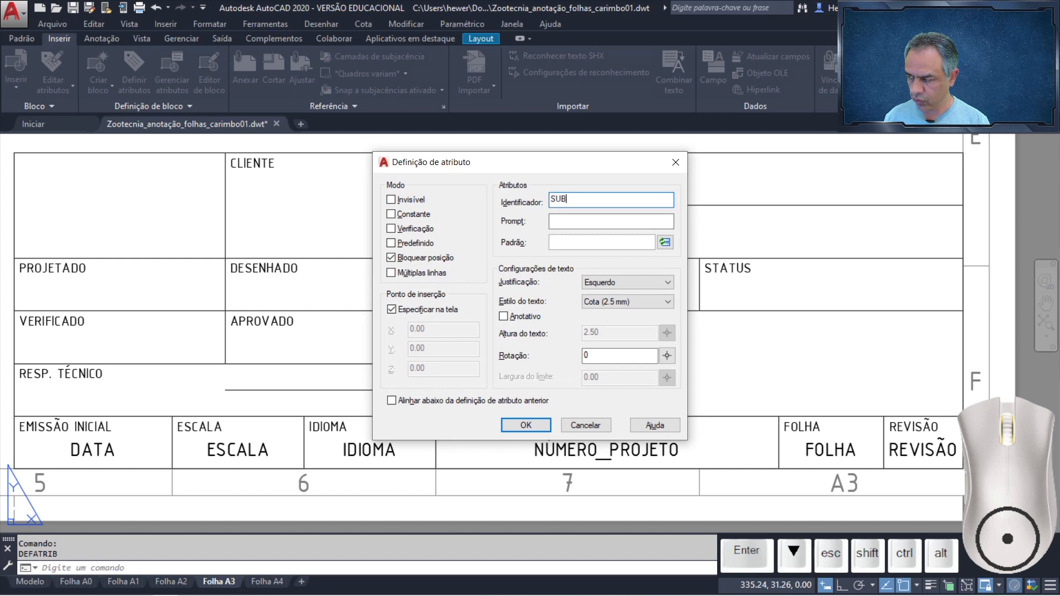
type("SUBTÍTULO_DESENHO")
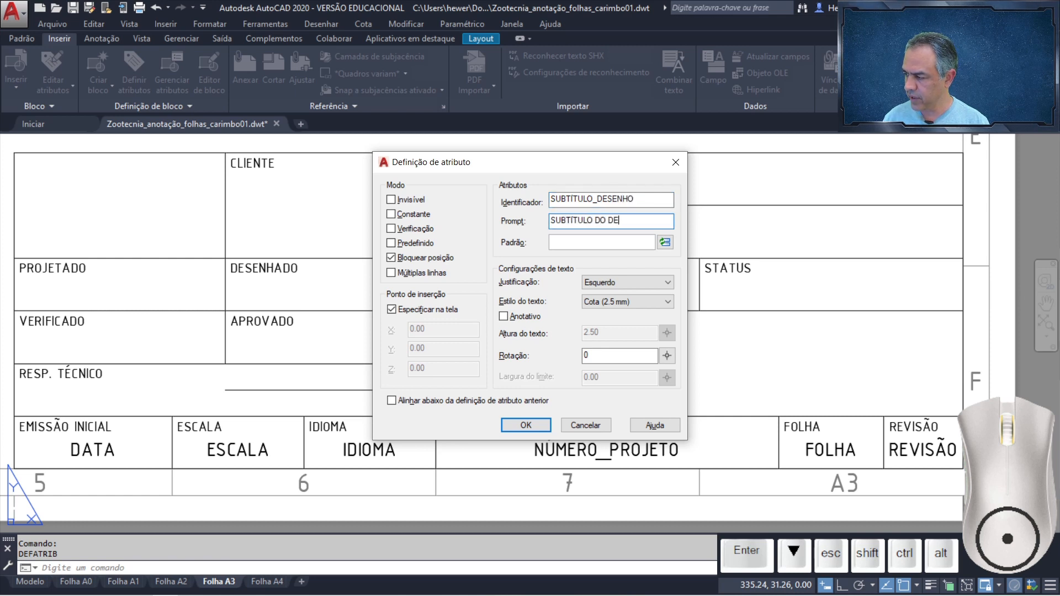
type(":")
left_click(651, 291)
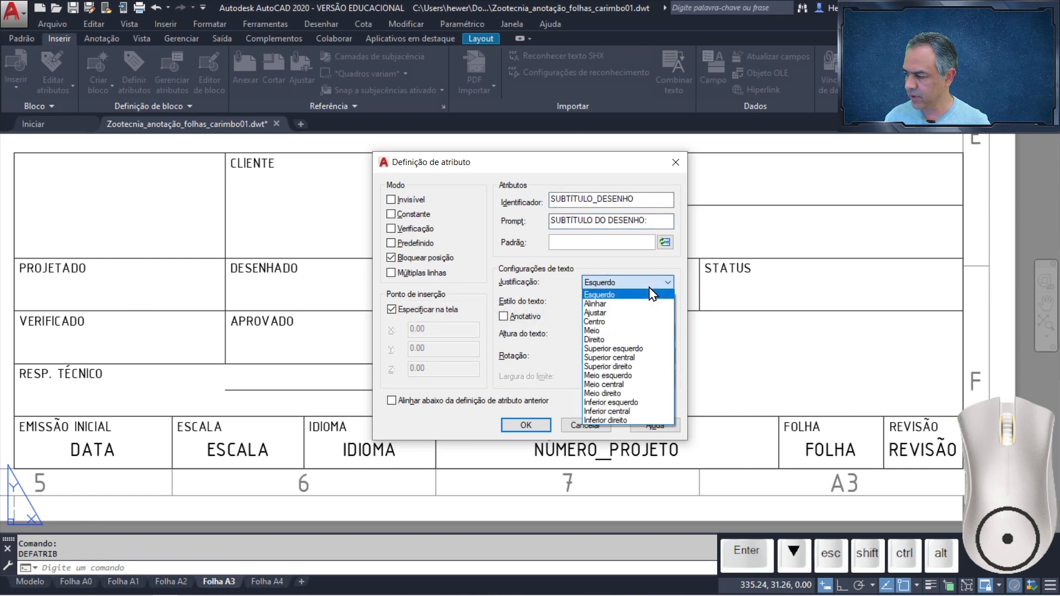
left_click(634, 385)
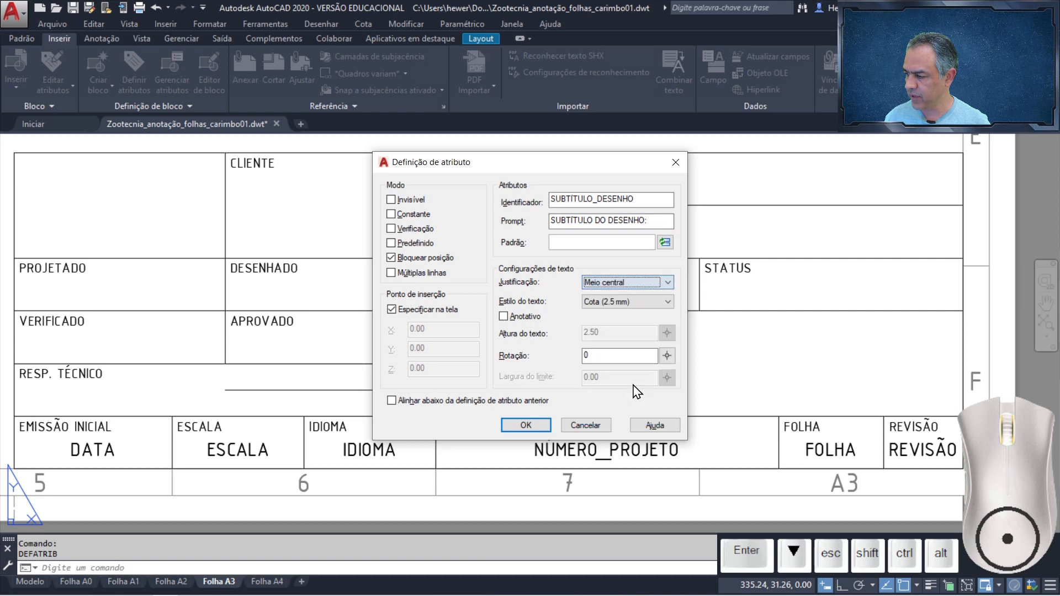
left_click(526, 426)
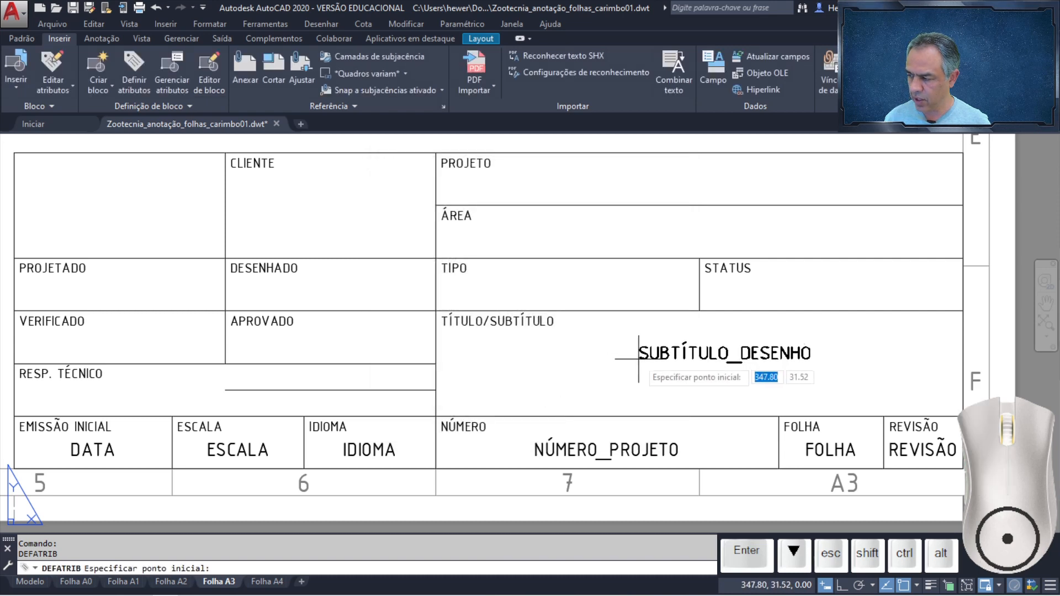
- Place the SUBTÍTULO_DESENHO attribute at the midpoint (MID2) between points on the left and right edges of the TÍTULO/SUBTÍTULO cell
type("mid2")
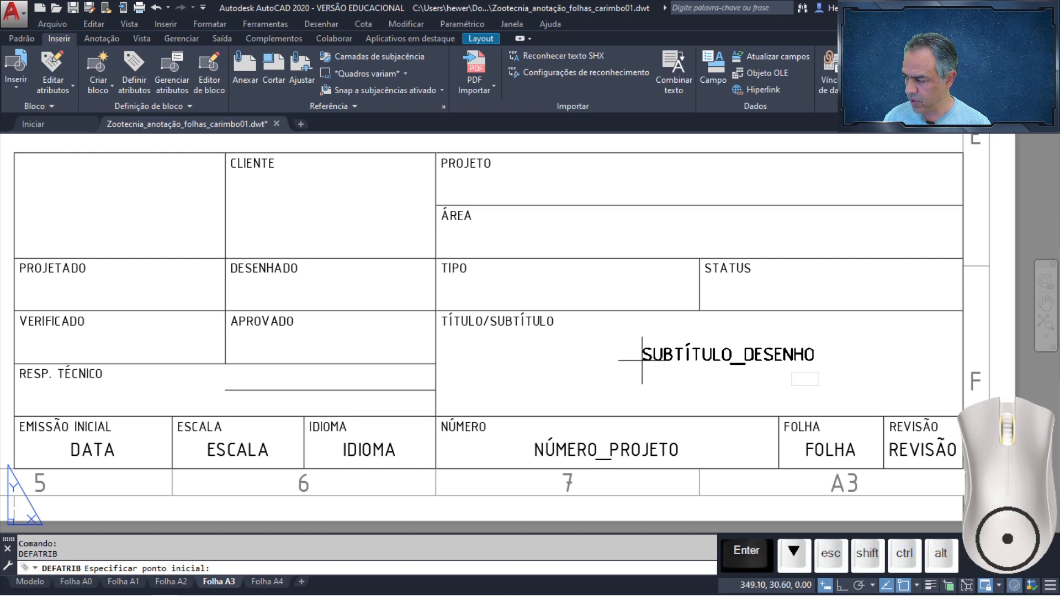
key("Return")
left_click(436, 385)
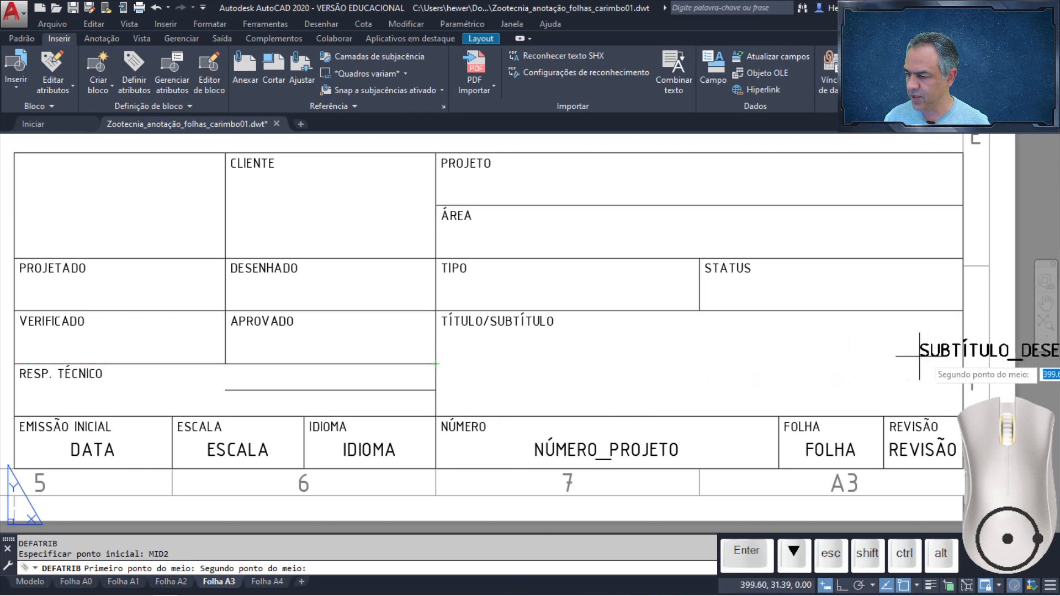
left_click(963, 364)
- Define a block attribute with tag TÍTULO_DESENHO, prompt TÍTULO DO DESENHO:, and Inferior central justification
key("Return")
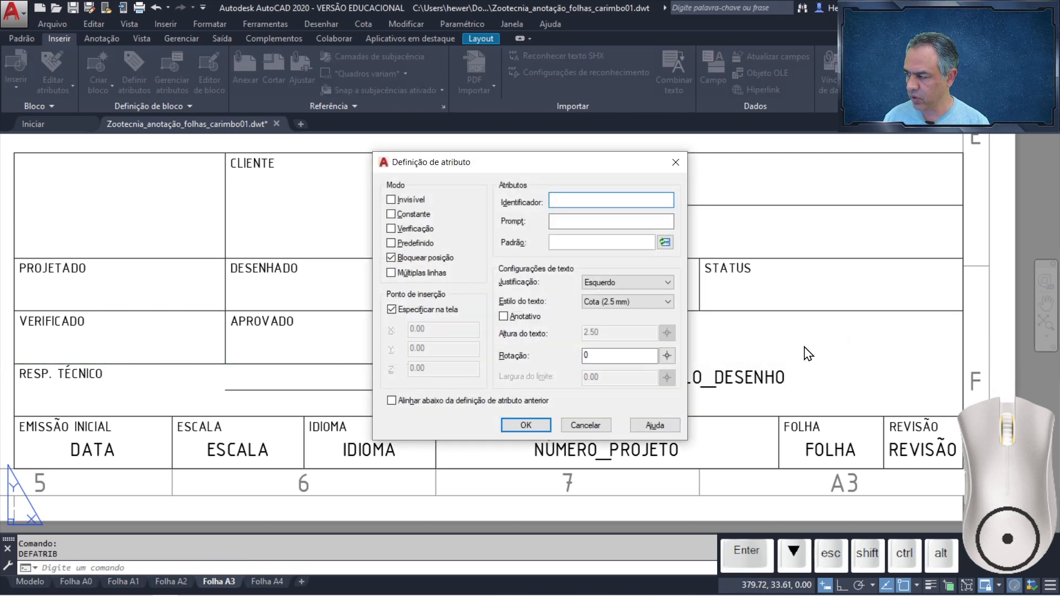
type("TÍTULO_DESENHO")
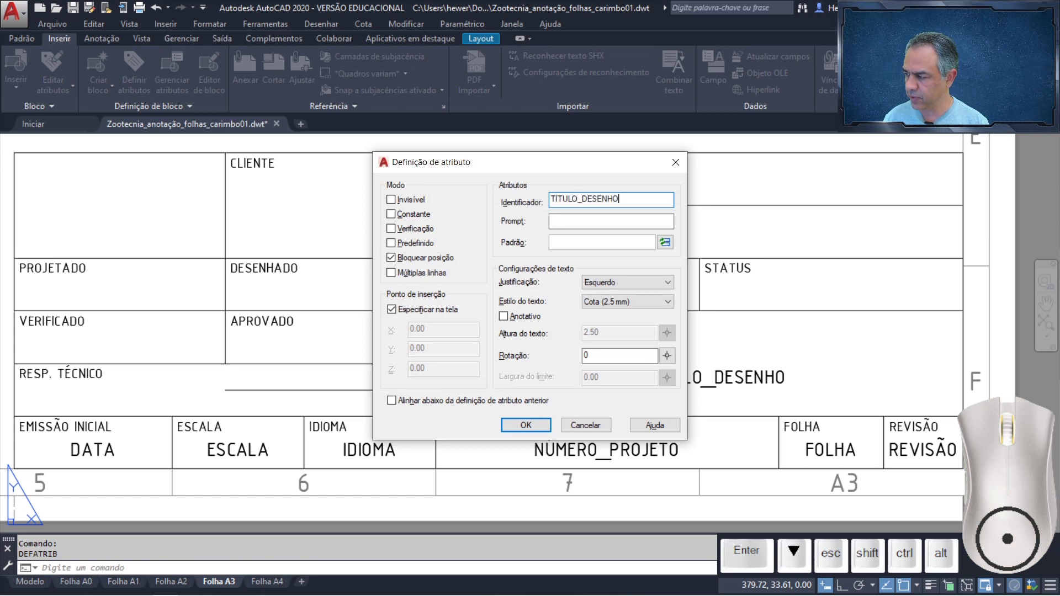
key("Tab")
type("TÍTULO DO DESENHO:")
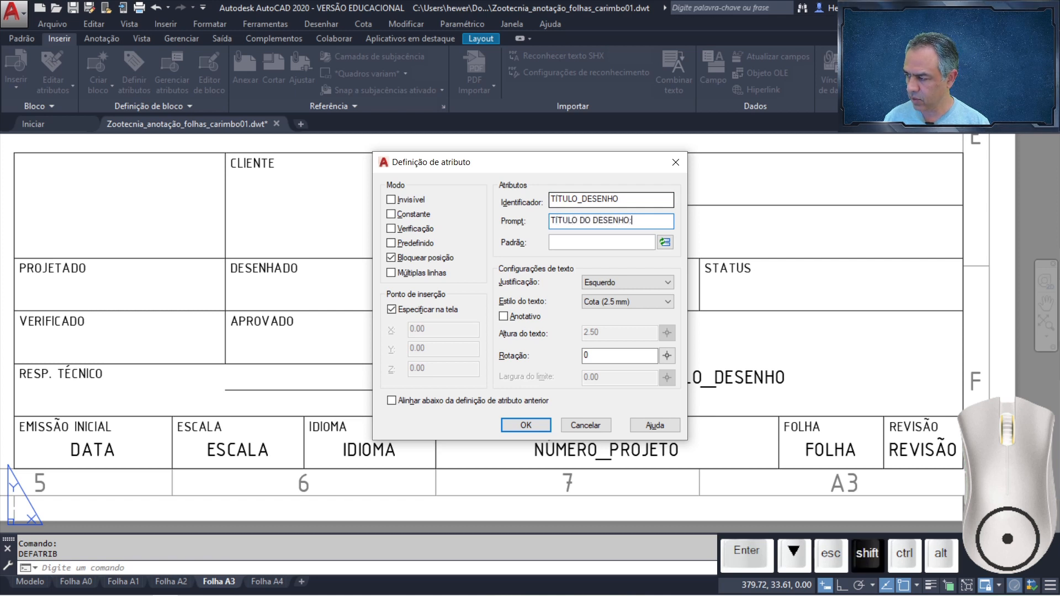
left_click(619, 280)
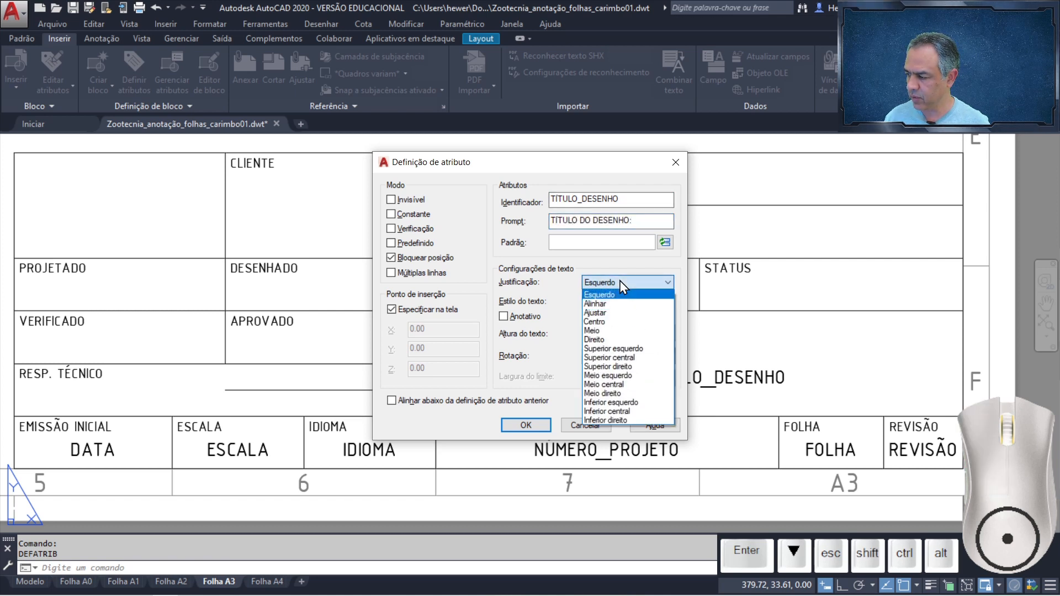
left_click(633, 411)
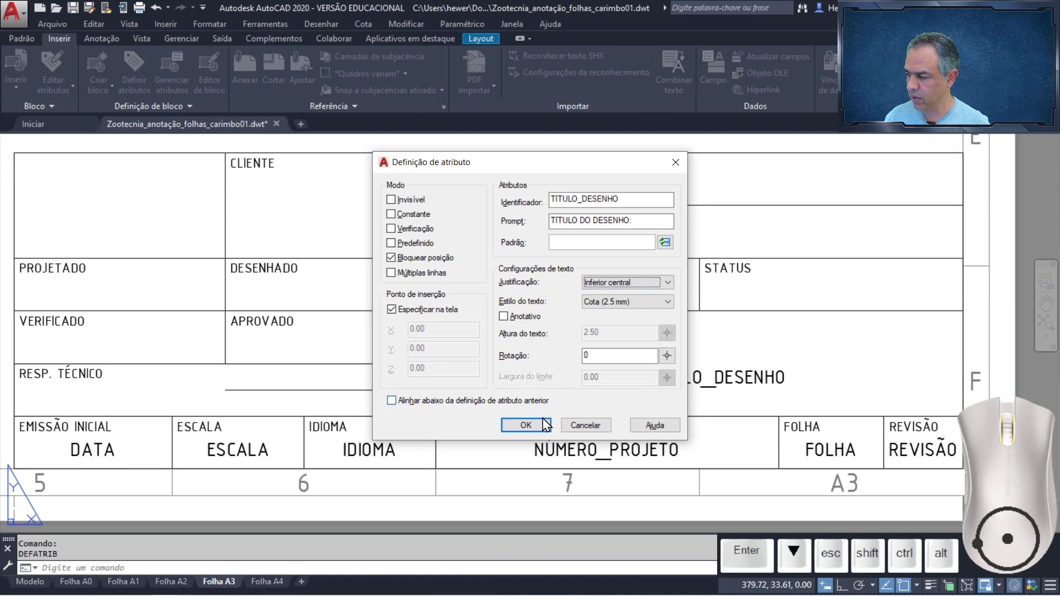
left_click(526, 426)
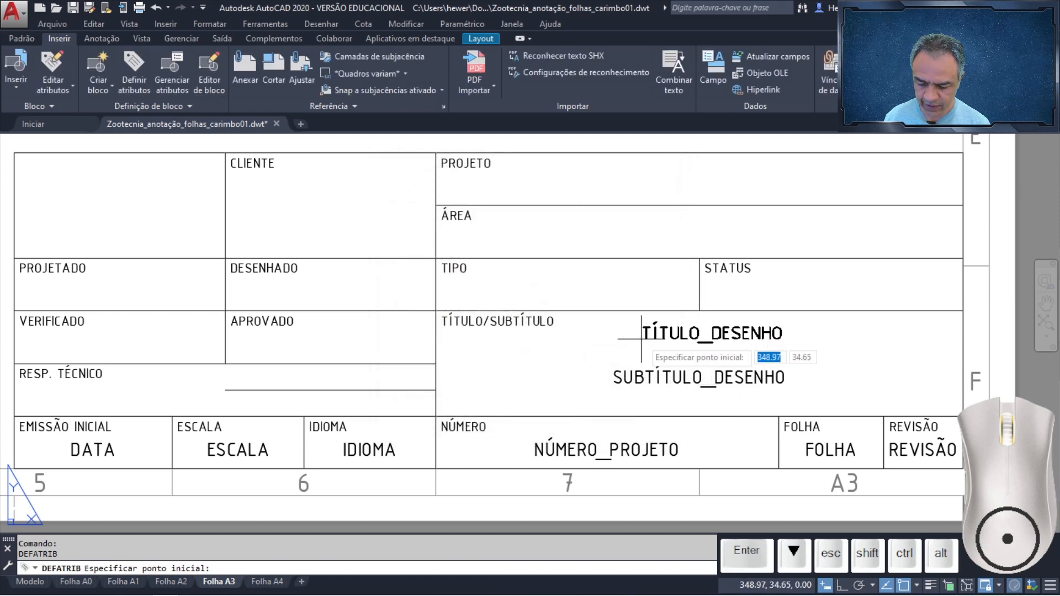
- Place the TÍTULO_DESENHO attribute at the midpoint (MID2) between the TÍTULO/SUBTÍTULO cell's left and right edges, level with the RESP. TÉCNICO cell's upper line
type("MID2")
key("Return")
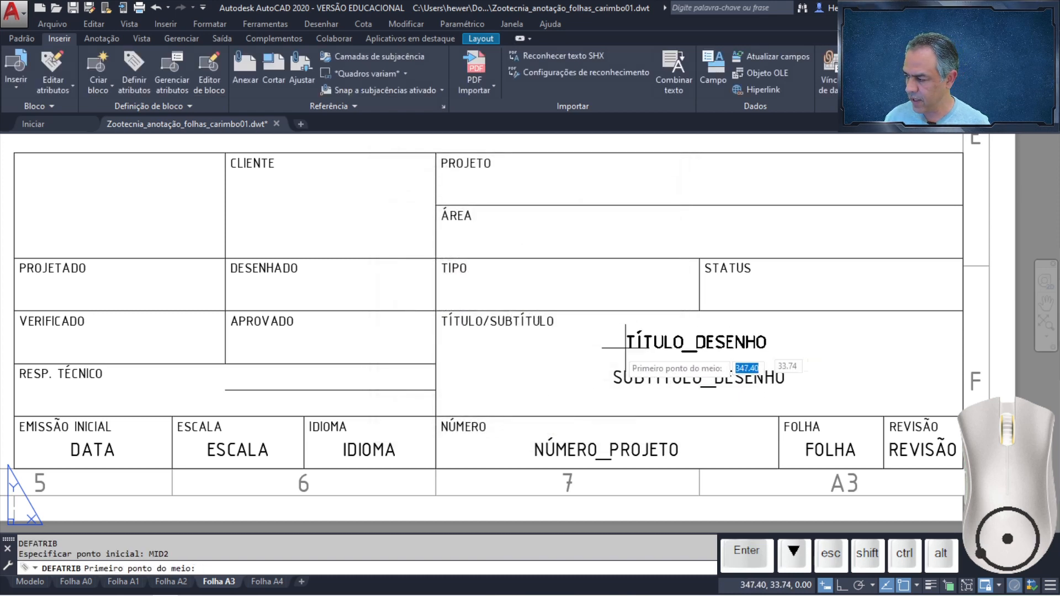
left_click(436, 364)
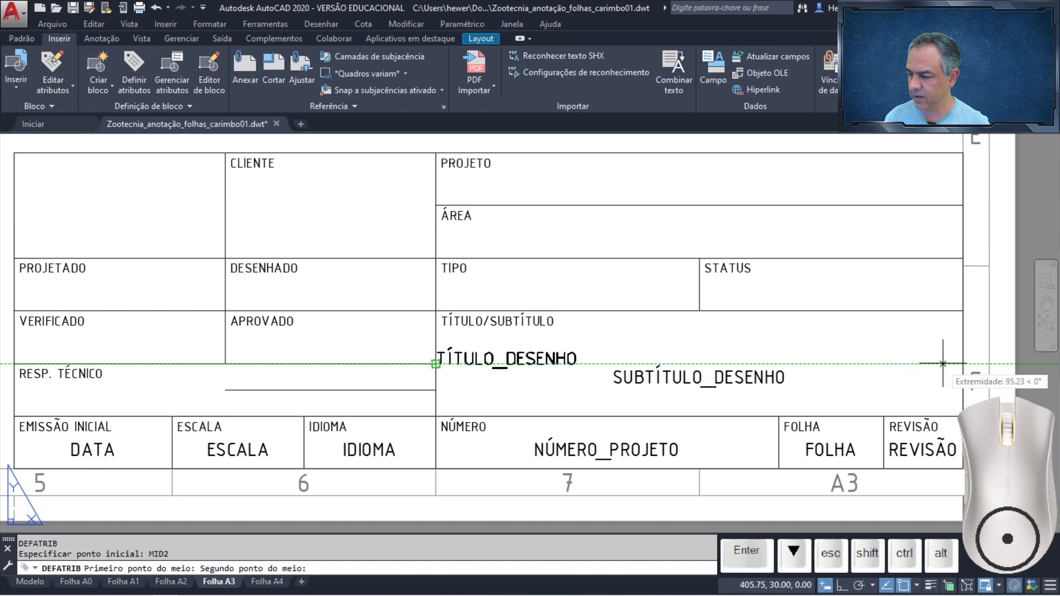
left_click(962, 364)
- Define a block attribute with tag STATUS_DESENHO, prompt STATUS DO DESENHO:, and Superior central justification
key("Return")
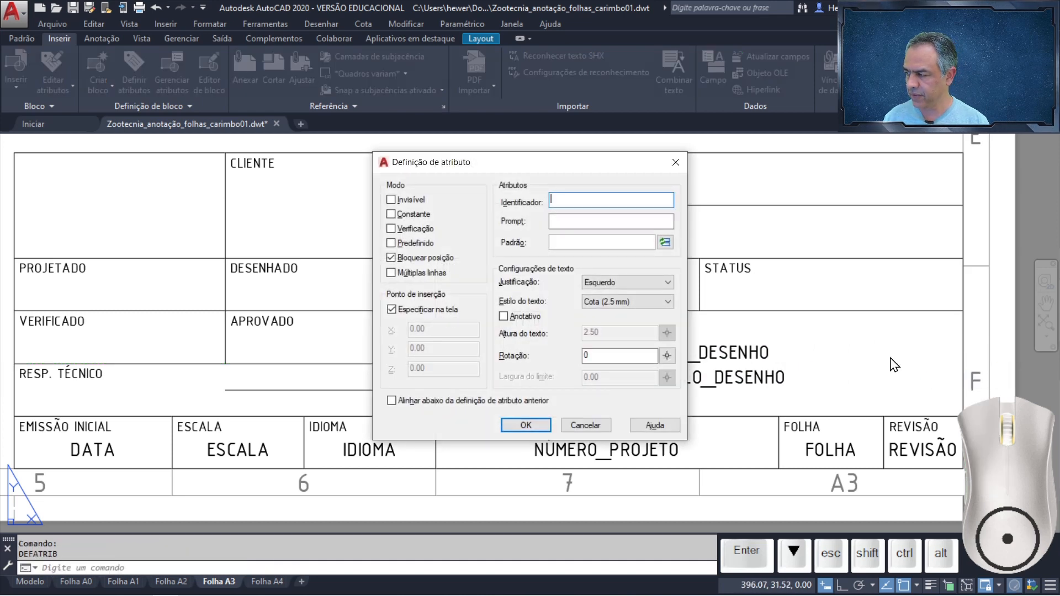
type("STATUS_")
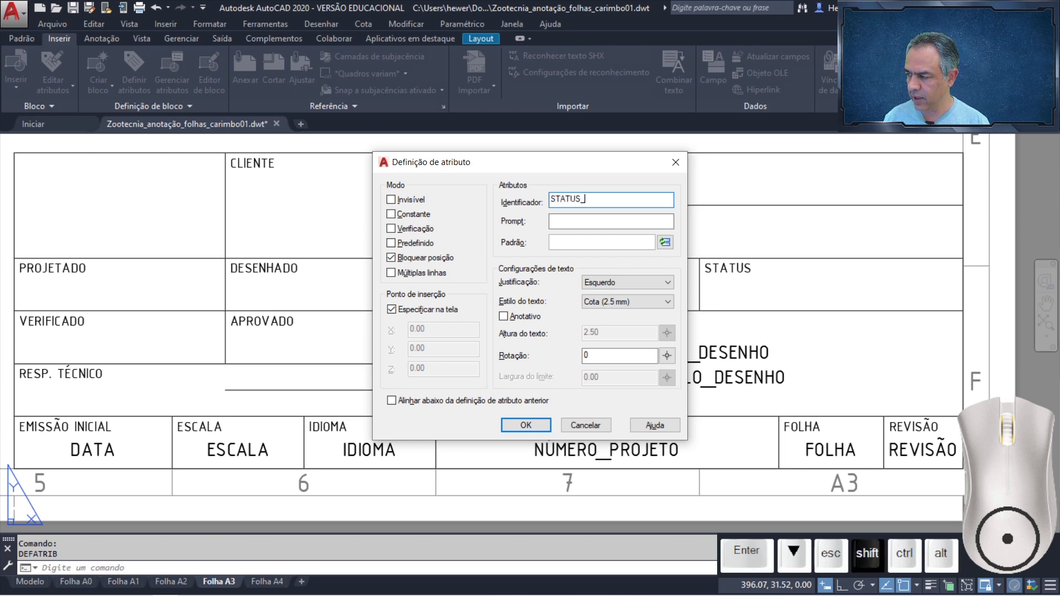
type("DESENHO")
key("Tab")
type("S")
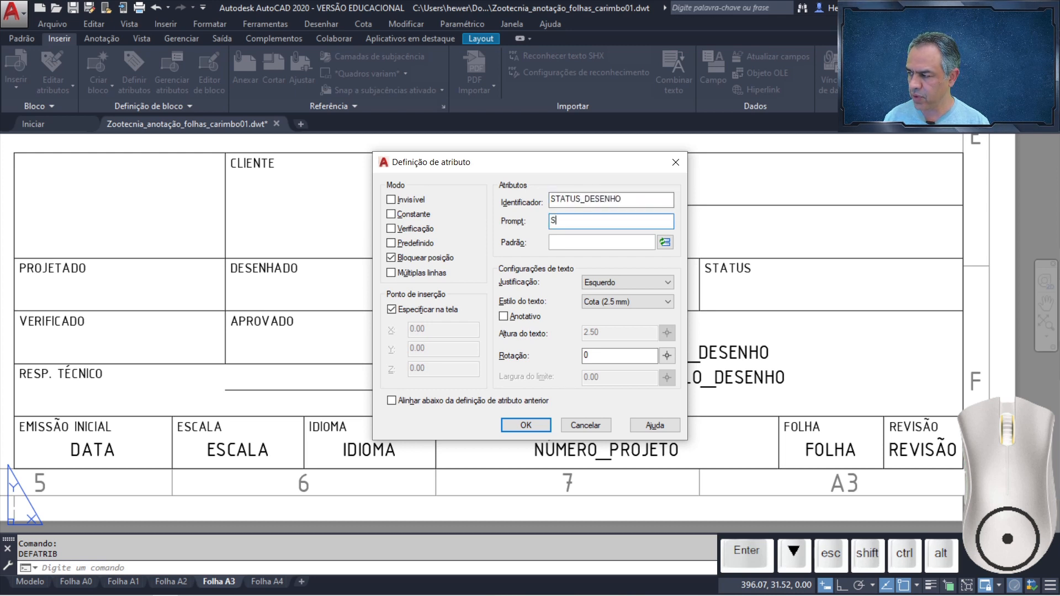
type("TATUS DO D")
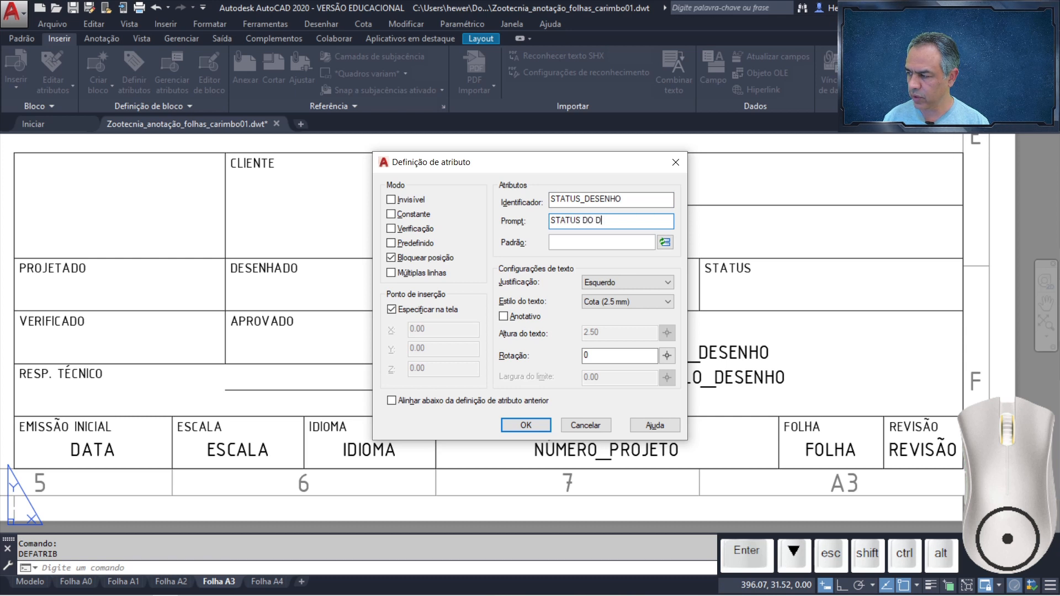
type("ESENHO:")
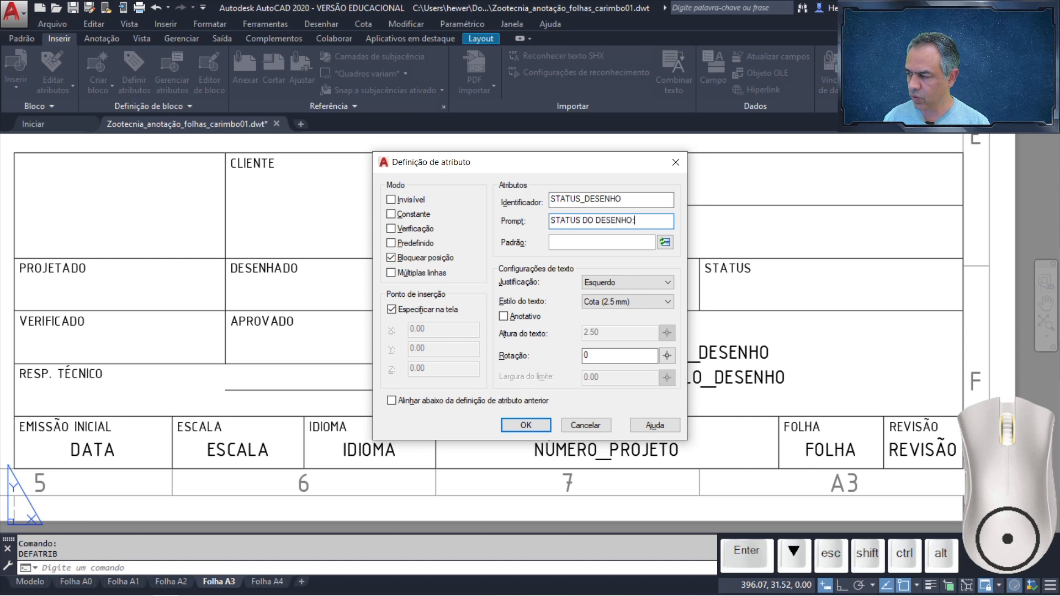
left_click(652, 283)
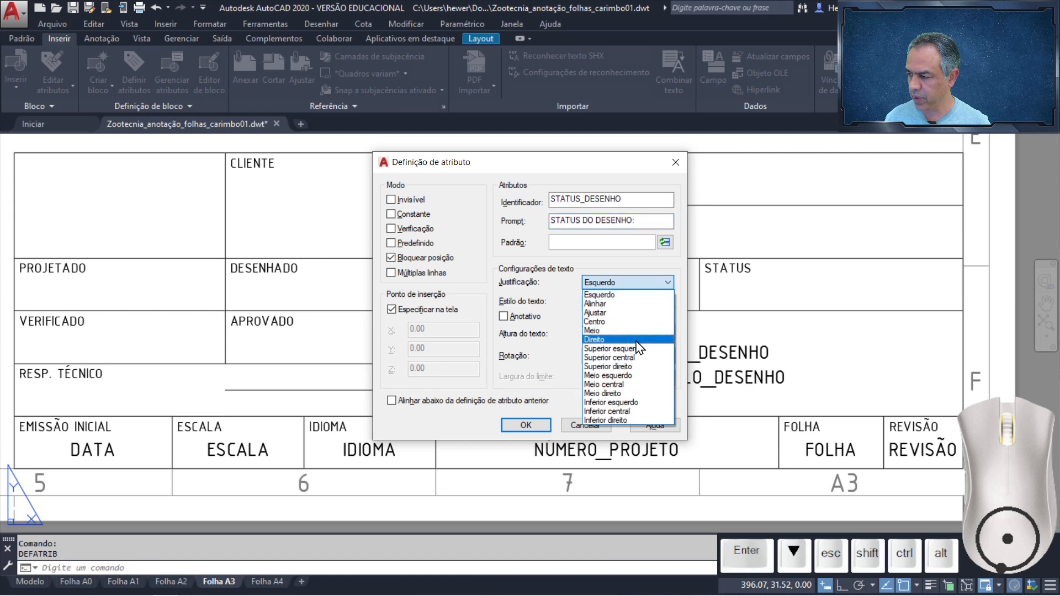
left_click(631, 359)
left_click(526, 424)
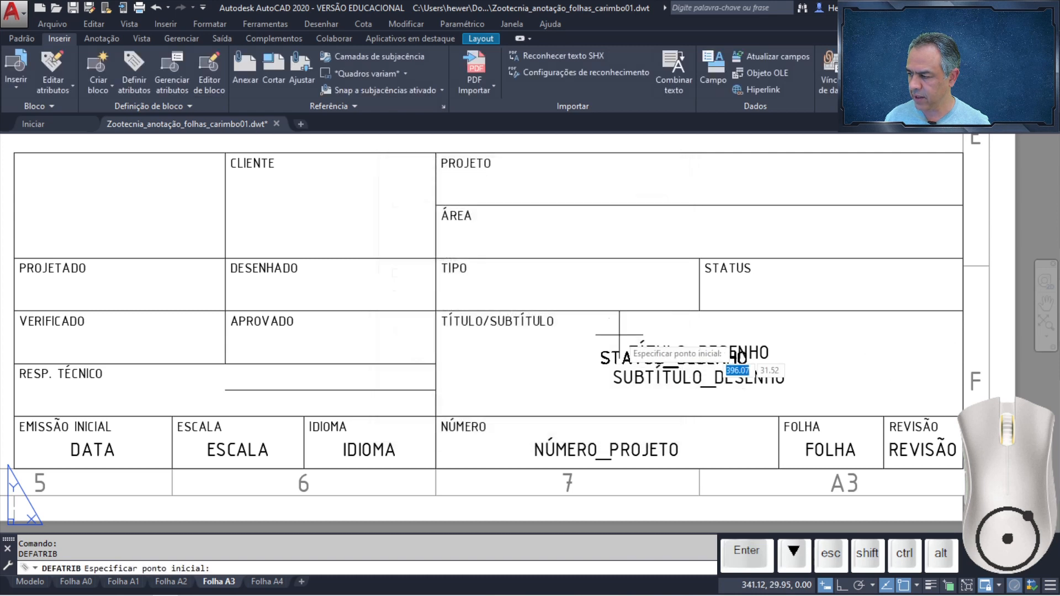
- Place the STATUS_DESENHO attribute at the midpoint (MID2) between the lower-left and upper-right corners of the STATUS cell
type("MID2")
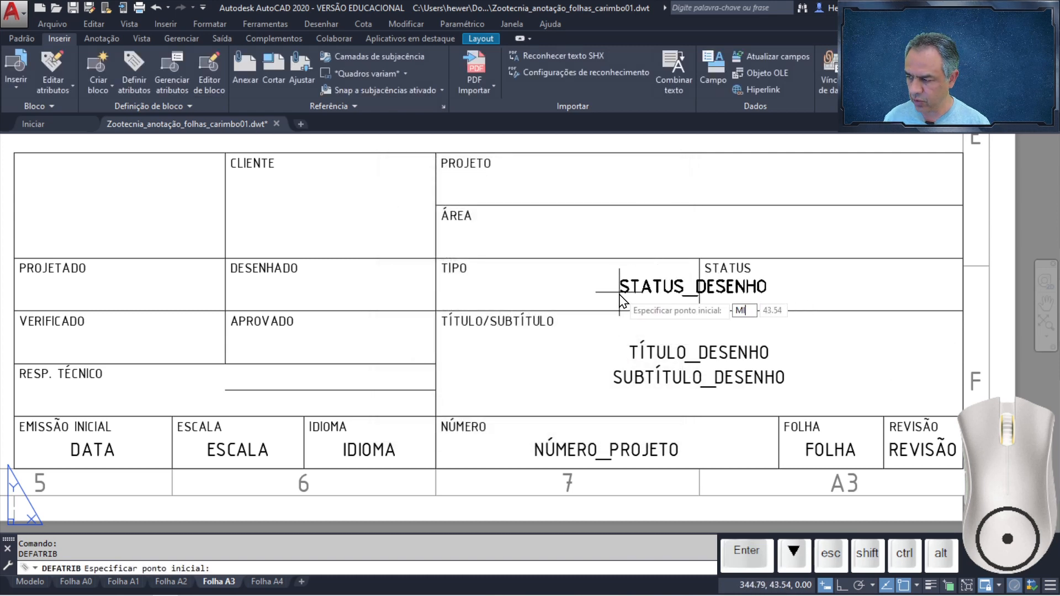
key("Return")
left_click(699, 311)
left_click(963, 258)
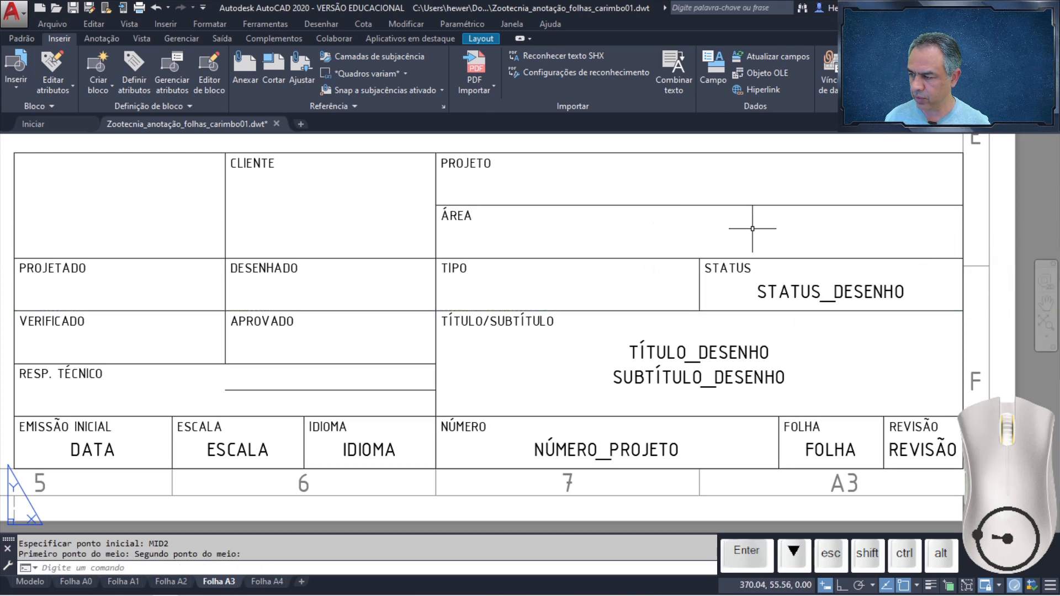
- Define a block attribute with tag TIPO_DESENHO, prompt TIPO DE DESENHO:, and Superior central justification
key("Return")
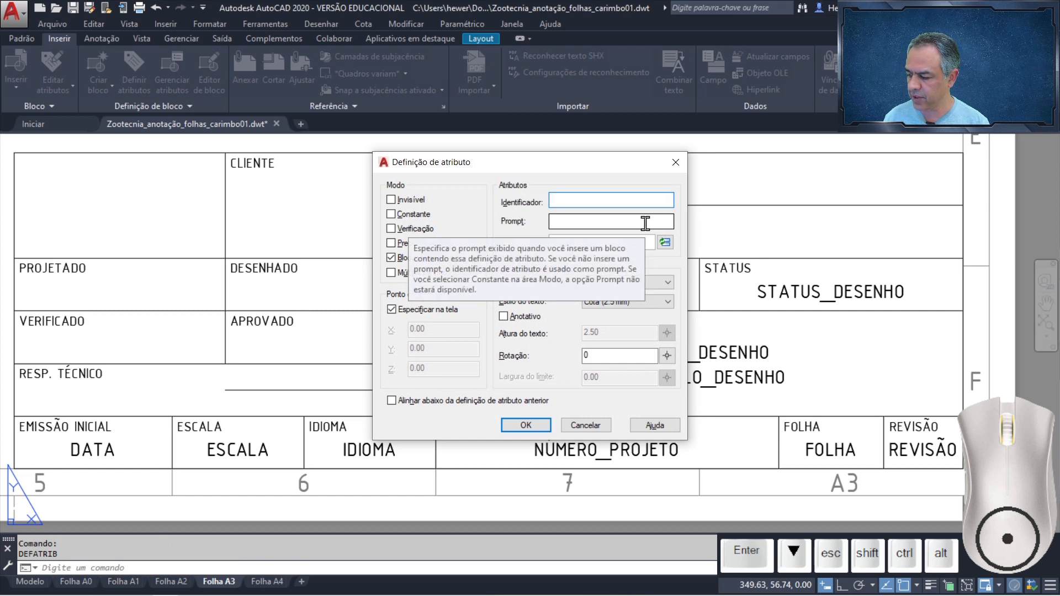
type("TIP")
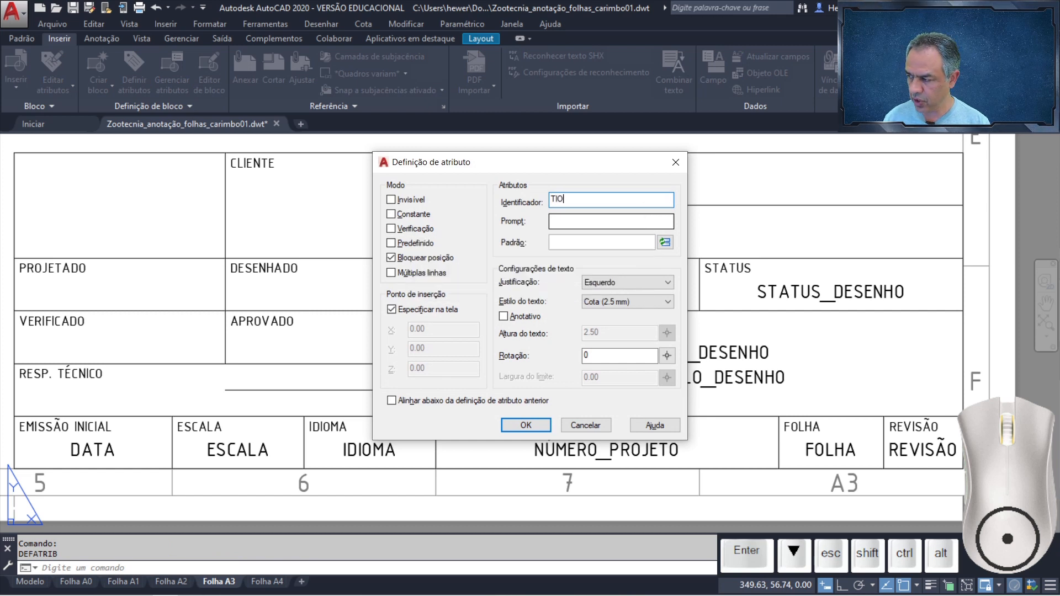
type("O_DESENHO")
key("Tab")
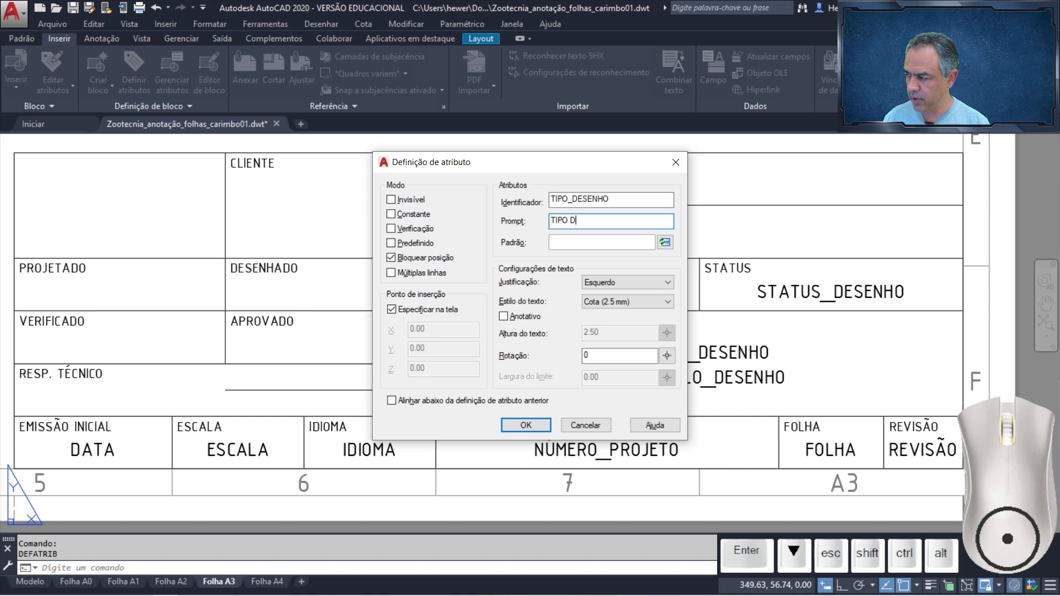
type("TIPO DE DESENHO:")
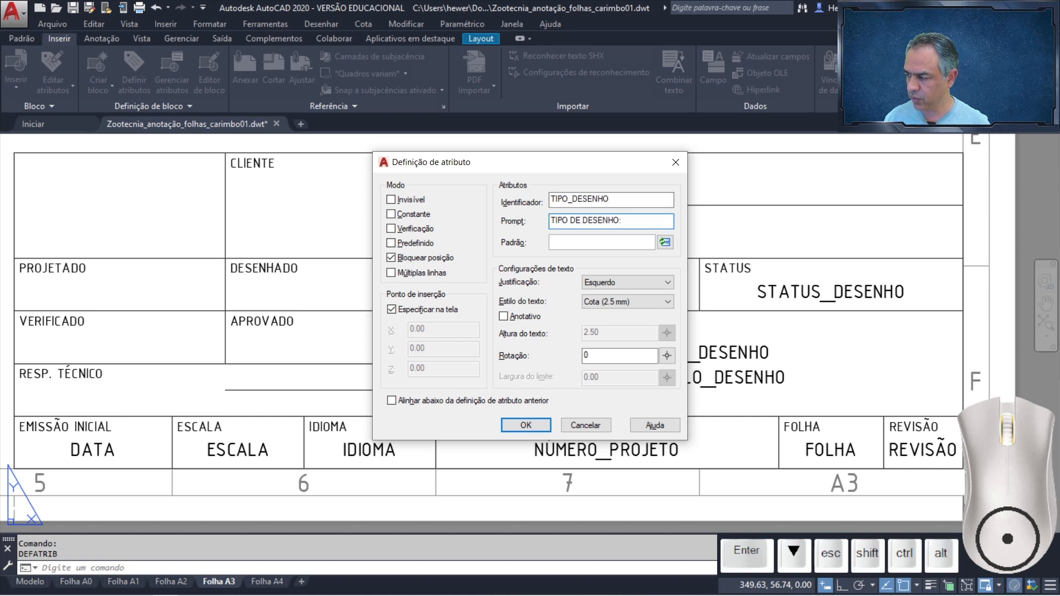
left_click(608, 284)
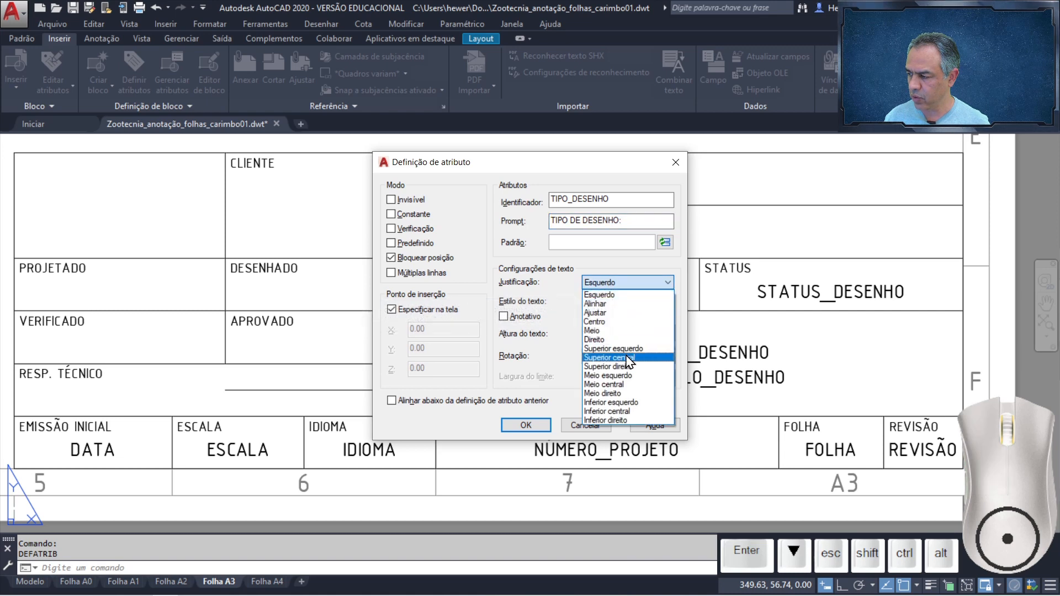
left_click(609, 357)
left_click(538, 425)
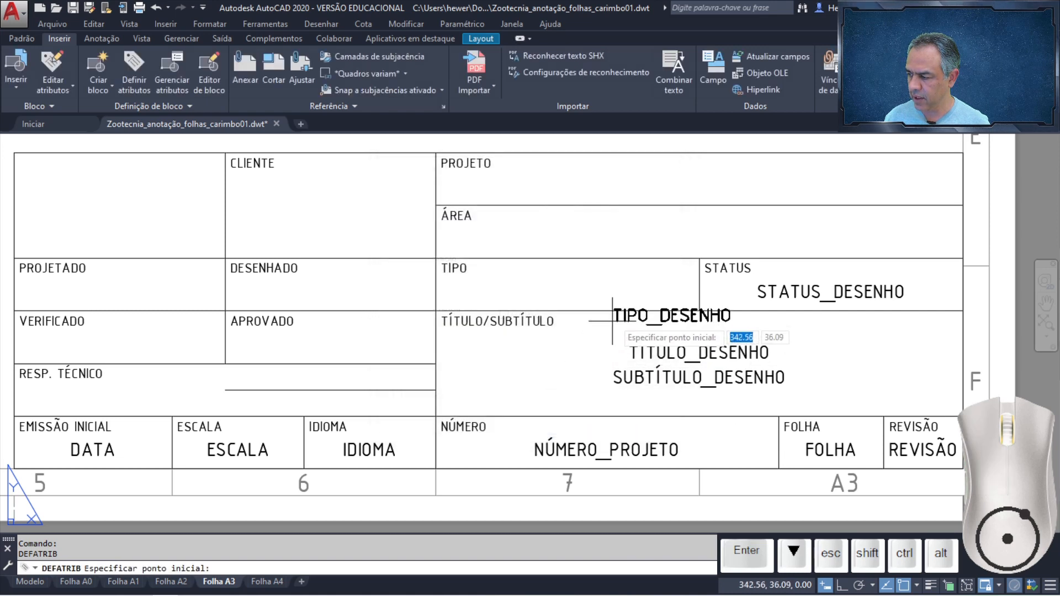
- Place the TIPO_DESENHO attribute at the midpoint (MID2) between the lower-left and upper-right corners of the TIPO cell
type("MID")
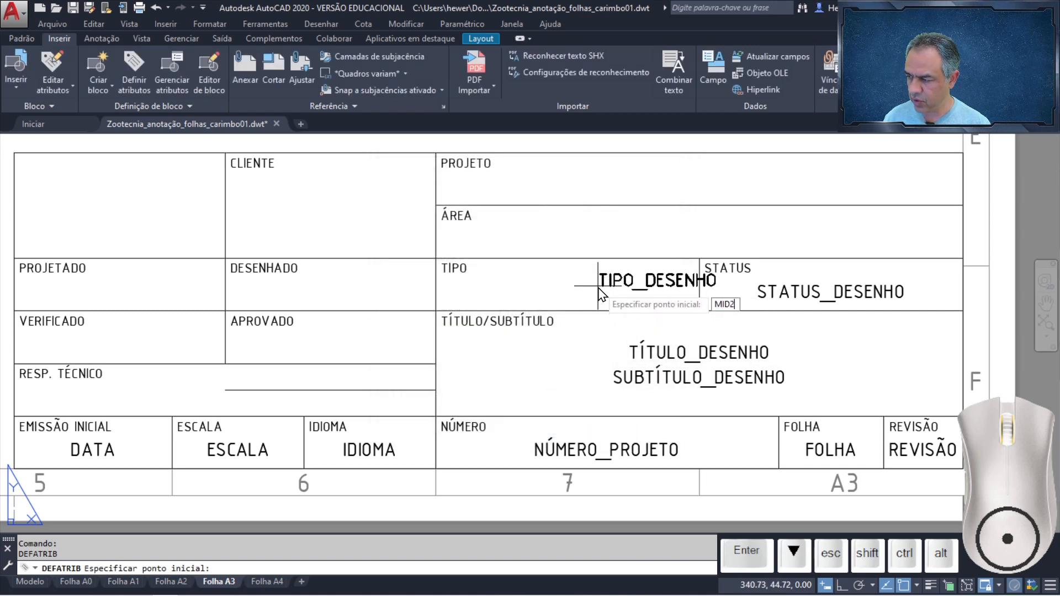
type("2")
key("Return")
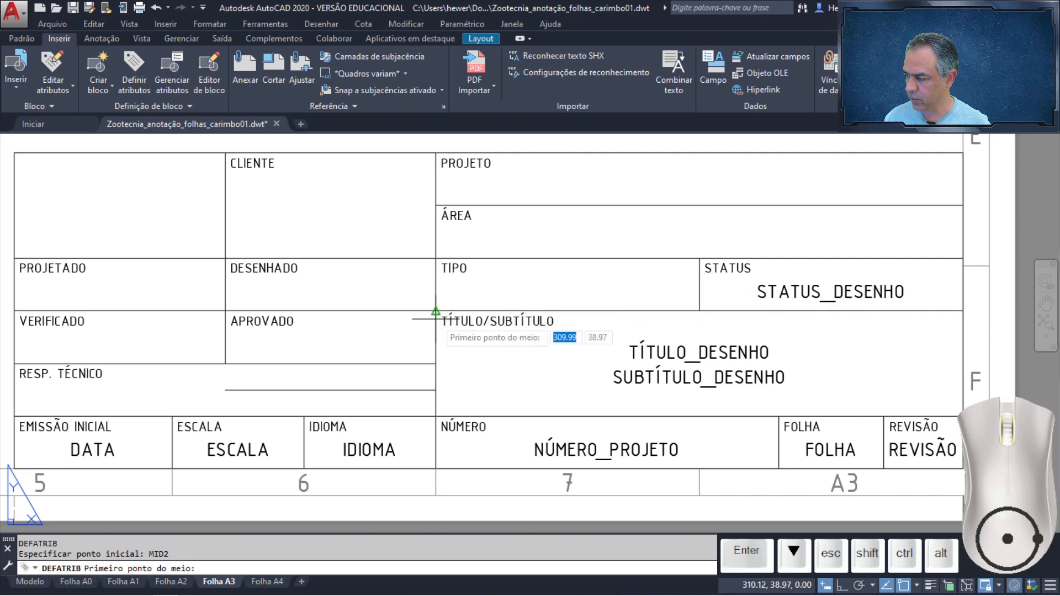
left_click(435, 315)
left_click(698, 258)
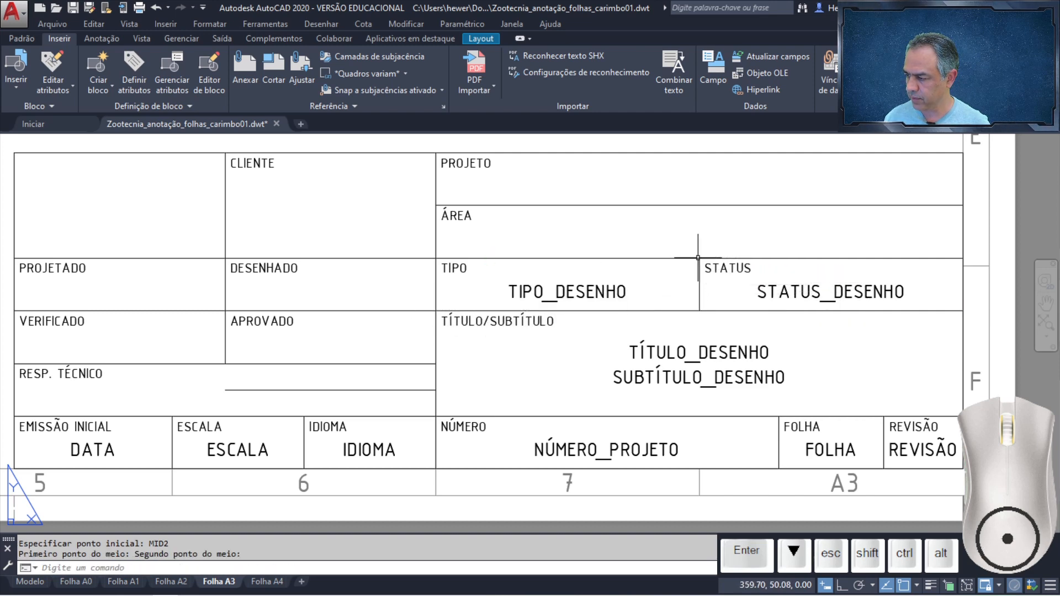
- Define a block attribute with tag REGISTRO, prompt REGISTRO DO RESP. TÉCNICO, and Meio esquerdo justification
key("Return")
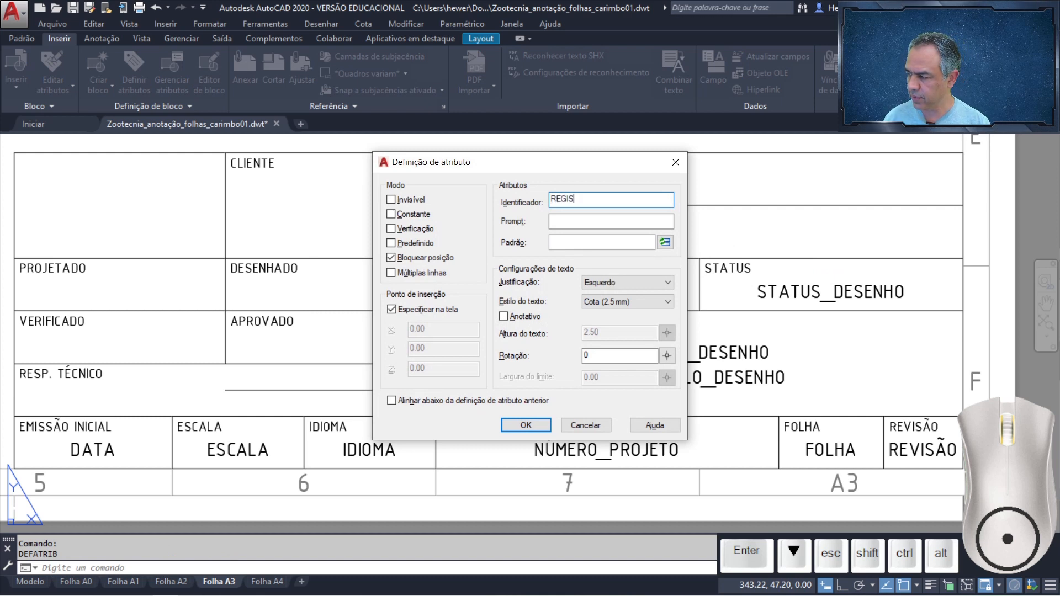
key("Tab")
type("RE")
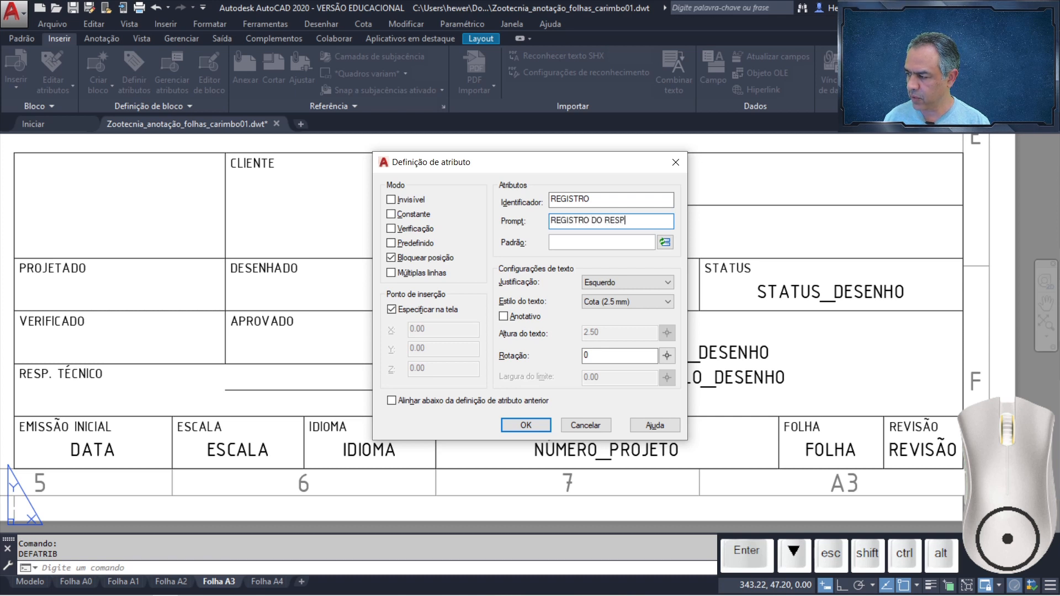
type("GISTRO DO RESP. TÉCNIC")
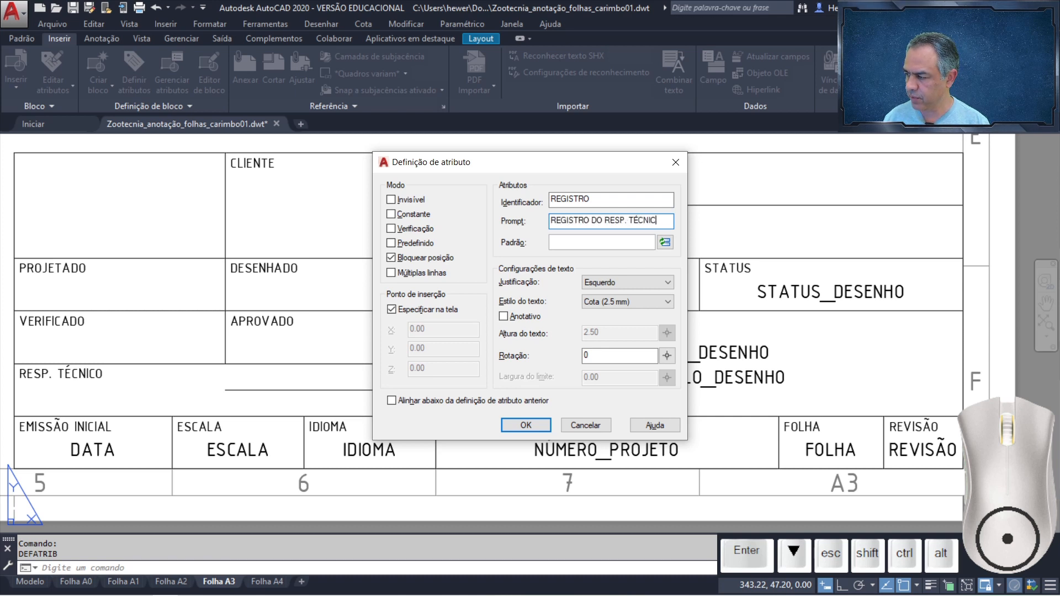
type("O")
left_click(619, 284)
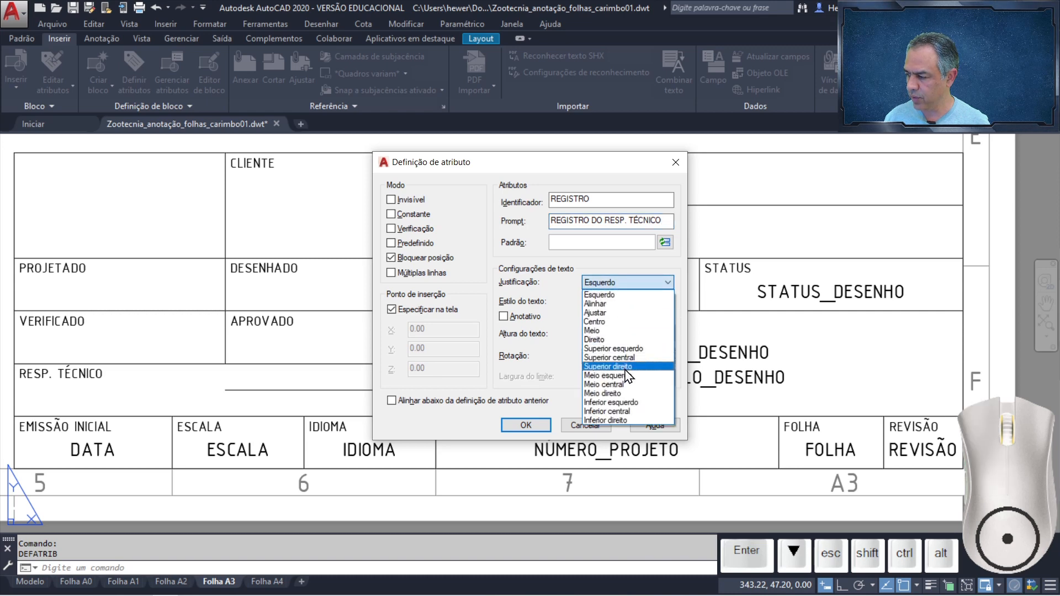
left_click(628, 376)
left_click(538, 429)
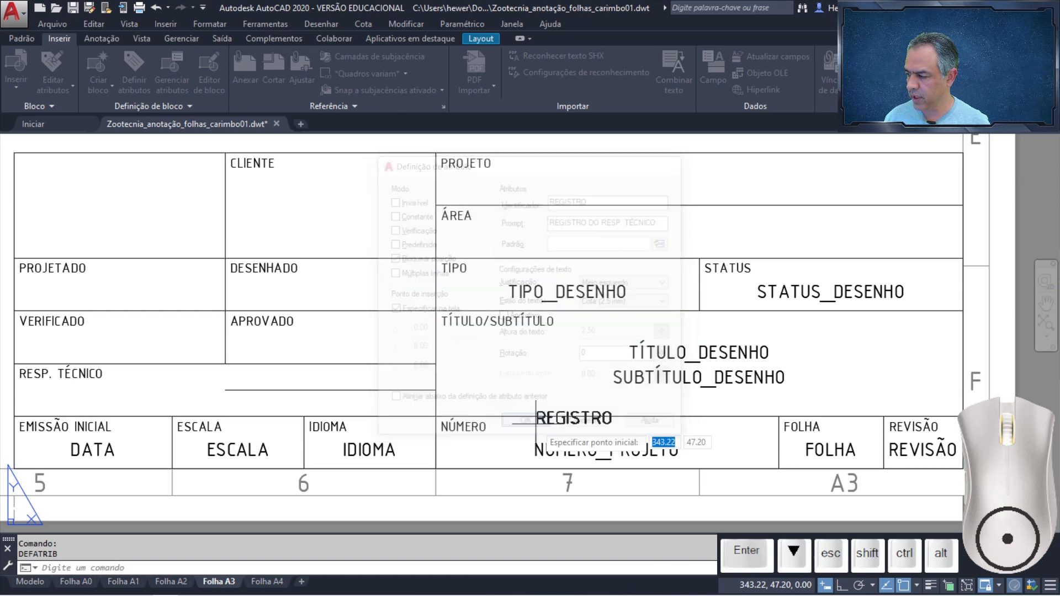
- Place the REGISTRO attribute at the midpoint (MID2) between the RESP. TÉCNICO signature line's left end and the point directly below on the cell's lower edge
type("MID2")
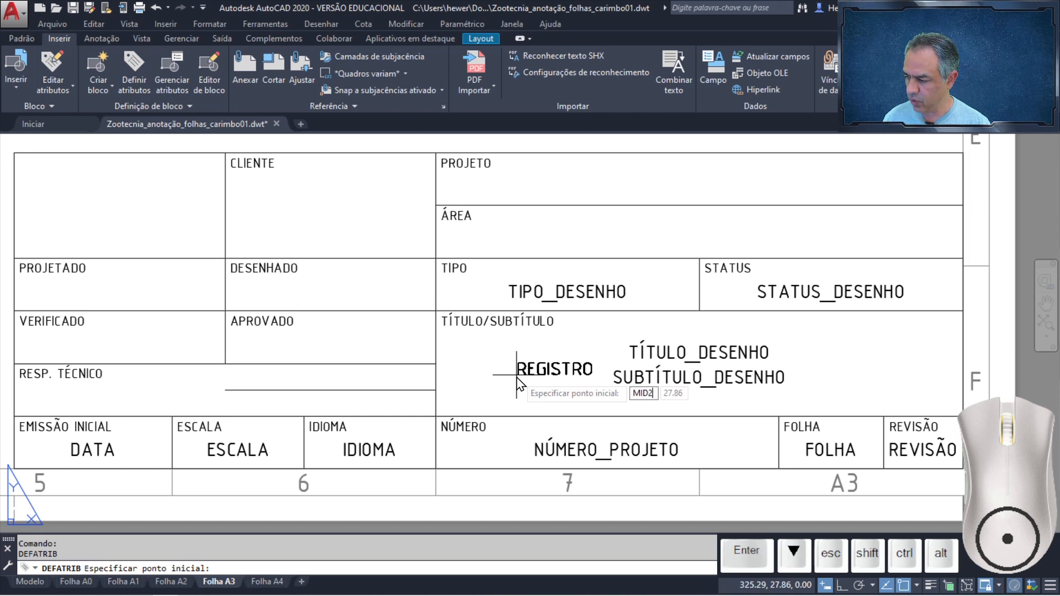
key("Return")
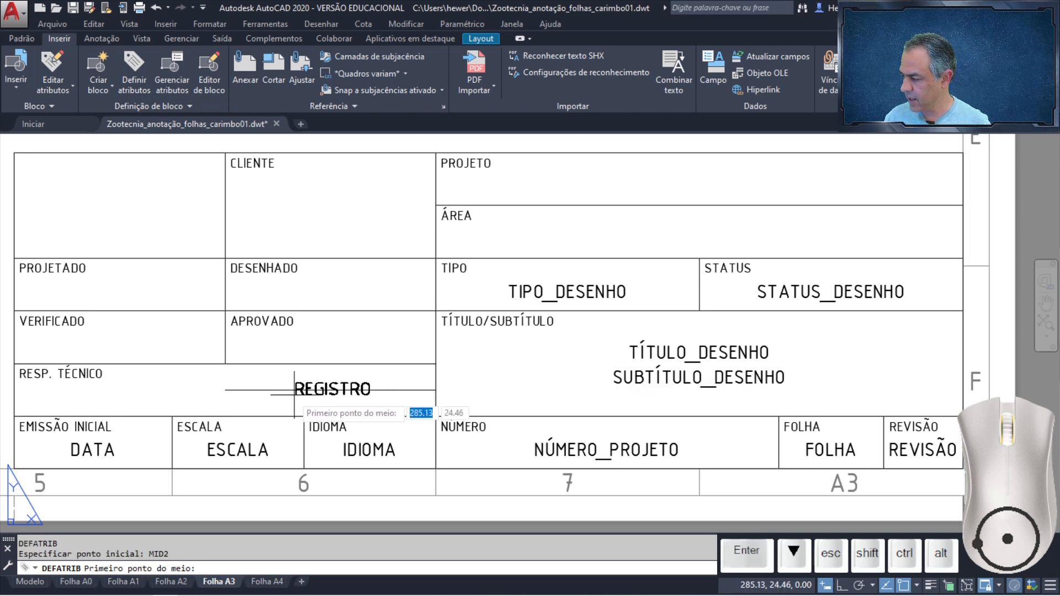
left_click(224, 390)
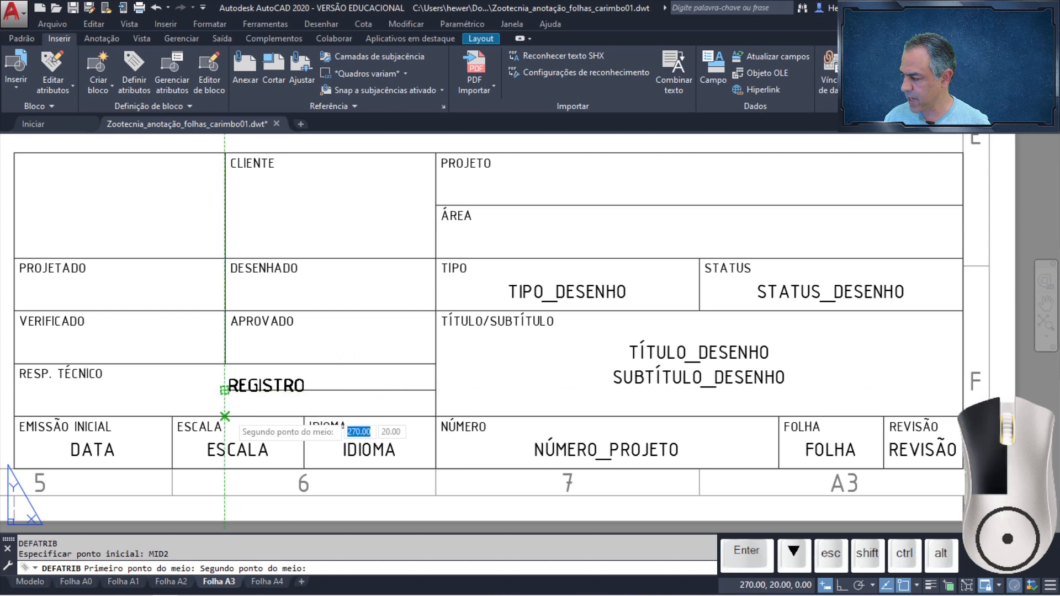
left_click(304, 416)
- Define a block attribute with tag PROFISSÃO, prompt PROFISSÃO DO RESP. TÉCNICO:, and Meio esquerdo justification
key("Return")
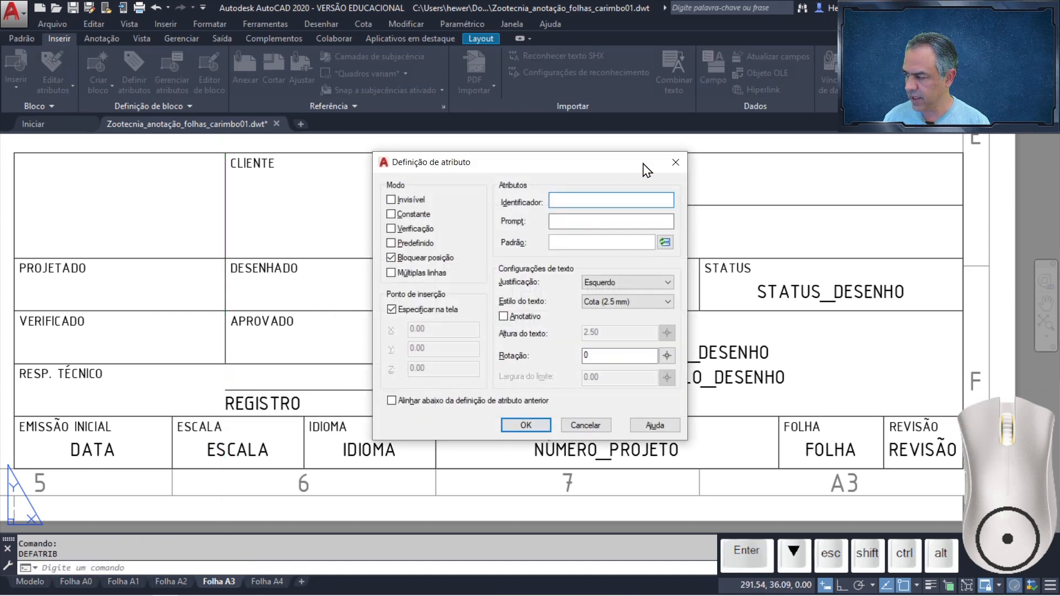
type("PROFISSÃO")
key("Tab")
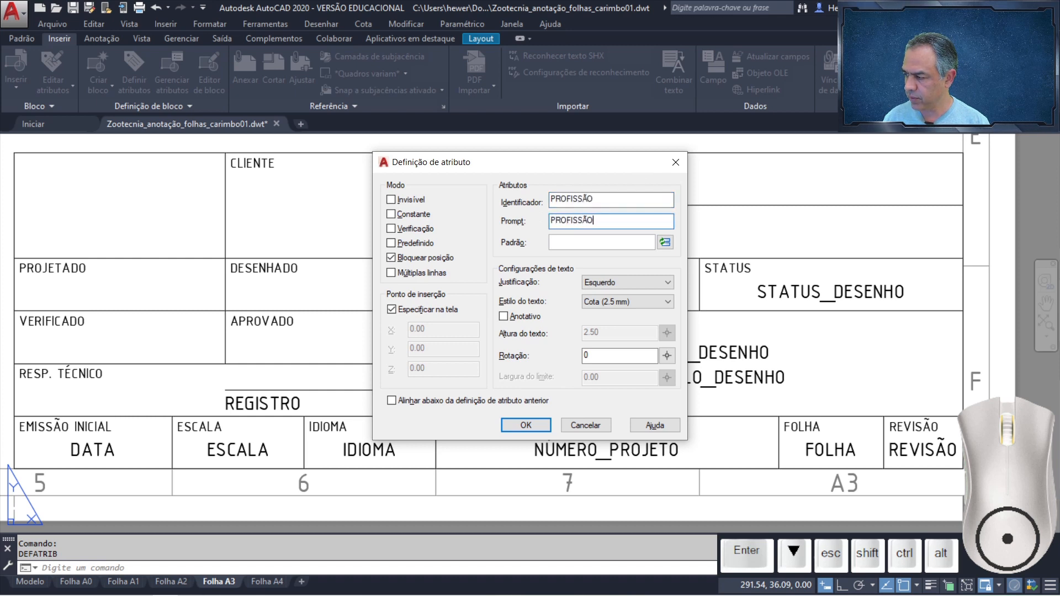
type("PROFISSÃO DO RESP")
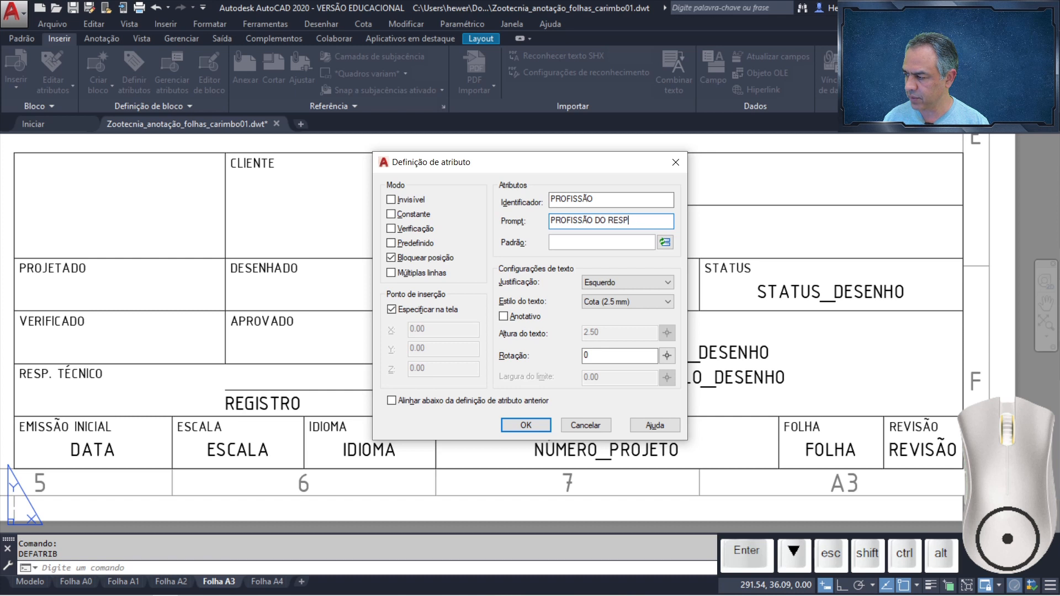
type(". TÉCNICO:")
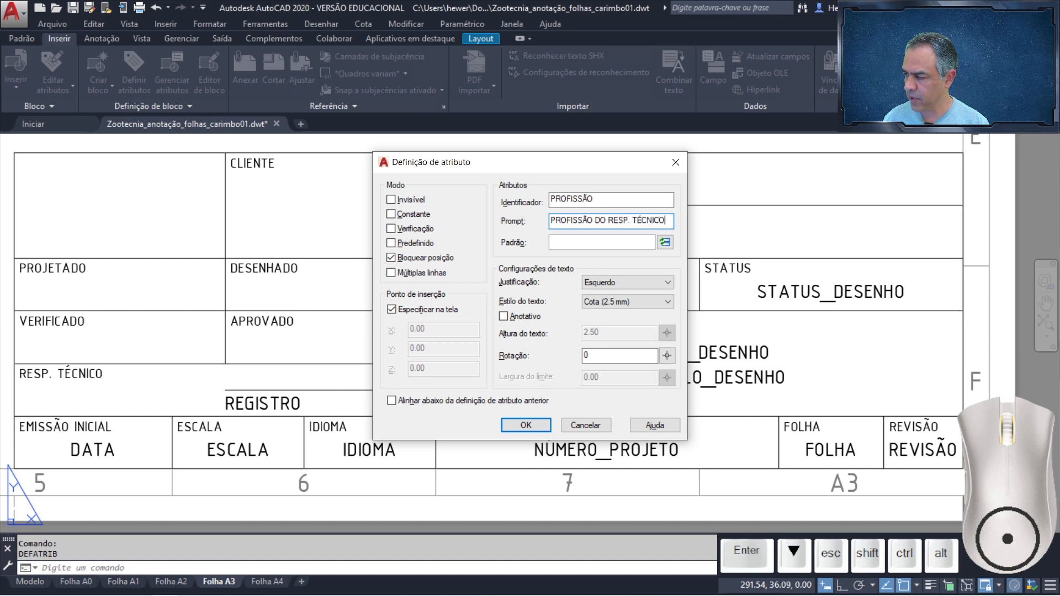
left_click(641, 288)
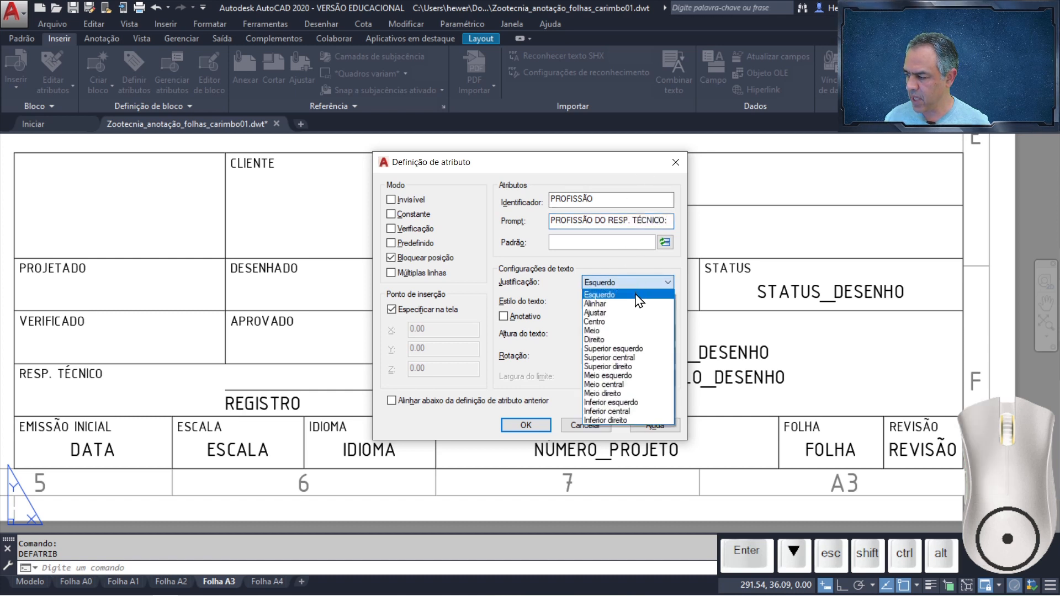
left_click(619, 380)
left_click(525, 425)
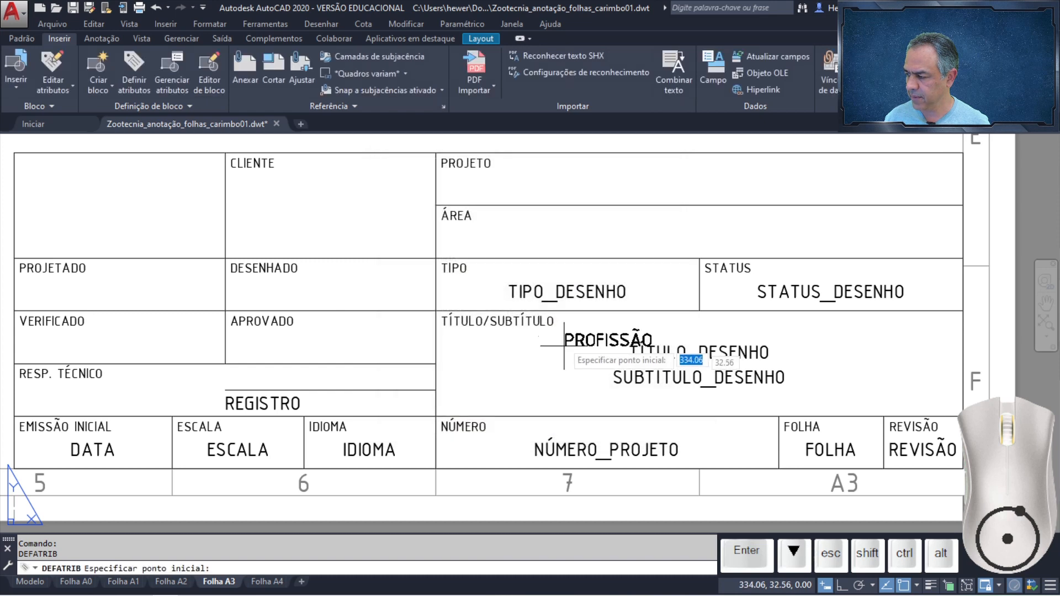
- Place the PROFISSÃO attribute at the midpoint (MID2) between the point on the RESP. TÉCNICO cell's upper edge and the signature line's left end directly below
type("MID")
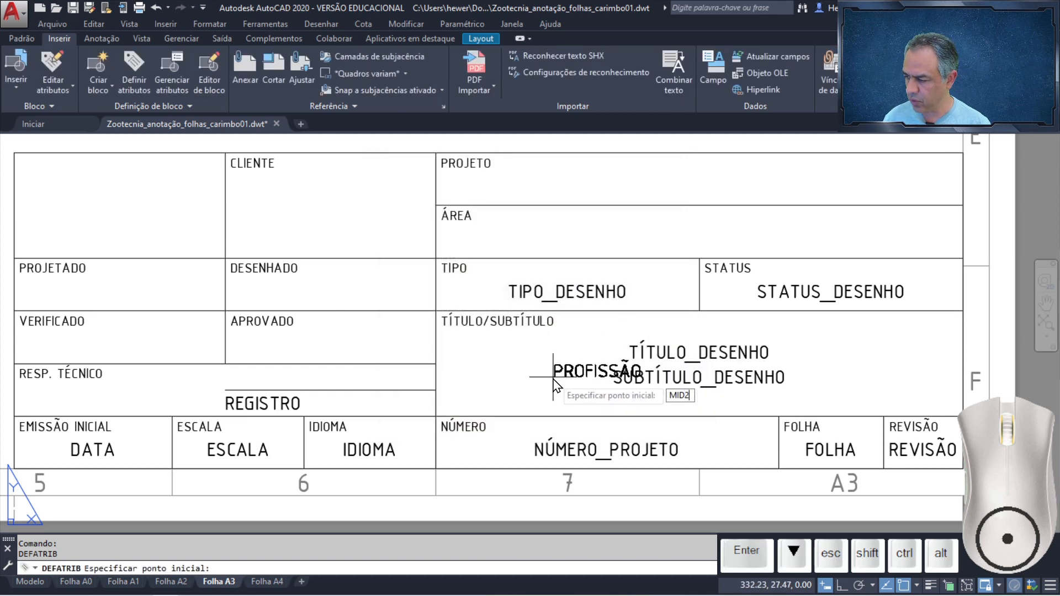
type("2")
key("Return")
left_click(225, 364)
left_click(225, 390)
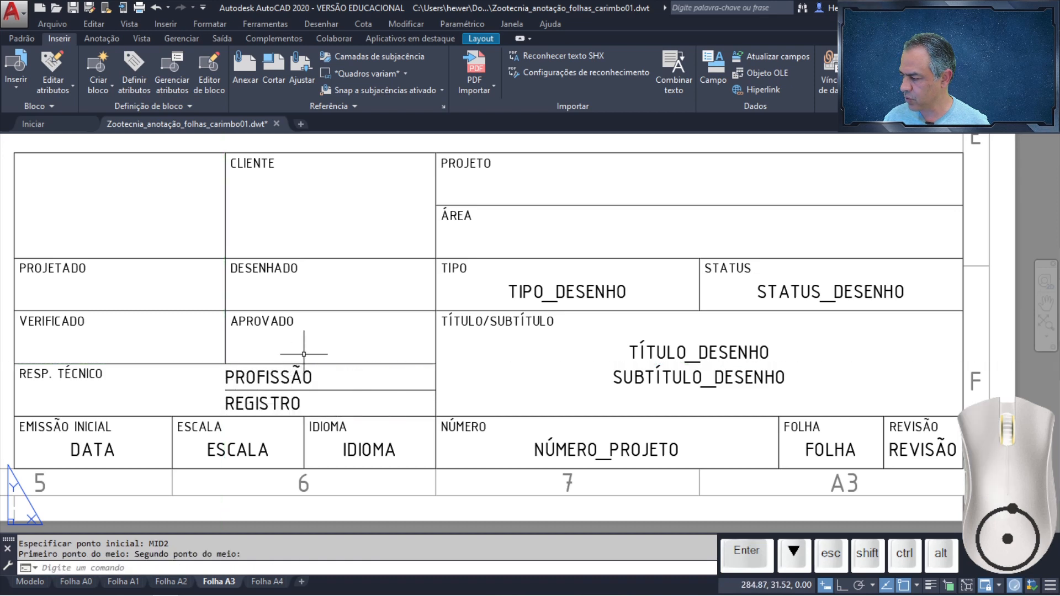
- Define a block attribute with tag RESP_TÉCNICO, prompt NOME DO RESP. TÉCNICO:, and Superior central justification
key("Return")
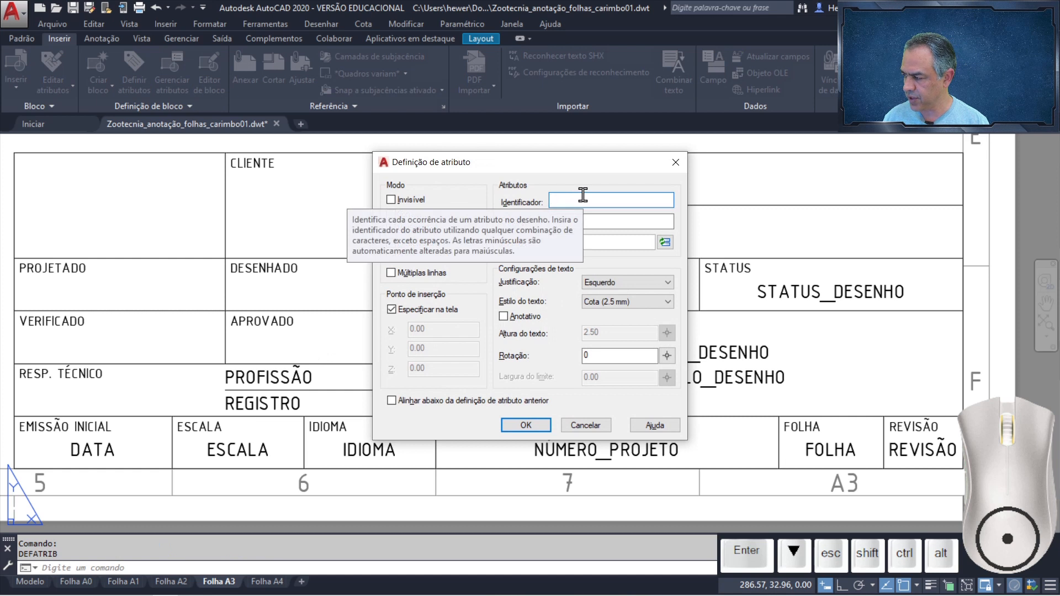
type("RESP_TÉCN")
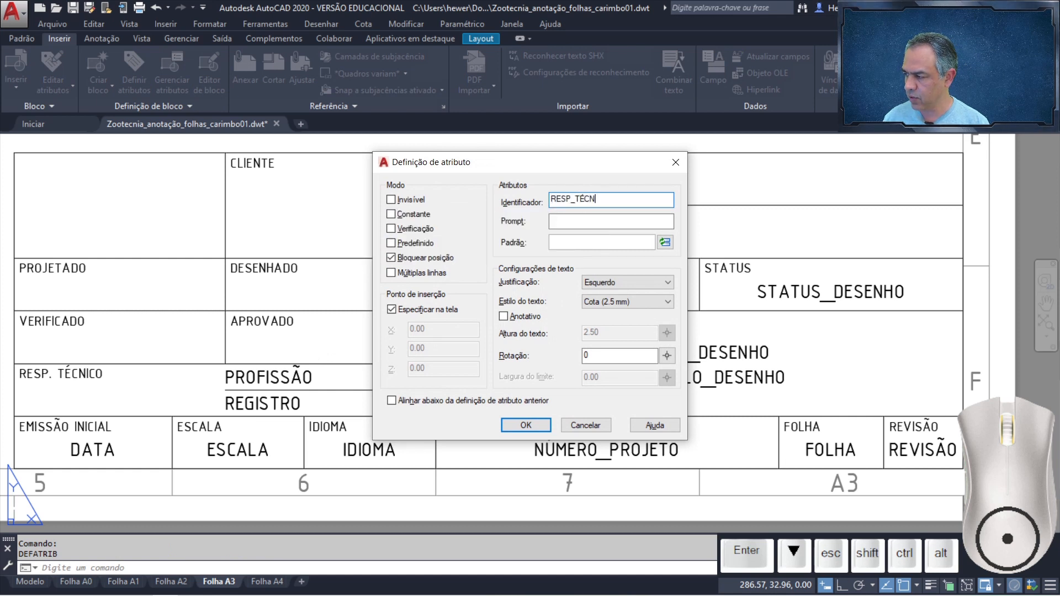
type("ICONOME DO RESP. T")
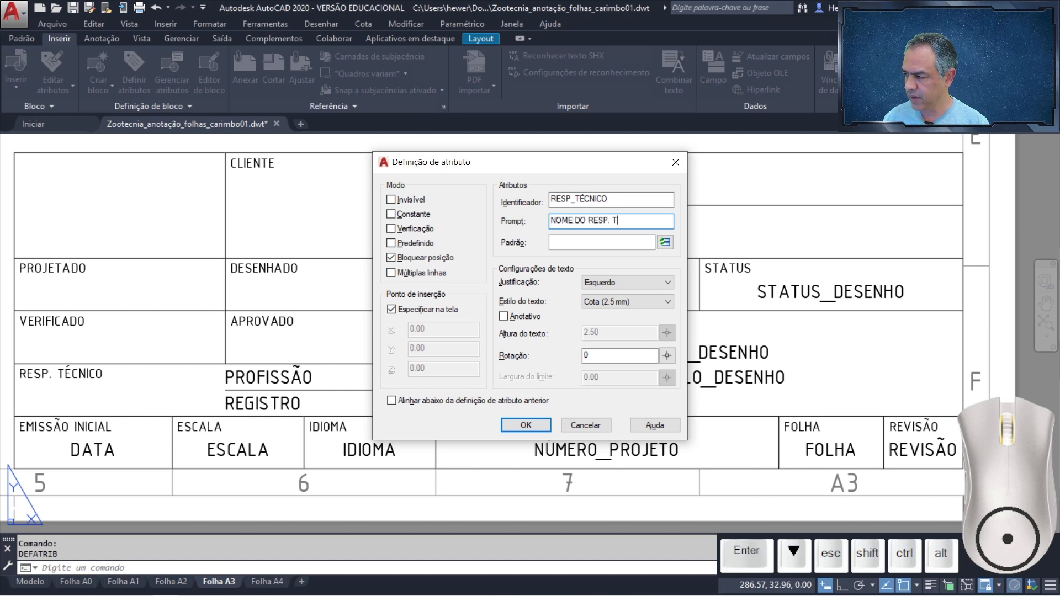
type("ÉCNICO:")
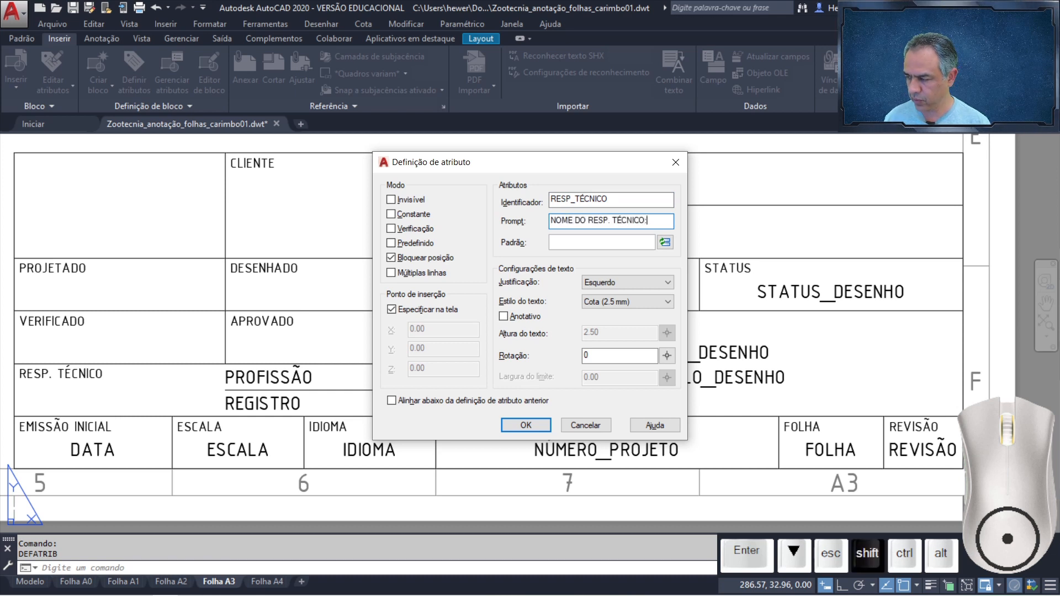
left_click(627, 282)
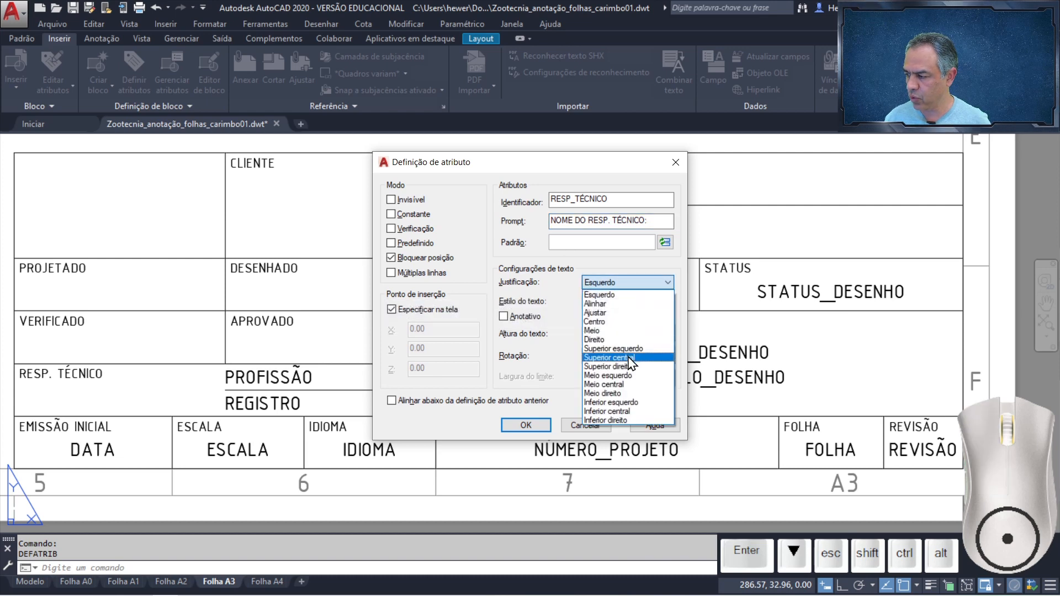
left_click(624, 357)
left_click(527, 425)
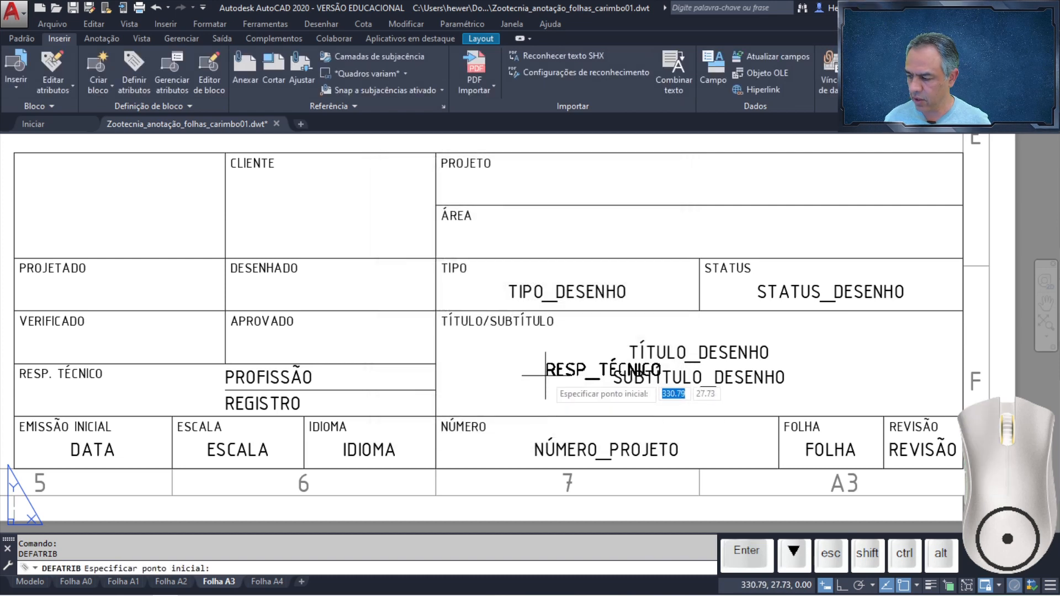
- Place the RESP_TÉCNICO attribute at the midpoint (MID2) between the RESP. TÉCNICO cell's lower-left corner and the lower end of the VERIFICADO/APROVADO divider
type("mid2")
key("Return")
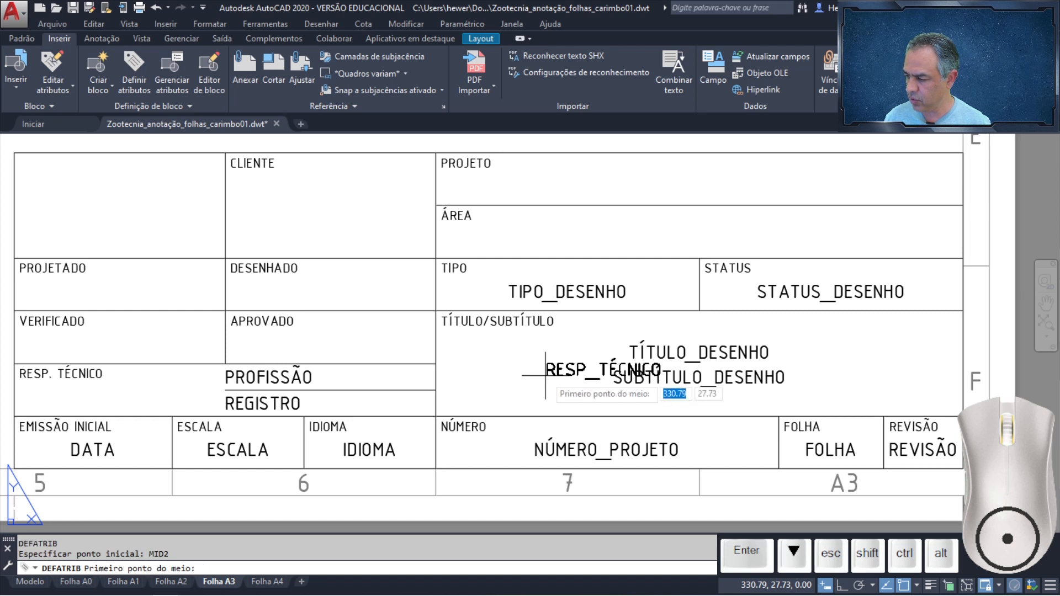
left_click(14, 416)
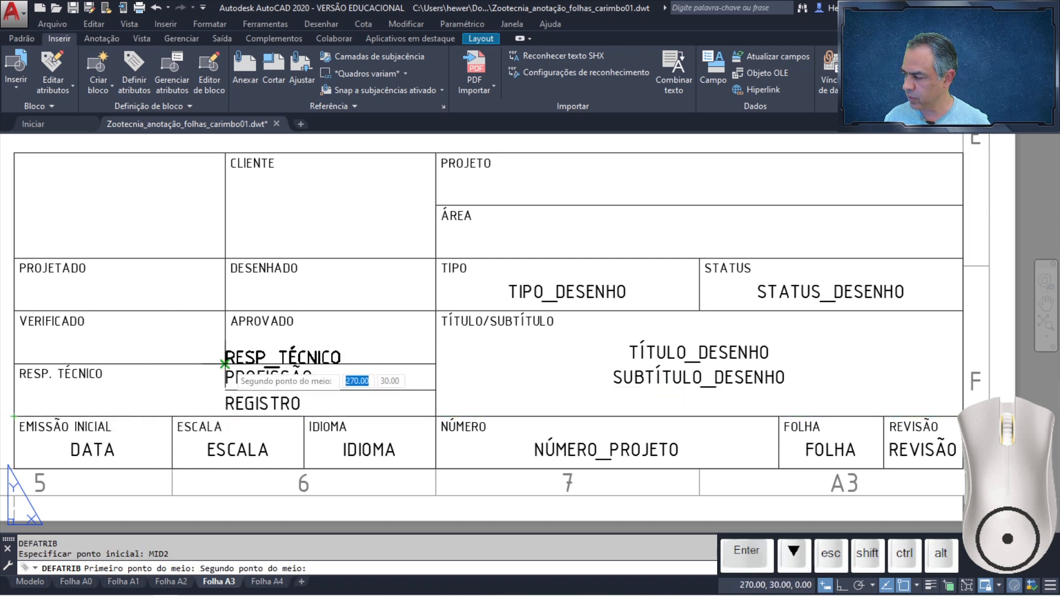
left_click(227, 363)
- Define a block attribute with tag NOME_APROVADOR, prompt NOME DO APROVADOR:, and Superior central justification
key("Return")
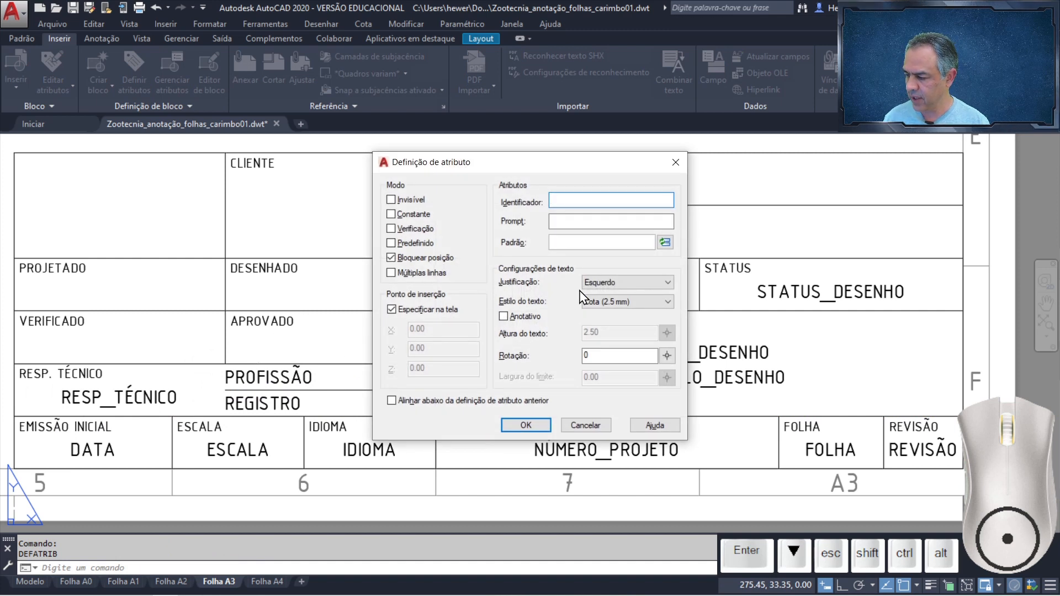
type("NOME_APROVADOR")
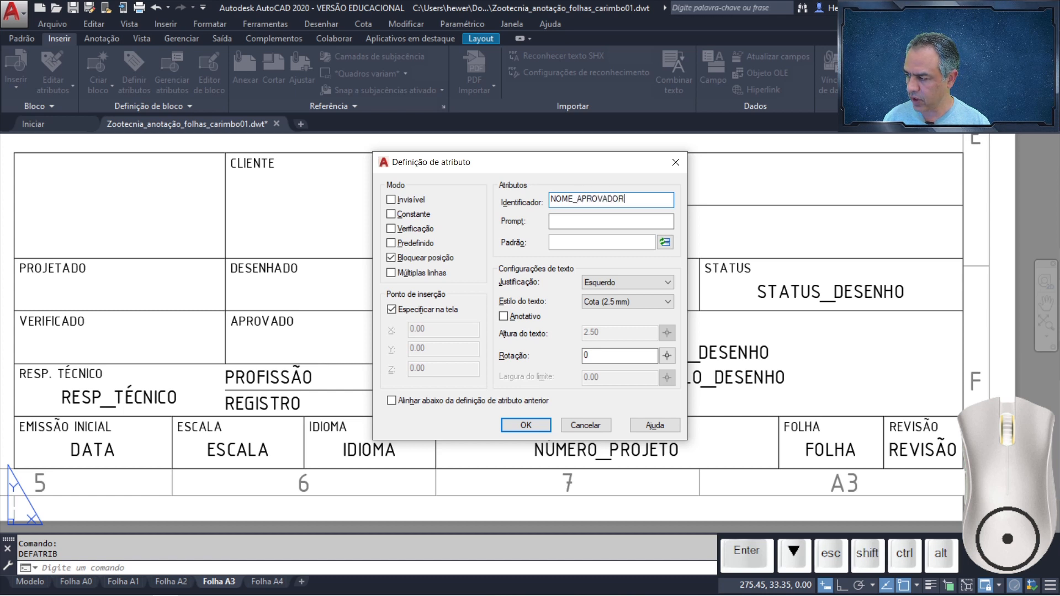
type("NOME DO A")
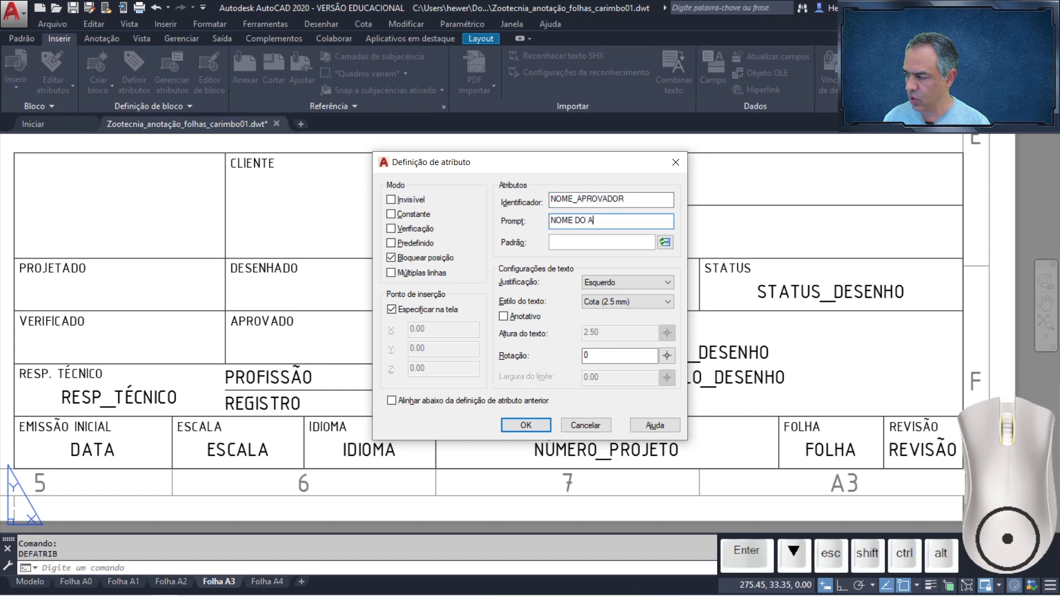
type("PROVADOR:")
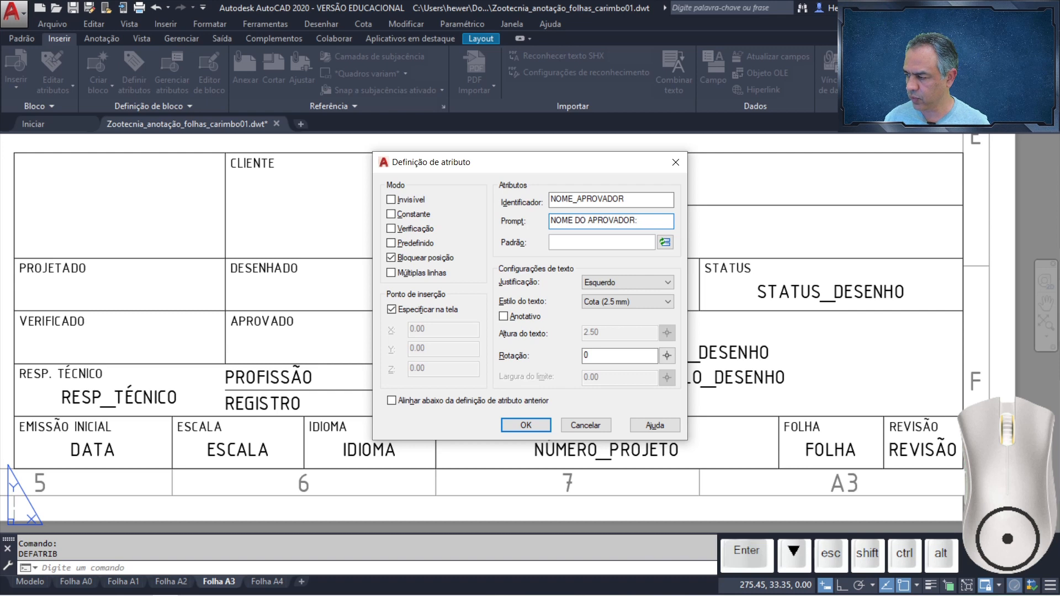
left_click(620, 282)
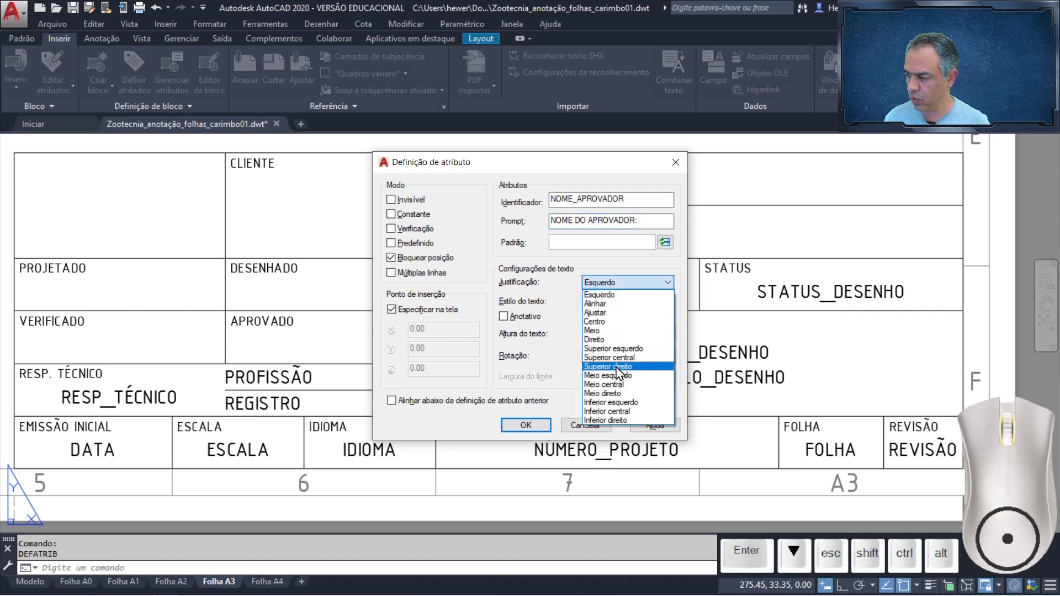
left_click(607, 358)
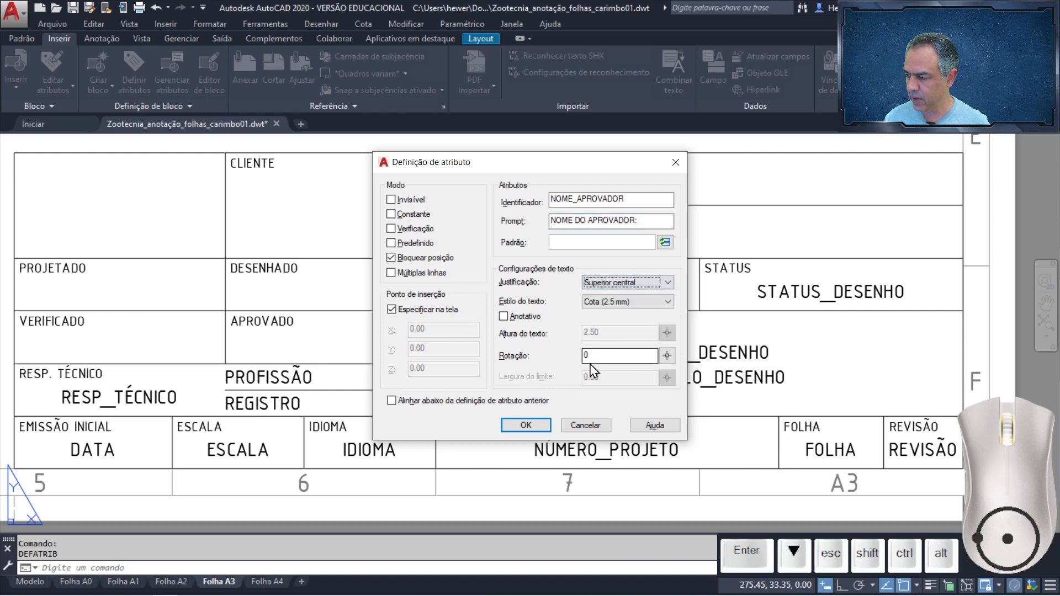
left_click(526, 424)
- Place the NOME_APROVADOR attribute at the midpoint (MID2) between the lower-left and upper-right corners of the APROVADO cell
type("MID2")
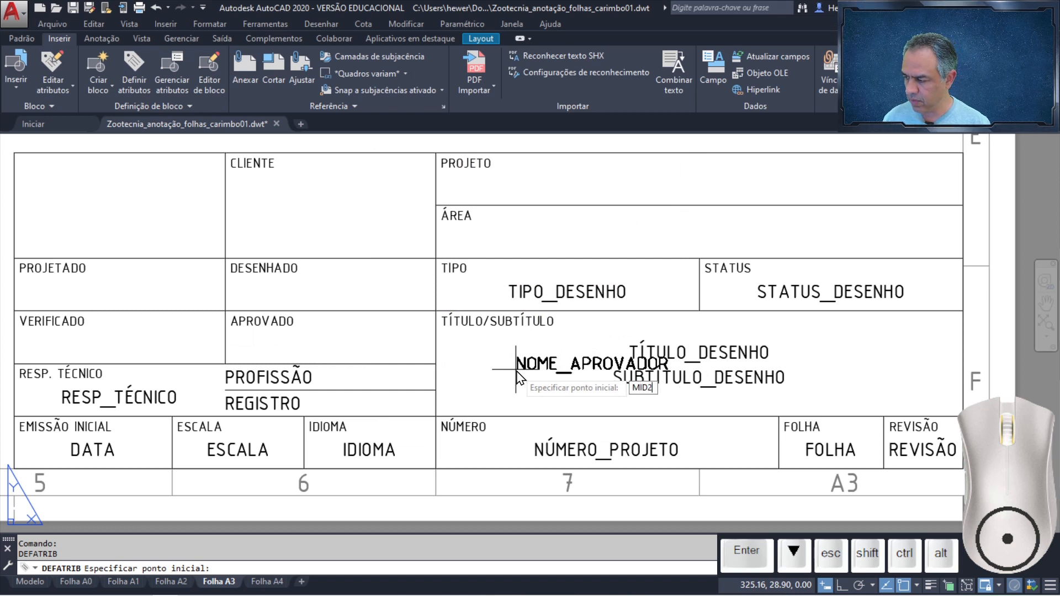
key("Return")
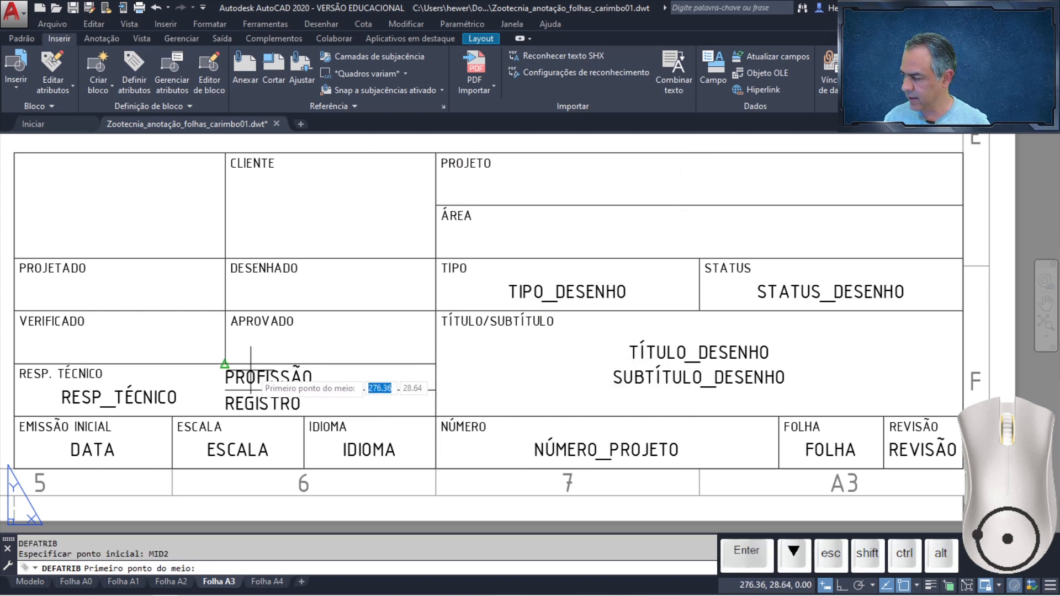
left_click(226, 363)
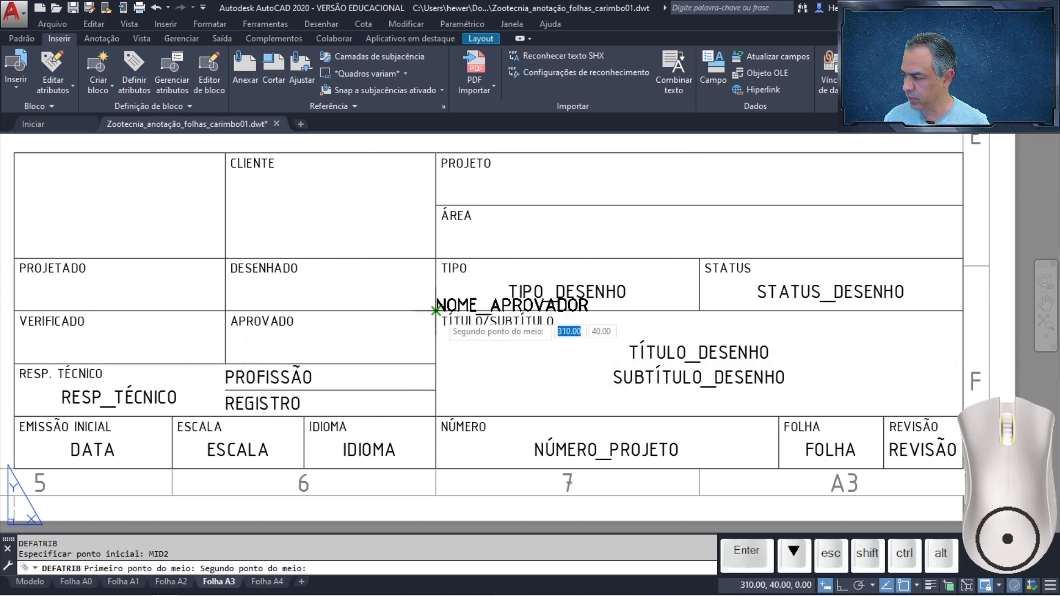
left_click(435, 310)
- Define a block attribute with tag NOME_VERIFICADOR, prompt NOME DO VERIFICADOR:, and Superior central justification
key("Return")
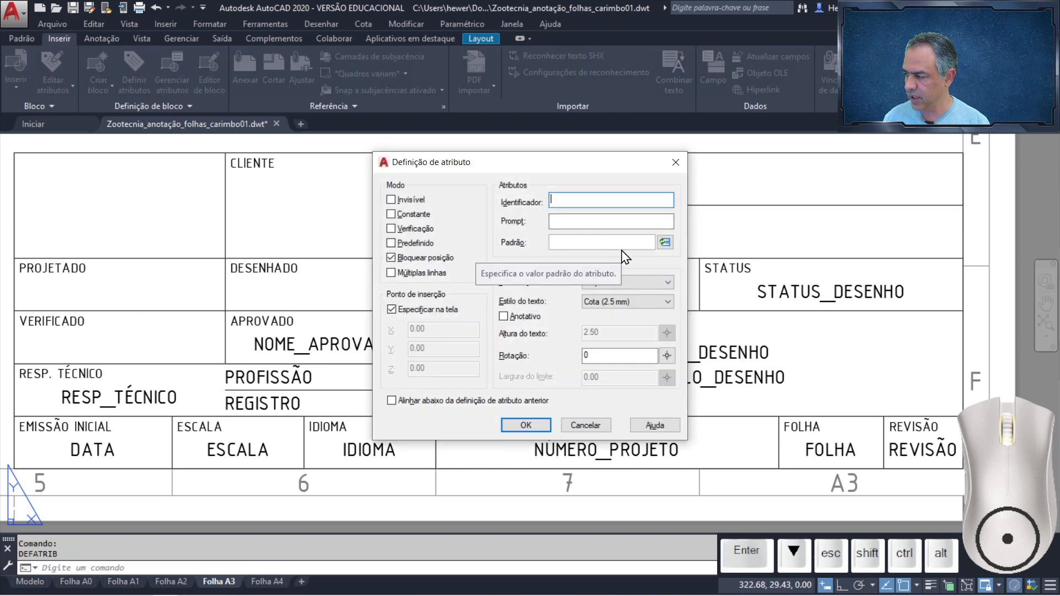
type("NOME_")
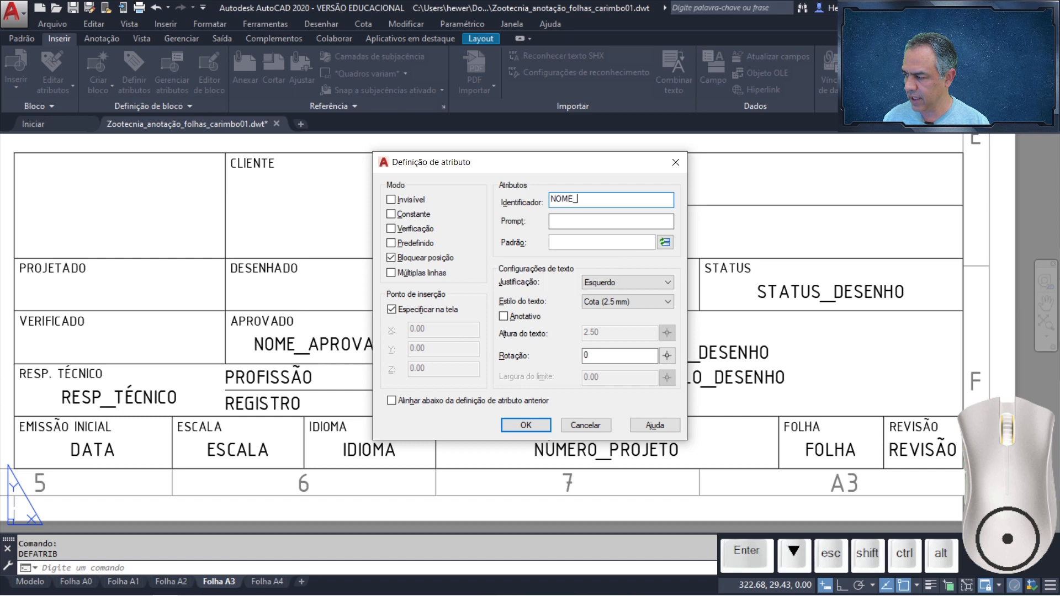
type("VERIFICADOR")
key("Tab")
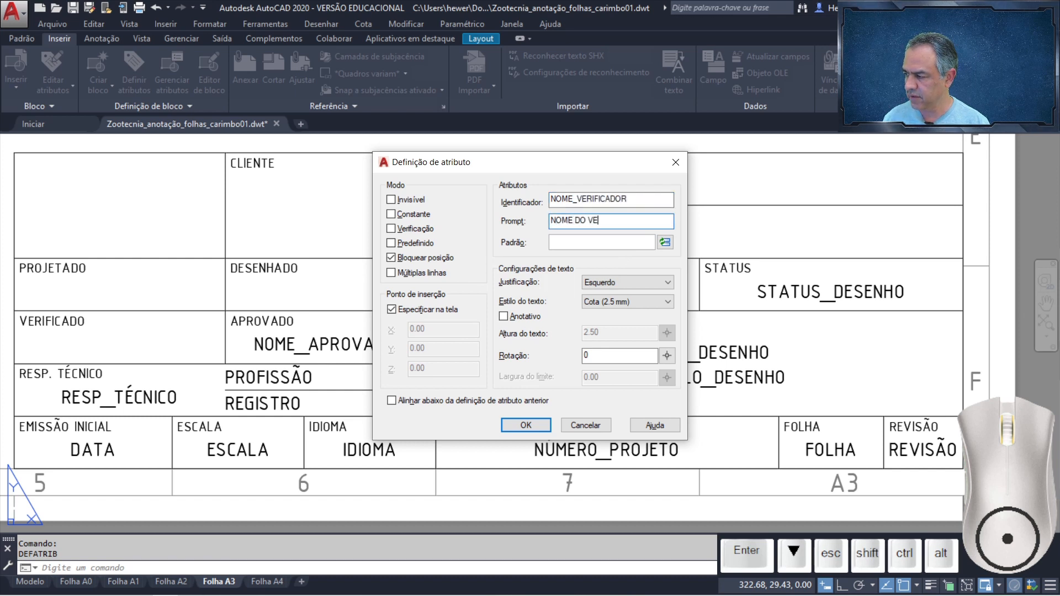
type("NOME DO VERIFICADOR:")
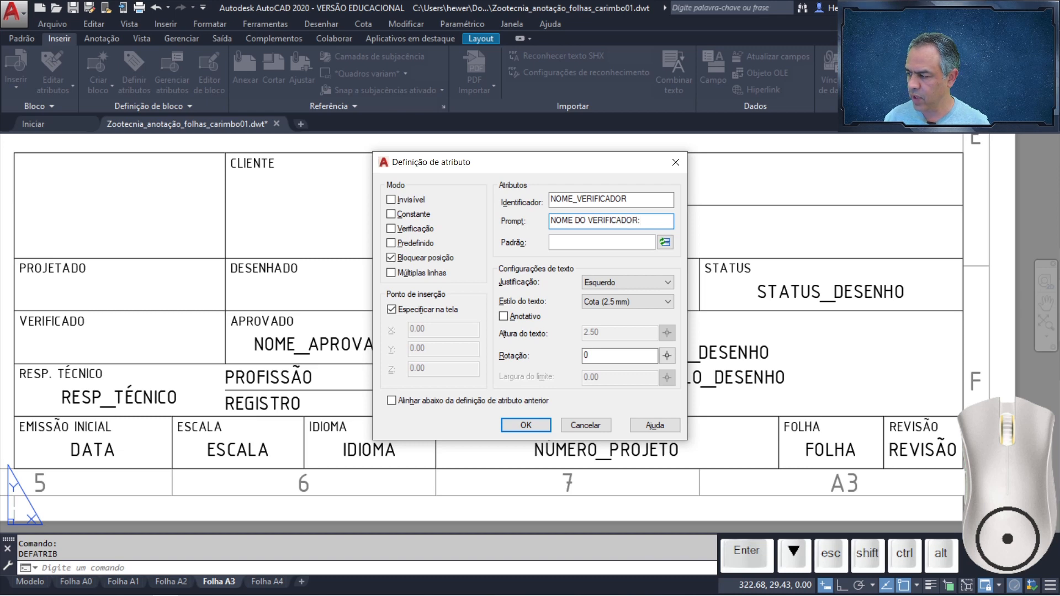
left_click(624, 283)
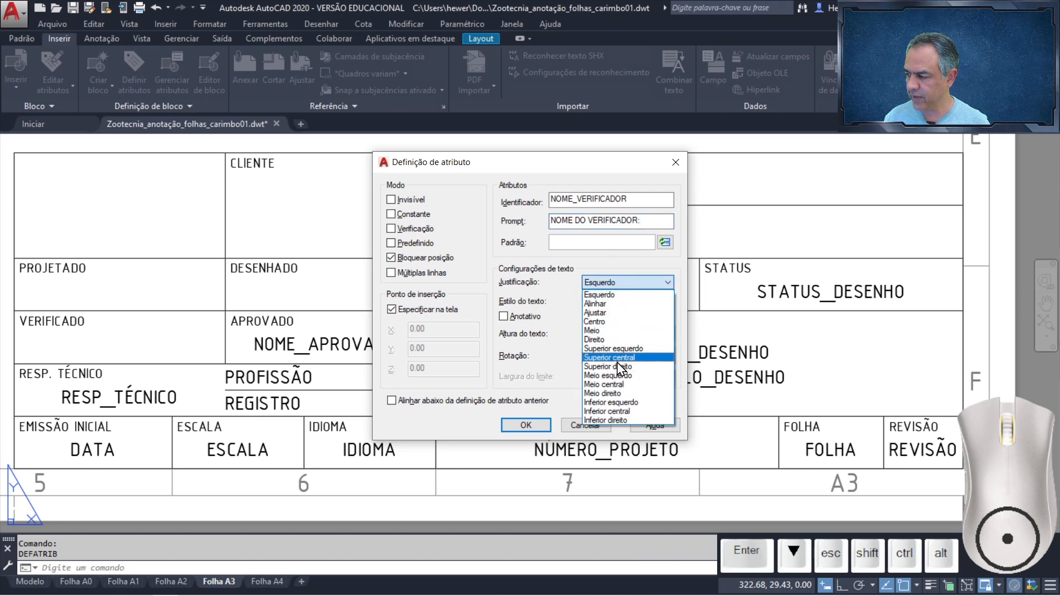
left_click(617, 362)
left_click(525, 425)
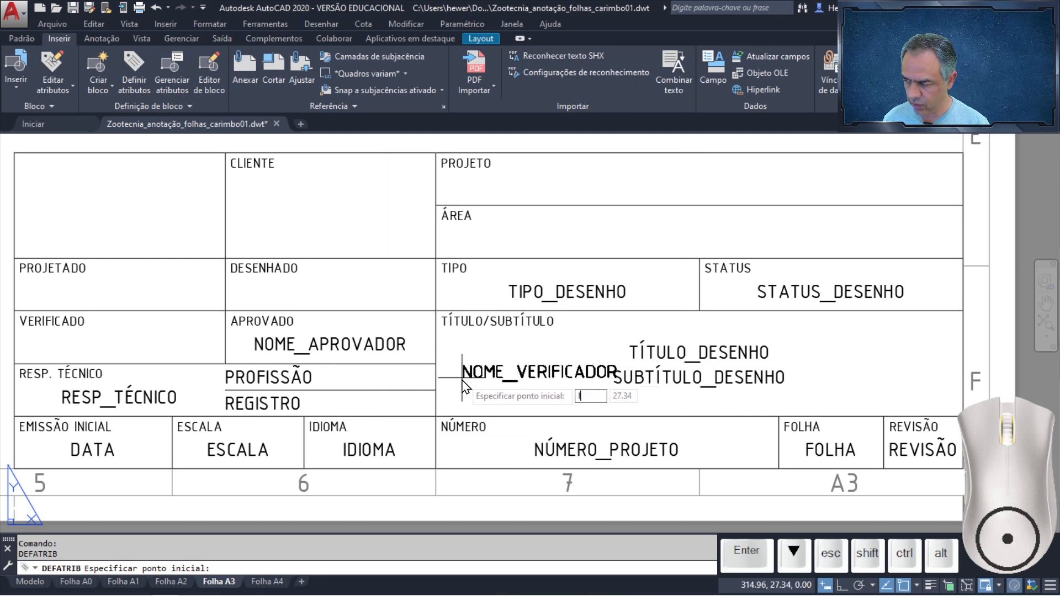
- Place the NOME_VERIFICADOR attribute at the midpoint (MID2) between the lower-left and upper-right corners of the VERIFICADO cell
type("MID2")
key("Return")
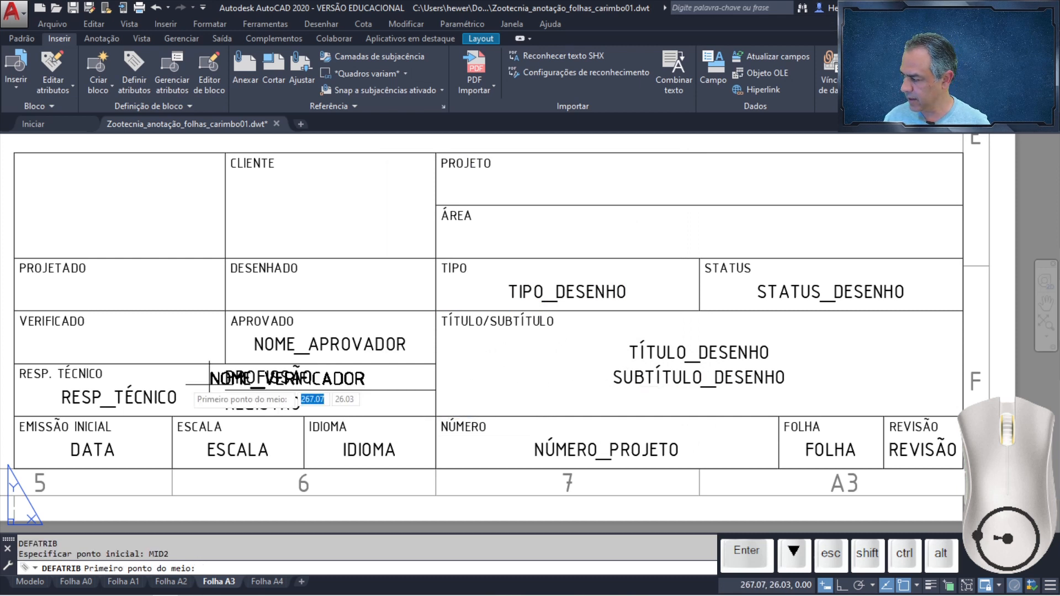
left_click(14, 363)
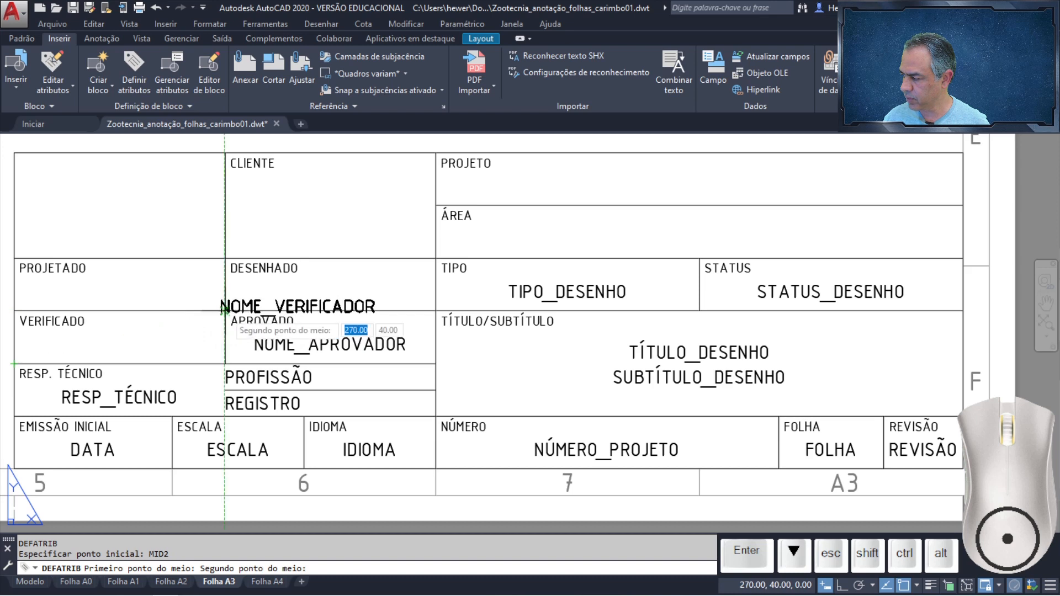
left_click(226, 311)
- Define a block attribute with tag NOME_DESENHISTA, prompt NOME DO DESENHISTA:, and Superior central justification
key("Return")
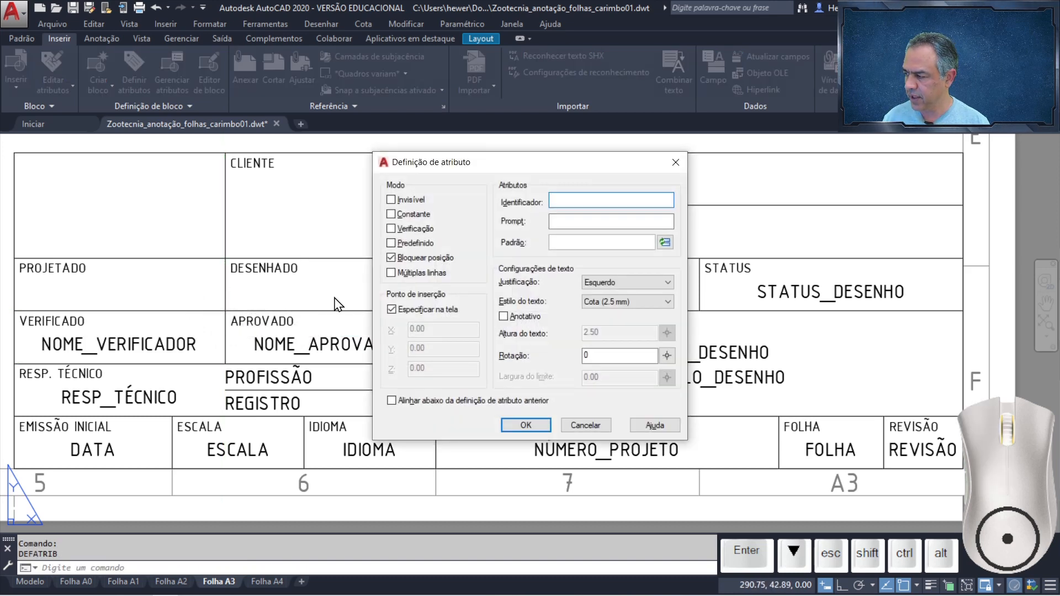
type("NOME_DESENHISTA")
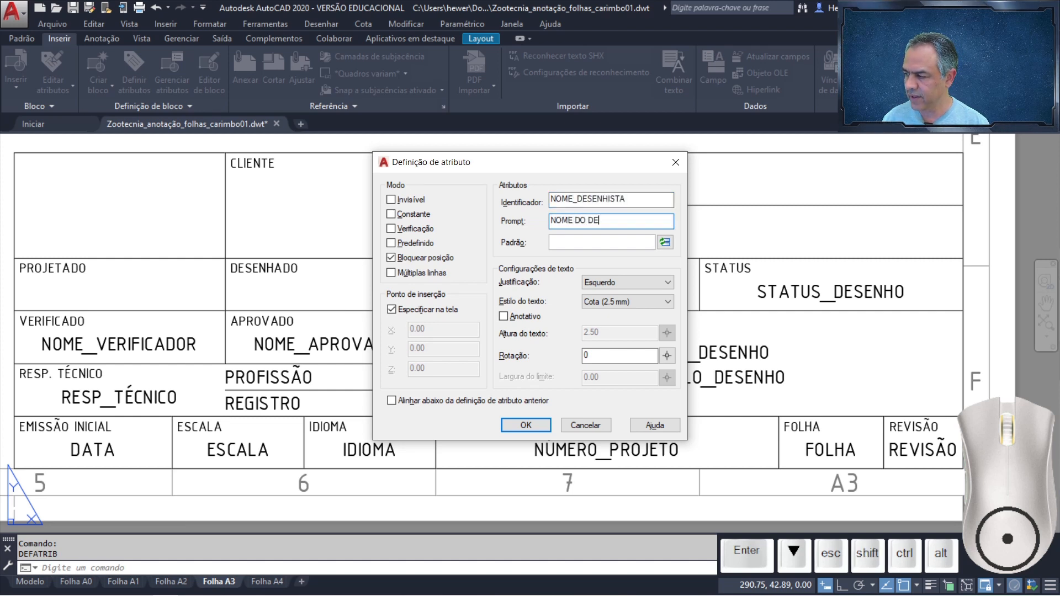
type(":")
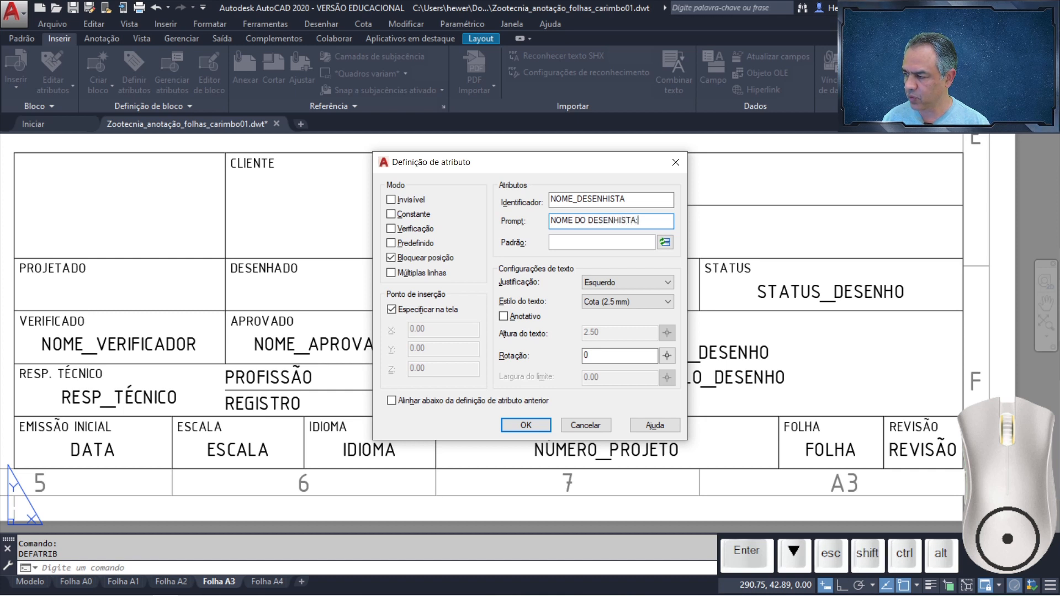
left_click(641, 281)
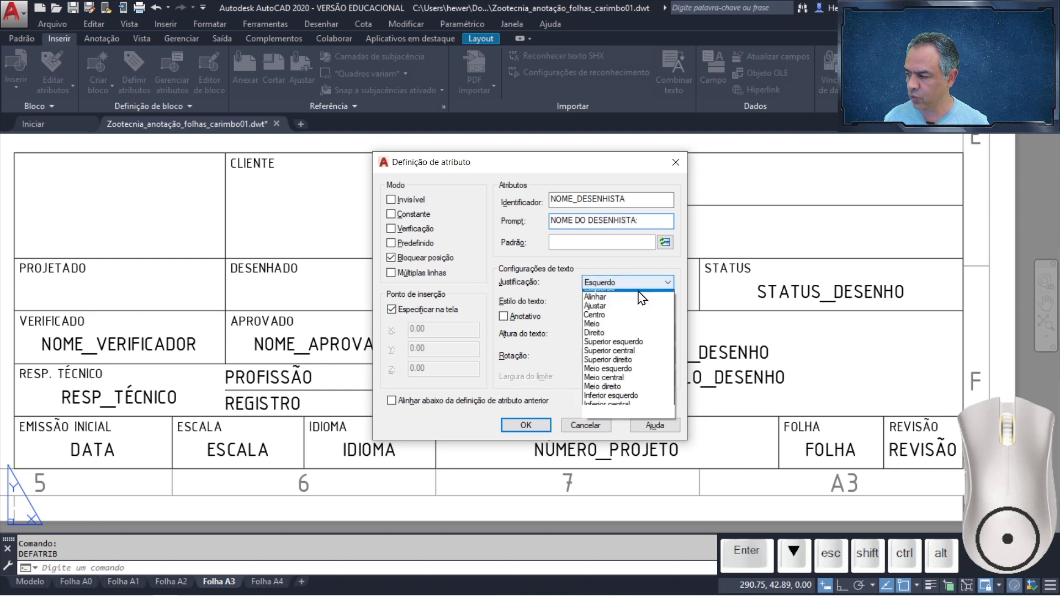
left_click(629, 358)
left_click(525, 425)
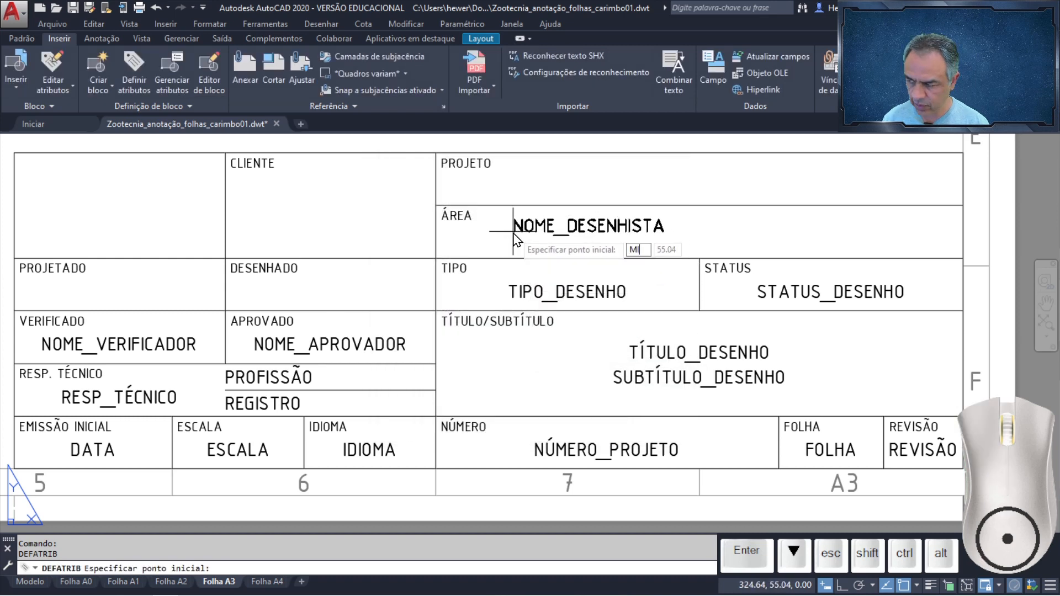
- Place the NOME_DESENHISTA attribute at the midpoint (MID2) between the lower-left and upper-right corners of the DESENHADO cell
type("MID2")
key("Return")
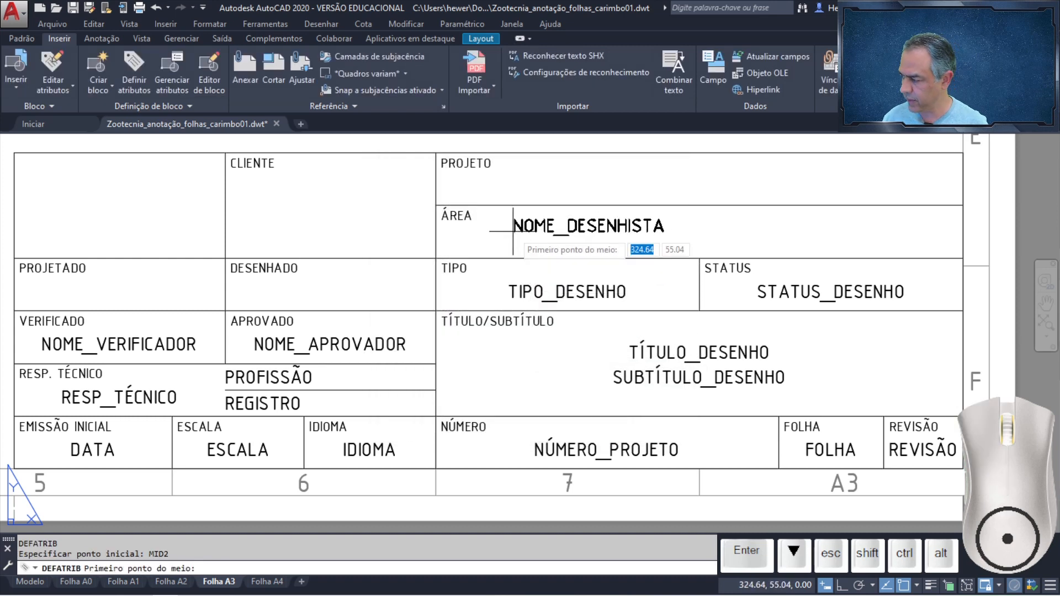
left_click(225, 310)
left_click(436, 259)
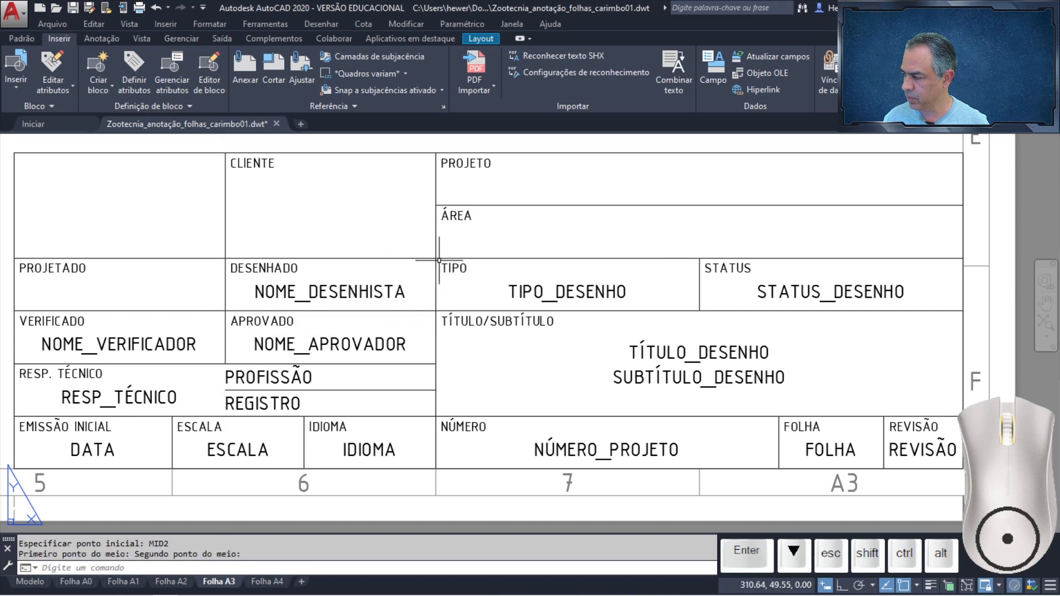
- Define a block attribute with tag NOME_PROJETISTA, prompt NOME DO PROJETISTA:, and Superior central justification
key("Return")
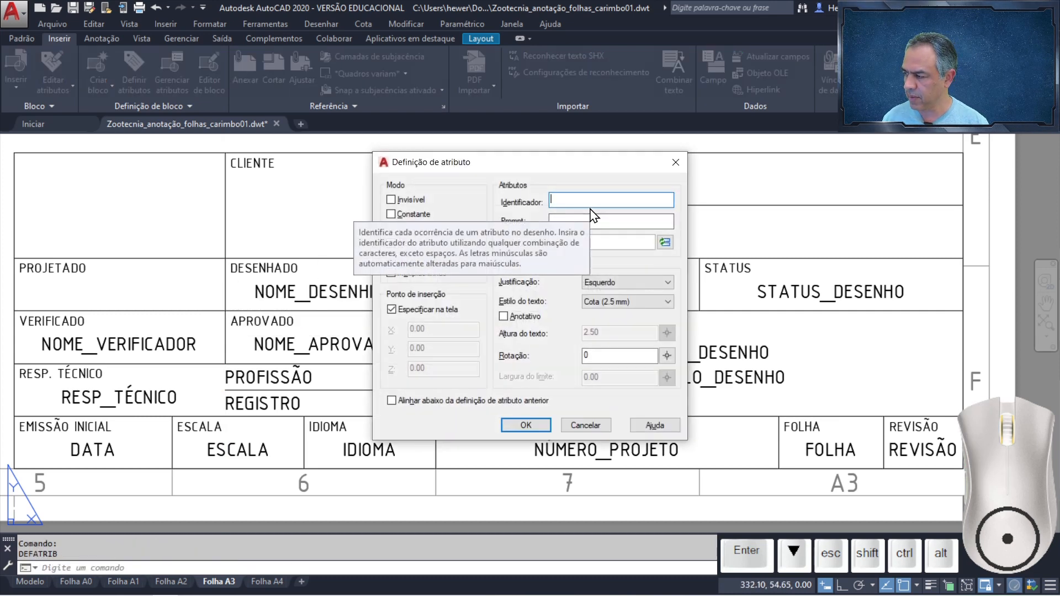
type("NOME")
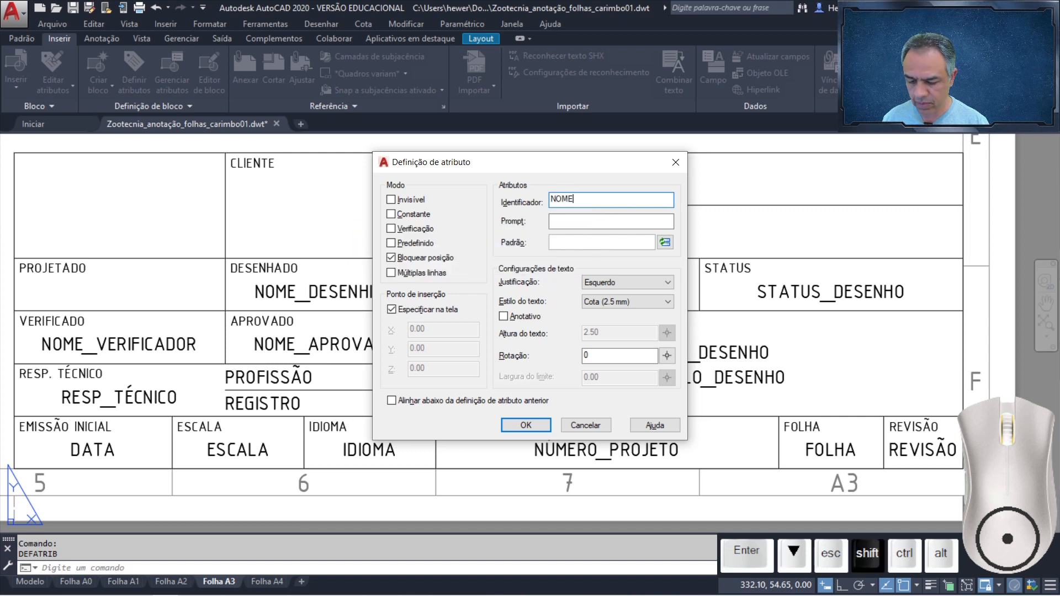
type("_PROJE")
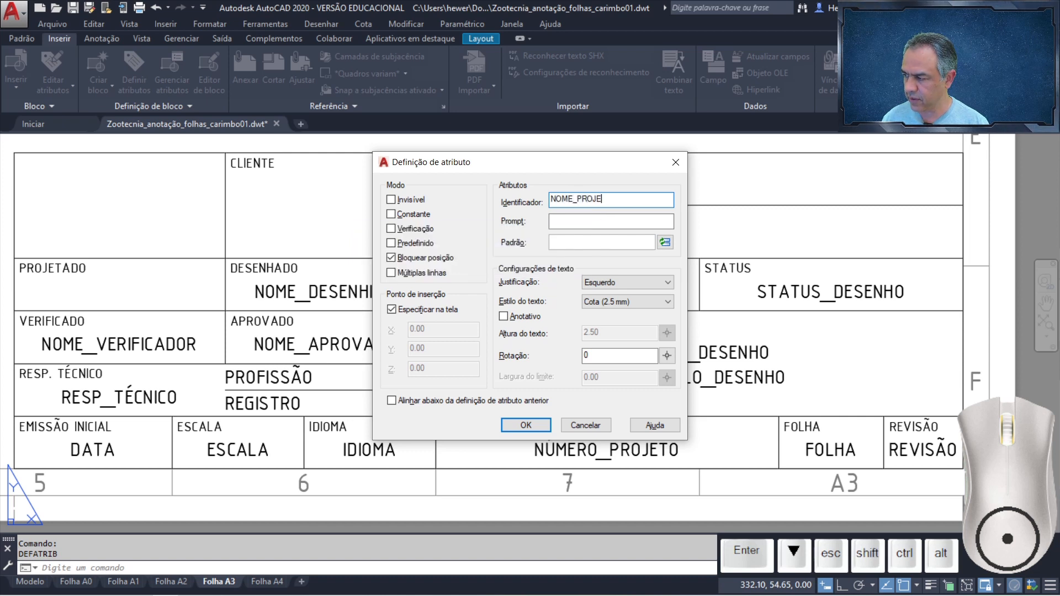
type("TISTA")
key("Tab")
type("NOME")
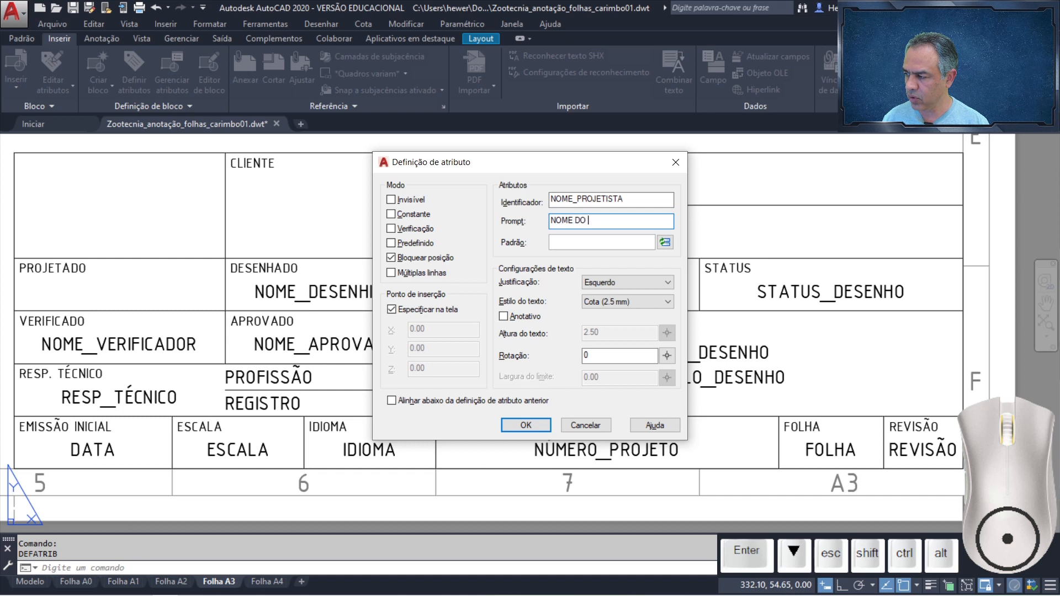
type(" DO PROJETISTA:")
left_click(610, 283)
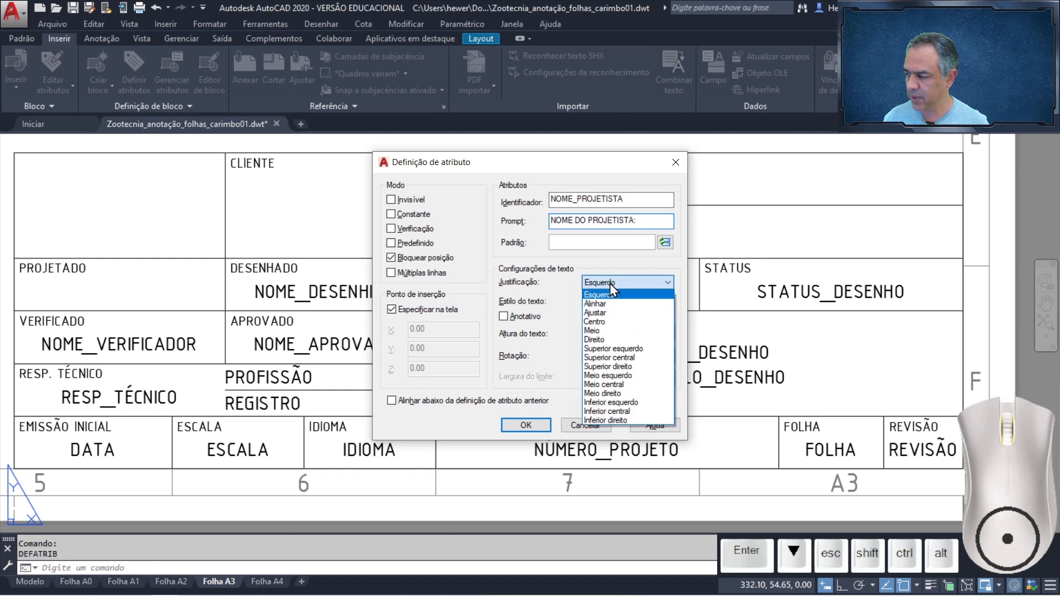
left_click(609, 357)
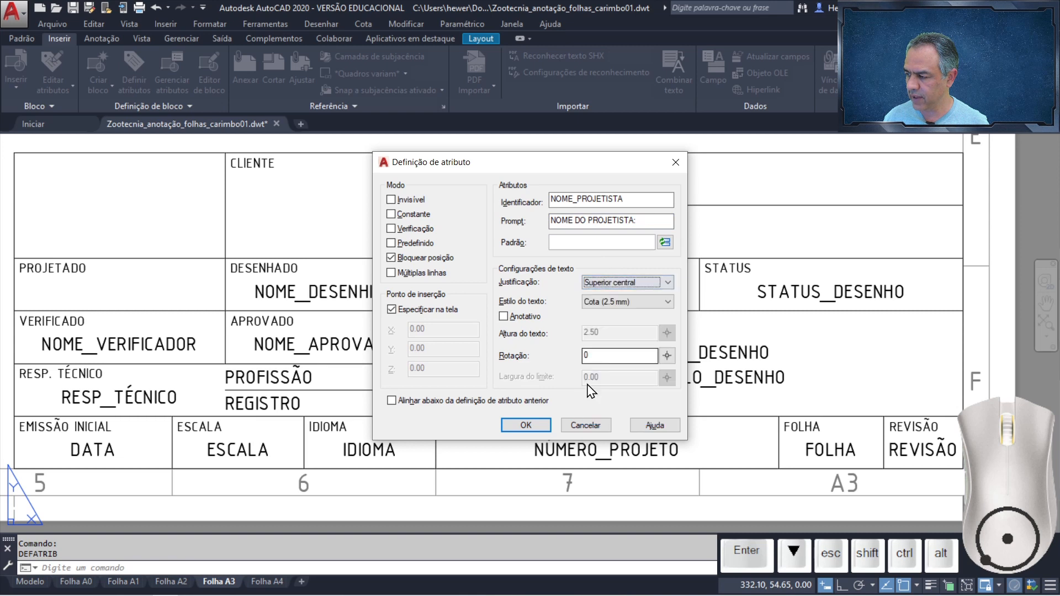
left_click(542, 428)
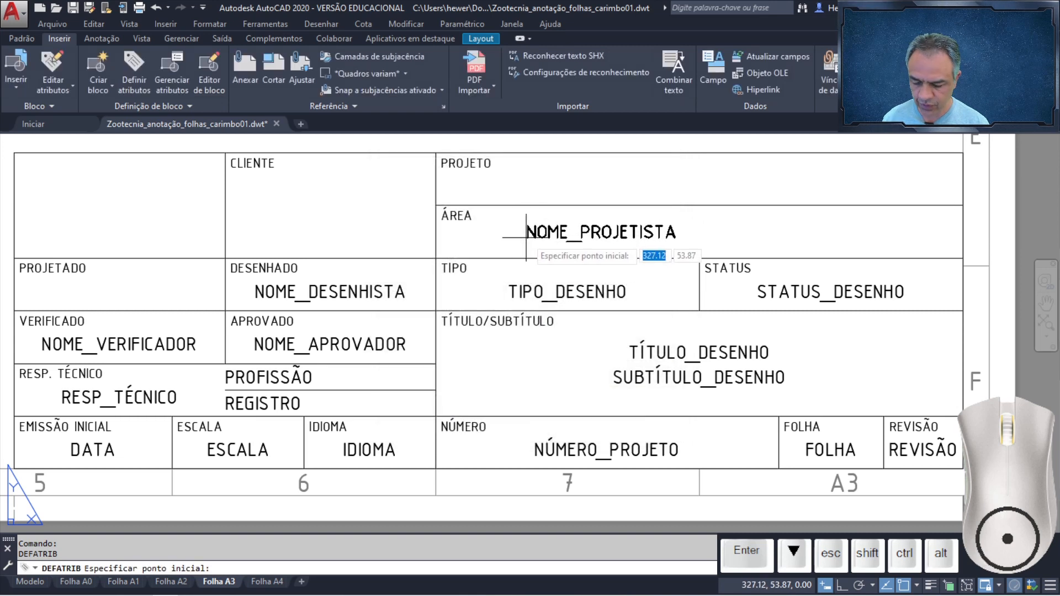
- Place the NOME_PROJETISTA attribute at the midpoint (MID2) between the lower-left and upper-right corners of the PROJETADO cell
type("mid2")
key("Return")
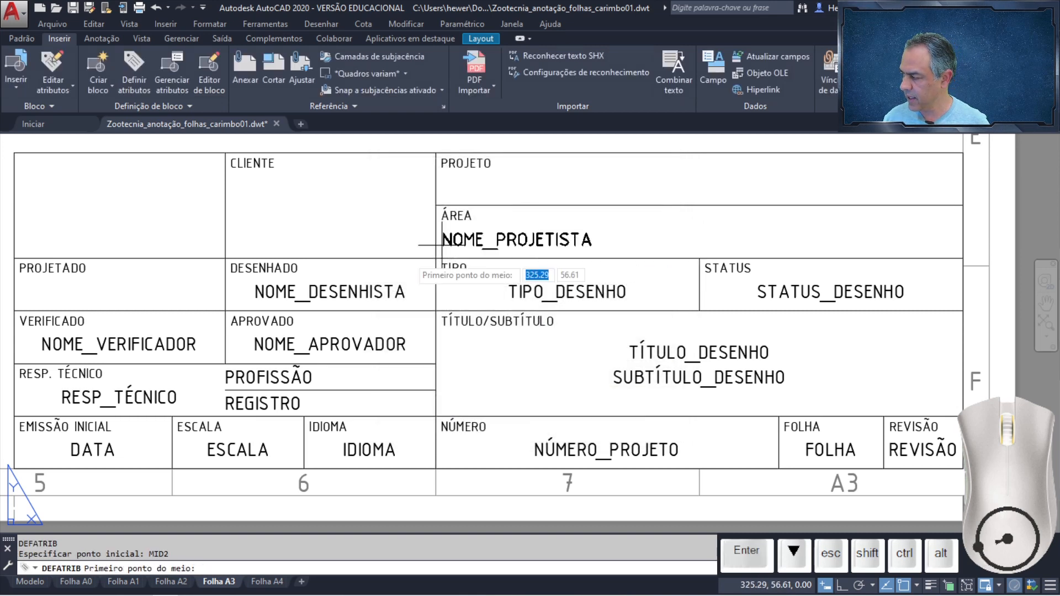
left_click(13, 310)
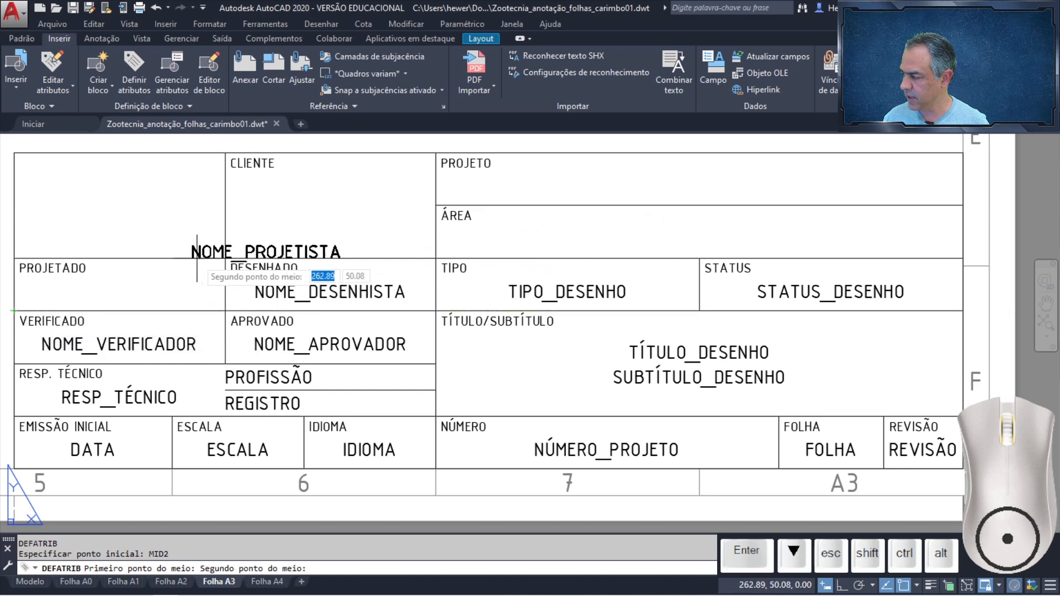
left_click(225, 258)
- Define a block attribute with tag NOME_ÁREA, prompt NOME DA ÁREA DO PROJETO, and Superior central justification
key("Return")
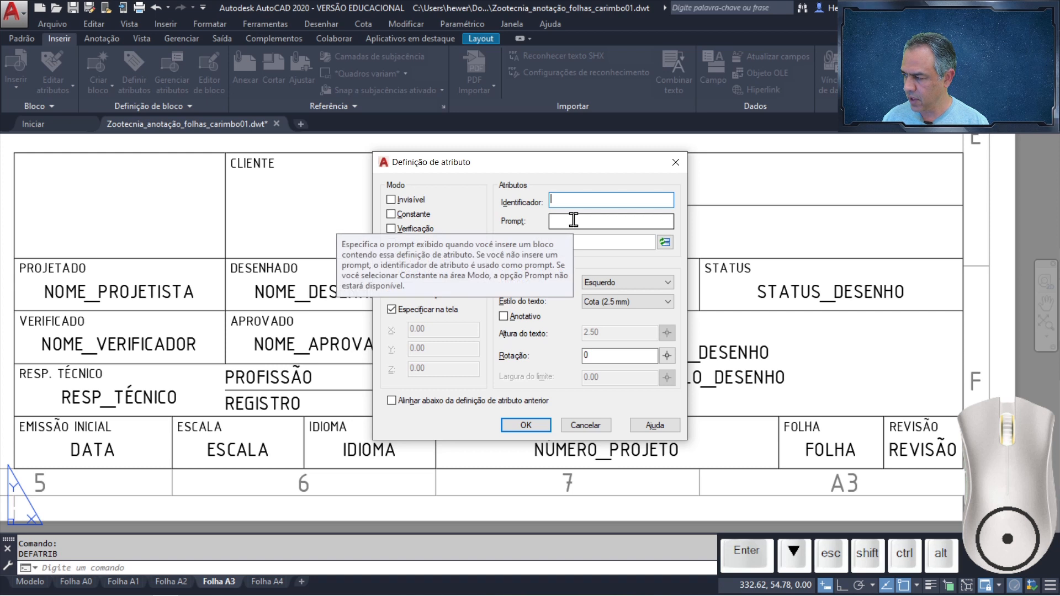
type("NOME_")
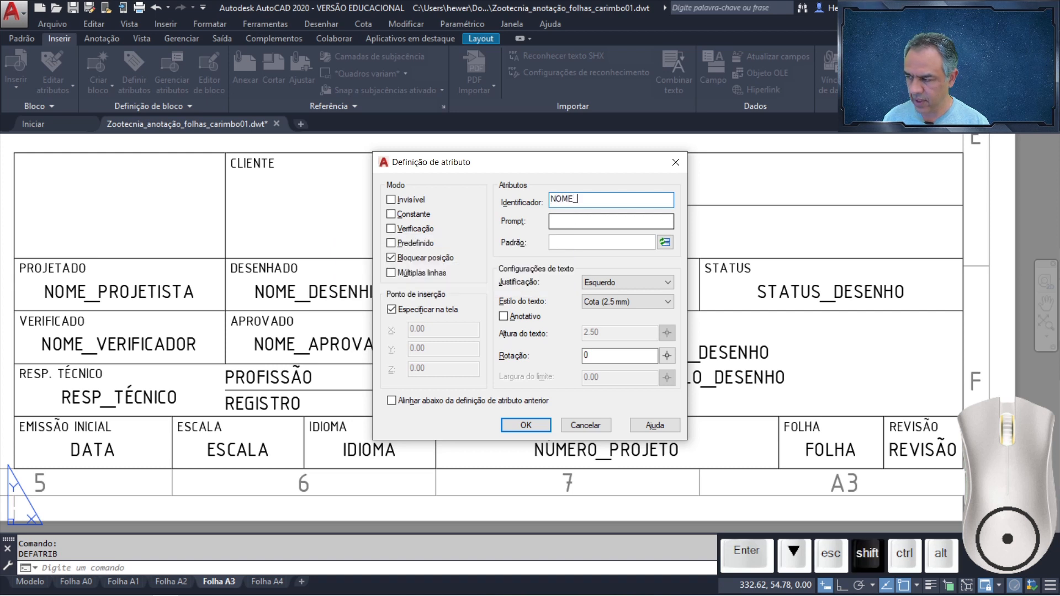
type("AREA")
key("Tab")
type("NOME DA ÁRE")
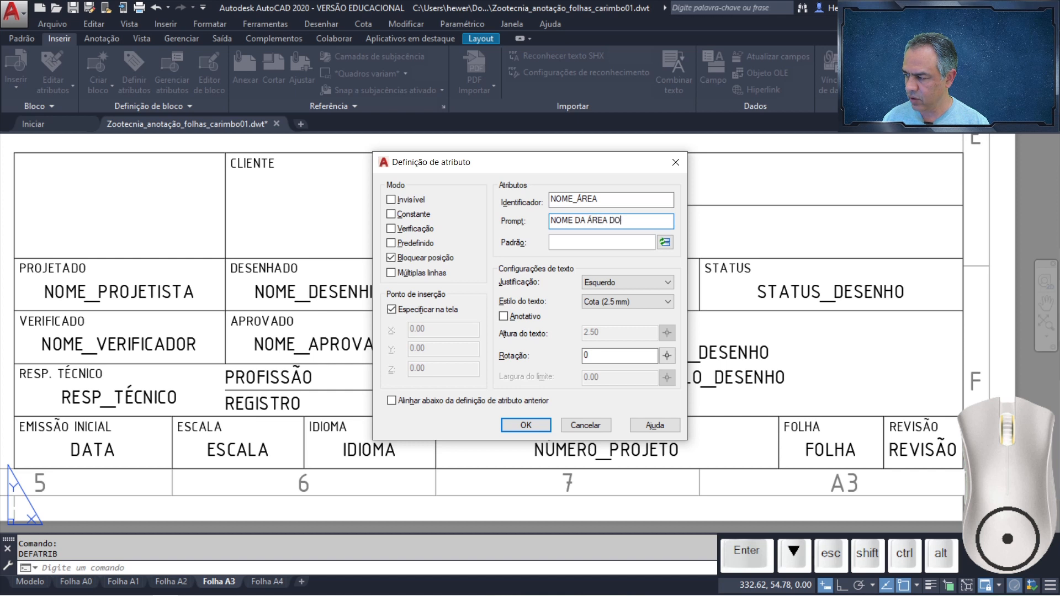
type("A DO PROJETO")
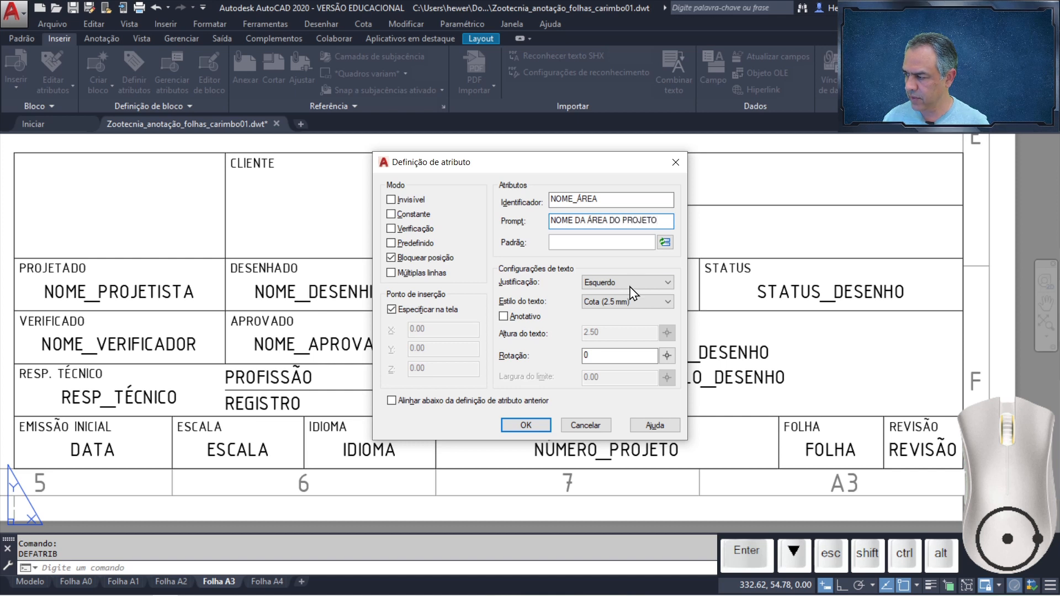
left_click(629, 283)
left_click(609, 358)
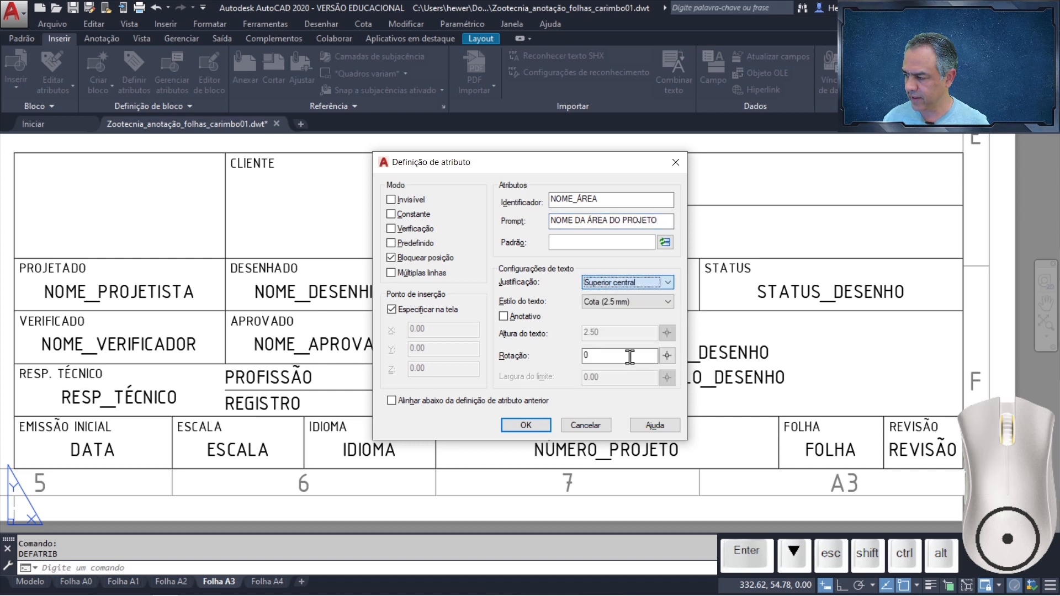
left_click(525, 431)
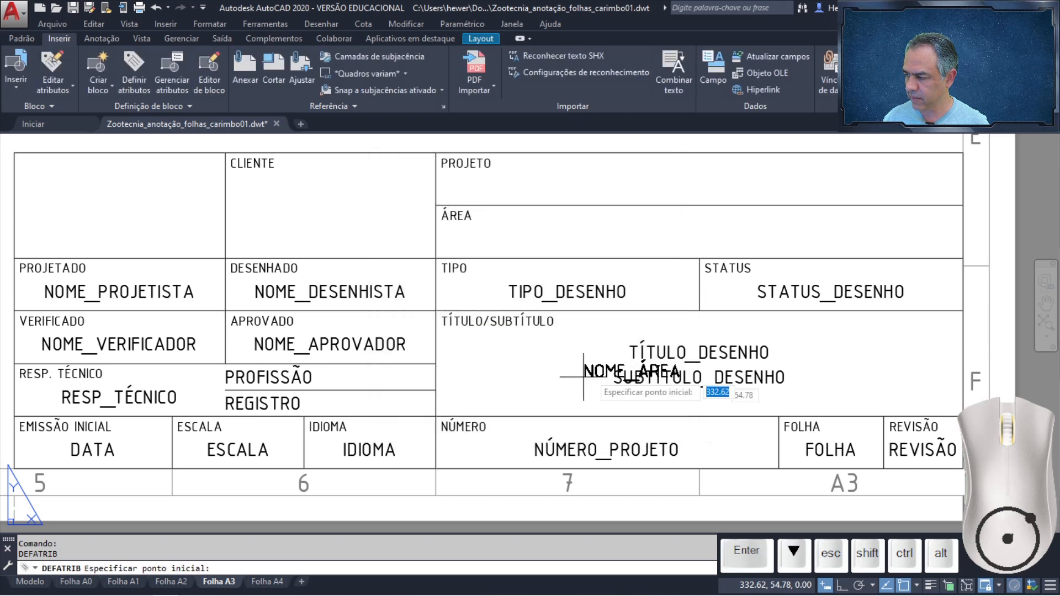
- Place the NOME_ÁREA attribute at the midpoint (MID2) between the lower-left and upper-right corners of the ÁREA cell
type("MID")
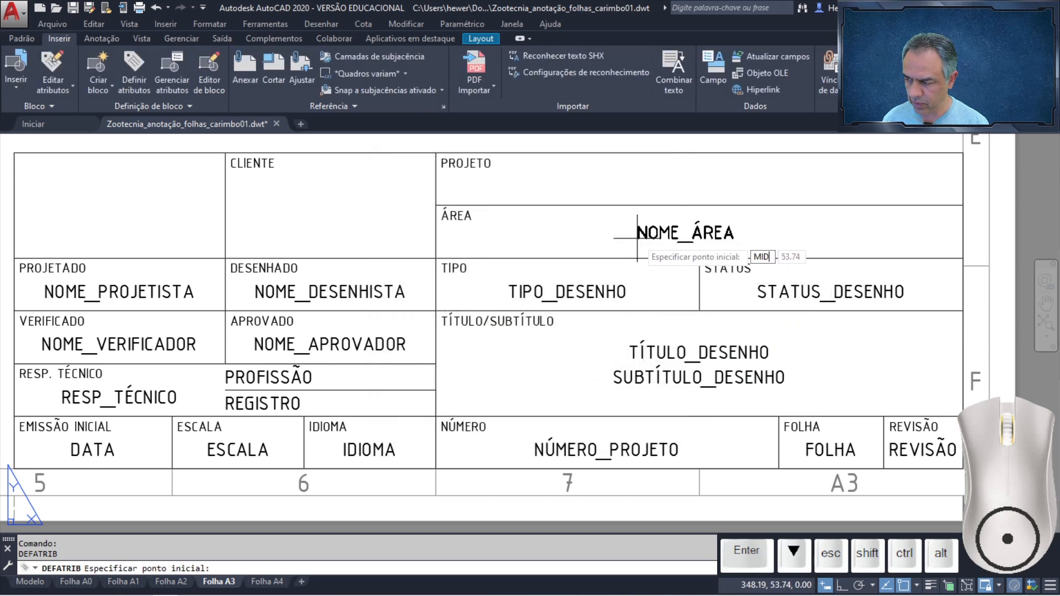
type("2")
key("Return")
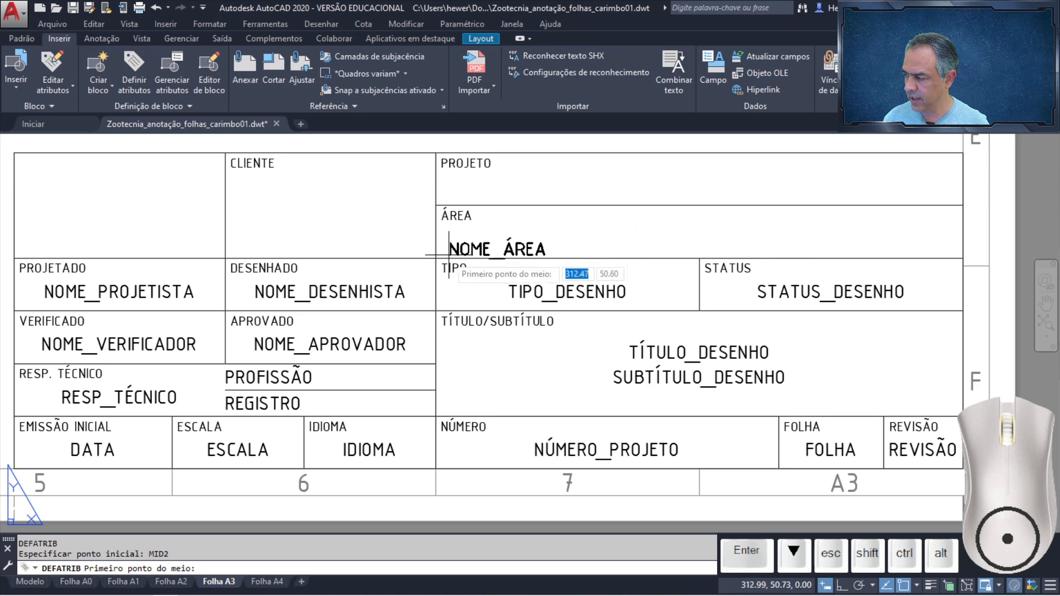
left_click(435, 258)
left_click(962, 206)
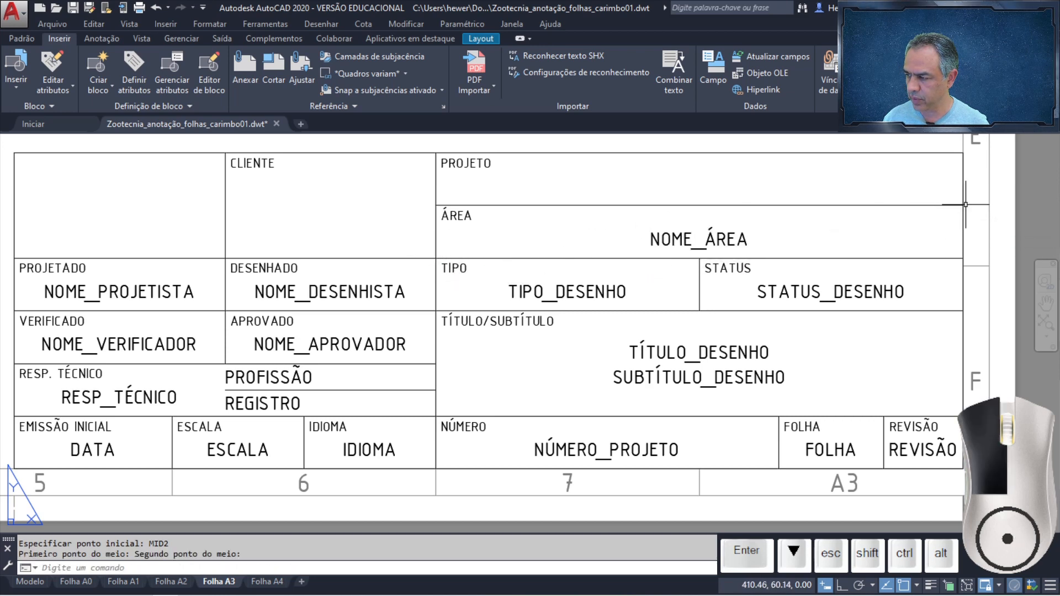
- Define a block attribute with tag NOME_PROJETO, prompt NOME DO PROJETO:, and Superior central justification
key("Return")
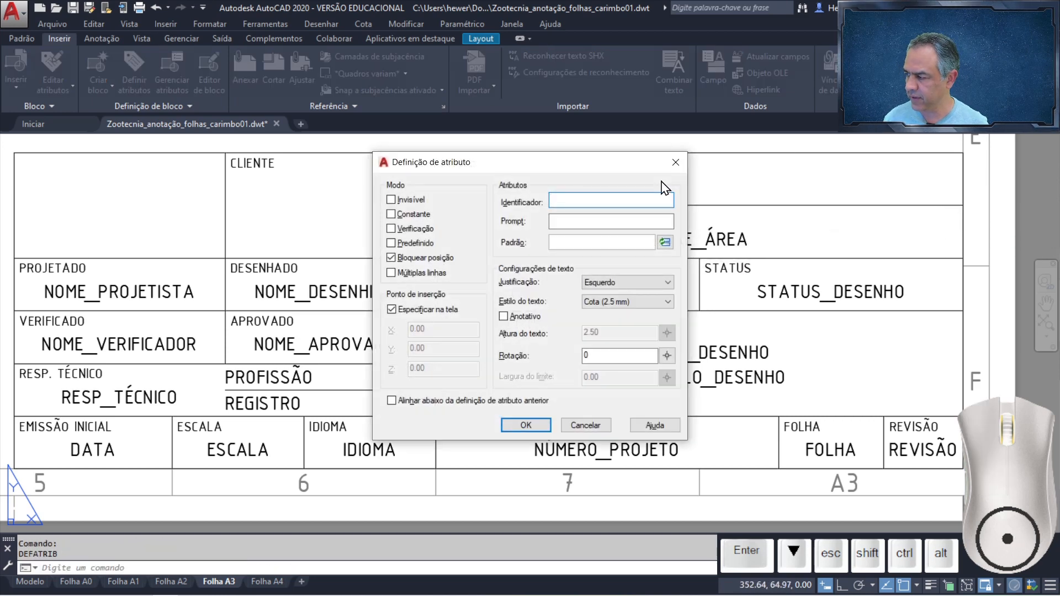
type("NOME_PROJETO")
key("Tab")
type("NO")
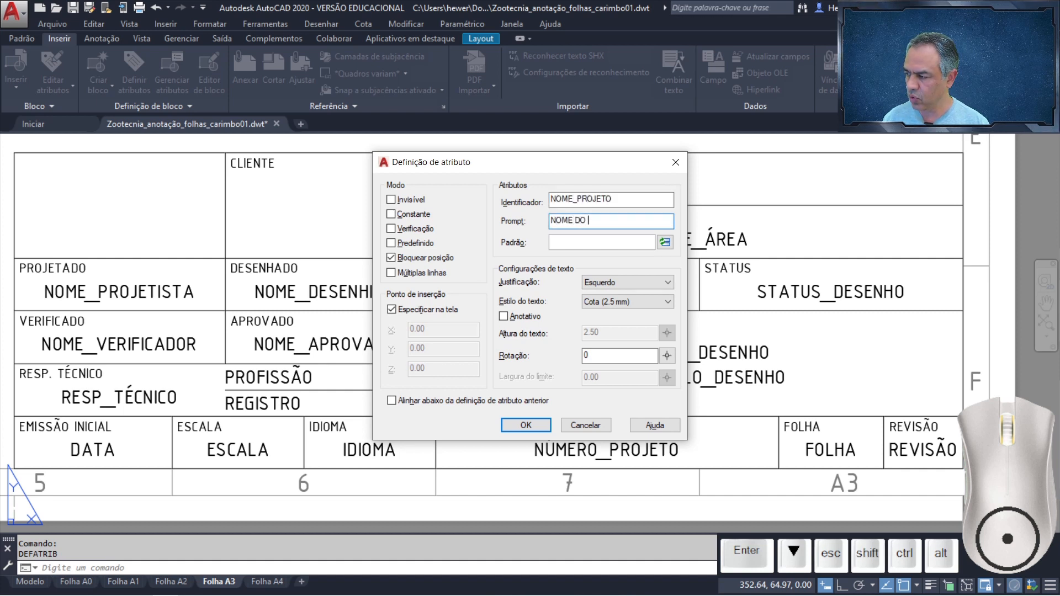
type("ME DO PROJETO:")
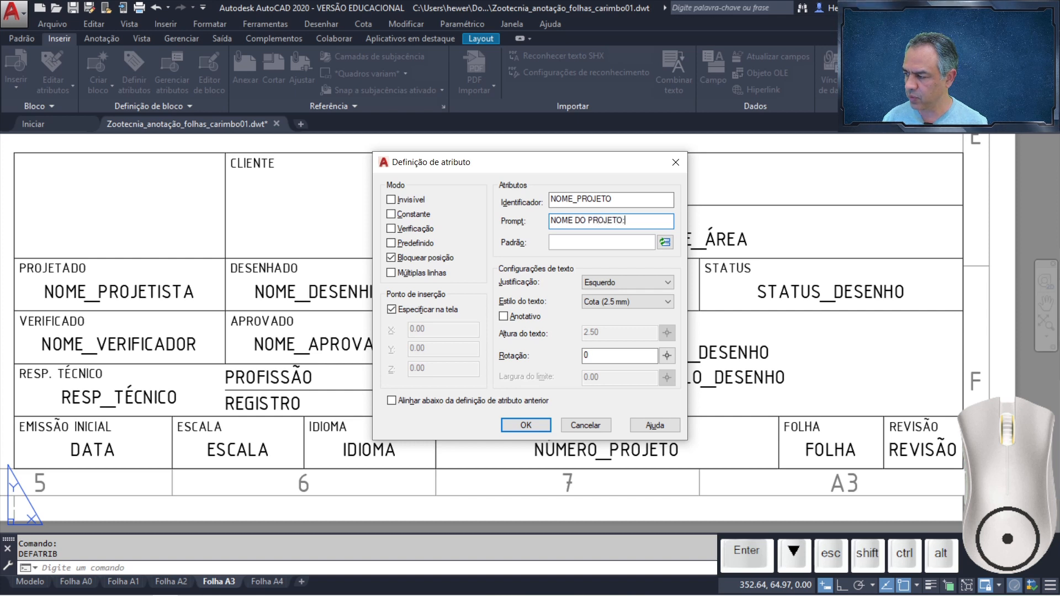
left_click(653, 280)
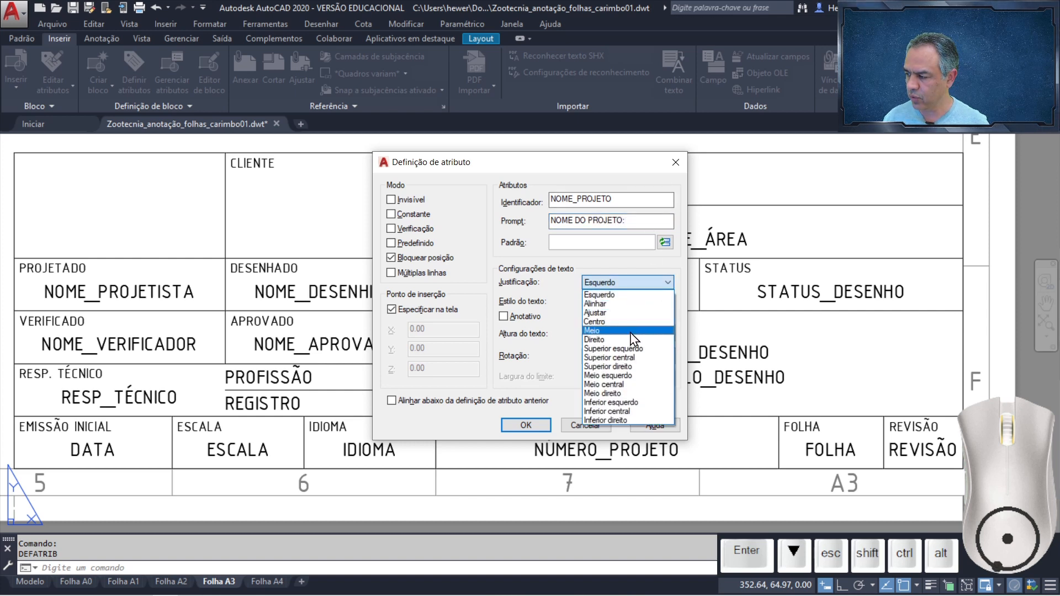
left_click(629, 349)
left_click(526, 425)
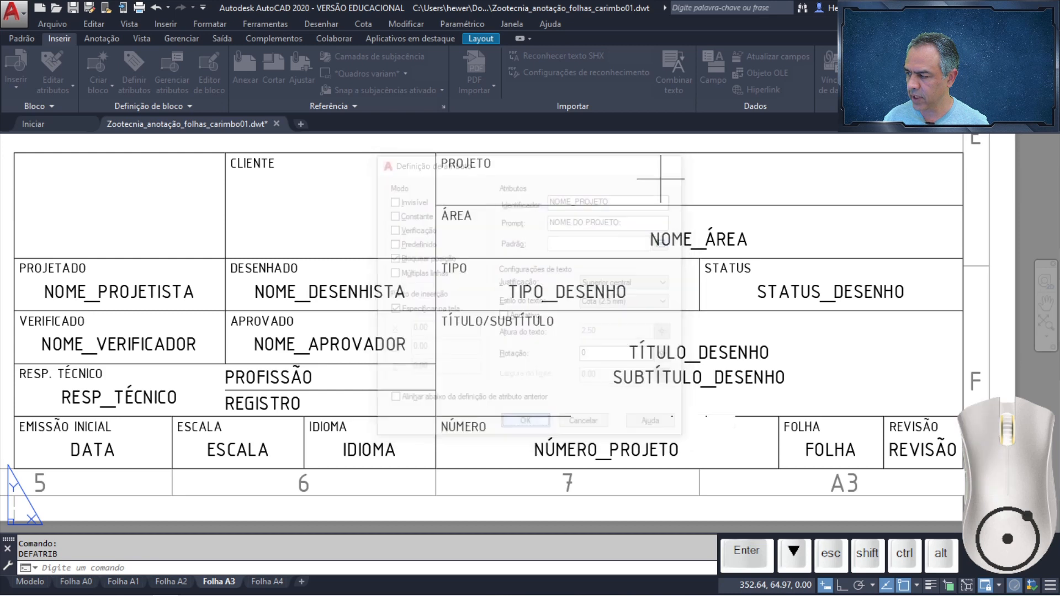
- Place the NOME_PROJETO attribute at the midpoint (MID2) between the lower-left and upper-right corners of the PROJETO cell
type("MID2")
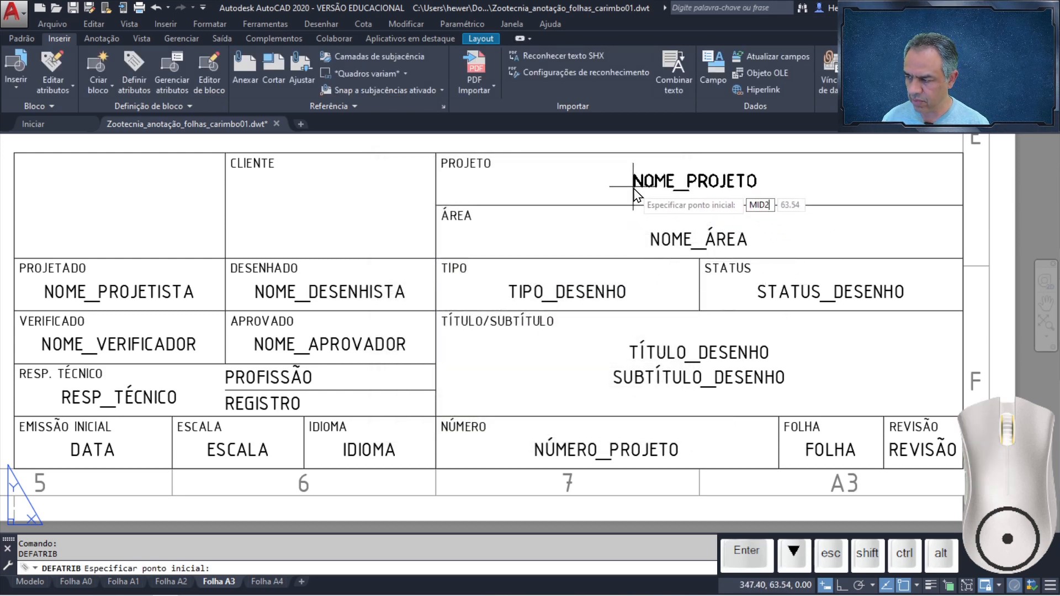
key("Return")
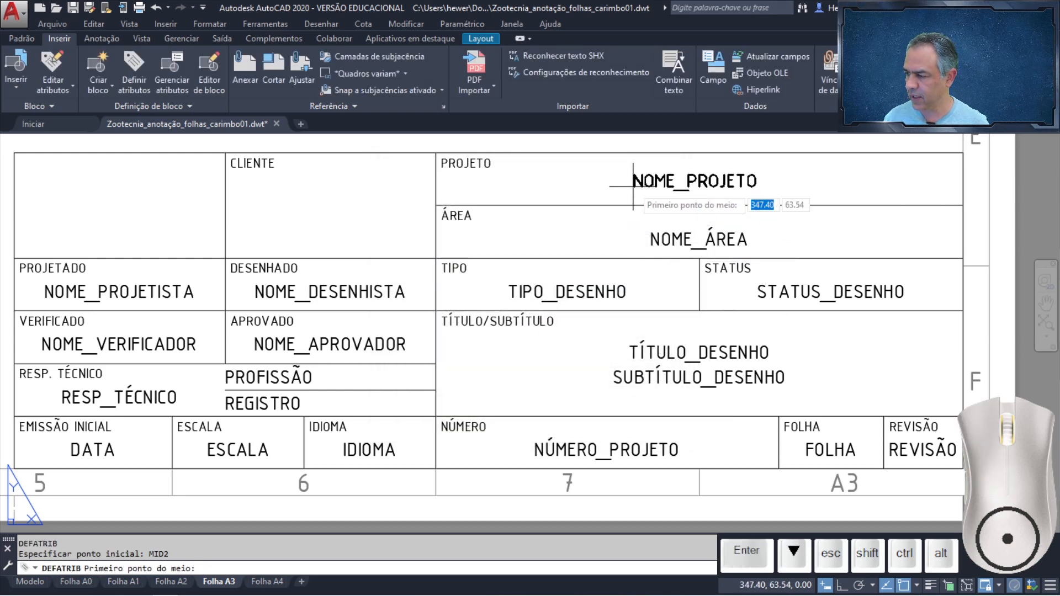
left_click(435, 202)
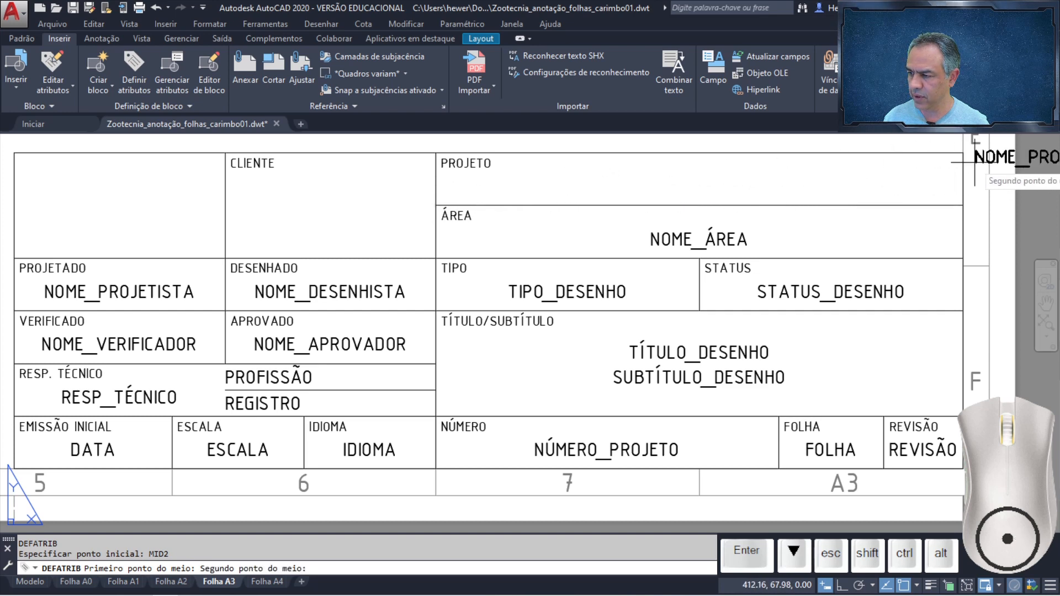
left_click(962, 175)
- Define a block attribute with tag NOME_CLIENTE, prompt NOME DO CLIENTE:, and Meio central justification
key("Return")
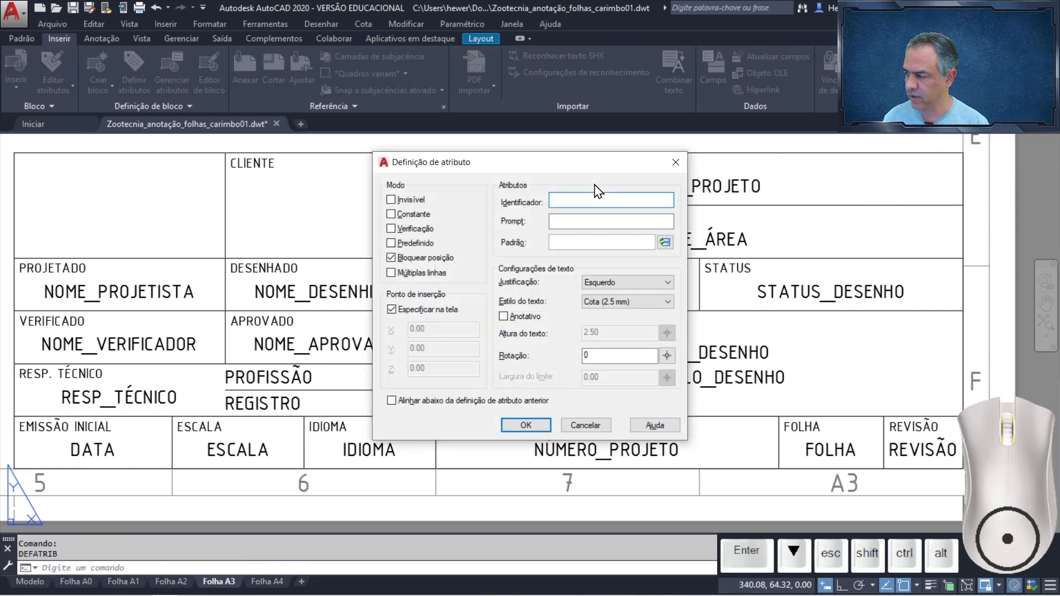
type("NOME_CLIENTE")
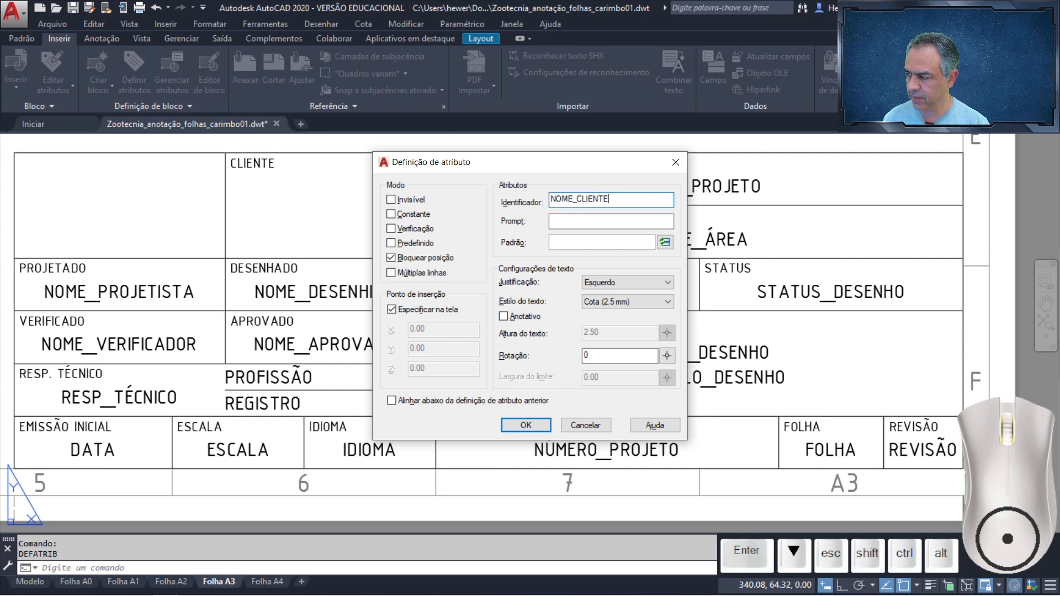
key("Tab")
type("NOME DO CLIENTE:")
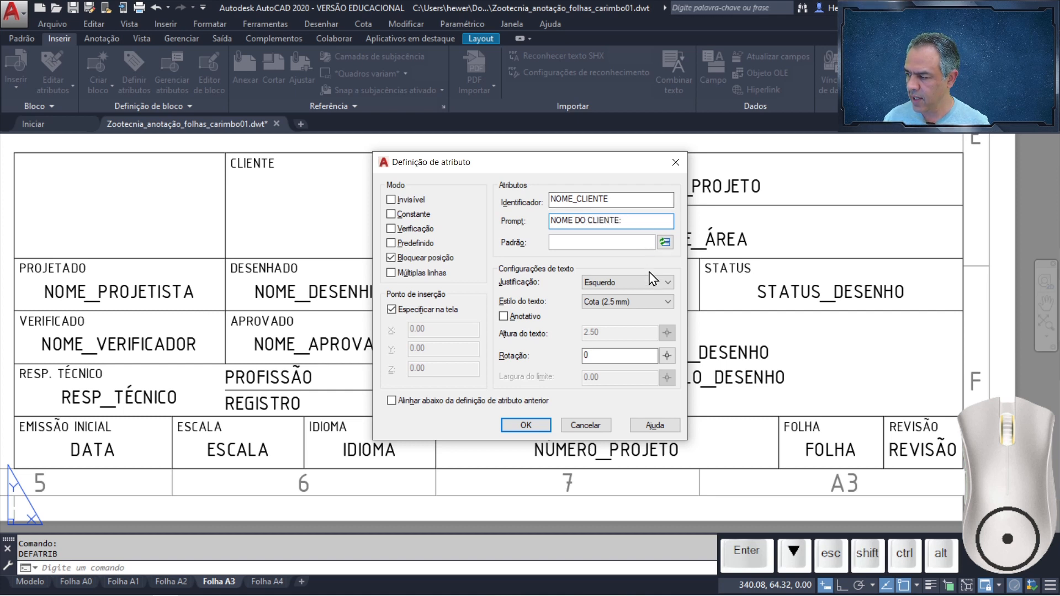
left_click(643, 291)
left_click(634, 384)
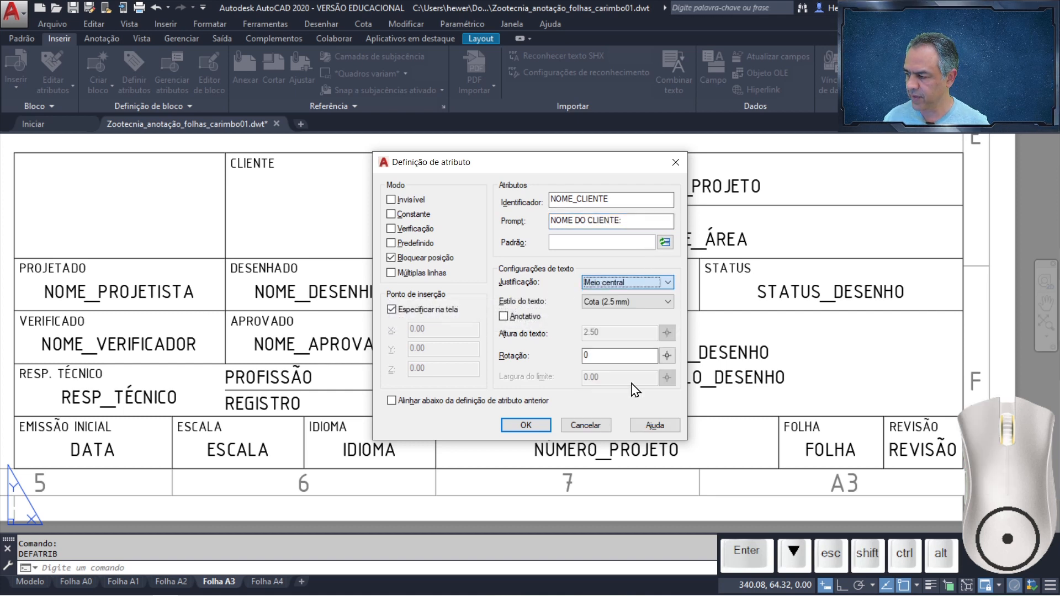
left_click(525, 425)
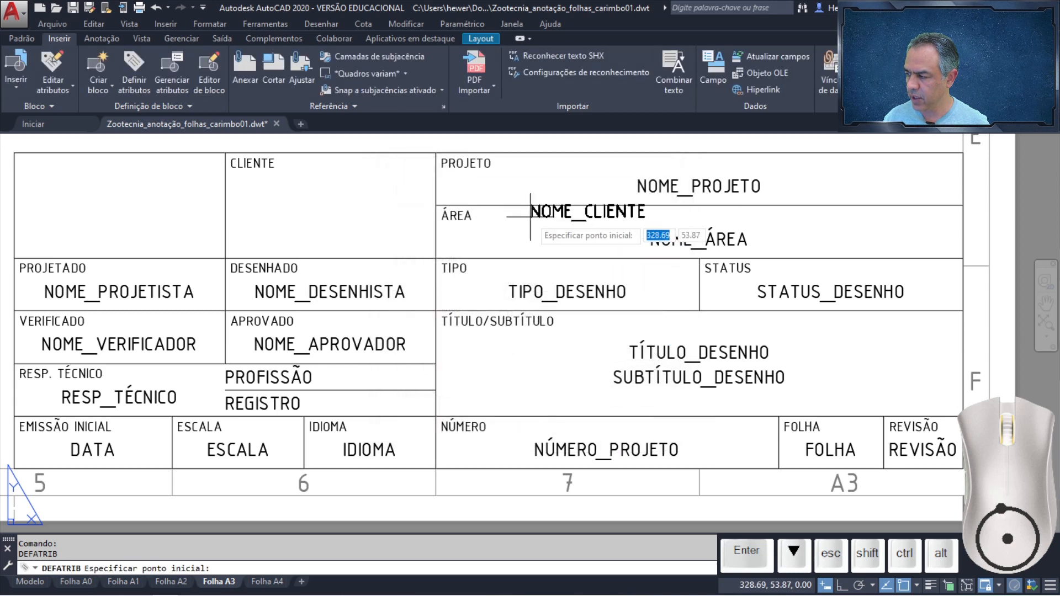
- Place the NOME_CLIENTE attribute at the midpoint (MID2) between the lower-left and upper-right corners of the CLIENTE cell
type("M")
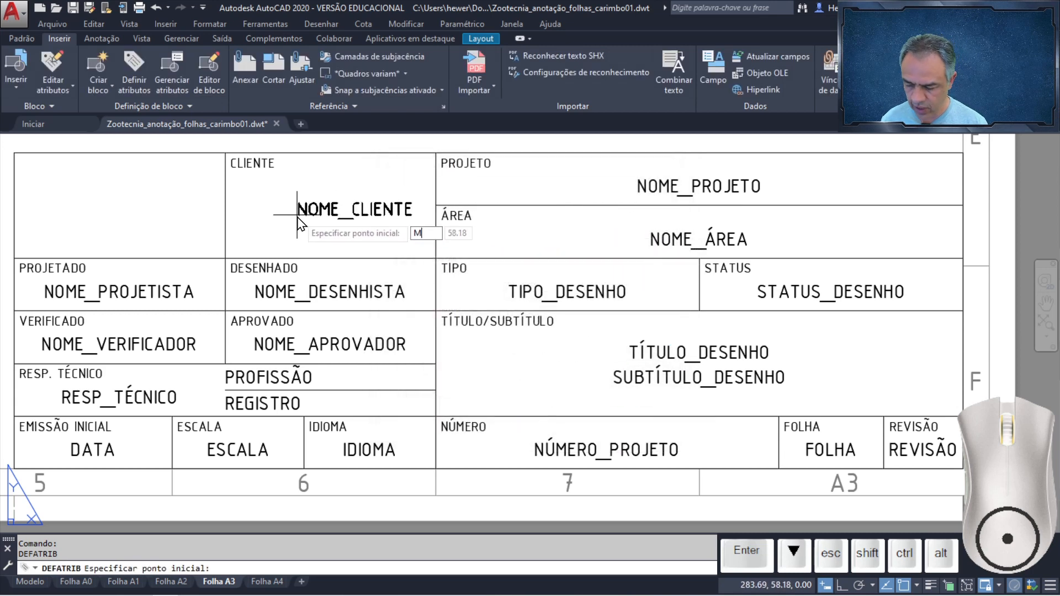
type("ID2")
key("Return")
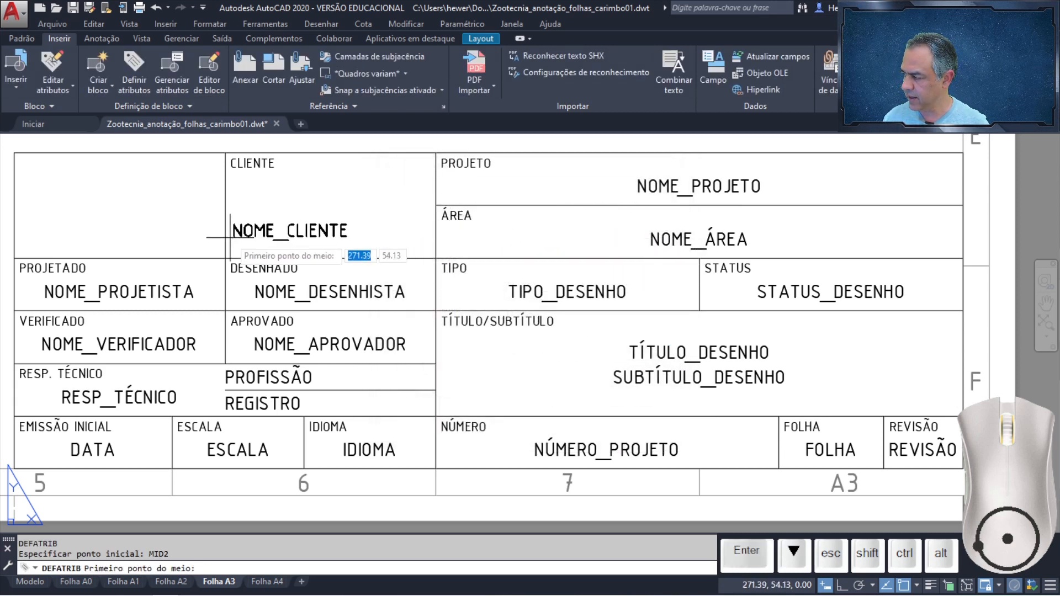
left_click(225, 259)
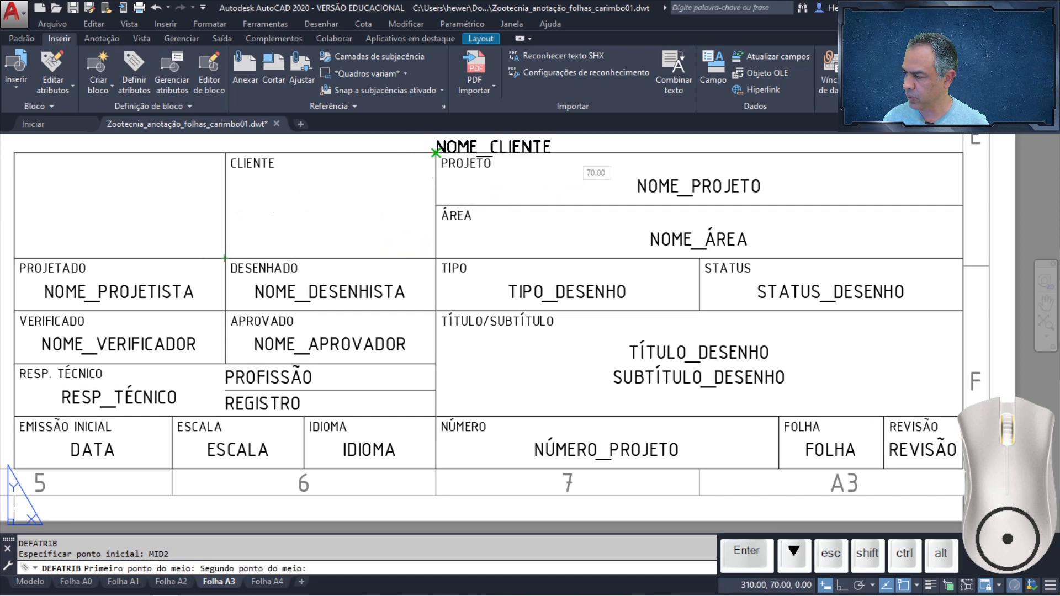
left_click(435, 154)
- Define a block attribute with tag NOME_EMPRESA, prompt NOME DA EMPRESA:, and Meio central justification
key("Return")
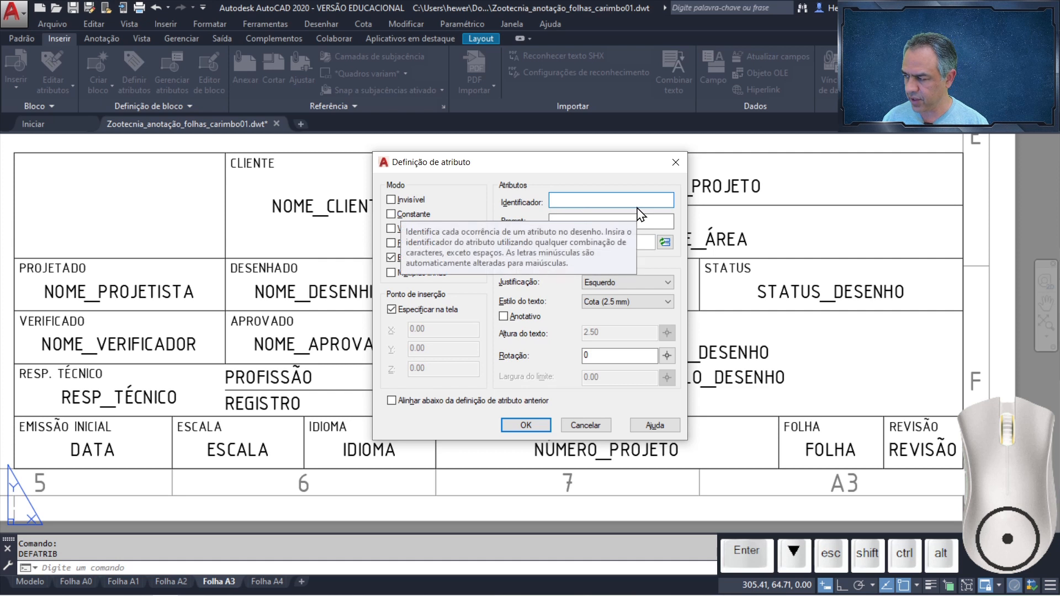
type("NOME_EMPRESA")
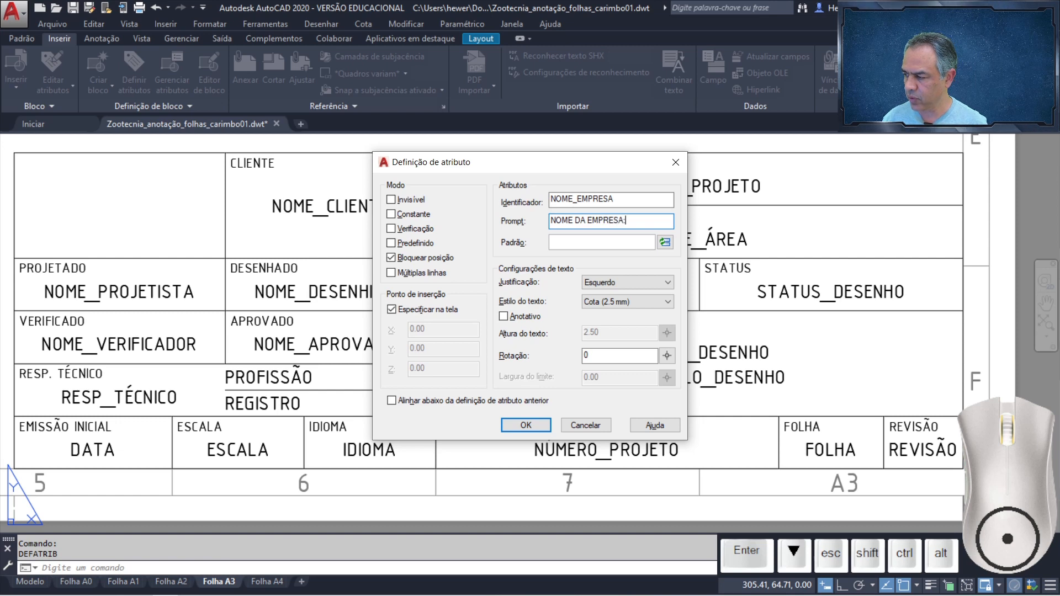
left_click(650, 282)
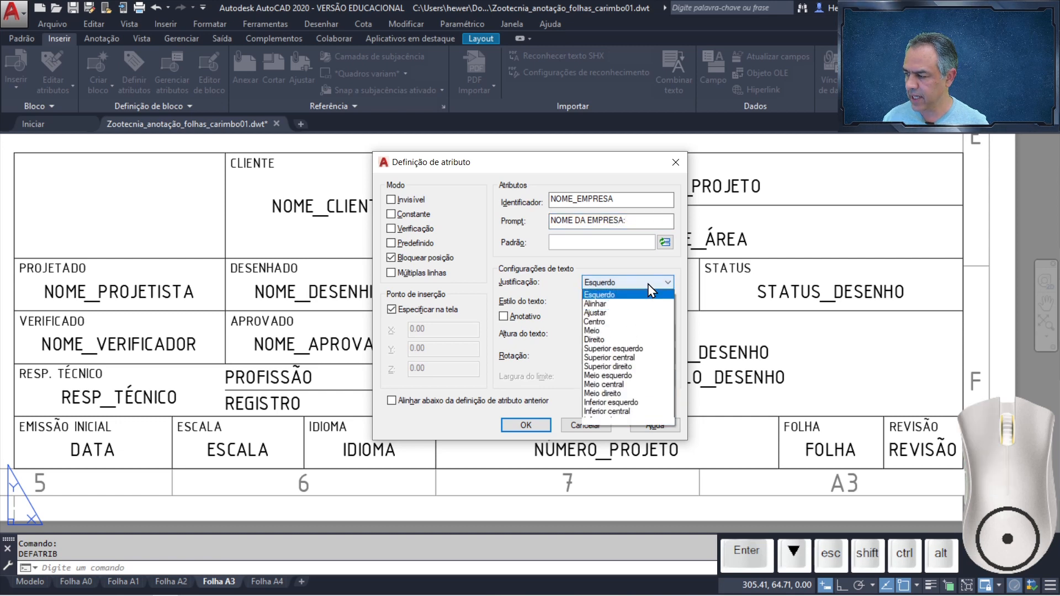
left_click(642, 387)
left_click(526, 425)
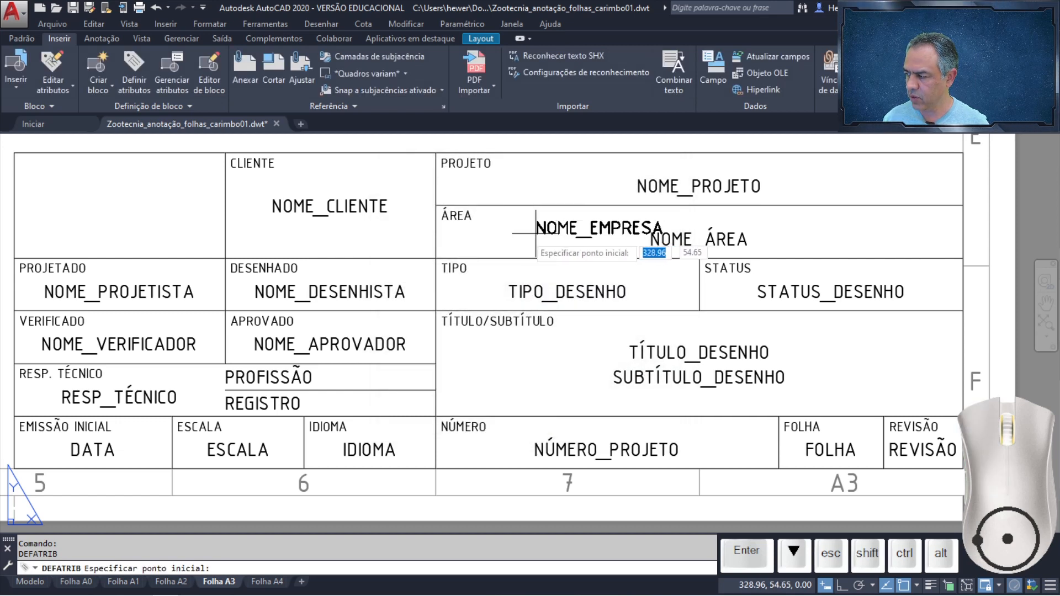
- Place the NOME_EMPRESA attribute at the midpoint (MID2) between the lower-left and upper-right corners of the unlabelled cell beside CLIENTE
type("MID2")
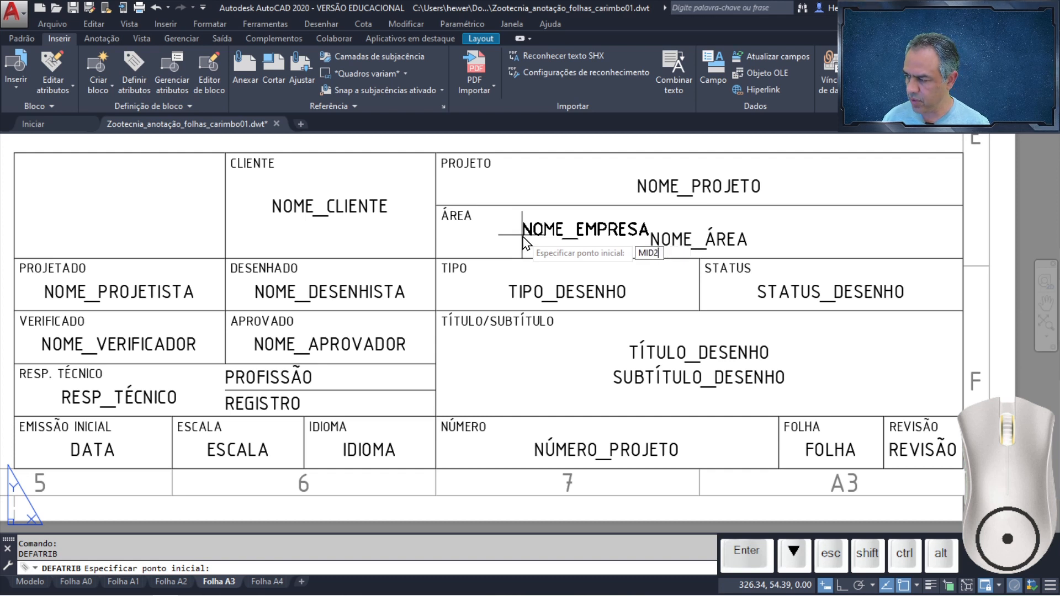
key("Return")
left_click(14, 259)
left_click(225, 153)
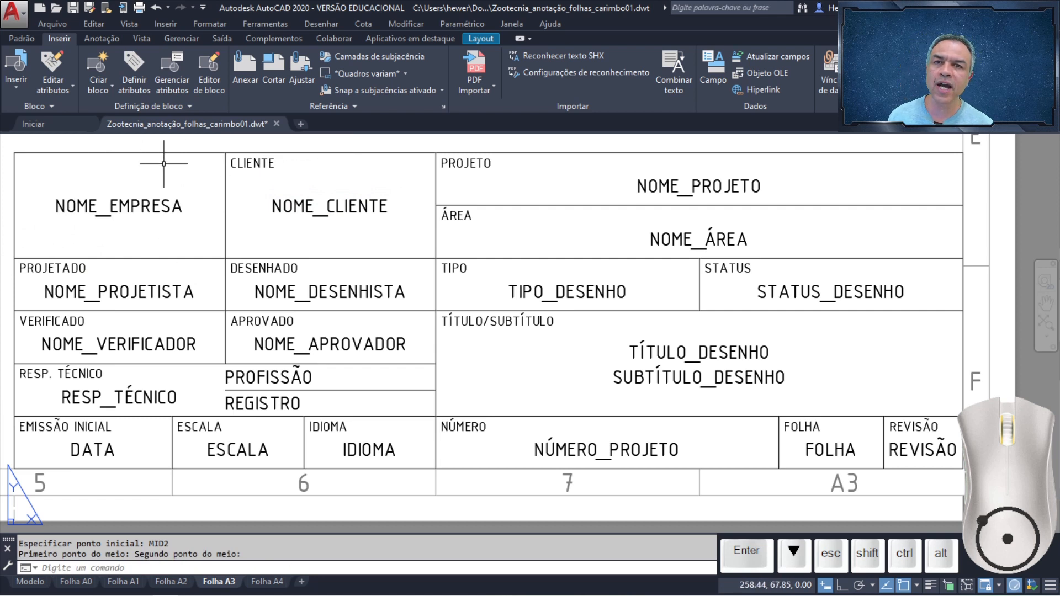
- Change the colour of all the title block's attribute definitions, from NOME_EMPRESA to REVISÃO, to red (Vermelho)
left_click(177, 208)
left_click(172, 284)
left_click(147, 343)
left_click(145, 396)
left_click(108, 448)
left_click(232, 442)
left_click(368, 449)
left_click(265, 403)
left_click(271, 377)
left_click(329, 344)
left_click(330, 292)
left_click(321, 214)
left_click(662, 186)
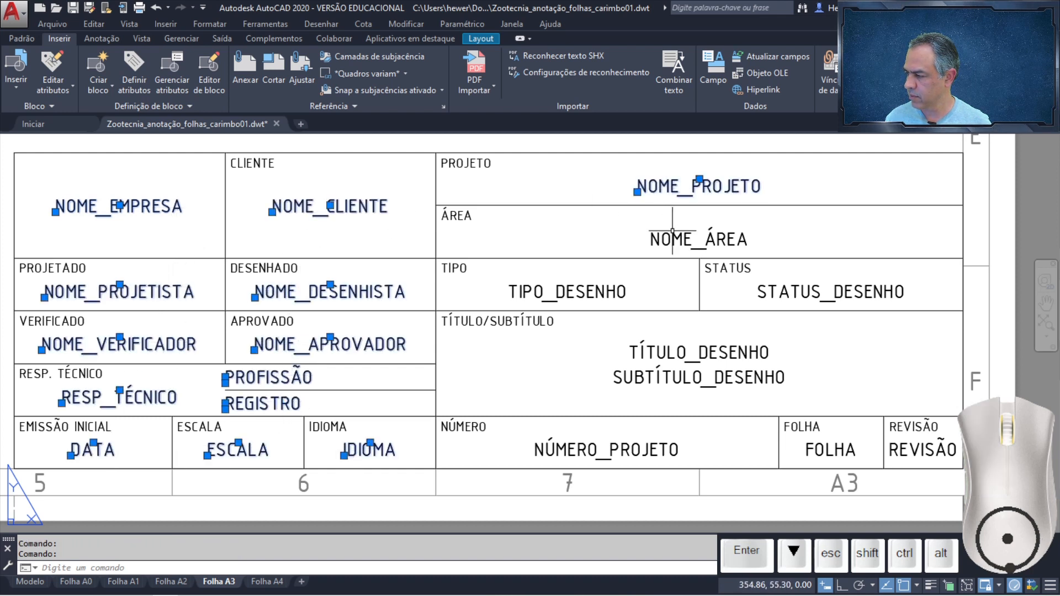
left_click(676, 237)
left_click(563, 292)
left_click(770, 292)
left_click(718, 348)
left_click(701, 380)
left_click(645, 442)
left_click(828, 448)
left_click(921, 448)
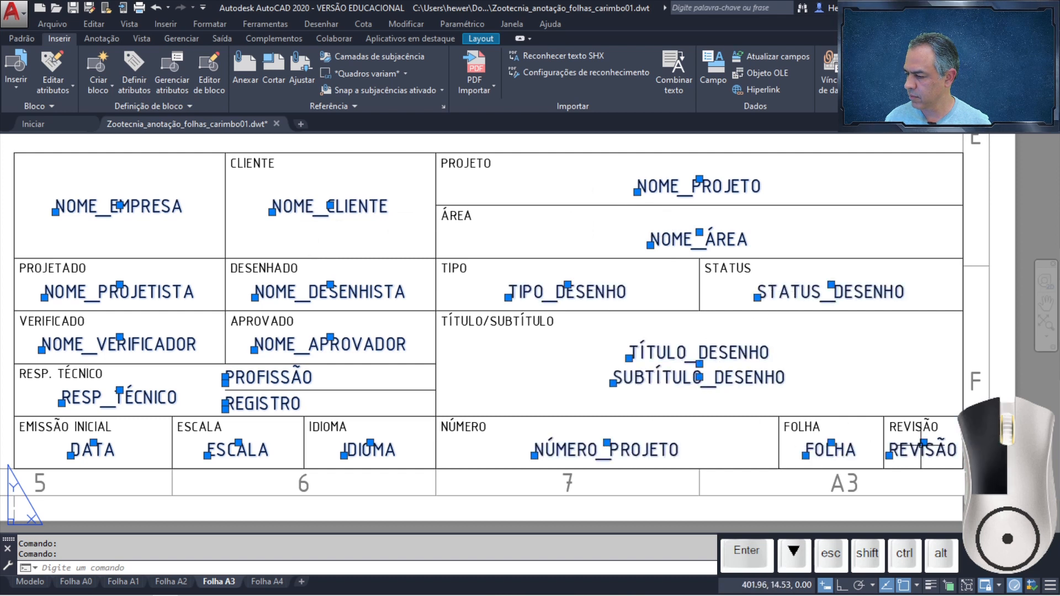
left_click(28, 38)
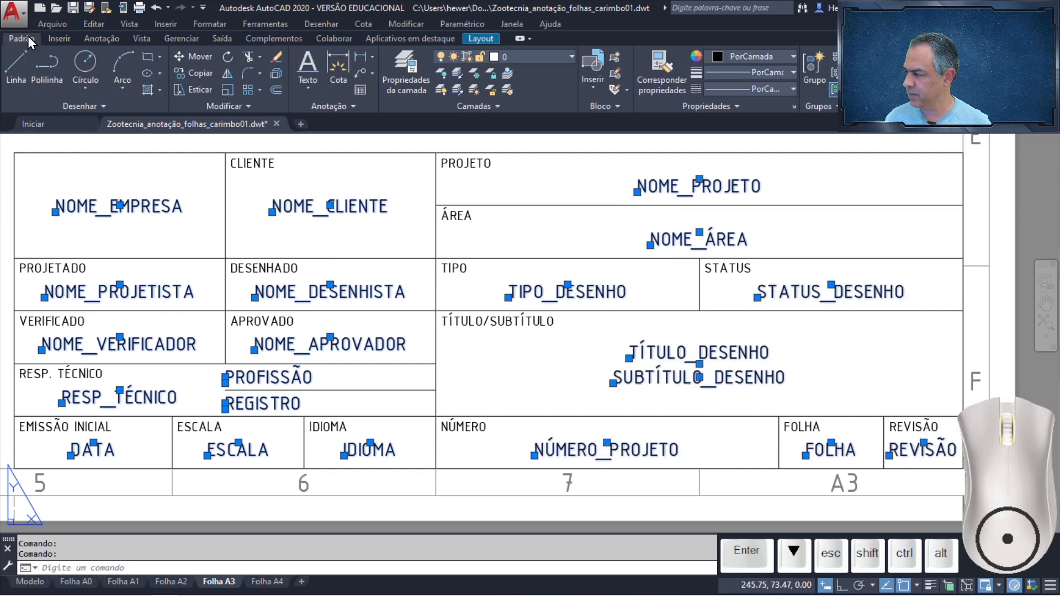
left_click(794, 57)
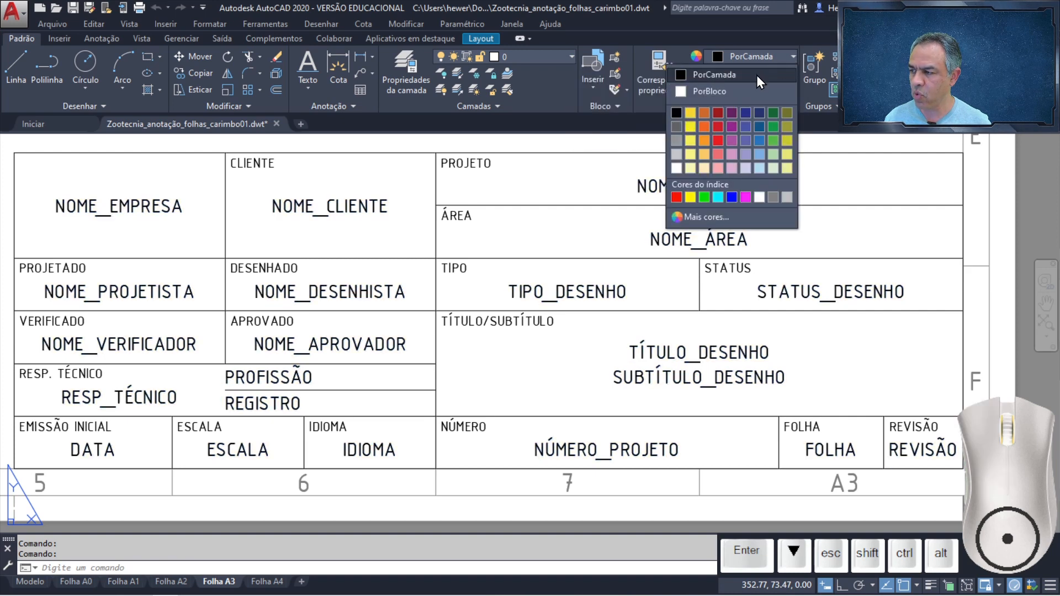
left_click(676, 197)
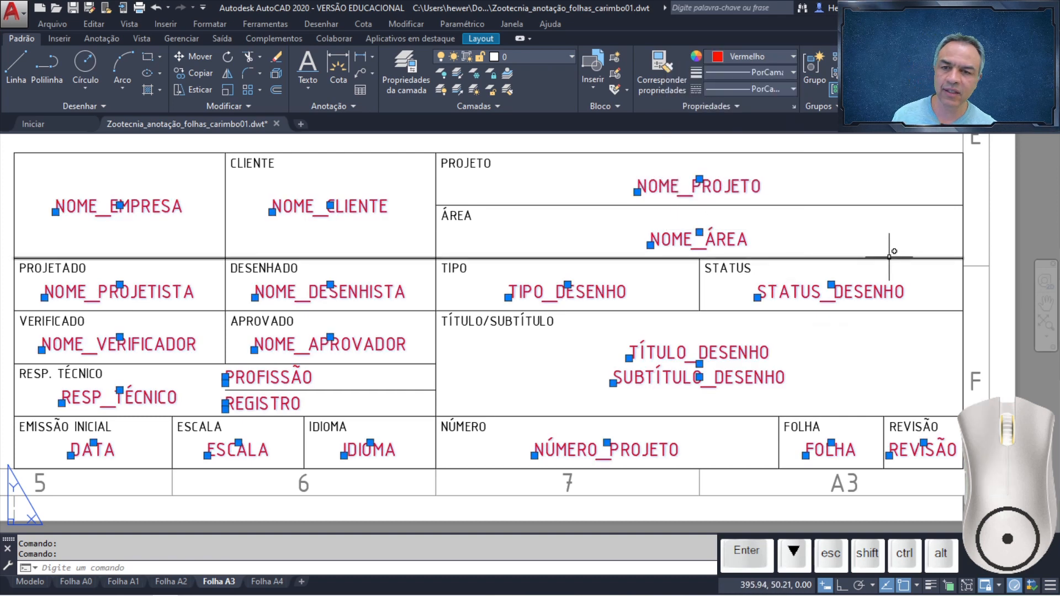
key("Escape")
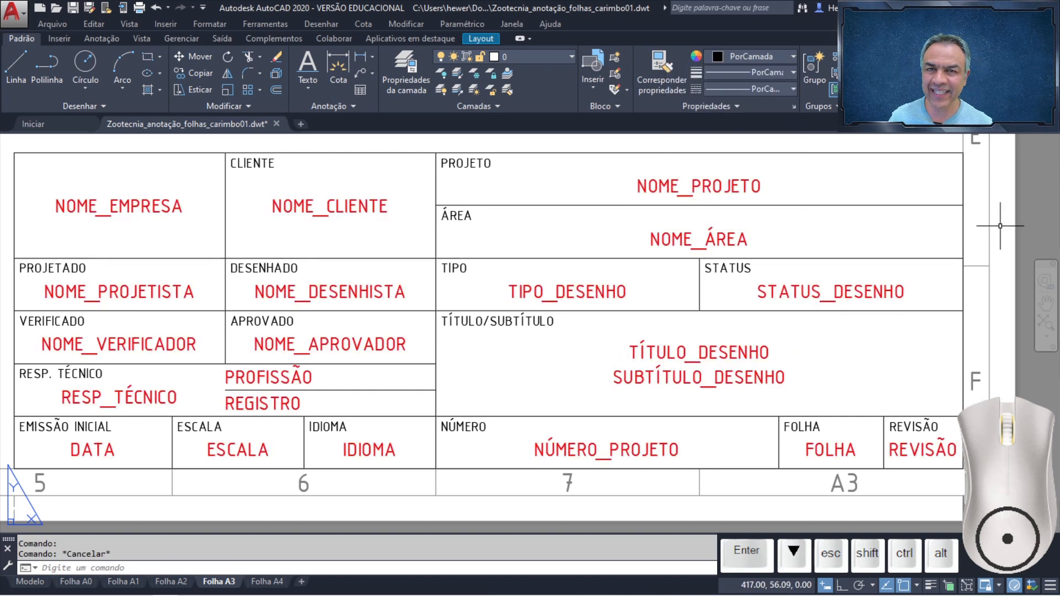
- Start a block definition from the whole title block, including its lines, labels and attributes, and name it Carimbo_ABNT
left_click(11, 146)
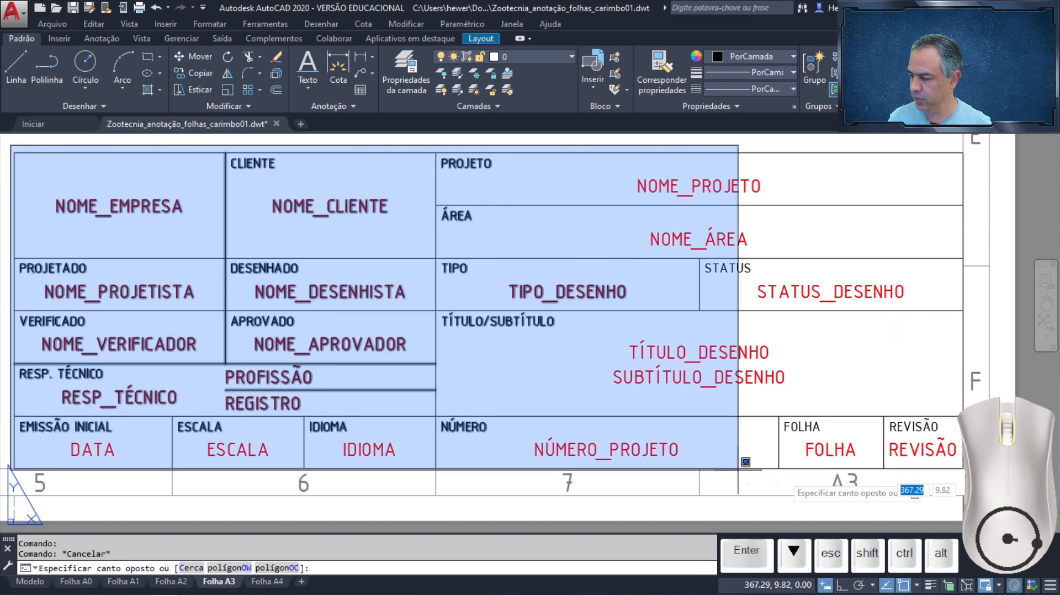
left_click(975, 479)
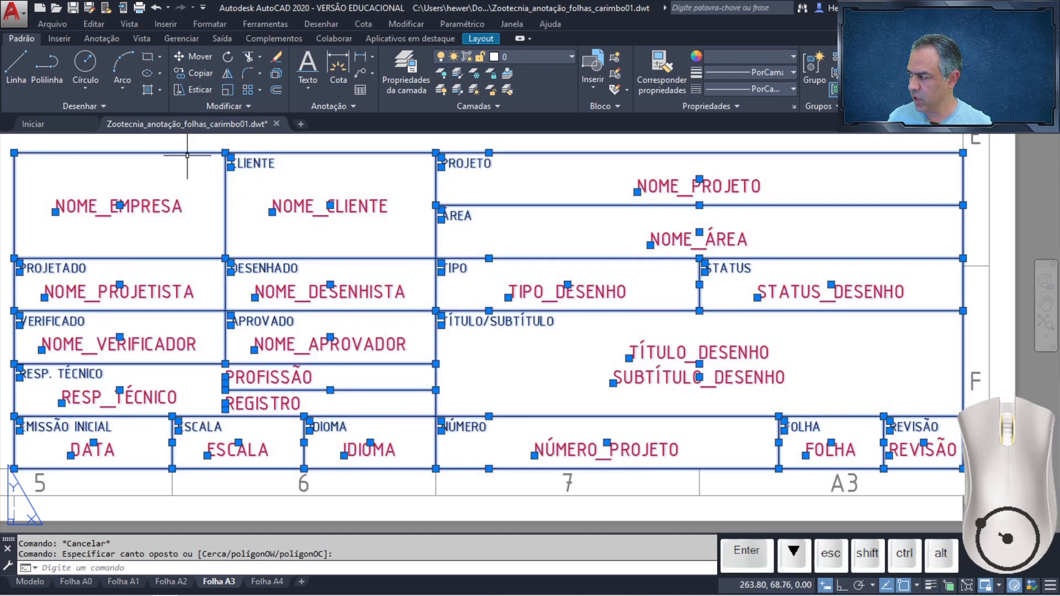
left_click(54, 39)
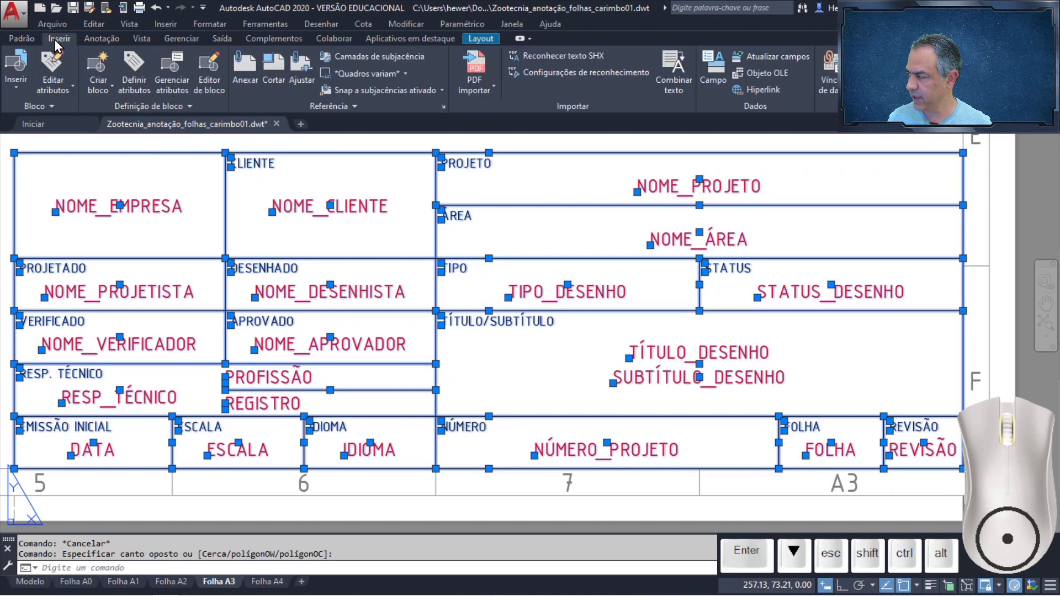
left_click(110, 90)
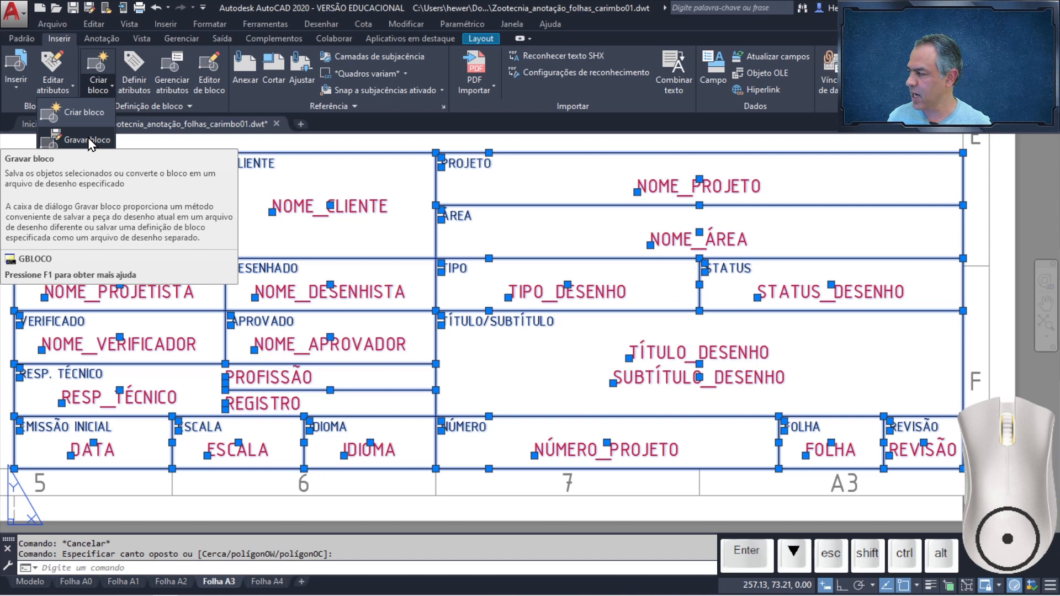
left_click(91, 114)
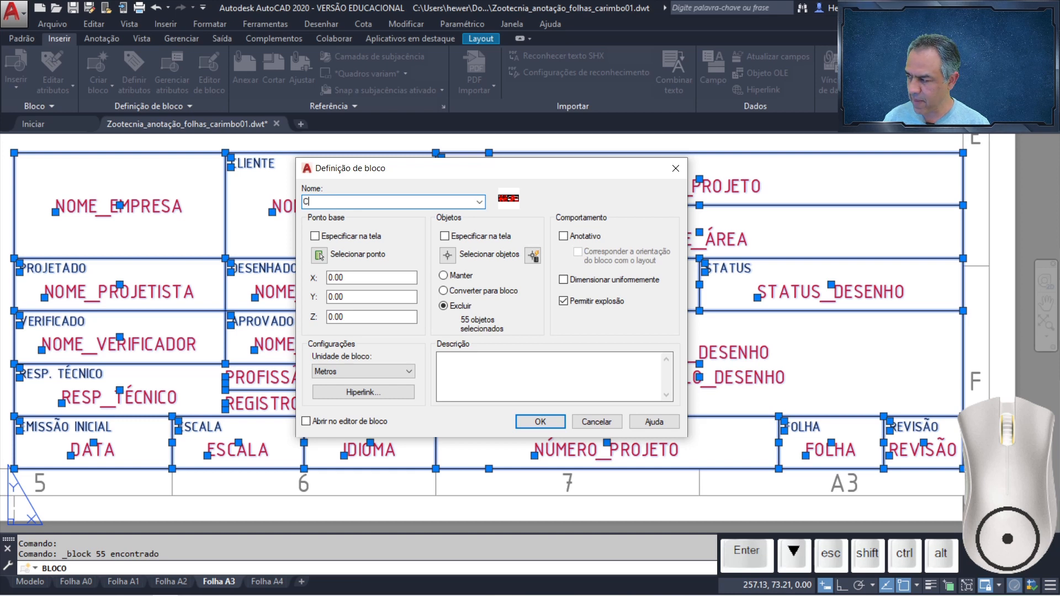
type("_")
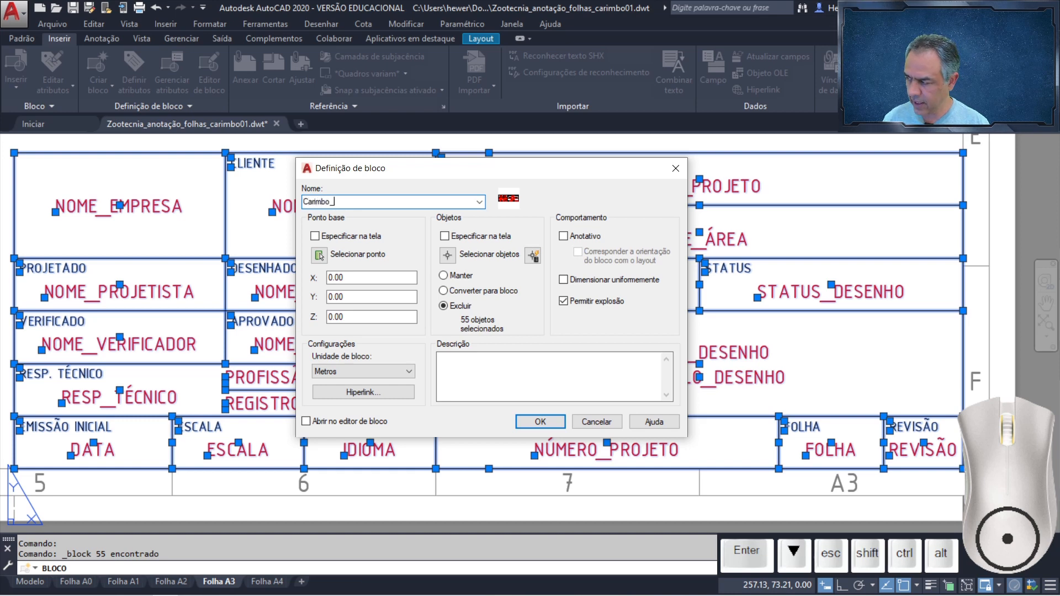
type("ABNT")
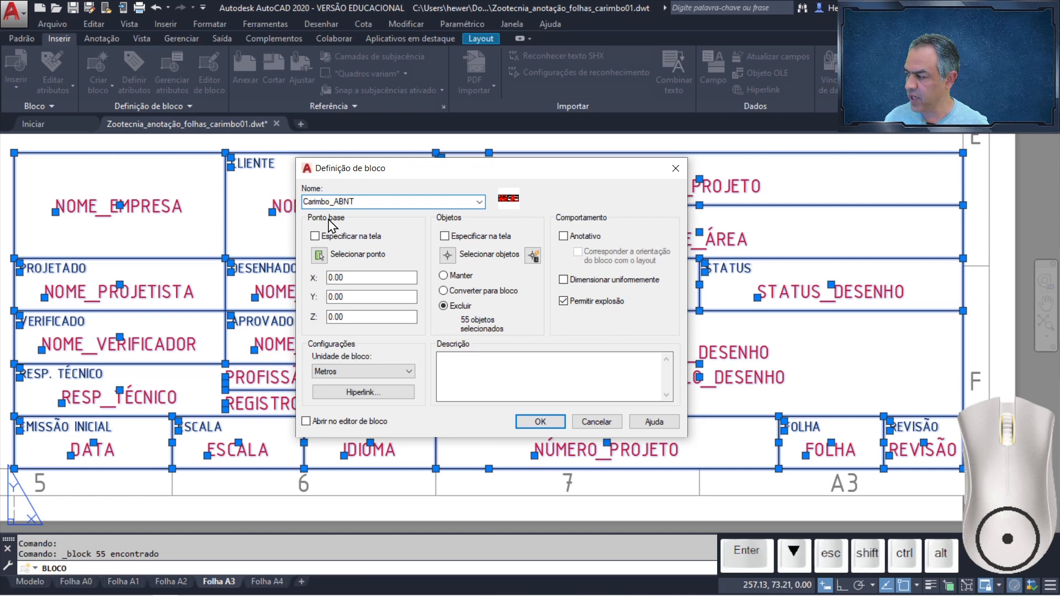
- Set the block's base point at the title block's lower-right corner, describe it as the stamp from page 12 of the 2020 NBR standard, and create it
left_click(319, 255)
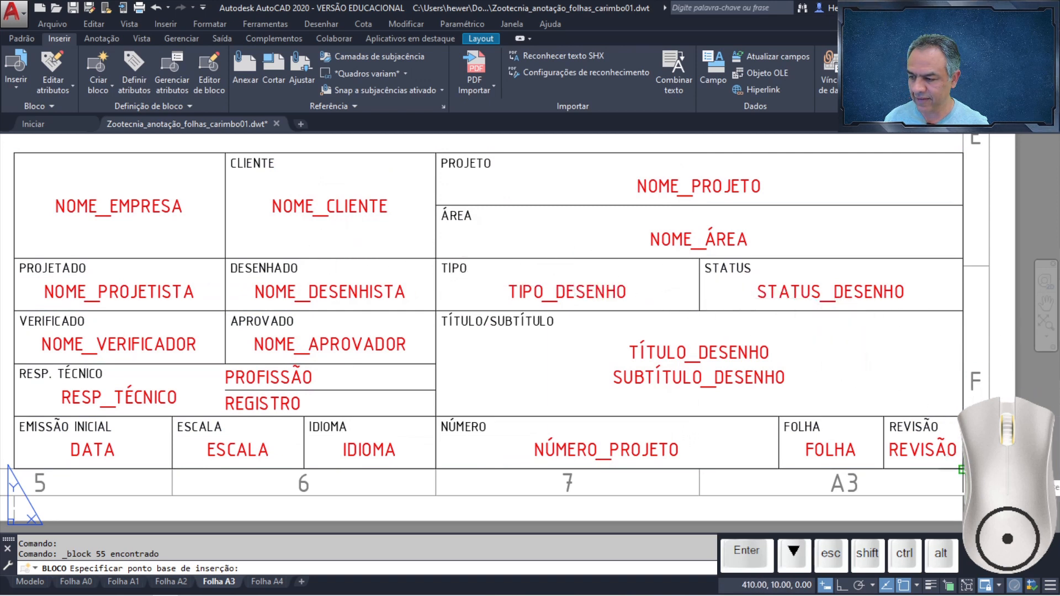
left_click(961, 469)
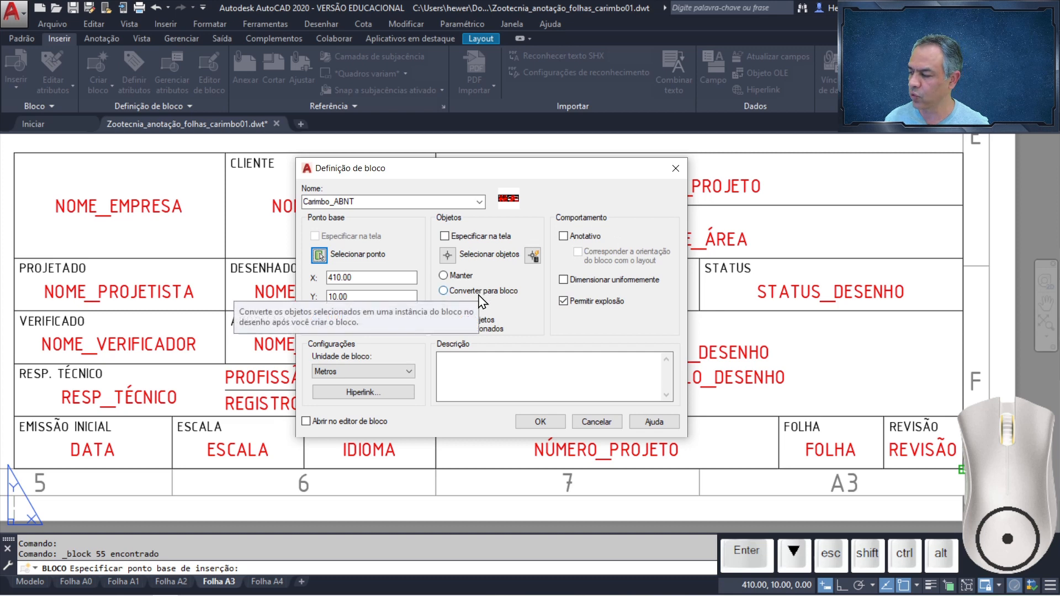
left_click(490, 367)
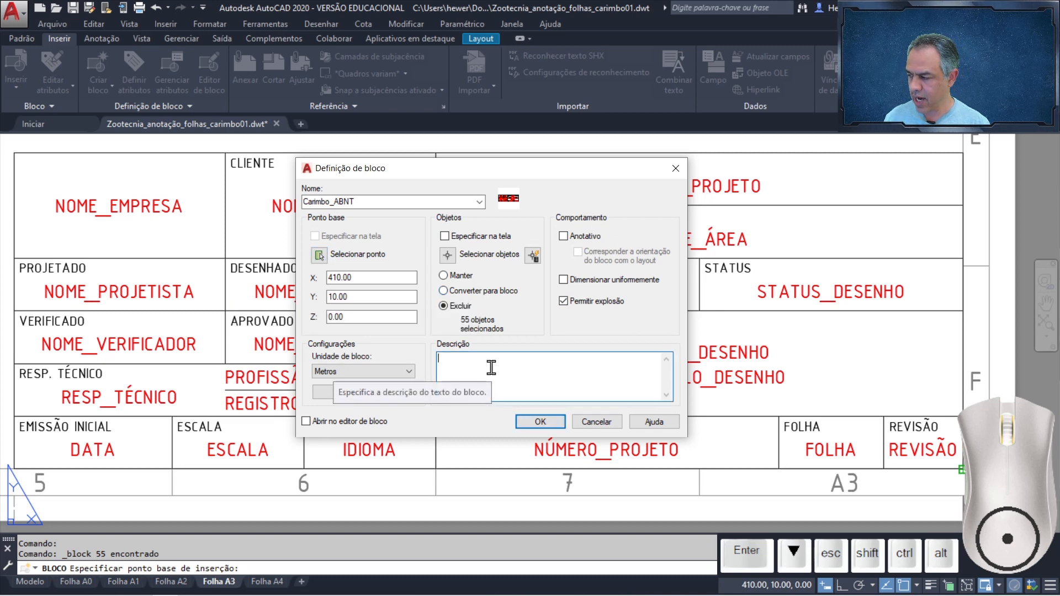
type("C")
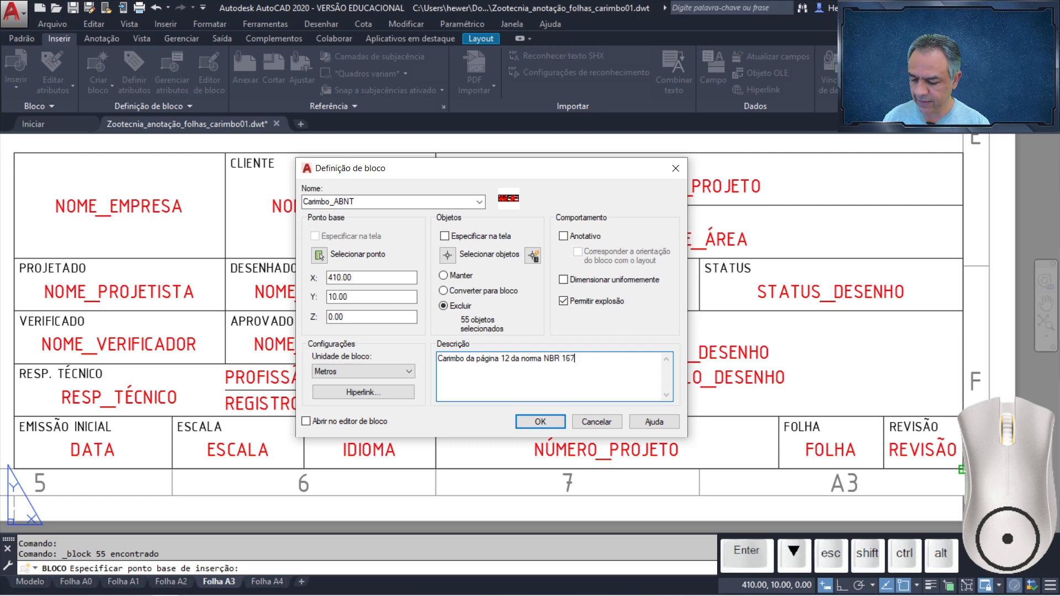
type(":2020")
left_click(533, 423)
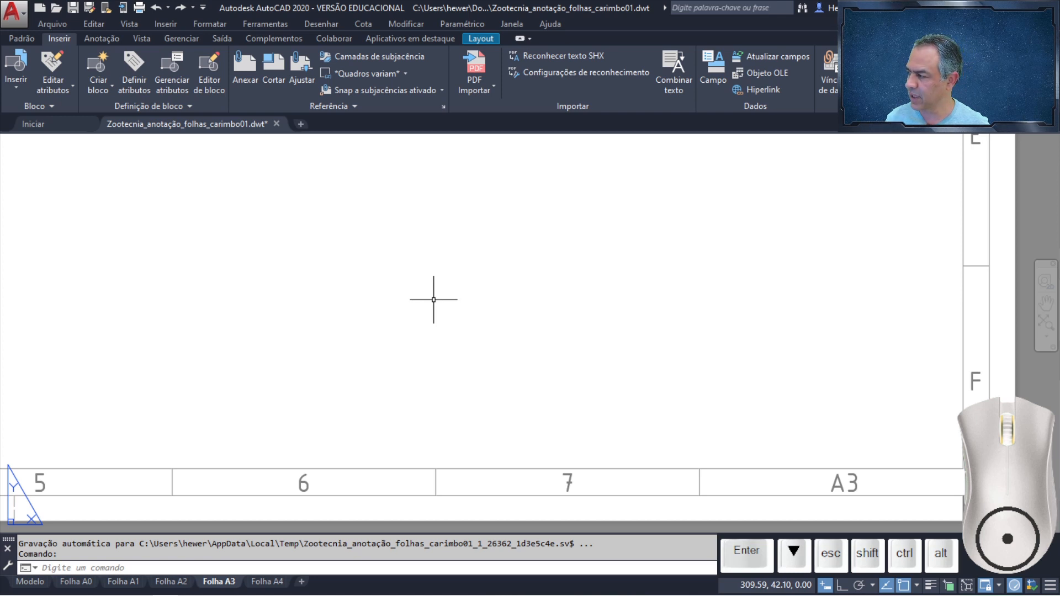
- Make #Carimbo the current layer
middle_click(433, 300)
middle_click(433, 300)
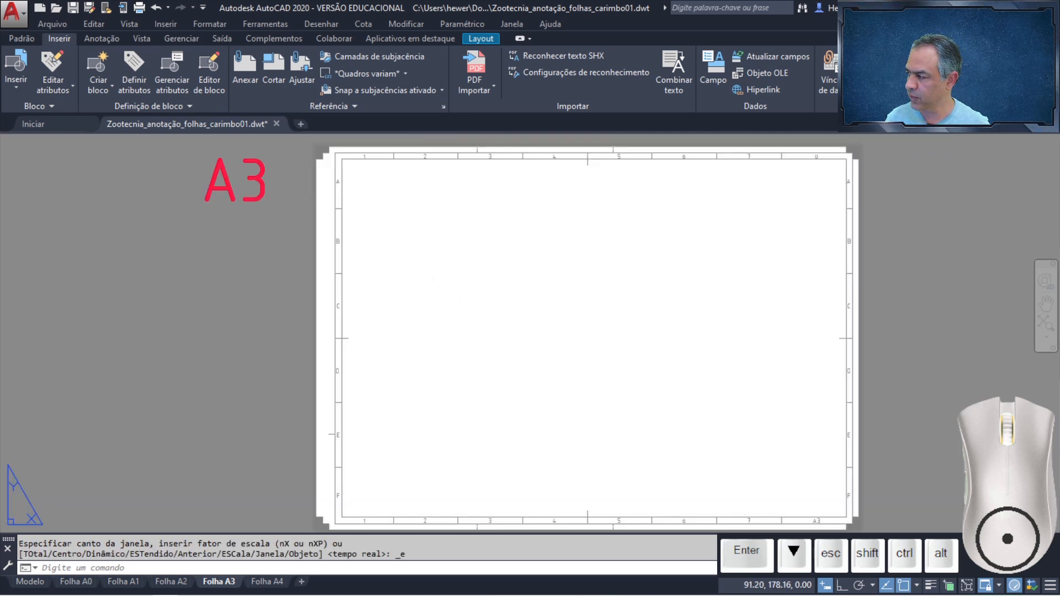
left_click(26, 40)
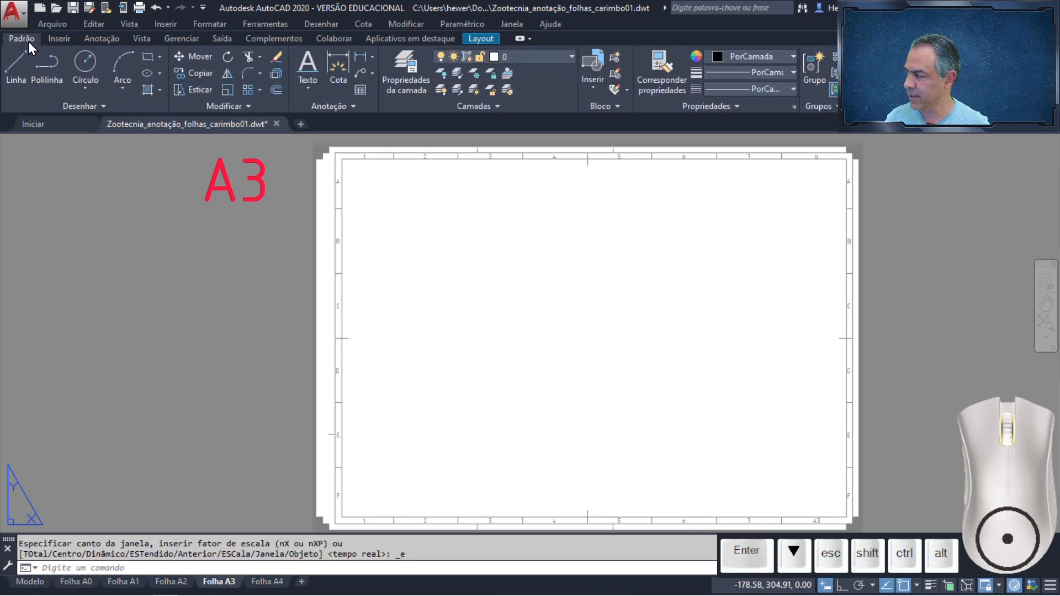
left_click(567, 55)
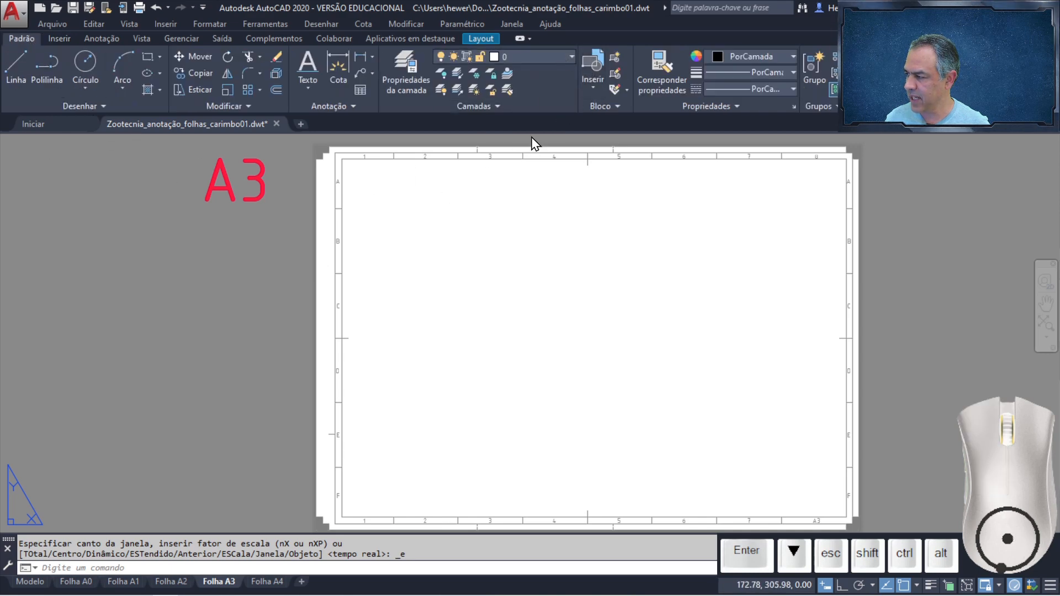
scroll(528, 195, "up", 8)
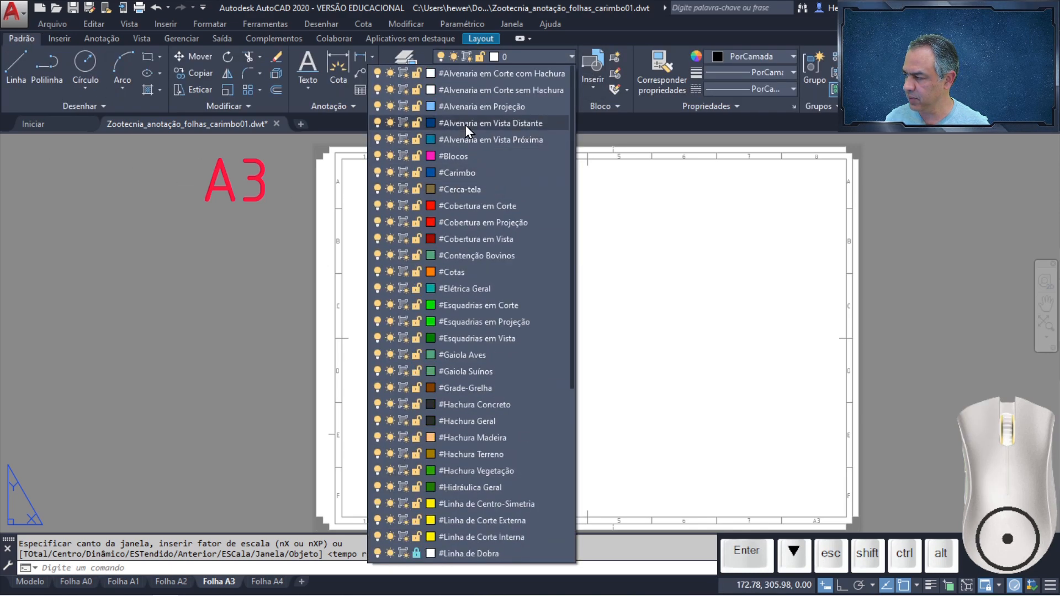
left_click(468, 170)
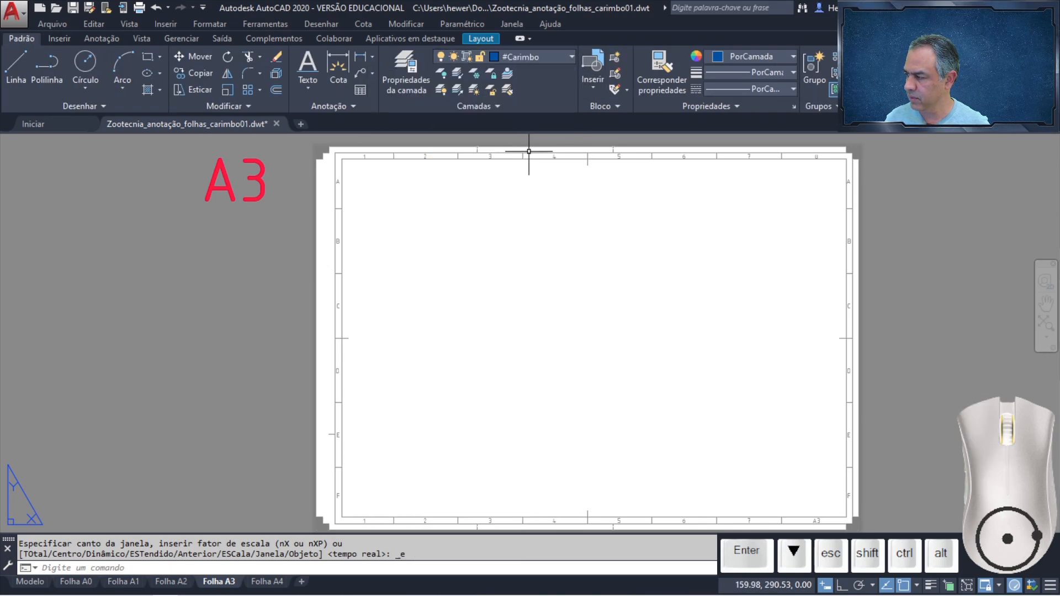
- Insert the Carimbo_ABNT block at the lower-right inner corner of the A3 sheet frame
left_click(595, 90)
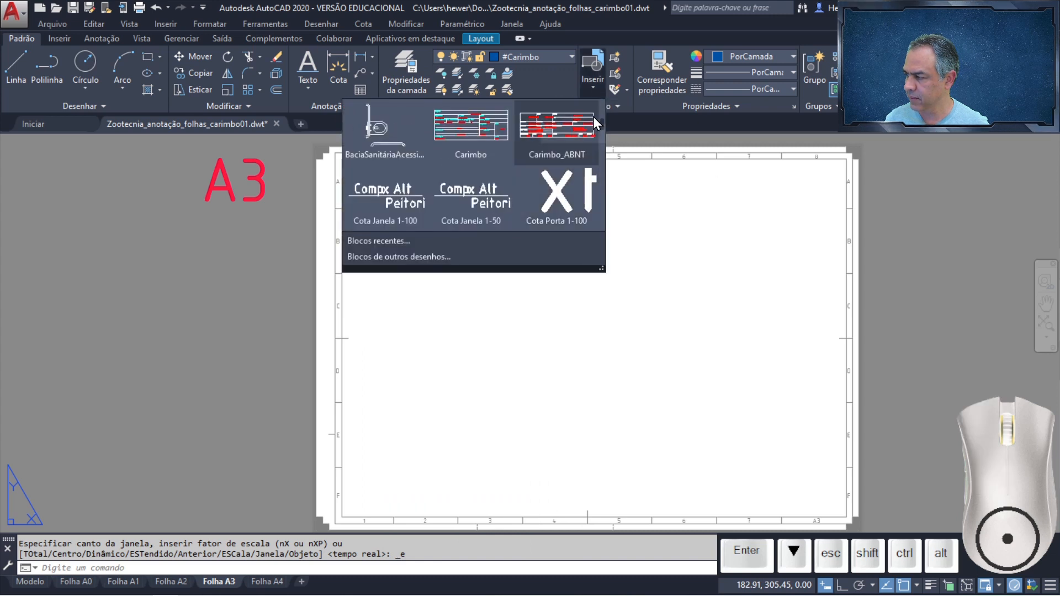
left_click(528, 154)
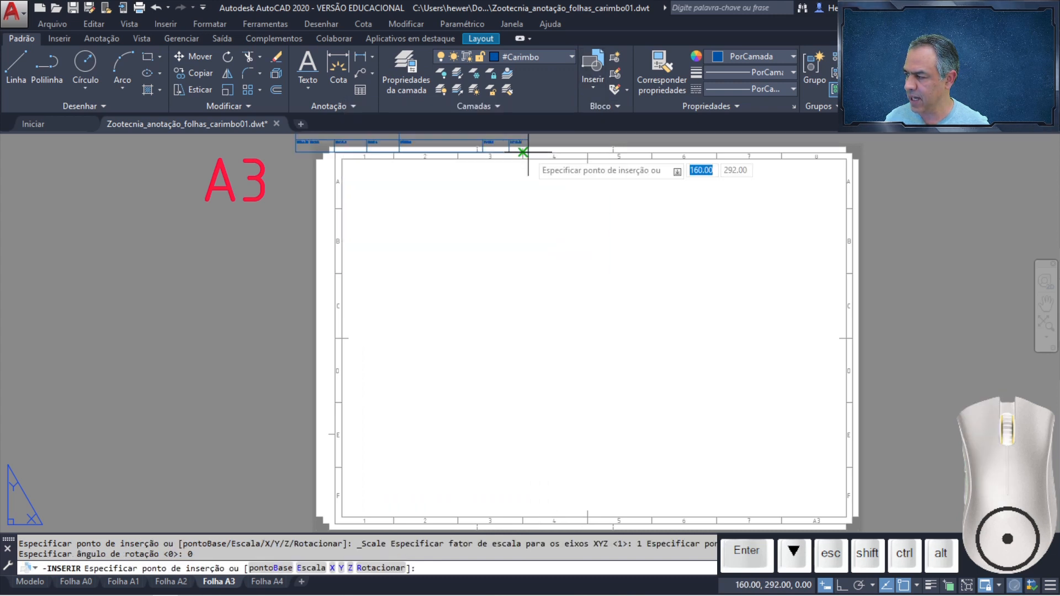
scroll(677, 329, "up", 5)
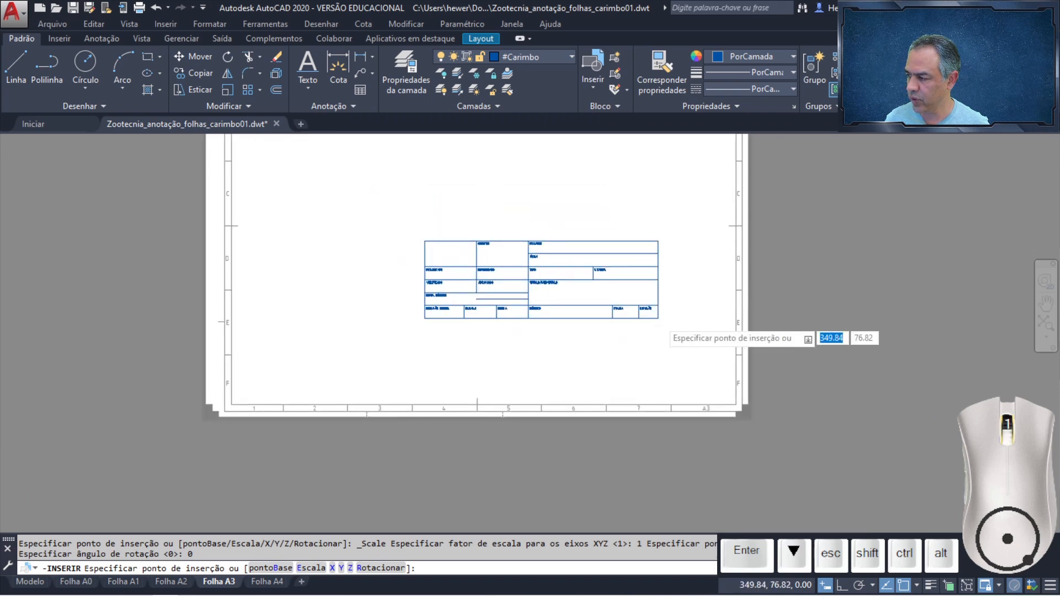
scroll(705, 360, "up", 2)
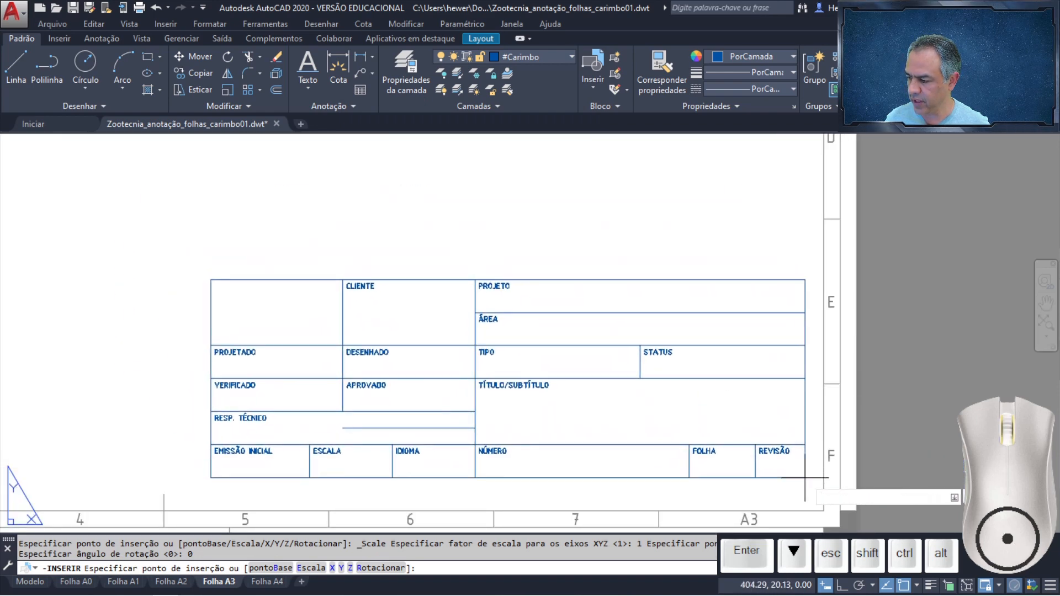
left_click(823, 512)
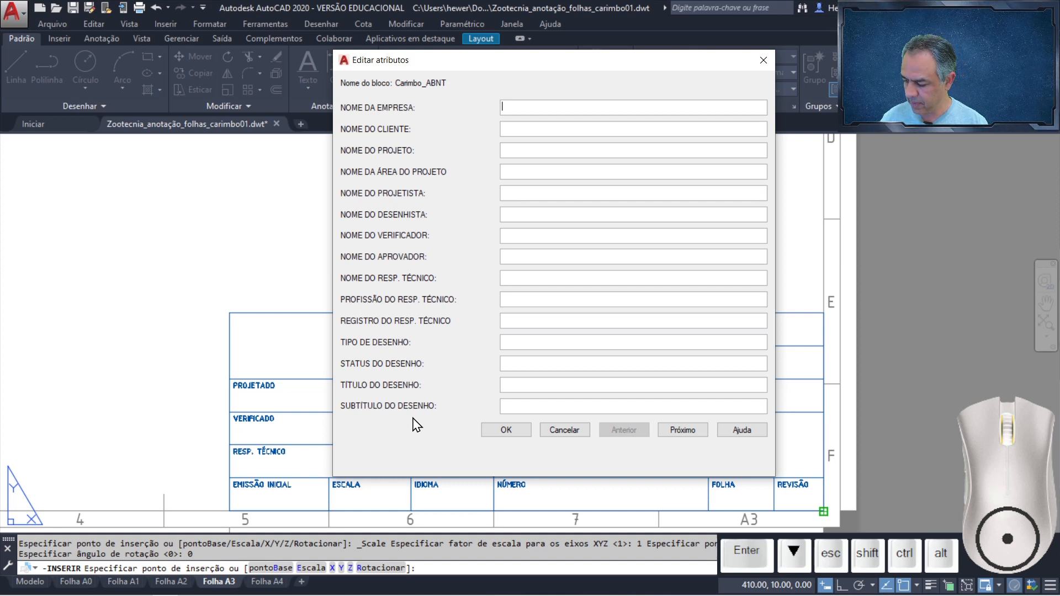
- Set the company to ABNT EMPRESA, the client to EMPRESA S.A., the project to NOME DO PROJETO and its area to NOME DA ÁREA
type("ABNT EMPRESA")
key("Tab")
type("EMPRESA S.A.")
key("Tab")
type("NOME DO PROJETO")
key("Tab")
type("NOME DA ÁREA")
key("Tab")
- Enter the placeholder names NOME DO PROJETISTA, NOME DO DESENHISTA, NOME DO VERIFICADOR, NOME DO APROVADOR and RESP. TÉCNIO in the matching attributes
type("NOMEE")
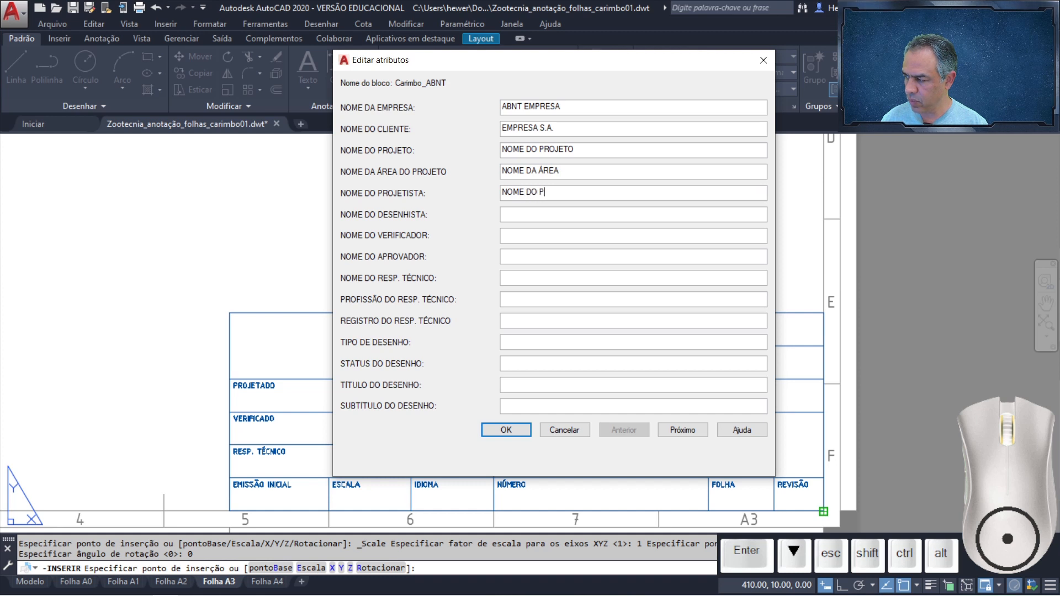
type("DO PROJETISTA")
key("Tab")
type("NOME")
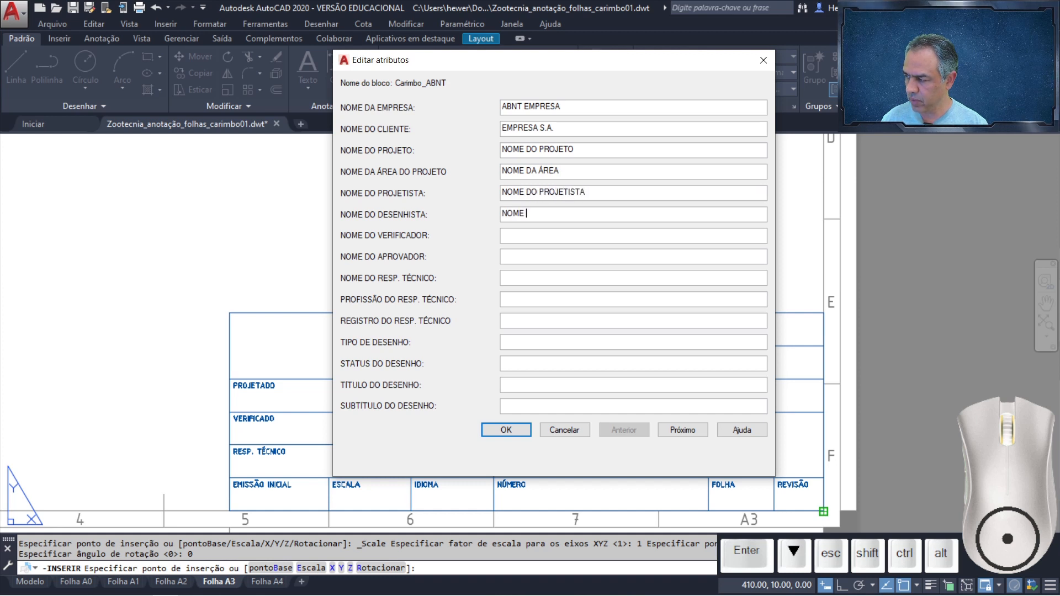
type("NOME DO VERIF")
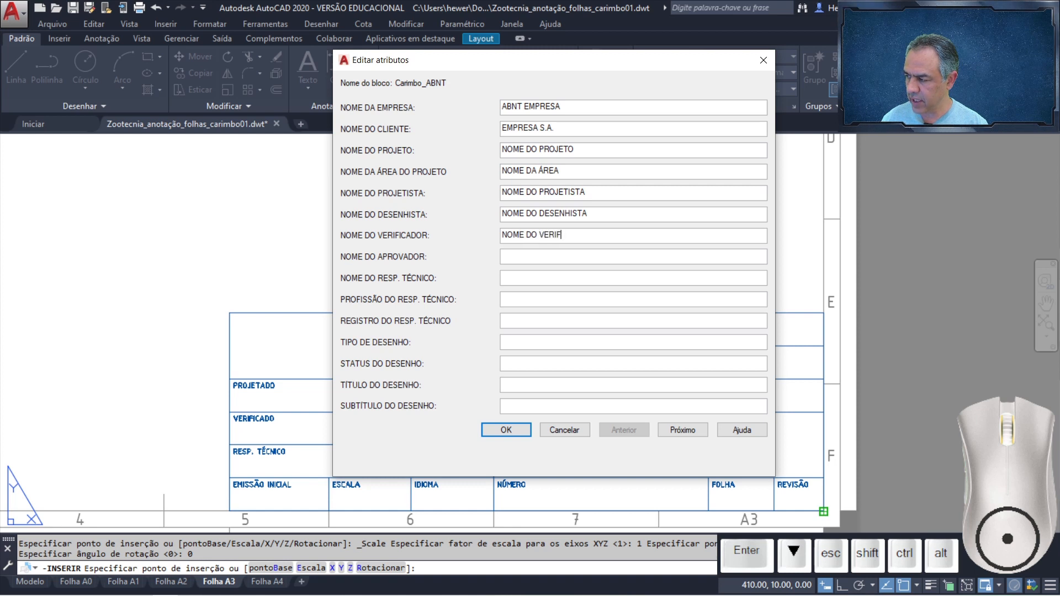
type("ICADOR")
key("Tab")
type("NOM")
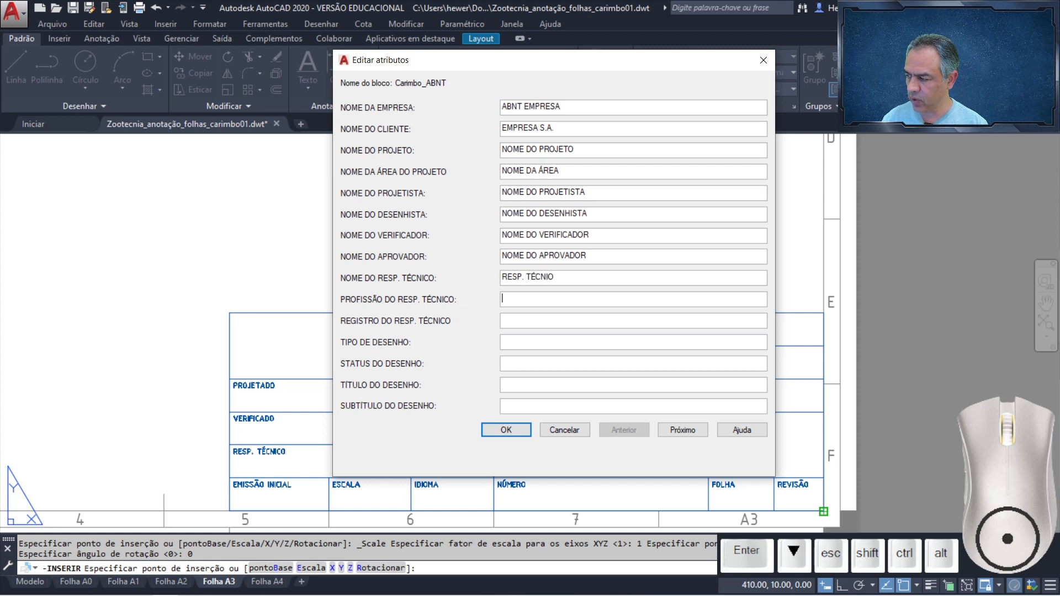
- Set the technical lead's profession to ENG. CIVIL and enter the lead's CREA registration number
type("ENG. CIVIL")
key("Tab")
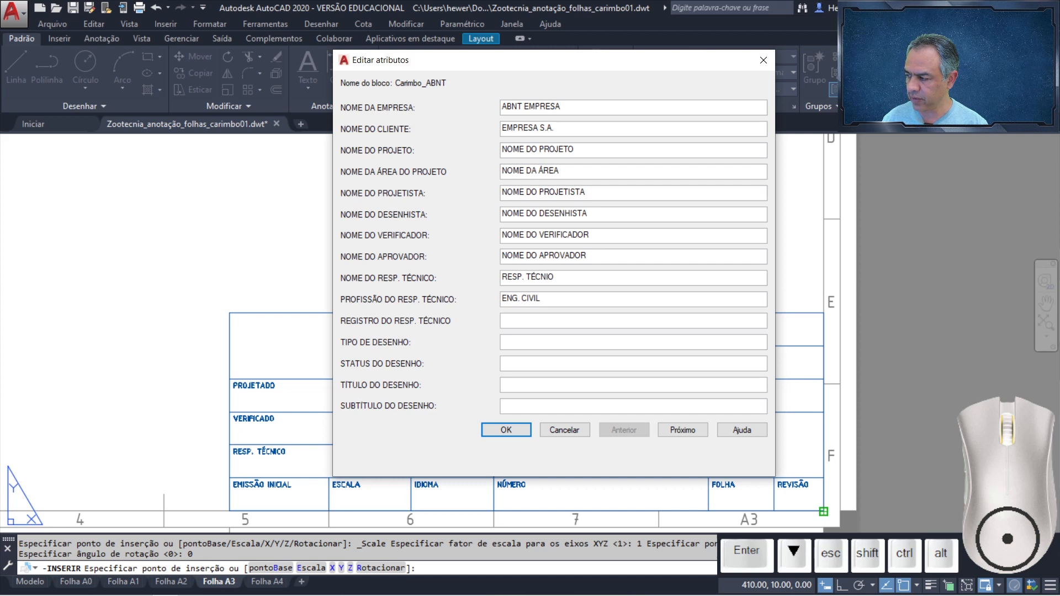
type("CREA Nº 123456789")
key("Tab")
- Set the drawing type to TIPO DE DESENHO, status to STATUS DO DESENHO, title to TÍTULO DO DESENHO and subtitle to SUBTÍTULO DO DESENHO
type("TI")
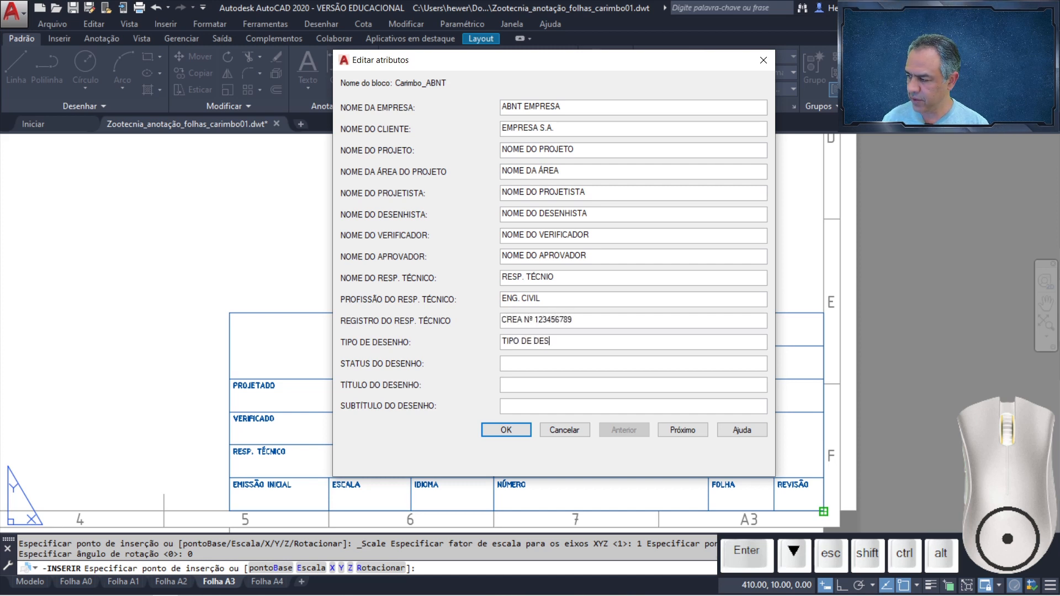
type("STATUS DO DE")
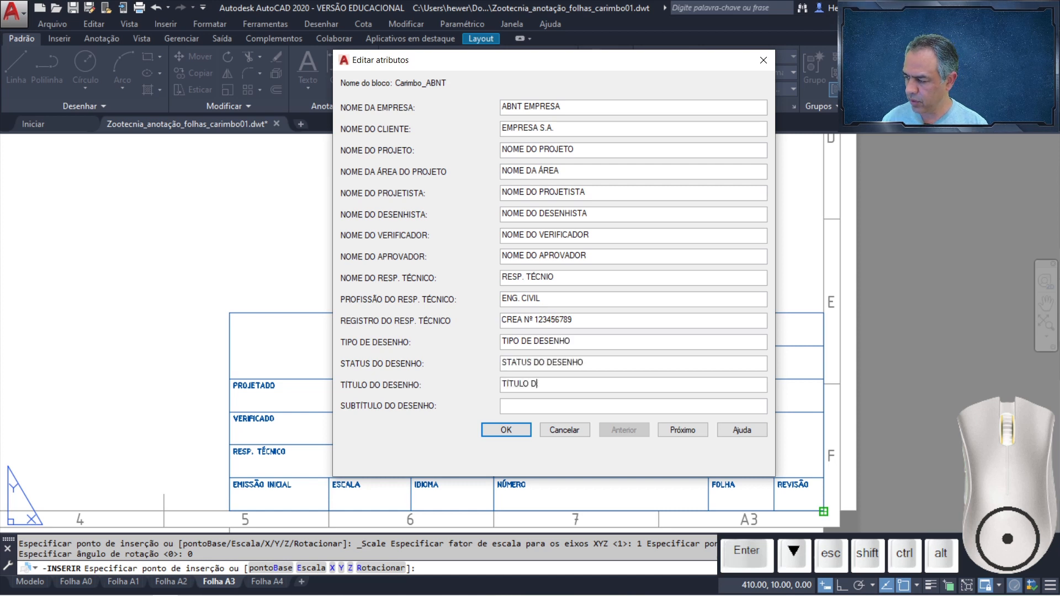
type("SENHO")
key("Tab")
type("SU")
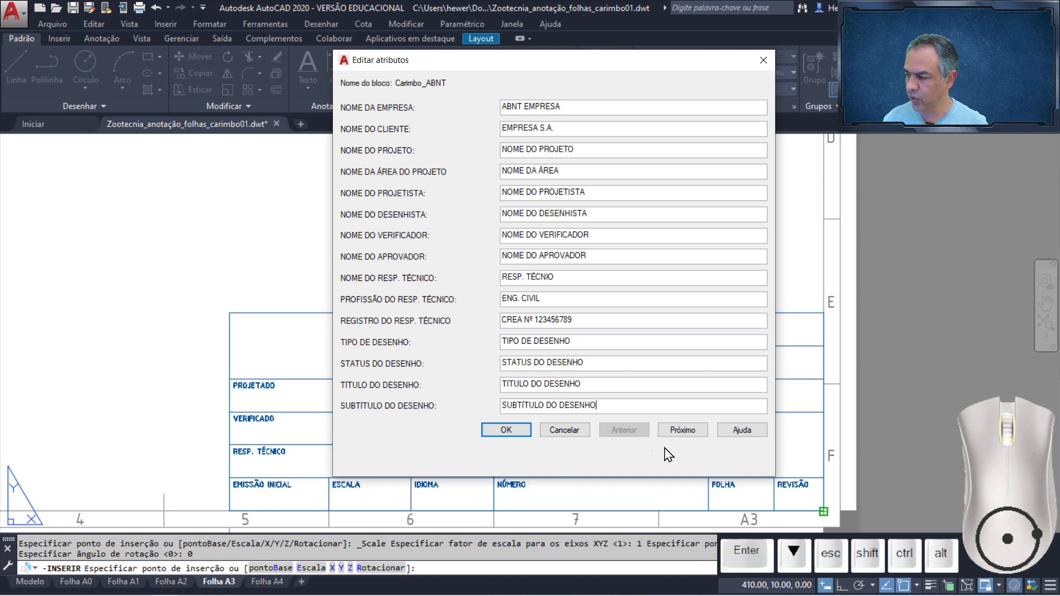
- Among the remaining attributes, set the initial issue date to XX/XX/XXXX, the project scale to X:XXX and the language to pt
left_click(683, 430)
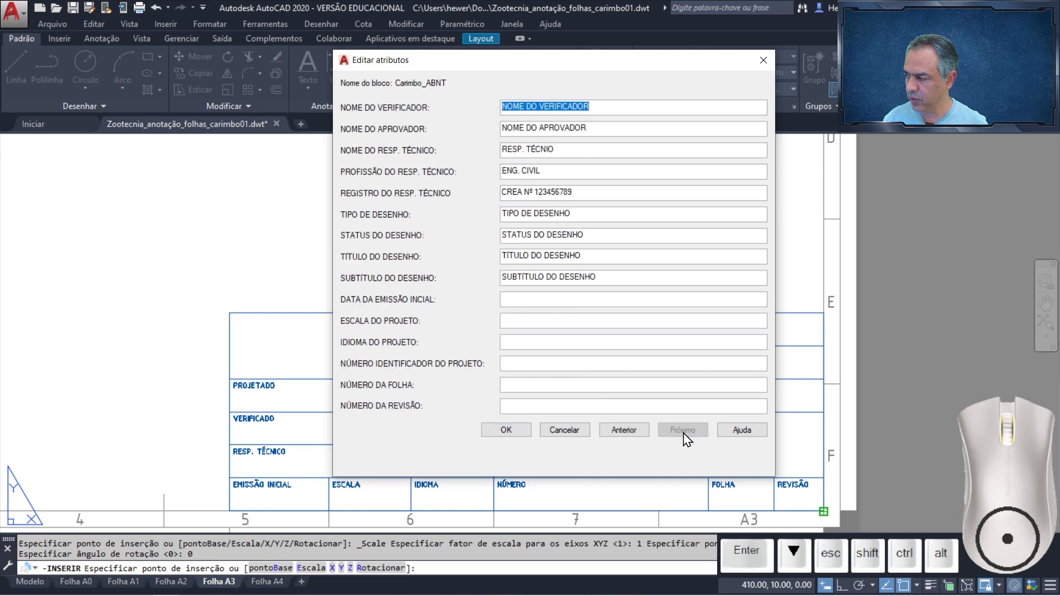
left_click(547, 298)
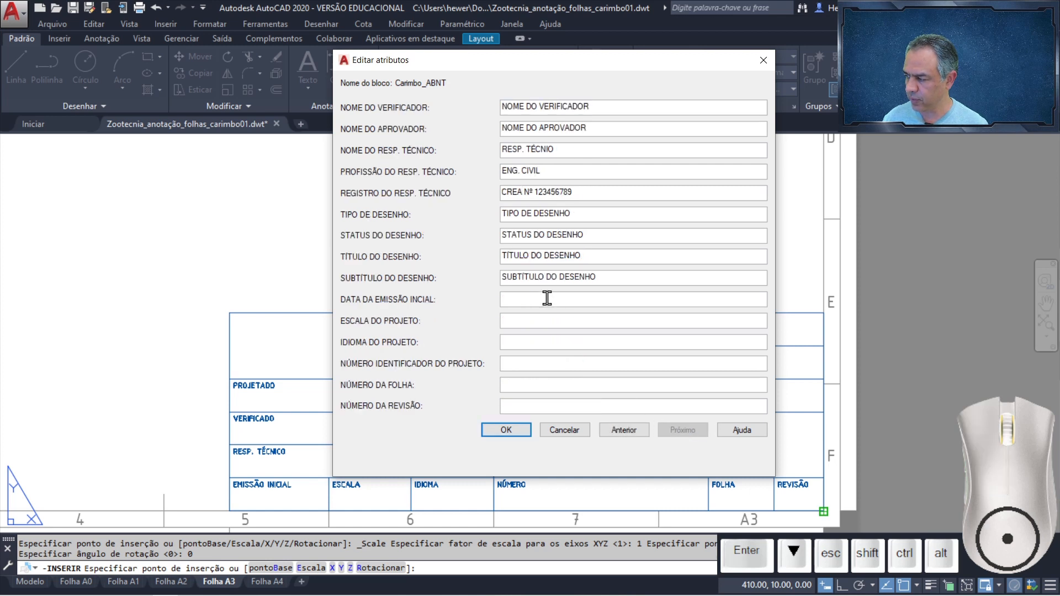
type("XX/XX/X")
type("X:XXX")
key("Tab")
type("Pt")
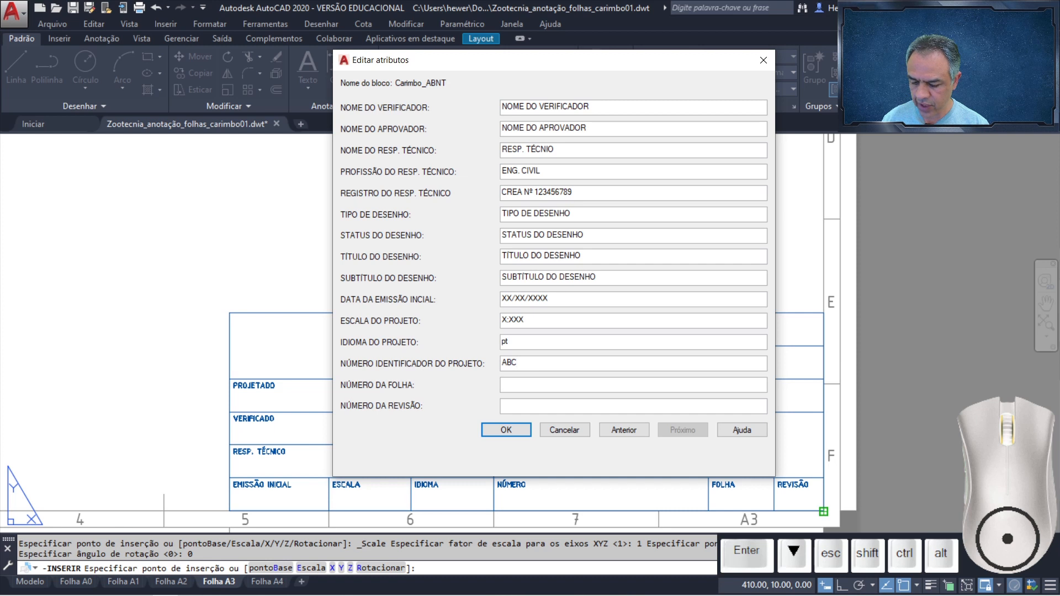
type("23456789-01-001")
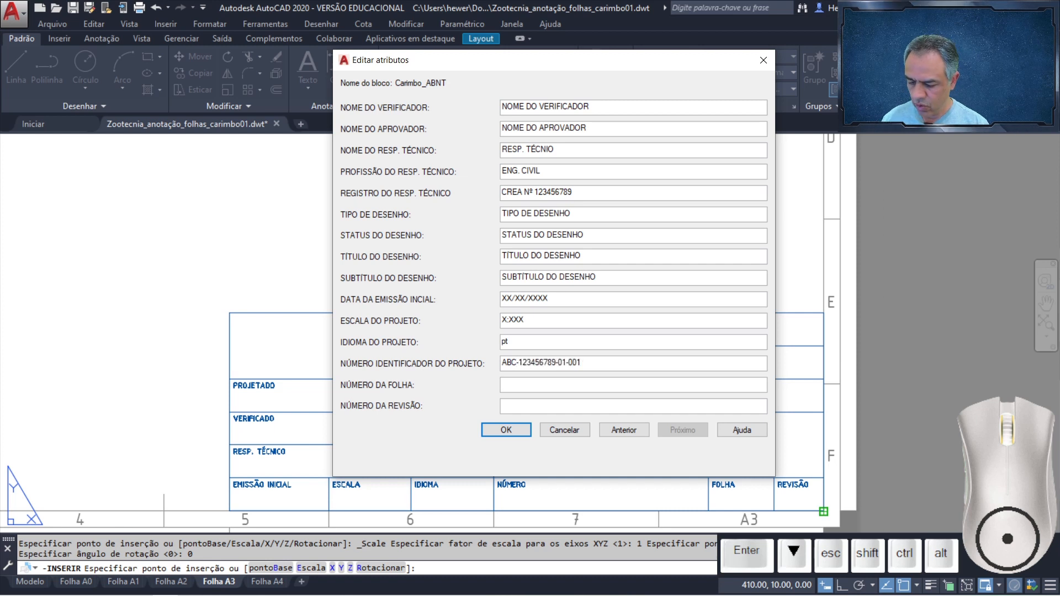
key("Tab")
type("01")
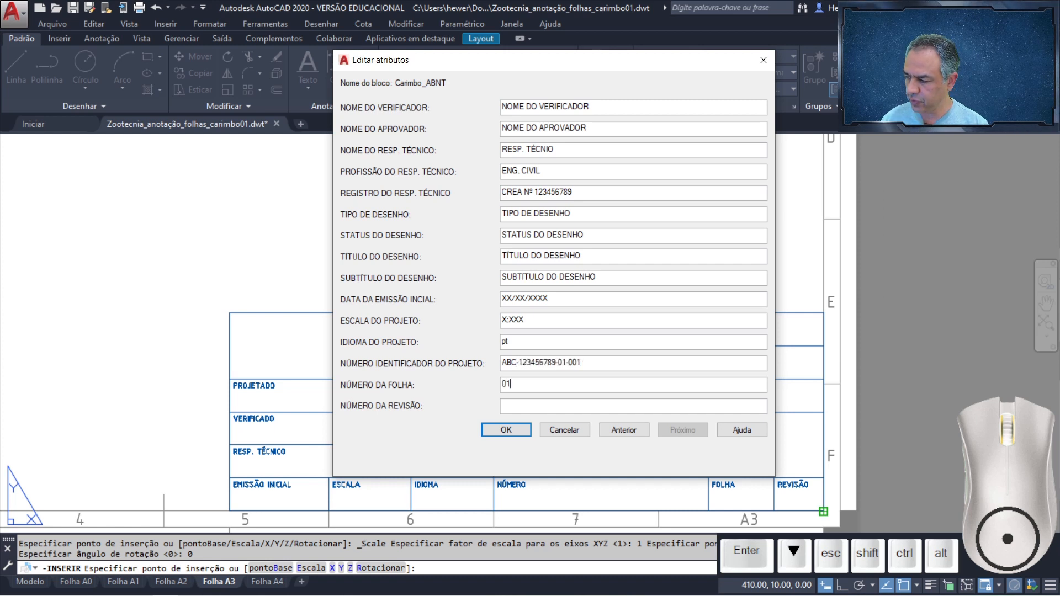
type(" DE 01")
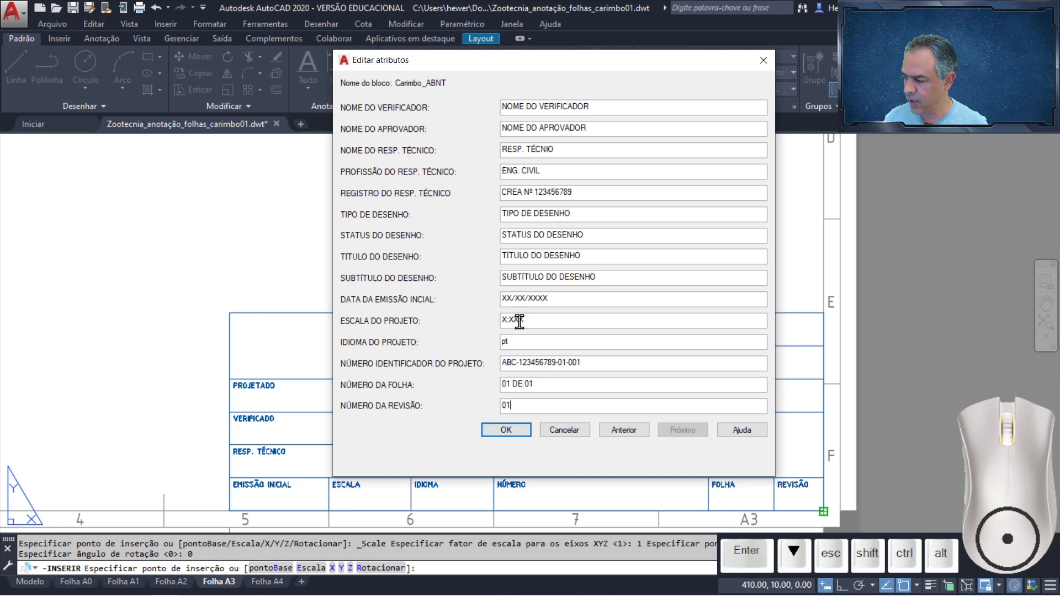
left_click(505, 430)
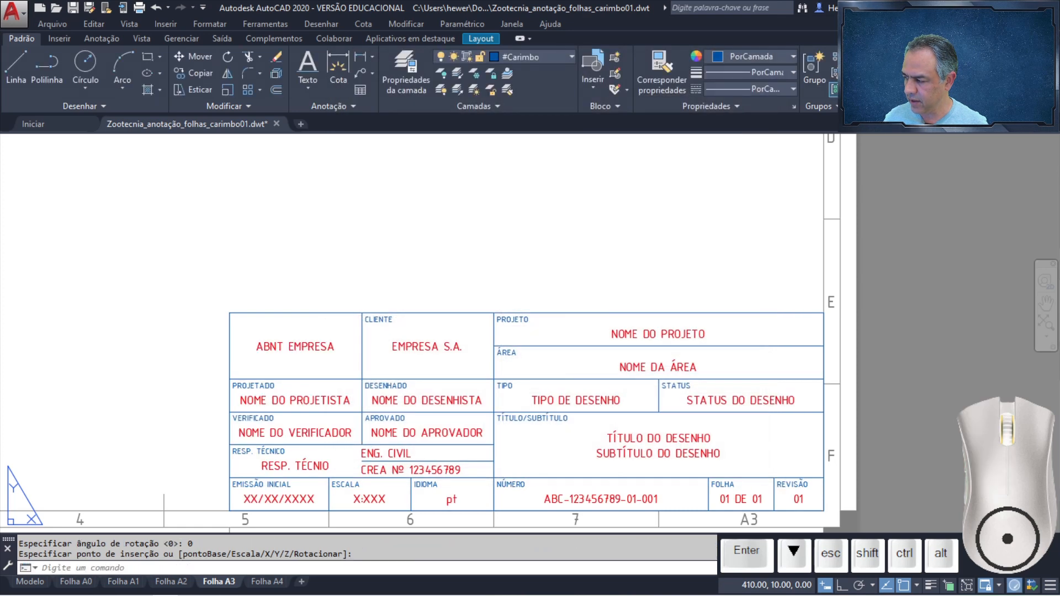
- Delete the inserted Carimbo_ABNT title block from the A3 sheet
middle_click_drag(505, 430, 509, 326)
scroll(525, 324, "up", 2)
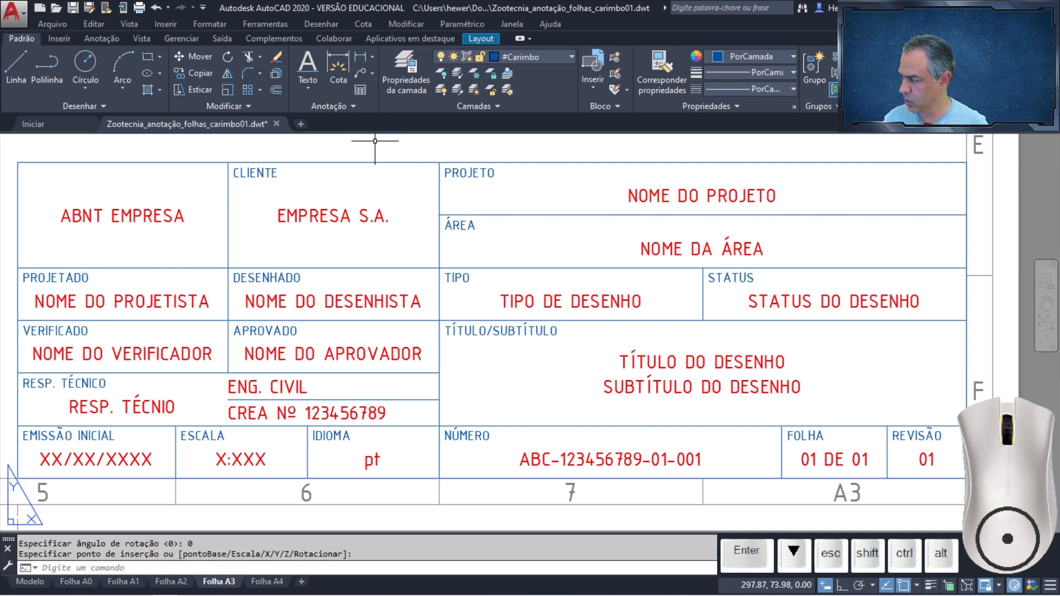
middle_click(375, 141)
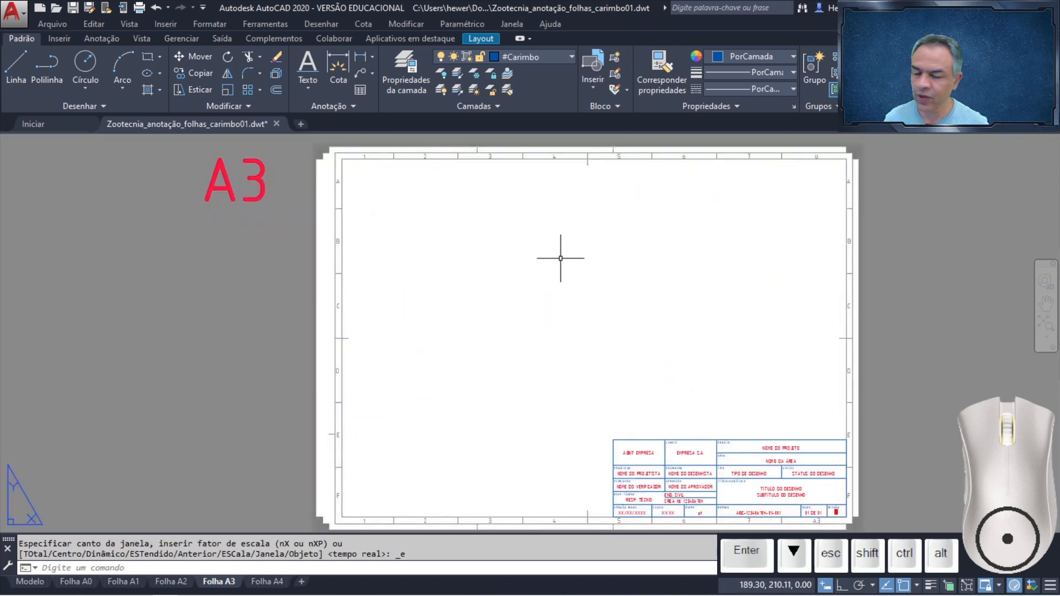
left_click(667, 322)
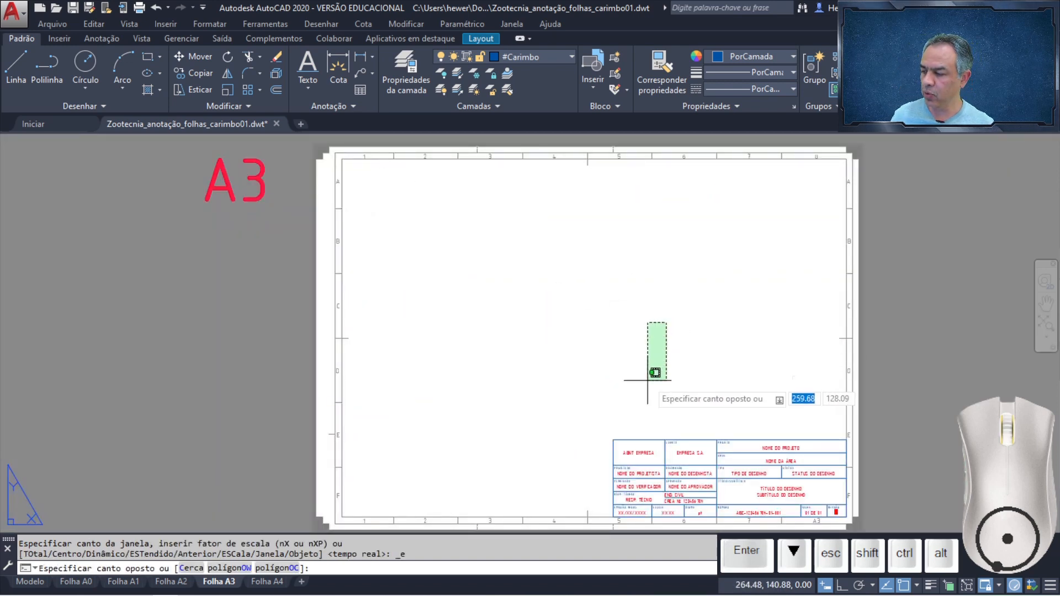
left_click(629, 449)
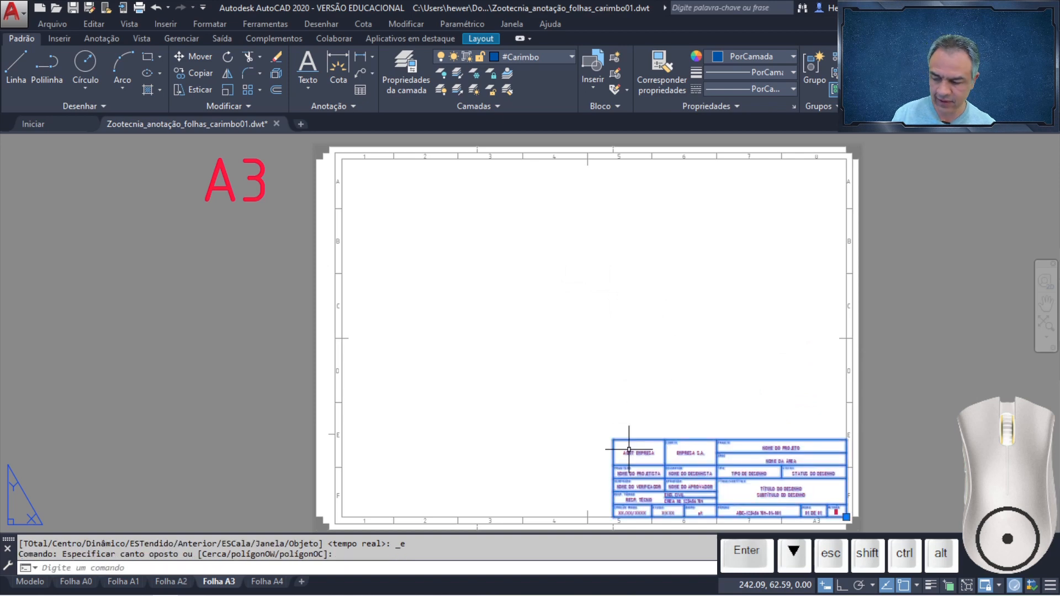
key("Delete")
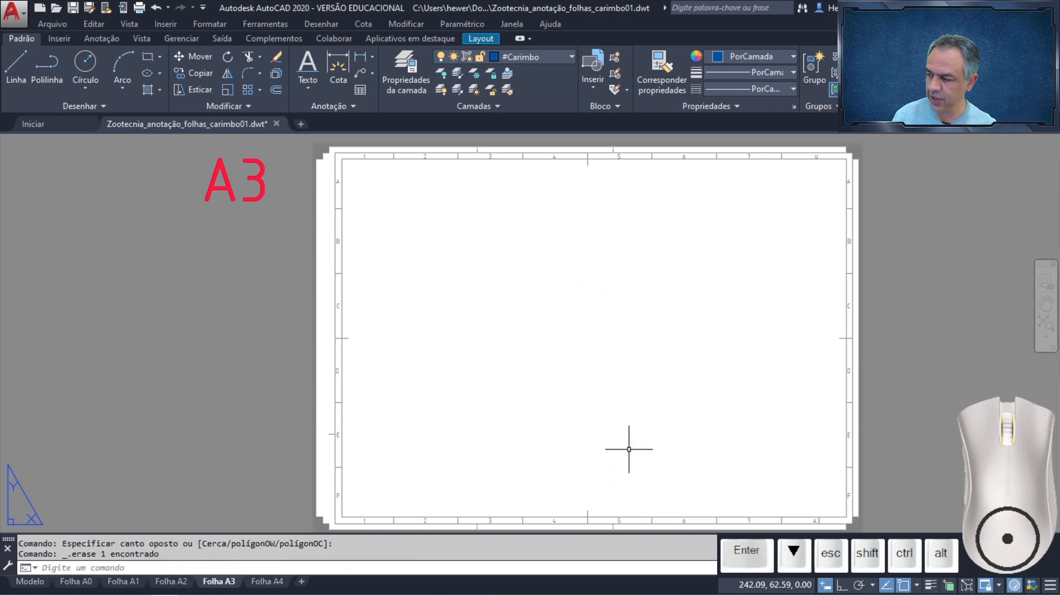
- Make layer 0 current and change the current text style
left_click(552, 55)
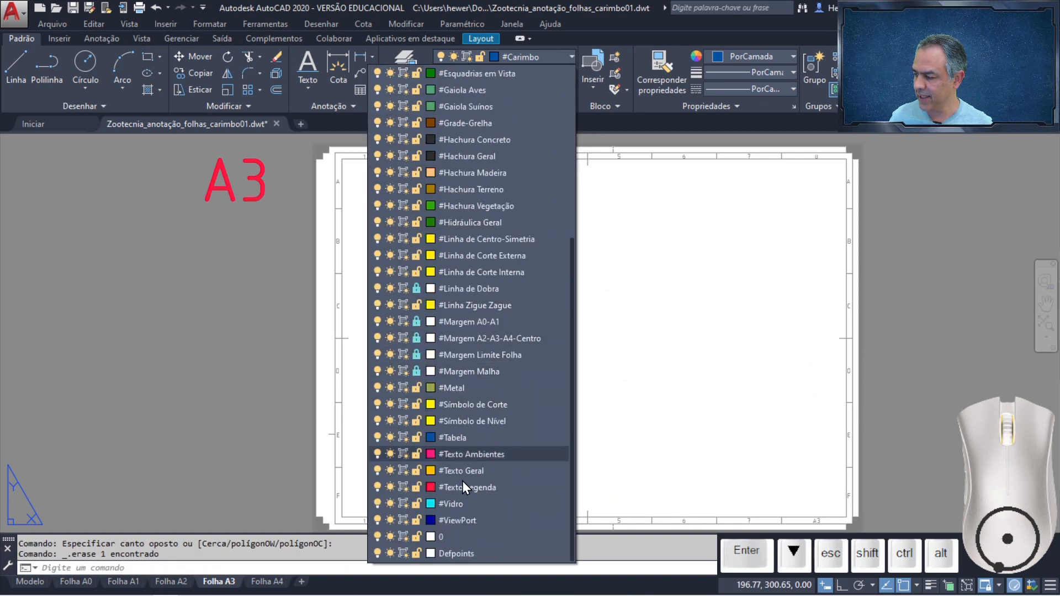
left_click(454, 533)
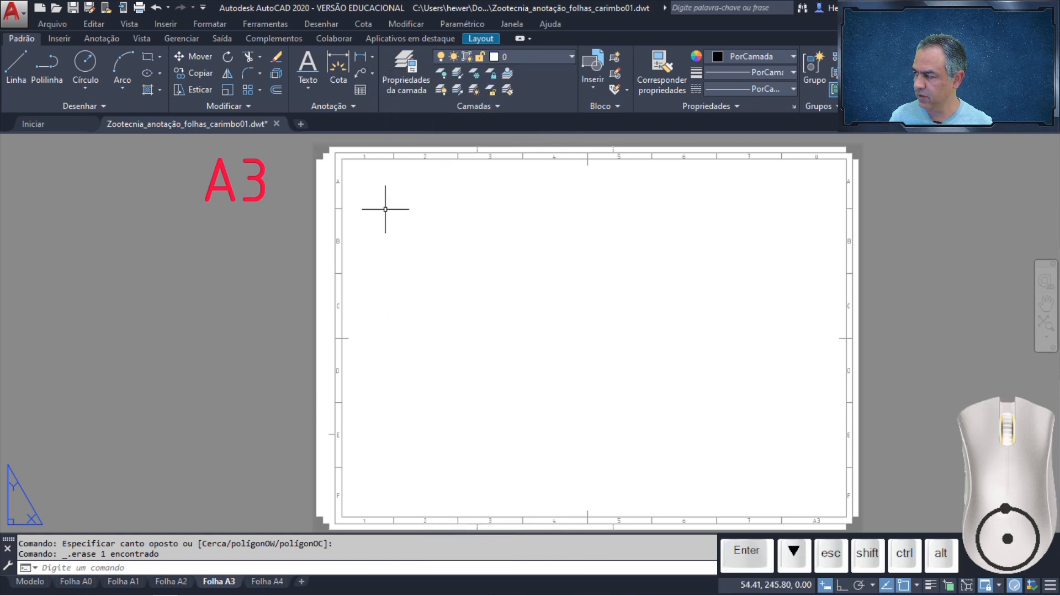
left_click(355, 109)
left_click(356, 123)
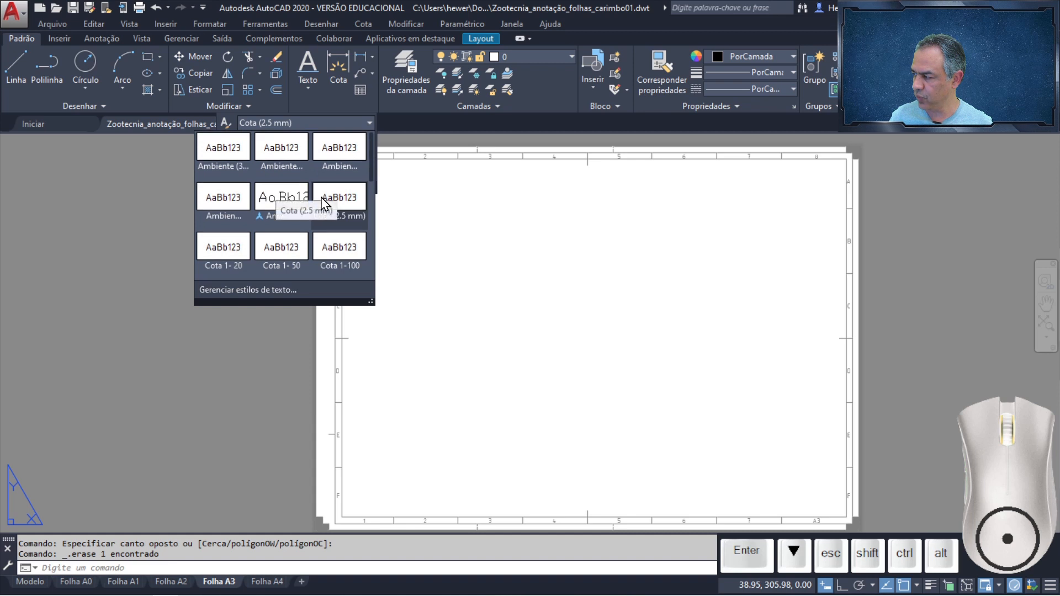
left_click(290, 154)
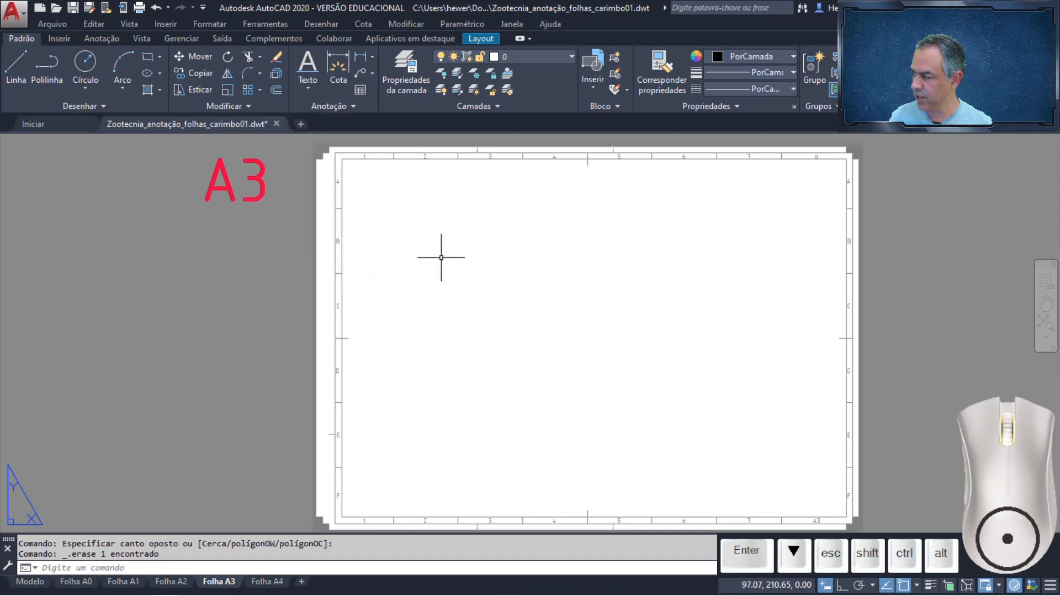
- Switch to model space and save the template Zootecnia_anotação_folhas_carimbo01.dwt
left_click(30, 582)
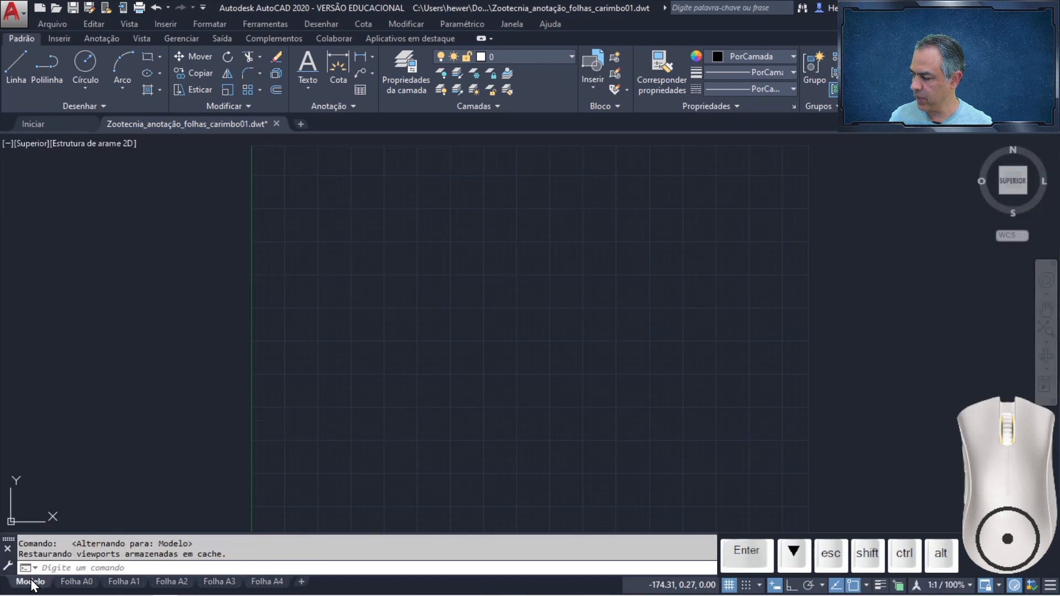
left_click(74, 9)
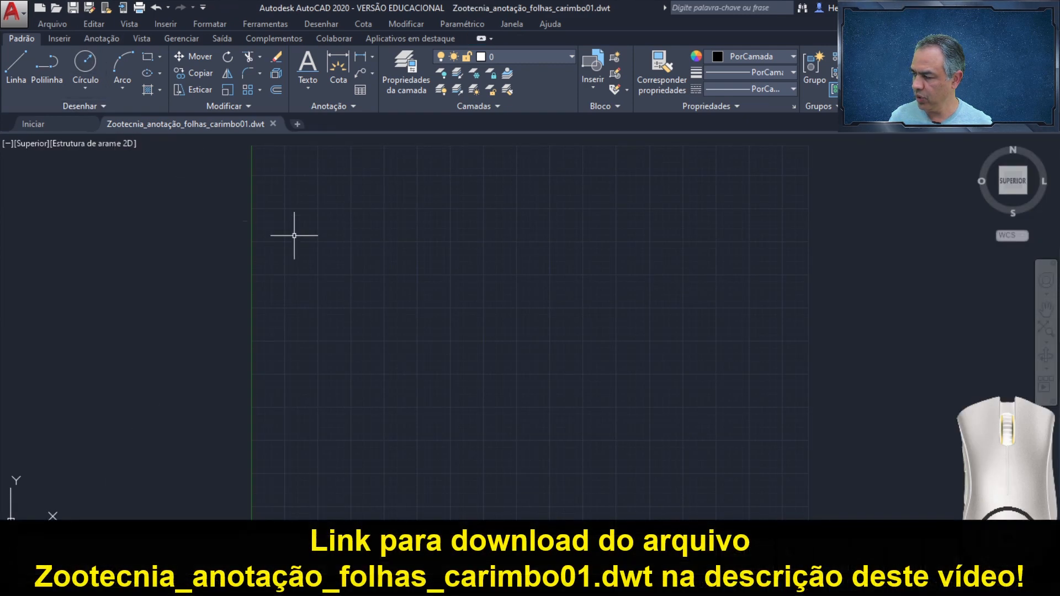